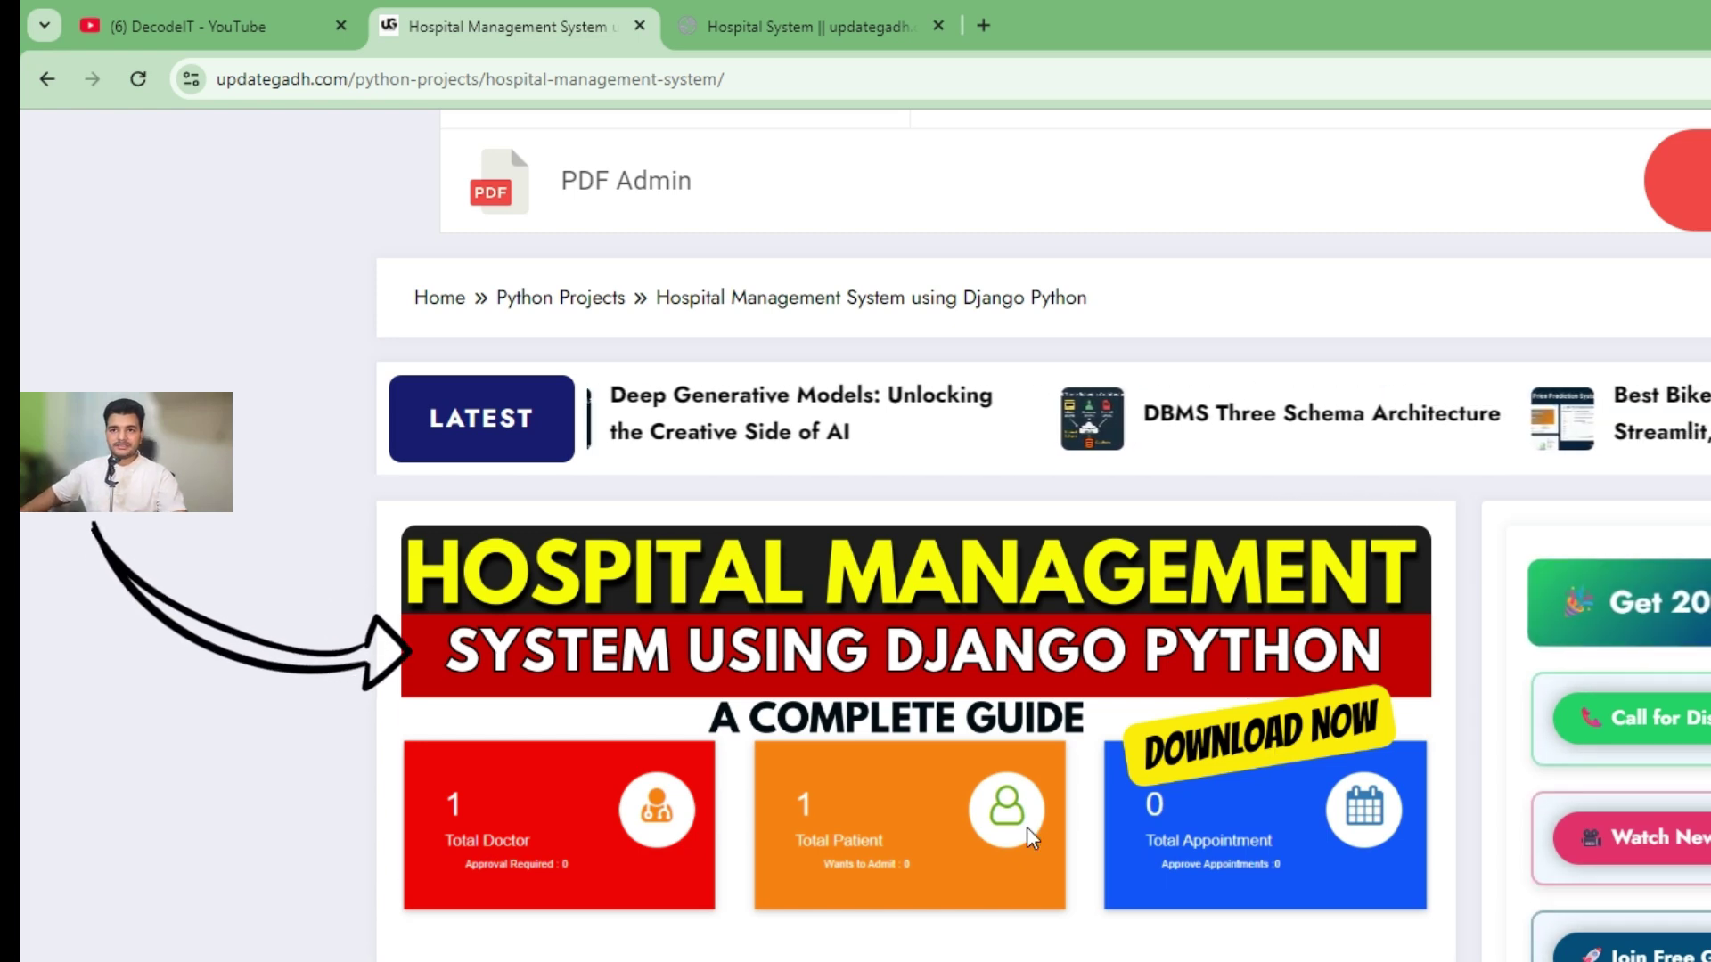
Step: Scroll through the DecodeIT channel's Videos grid of project tutorials
{"action": "scroll", "coordinate": [1027, 827], "scroll_direction": "down", "scroll_amount": 3}
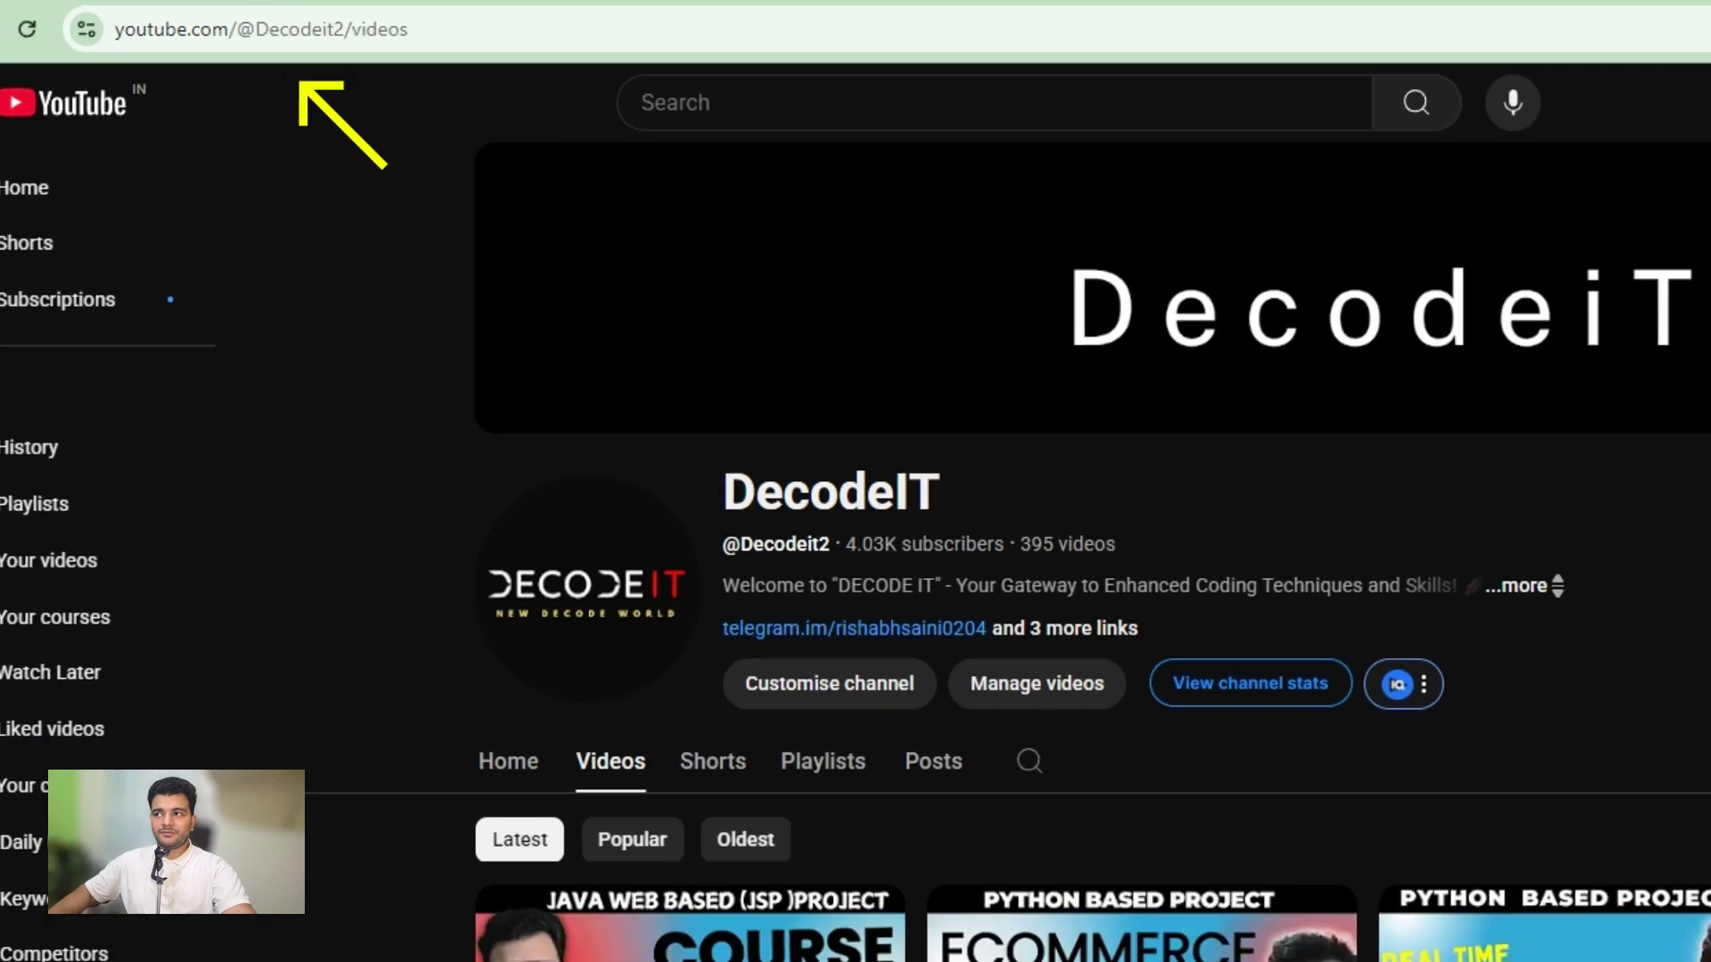
{"action": "scroll", "coordinate": [1228, 379], "scroll_direction": "down", "scroll_amount": 4}
{"action": "scroll", "coordinate": [1228, 379], "scroll_direction": "down", "scroll_amount": 1}
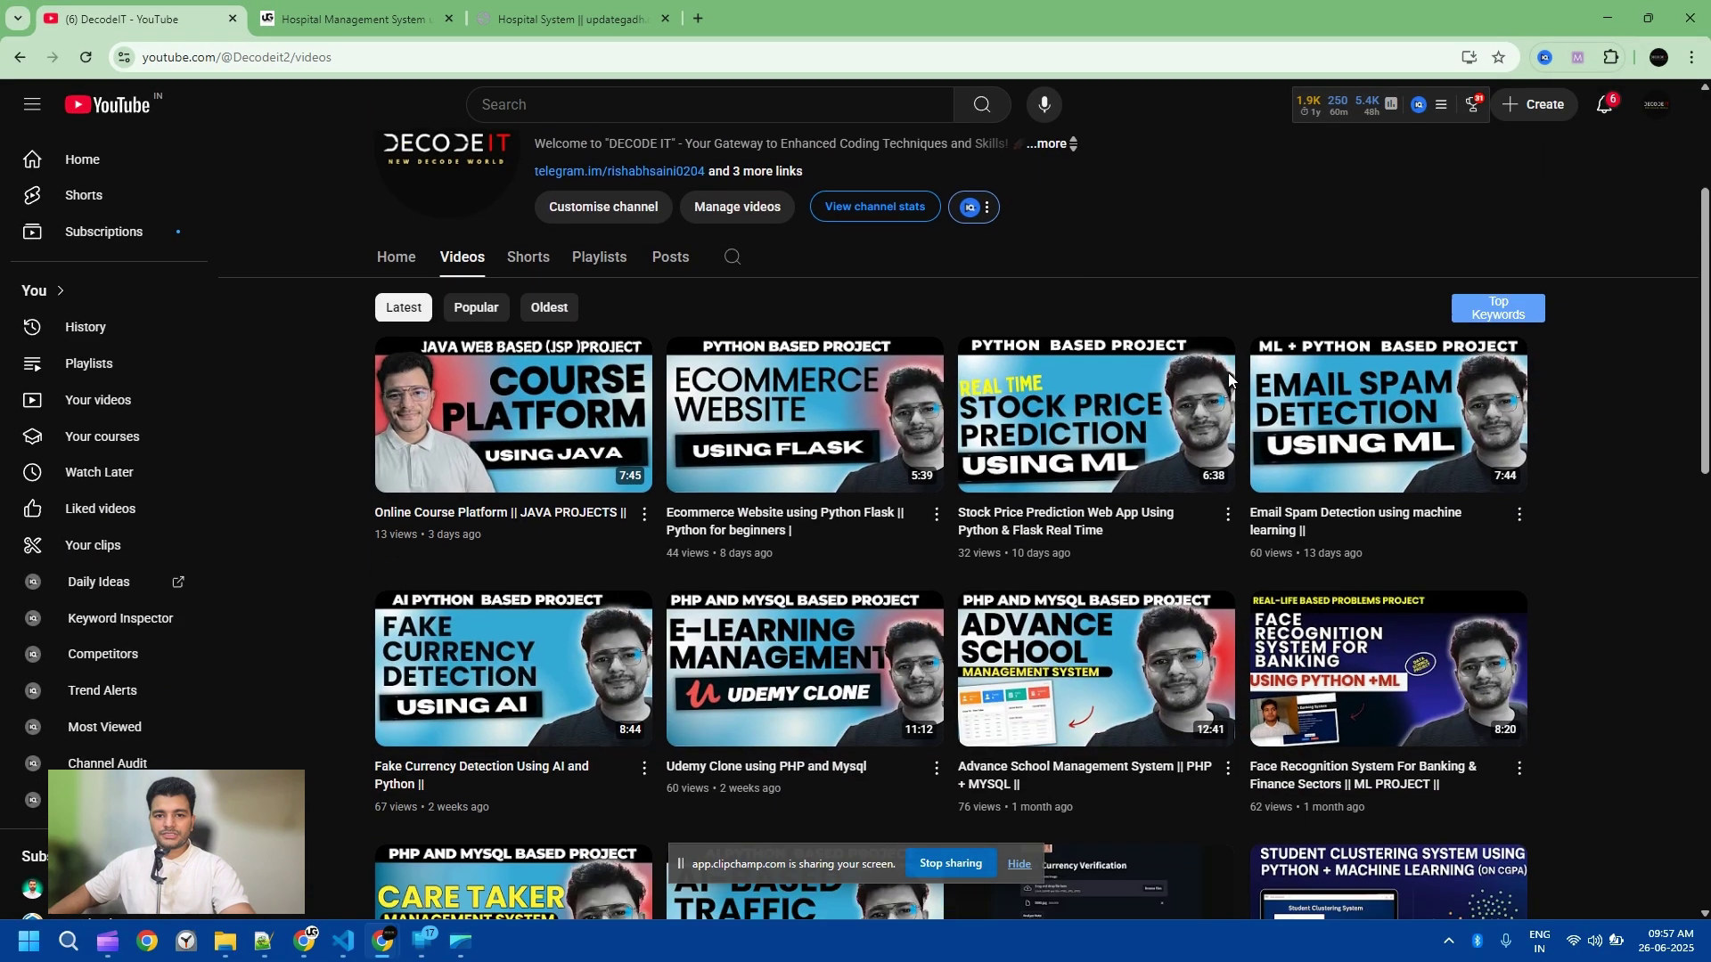
{"action": "scroll", "coordinate": [1228, 379], "scroll_direction": "down", "scroll_amount": 1}
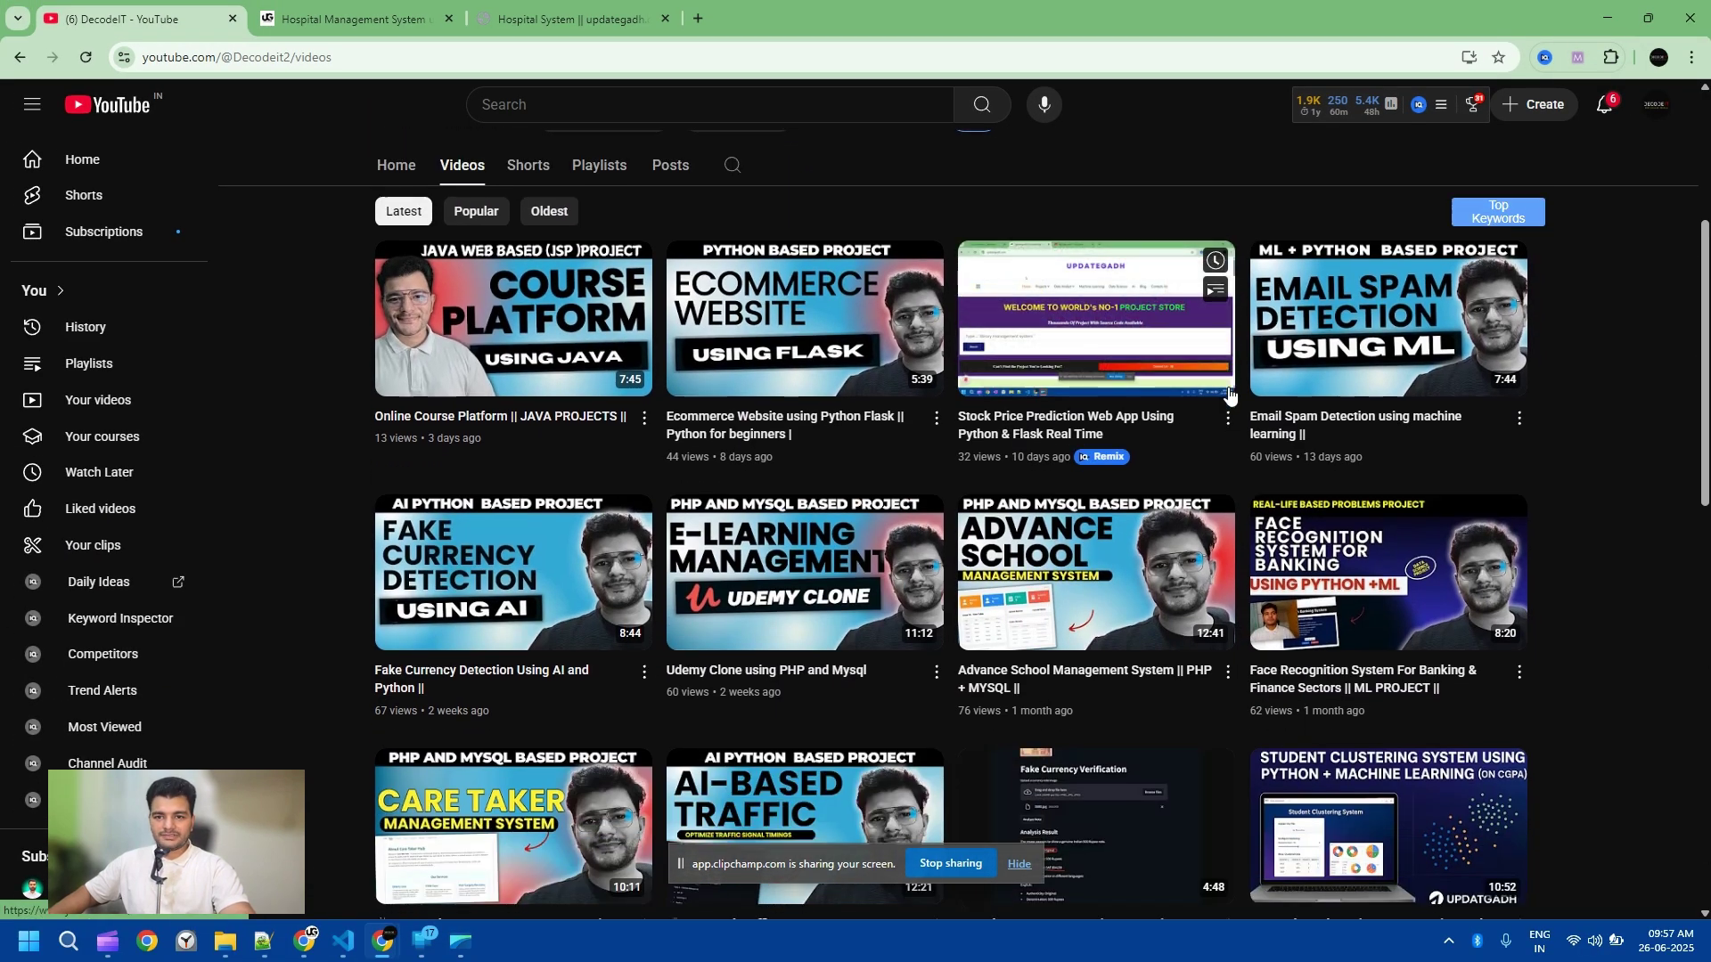
{"action": "scroll", "coordinate": [933, 463], "scroll_direction": "down", "scroll_amount": 1}
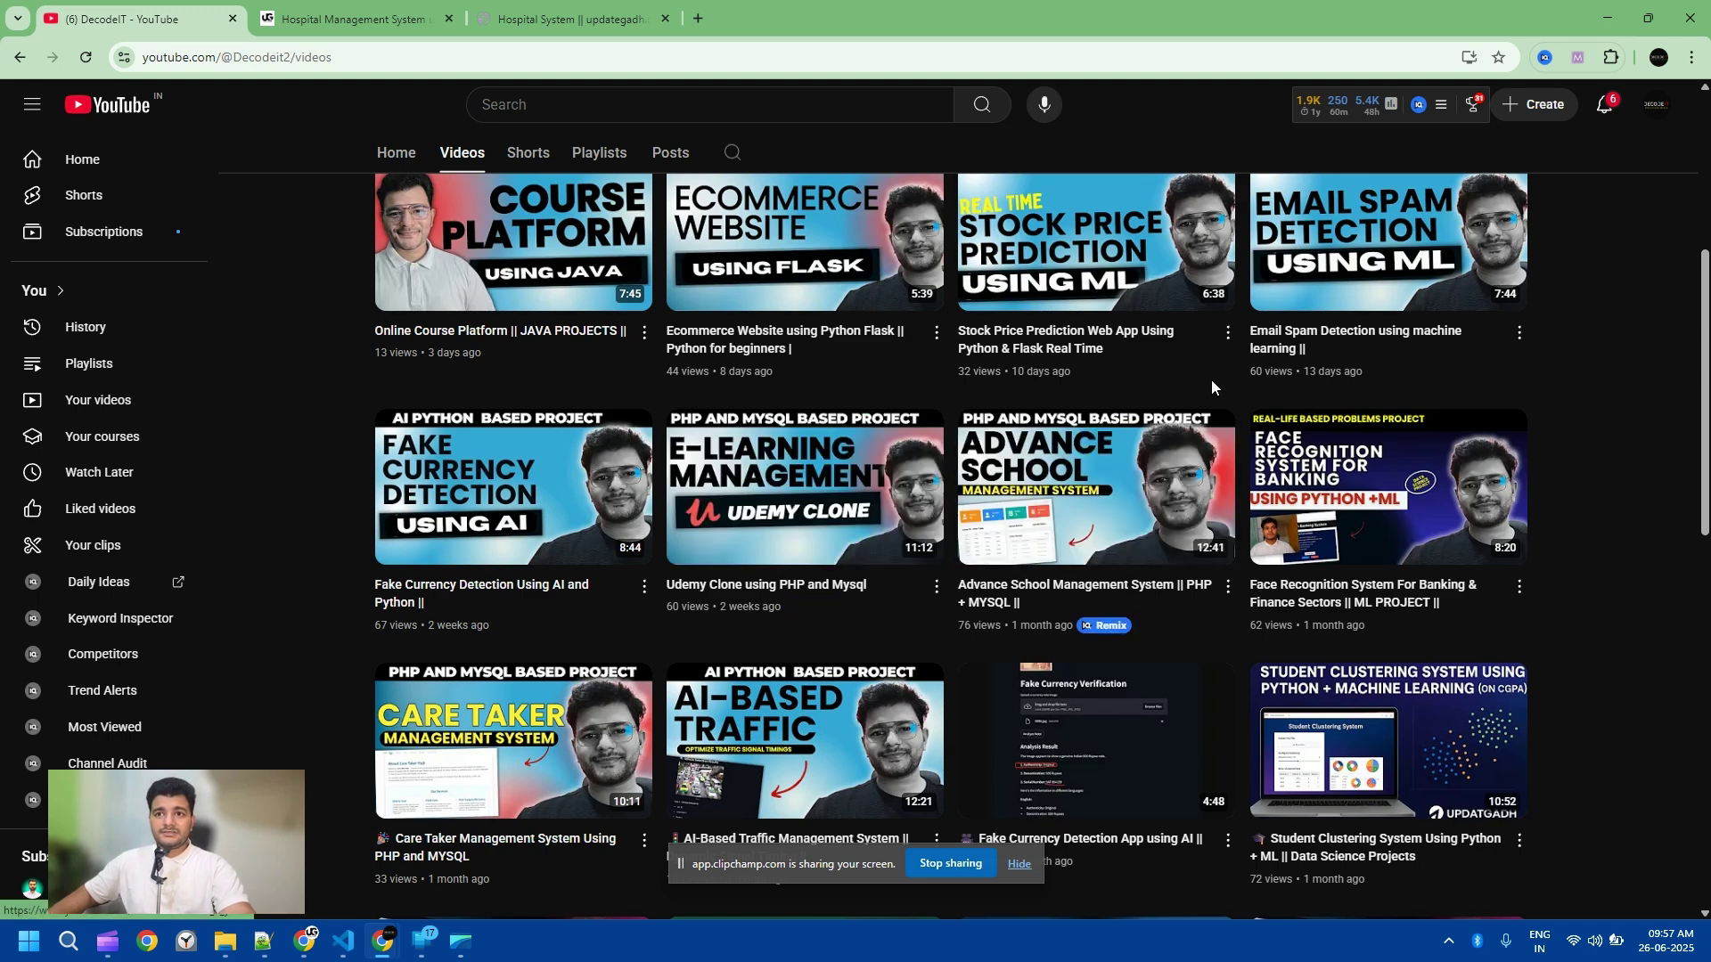
{"action": "scroll", "coordinate": [1062, 478], "scroll_direction": "down", "scroll_amount": 1}
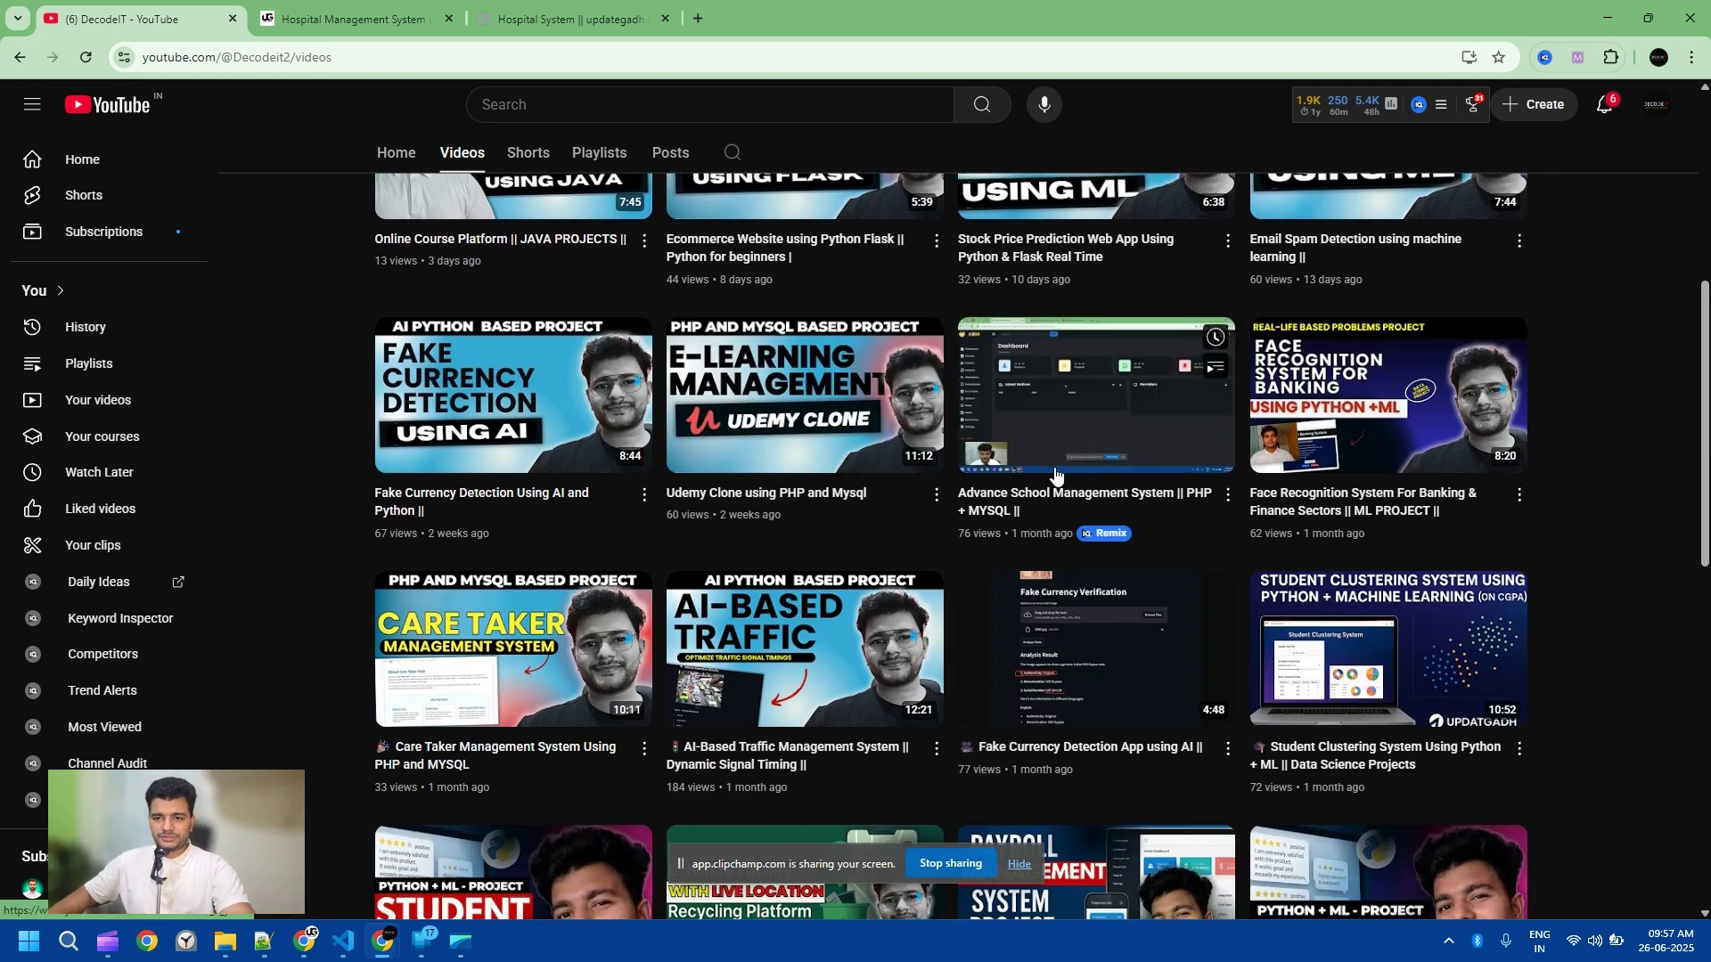
{"action": "scroll", "coordinate": [679, 552], "scroll_direction": "down", "scroll_amount": 5}
{"action": "scroll", "coordinate": [679, 553], "scroll_direction": "down", "scroll_amount": 6}
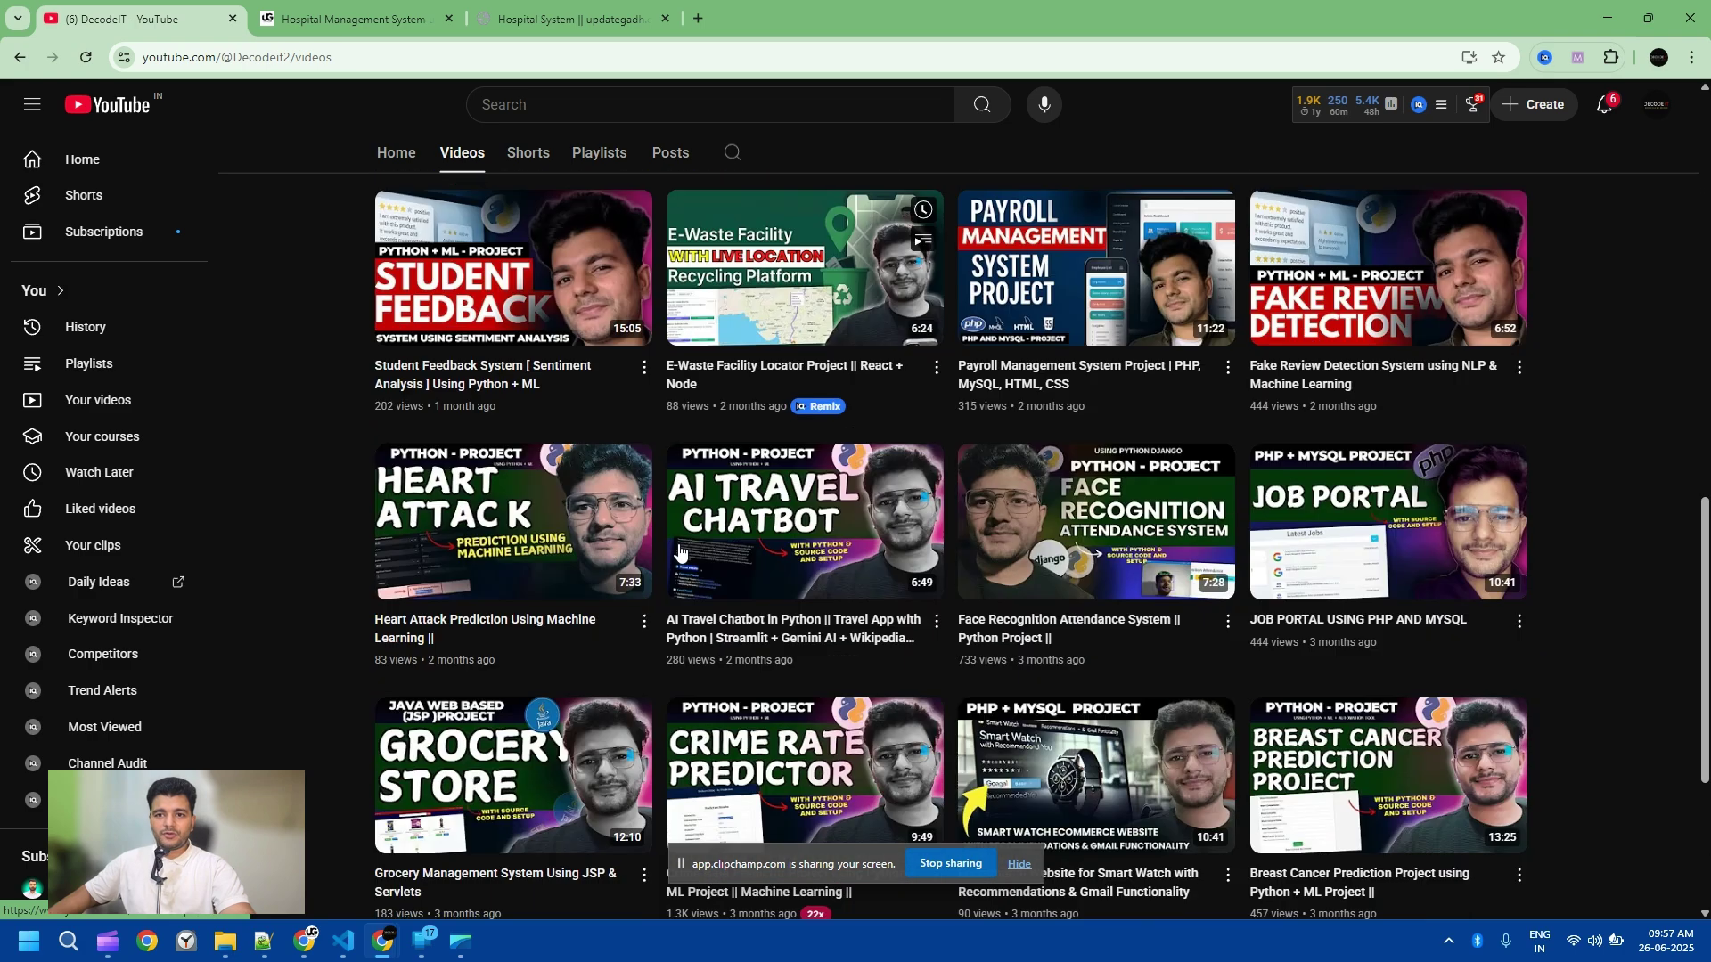
{"action": "scroll", "coordinate": [821, 515], "scroll_direction": "up", "scroll_amount": 11}
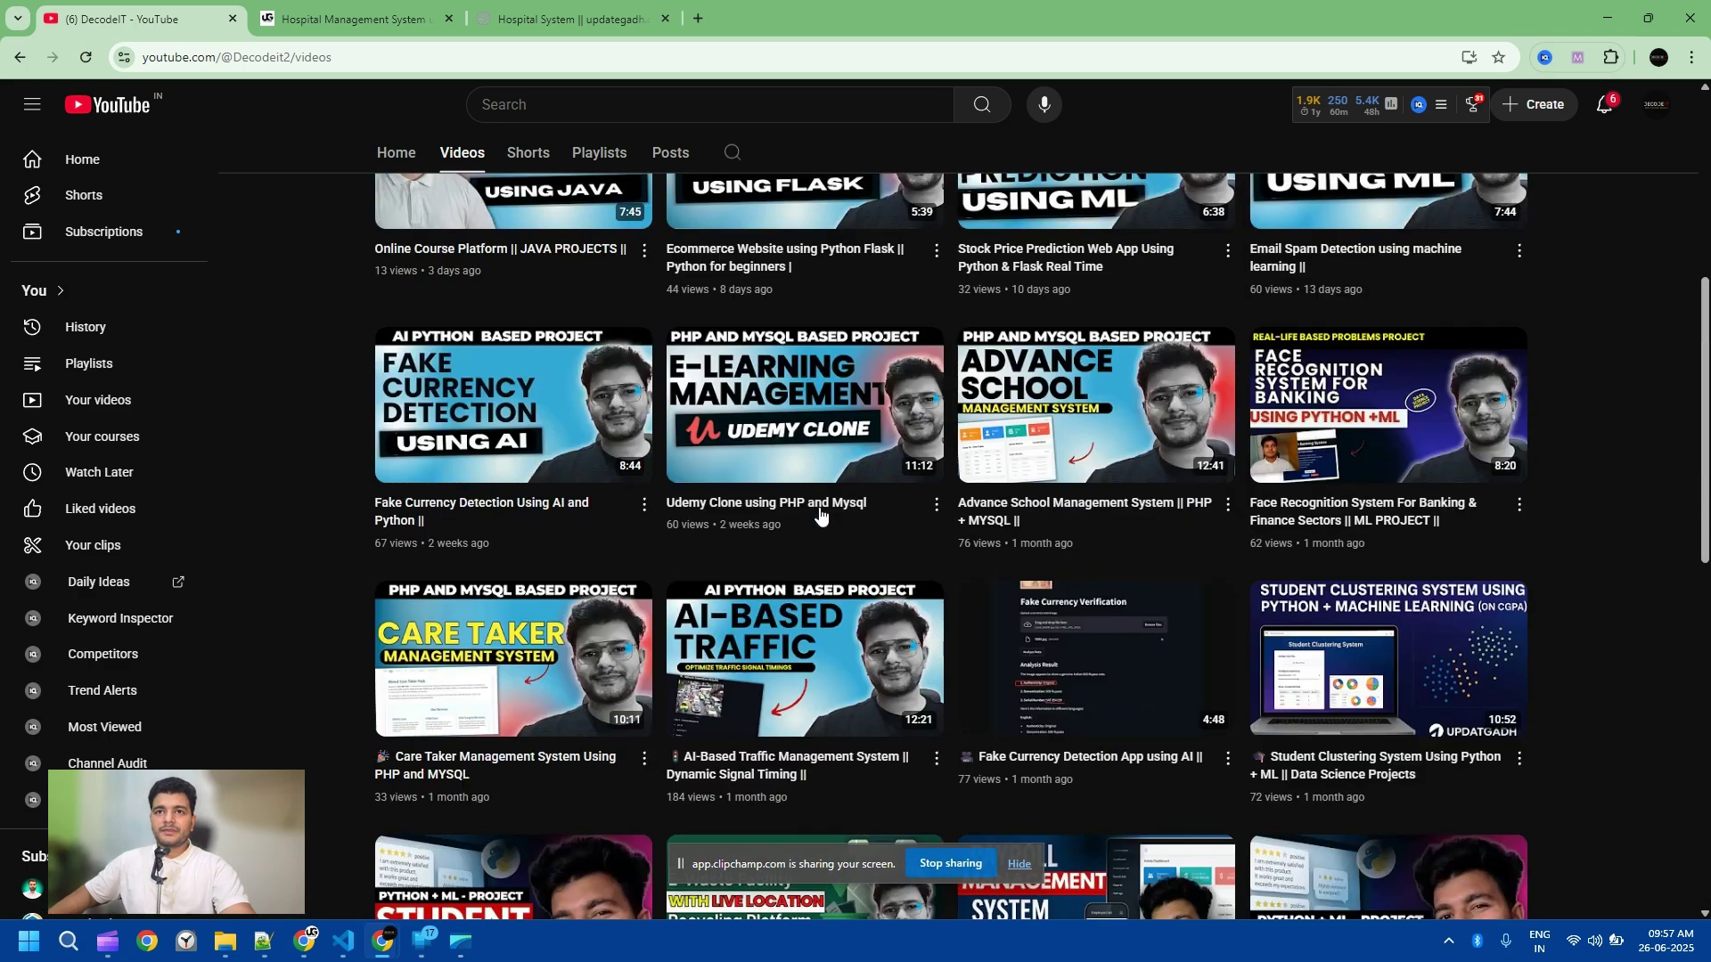
Step: Return to the Updategadh project article and select its address path and main heading
{"action": "left_click", "coordinate": [563, 19]}
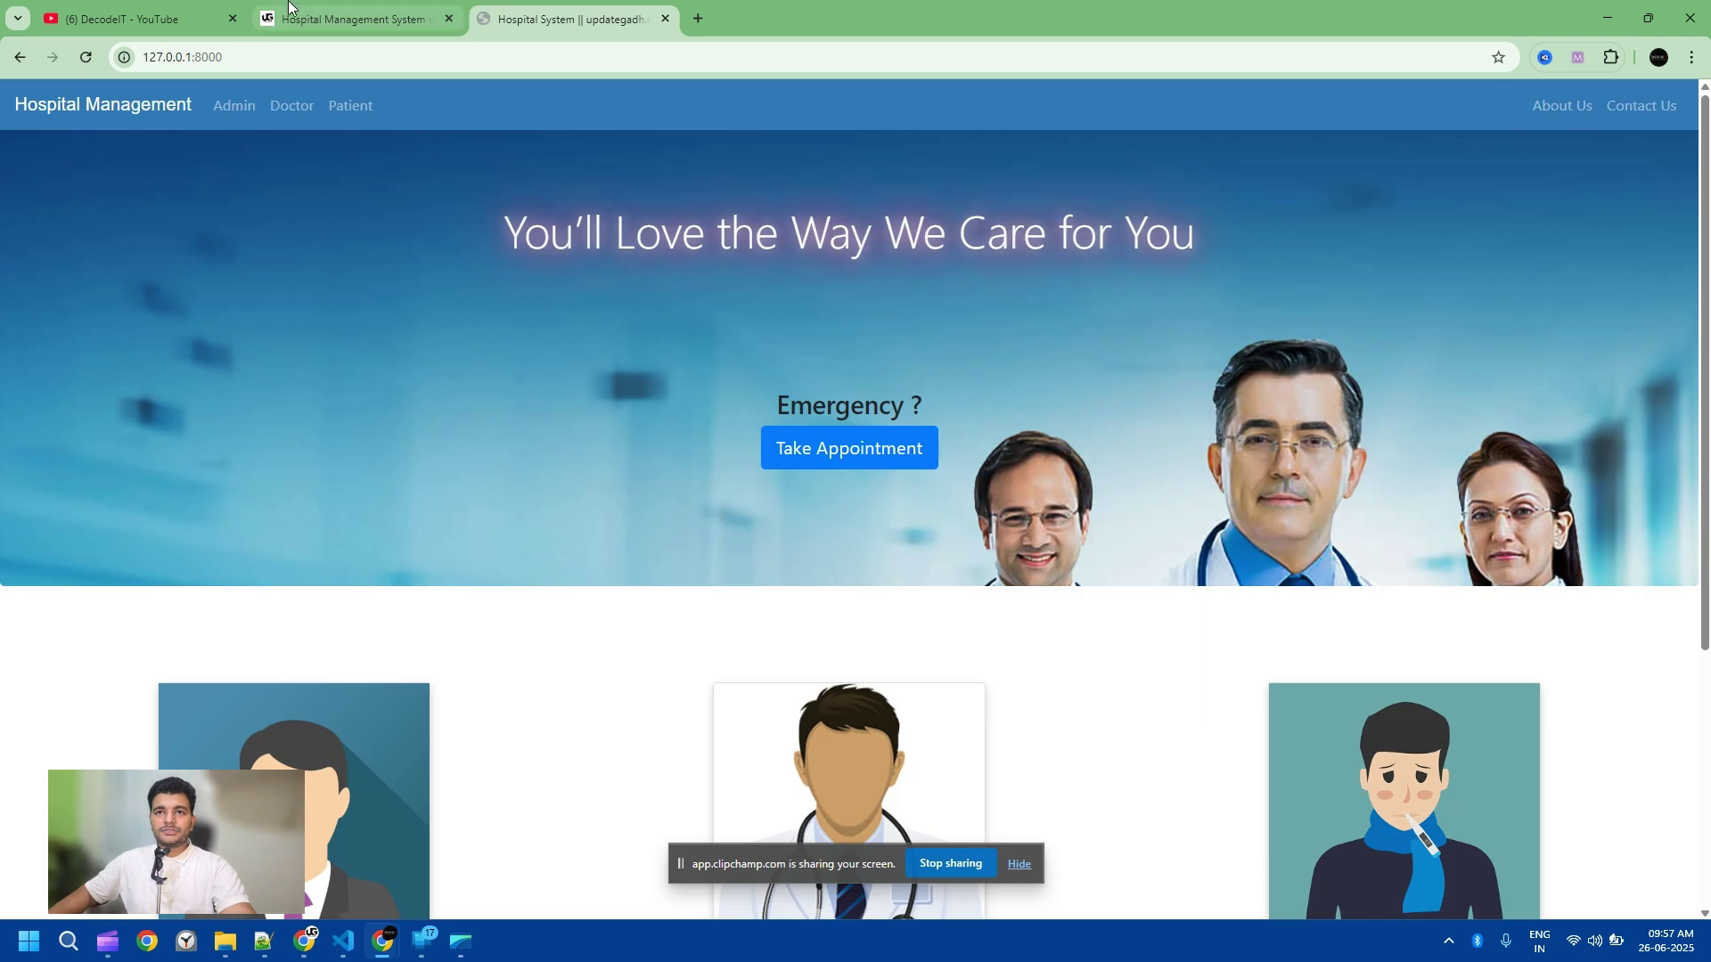
{"action": "left_click", "coordinate": [384, 18]}
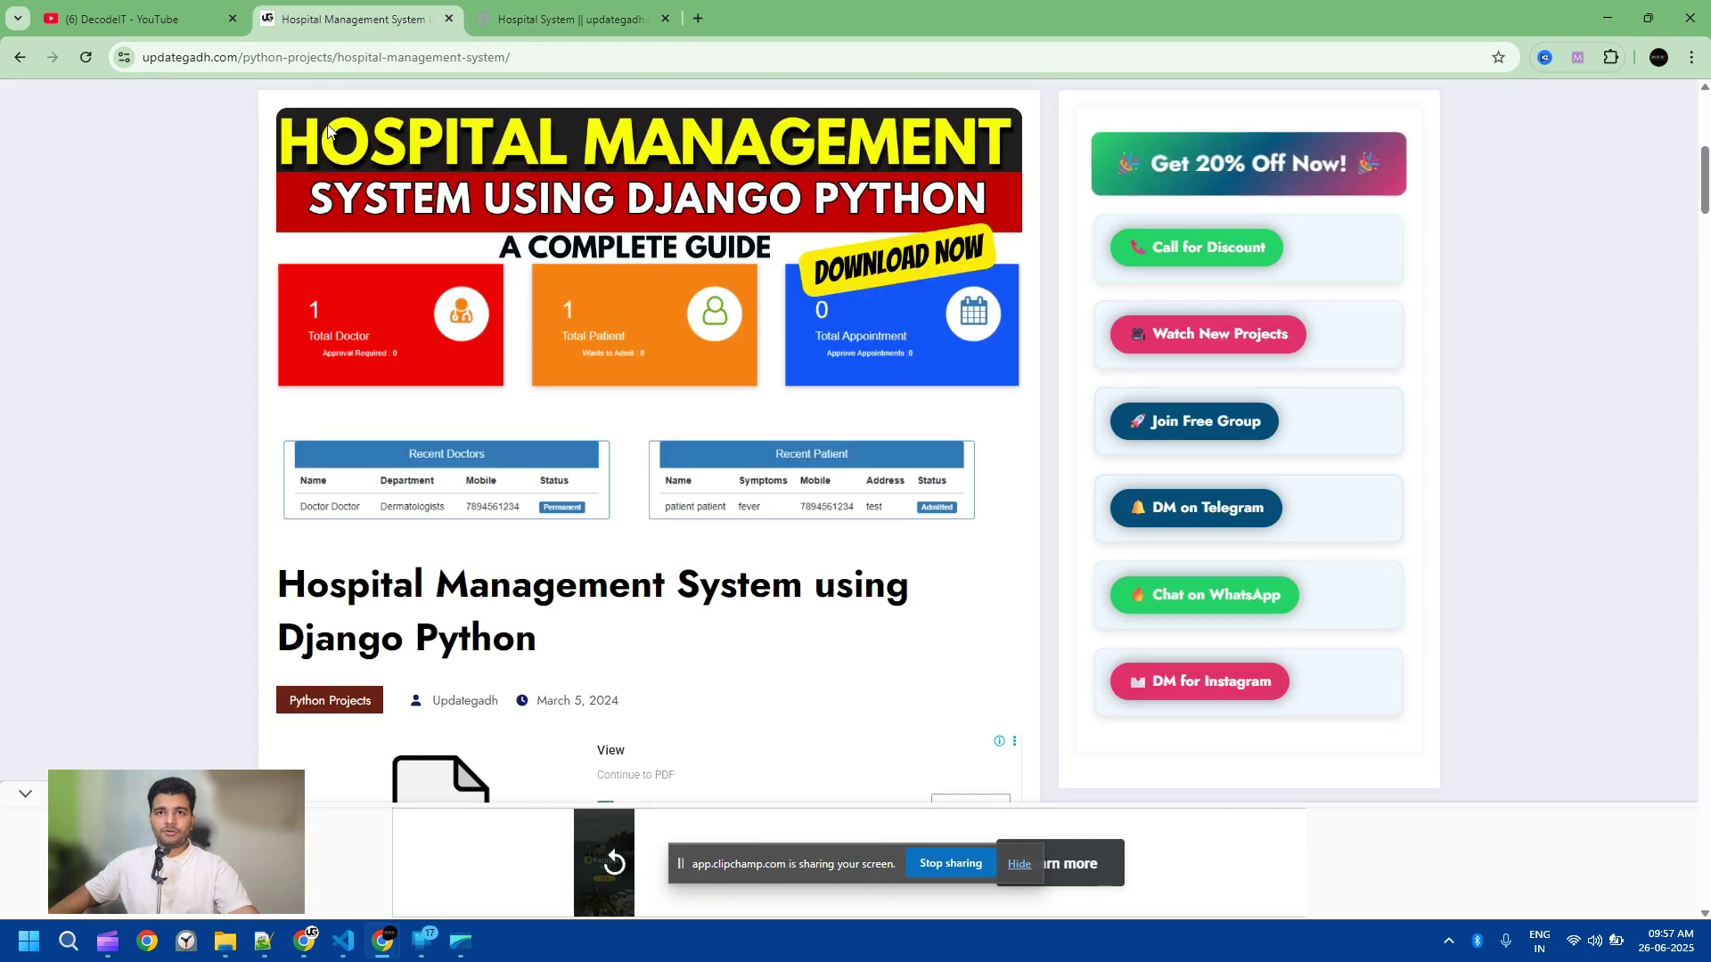
{"action": "scroll", "coordinate": [332, 134], "scroll_direction": "up", "scroll_amount": 7}
{"action": "left_click_drag", "start_coordinate": [330, 59], "coordinate": [535, 59]}
{"action": "scroll", "coordinate": [428, 451], "scroll_direction": "down", "scroll_amount": 10}
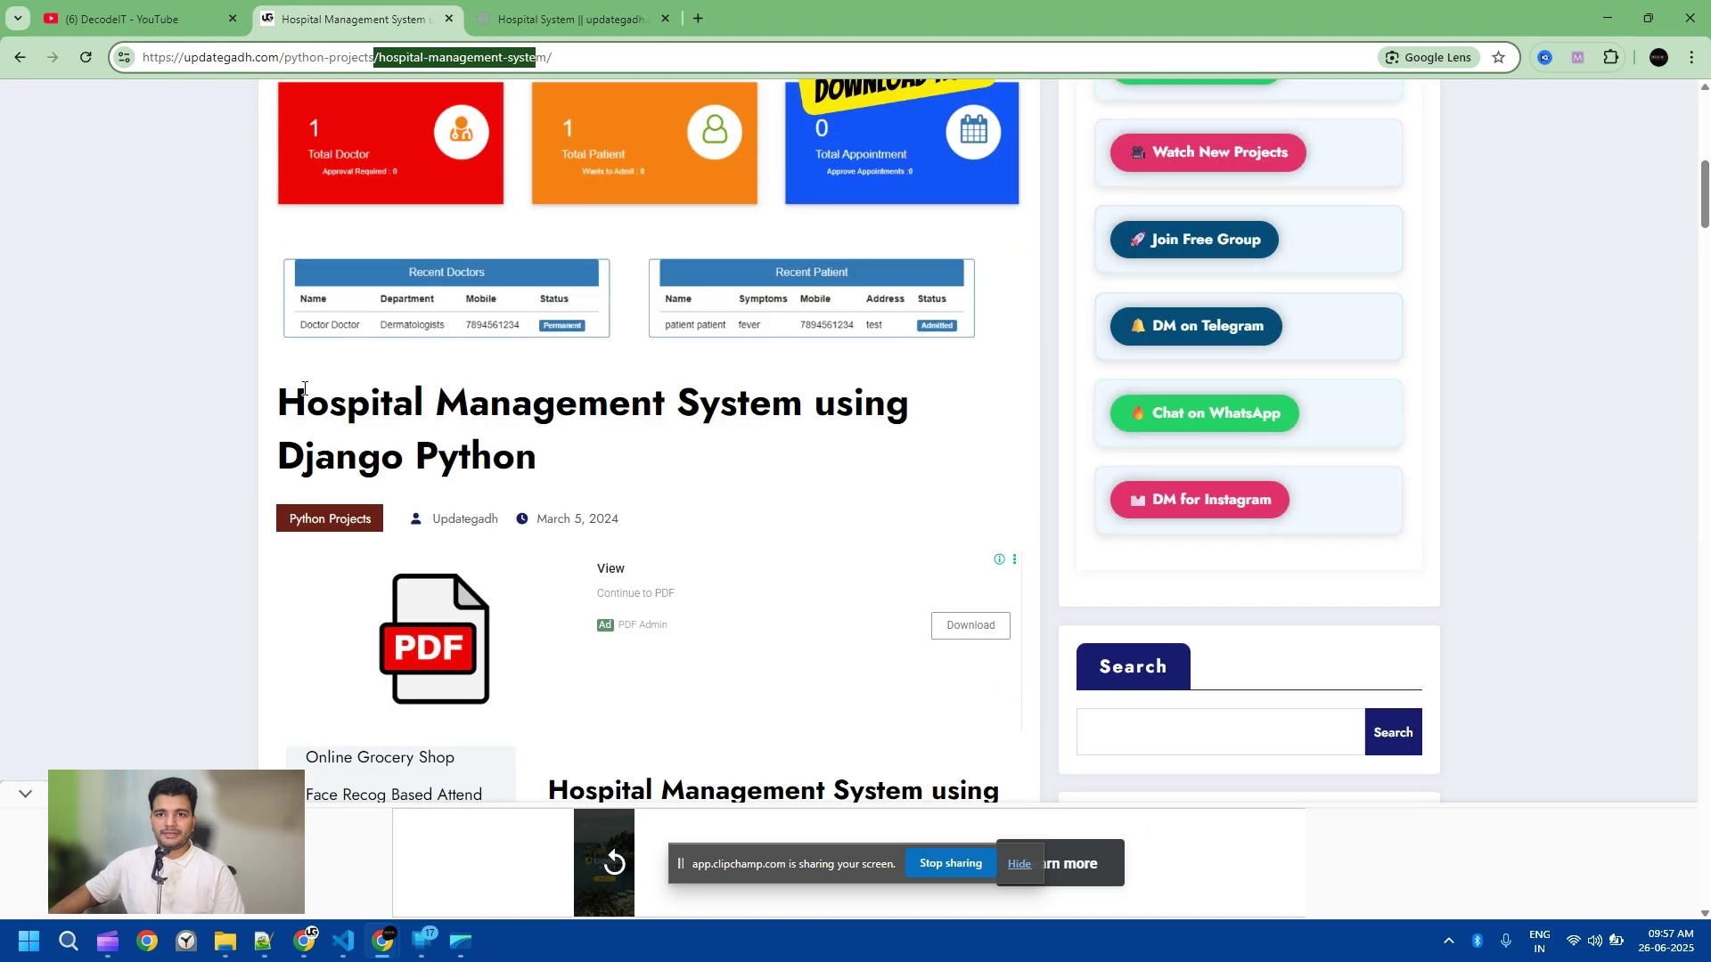
{"action": "triple_click", "coordinate": [427, 451]}
{"action": "key", "text": "ctrl+c"}
{"action": "scroll", "coordinate": [551, 389], "scroll_direction": "up", "scroll_amount": 5}
{"action": "scroll", "coordinate": [551, 390], "scroll_direction": "up", "scroll_amount": 4}
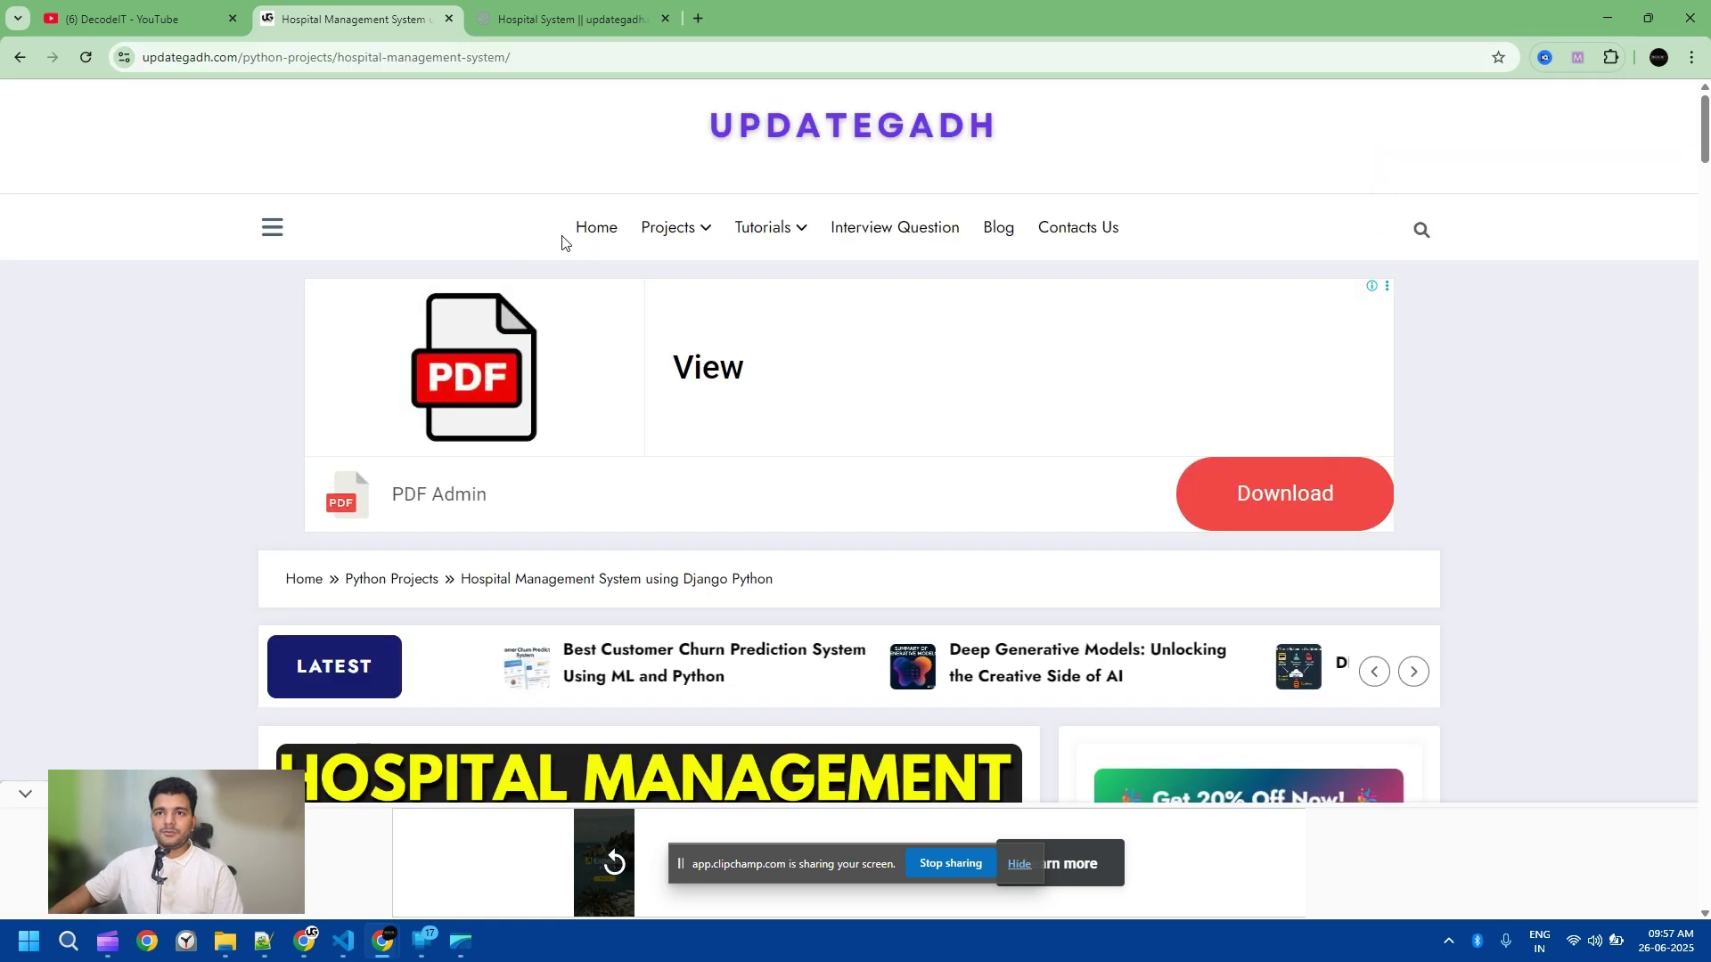
Step: Search the pasted project title on Updategadh and open the Hospital Management System using Django Python result
{"action": "left_click", "coordinate": [595, 229]}
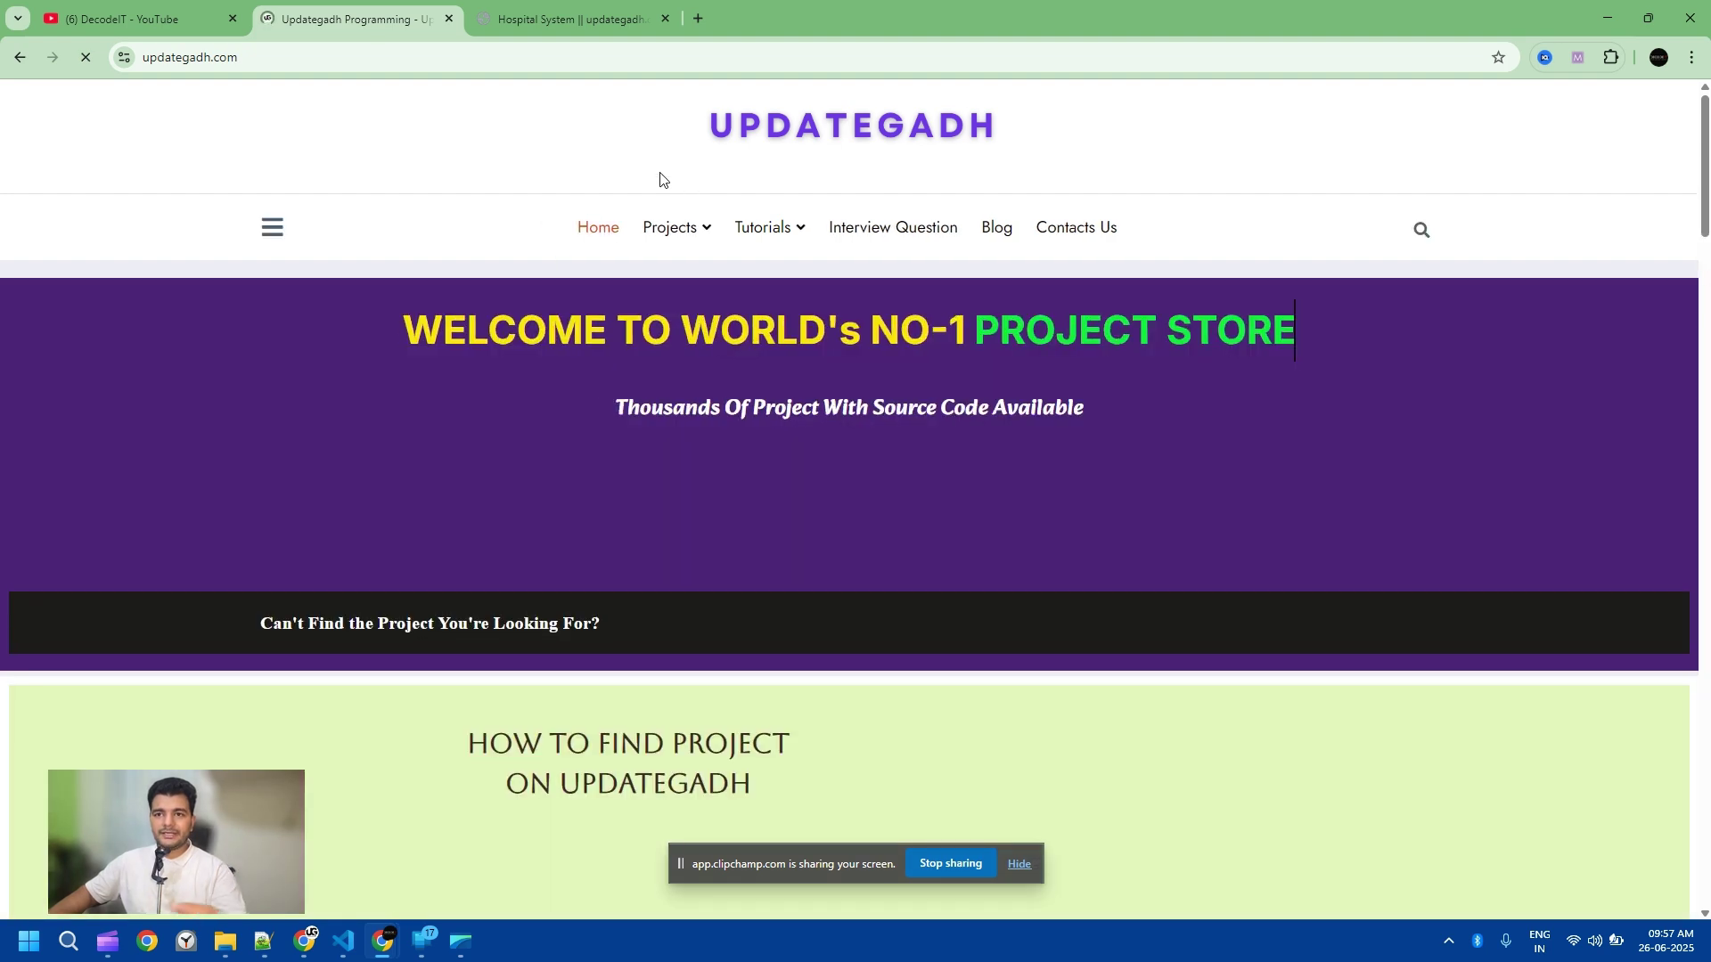
{"action": "mouse_move", "coordinate": [707, 218]}
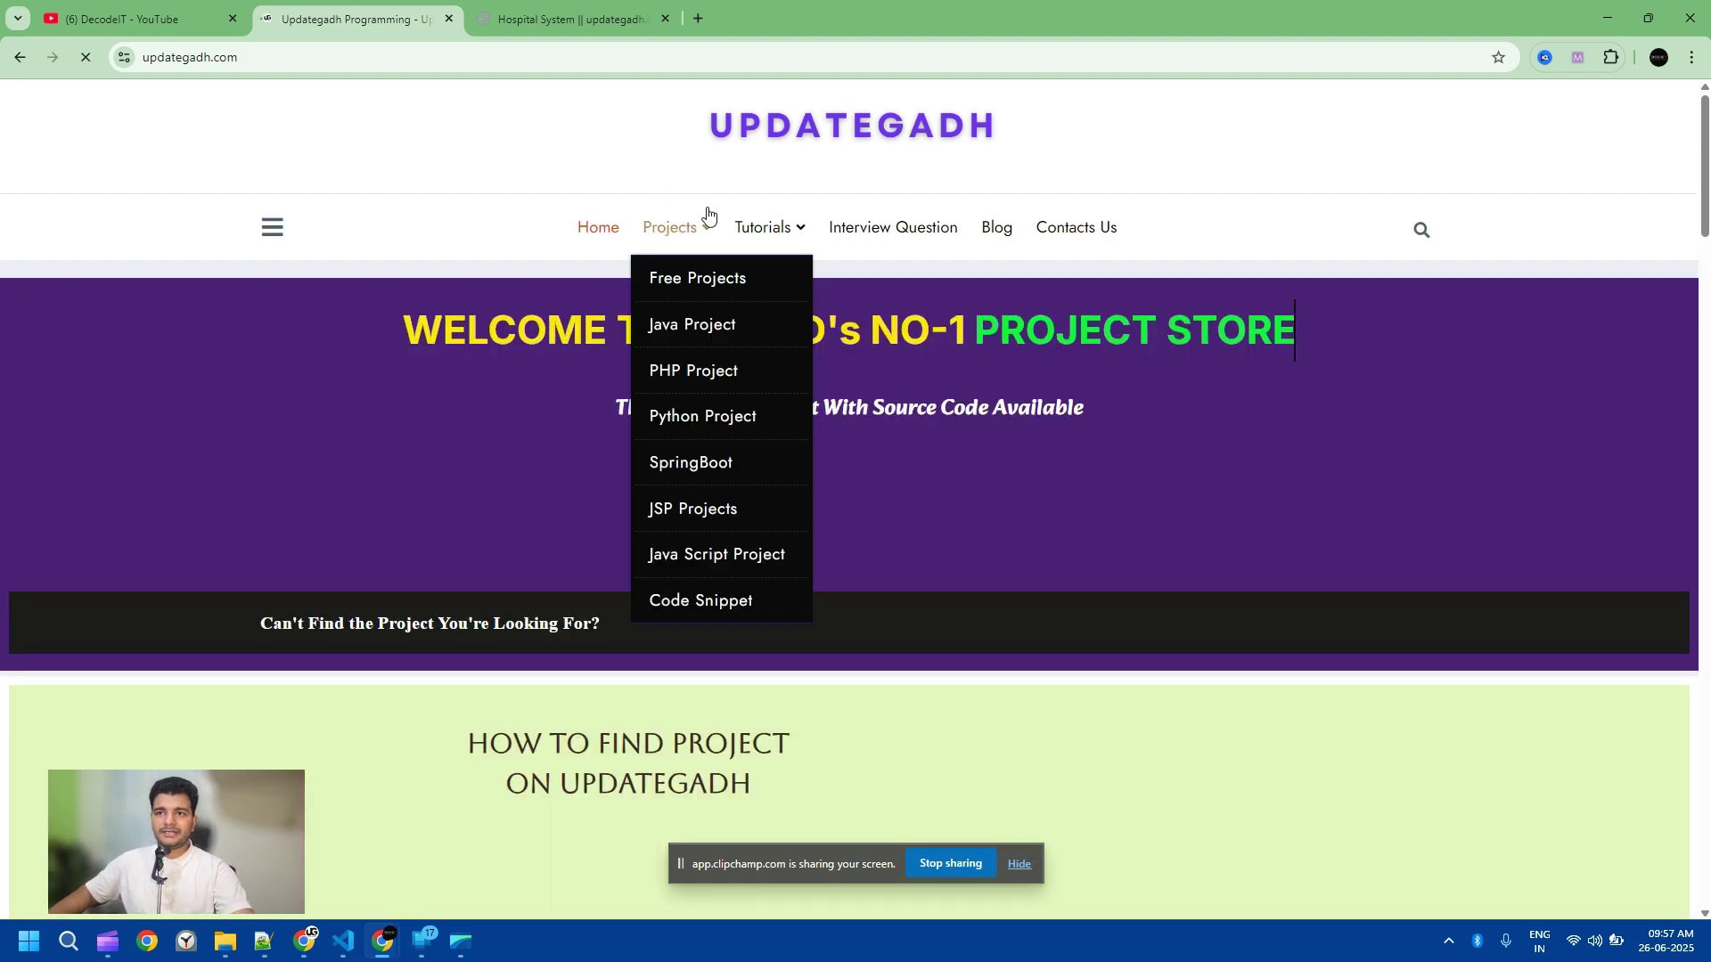
{"action": "scroll", "coordinate": [536, 425], "scroll_direction": "down", "scroll_amount": 2}
{"action": "scroll", "coordinate": [526, 430], "scroll_direction": "down", "scroll_amount": 3}
{"action": "scroll", "coordinate": [517, 435], "scroll_direction": "up", "scroll_amount": 3}
{"action": "left_click", "coordinate": [394, 287]}
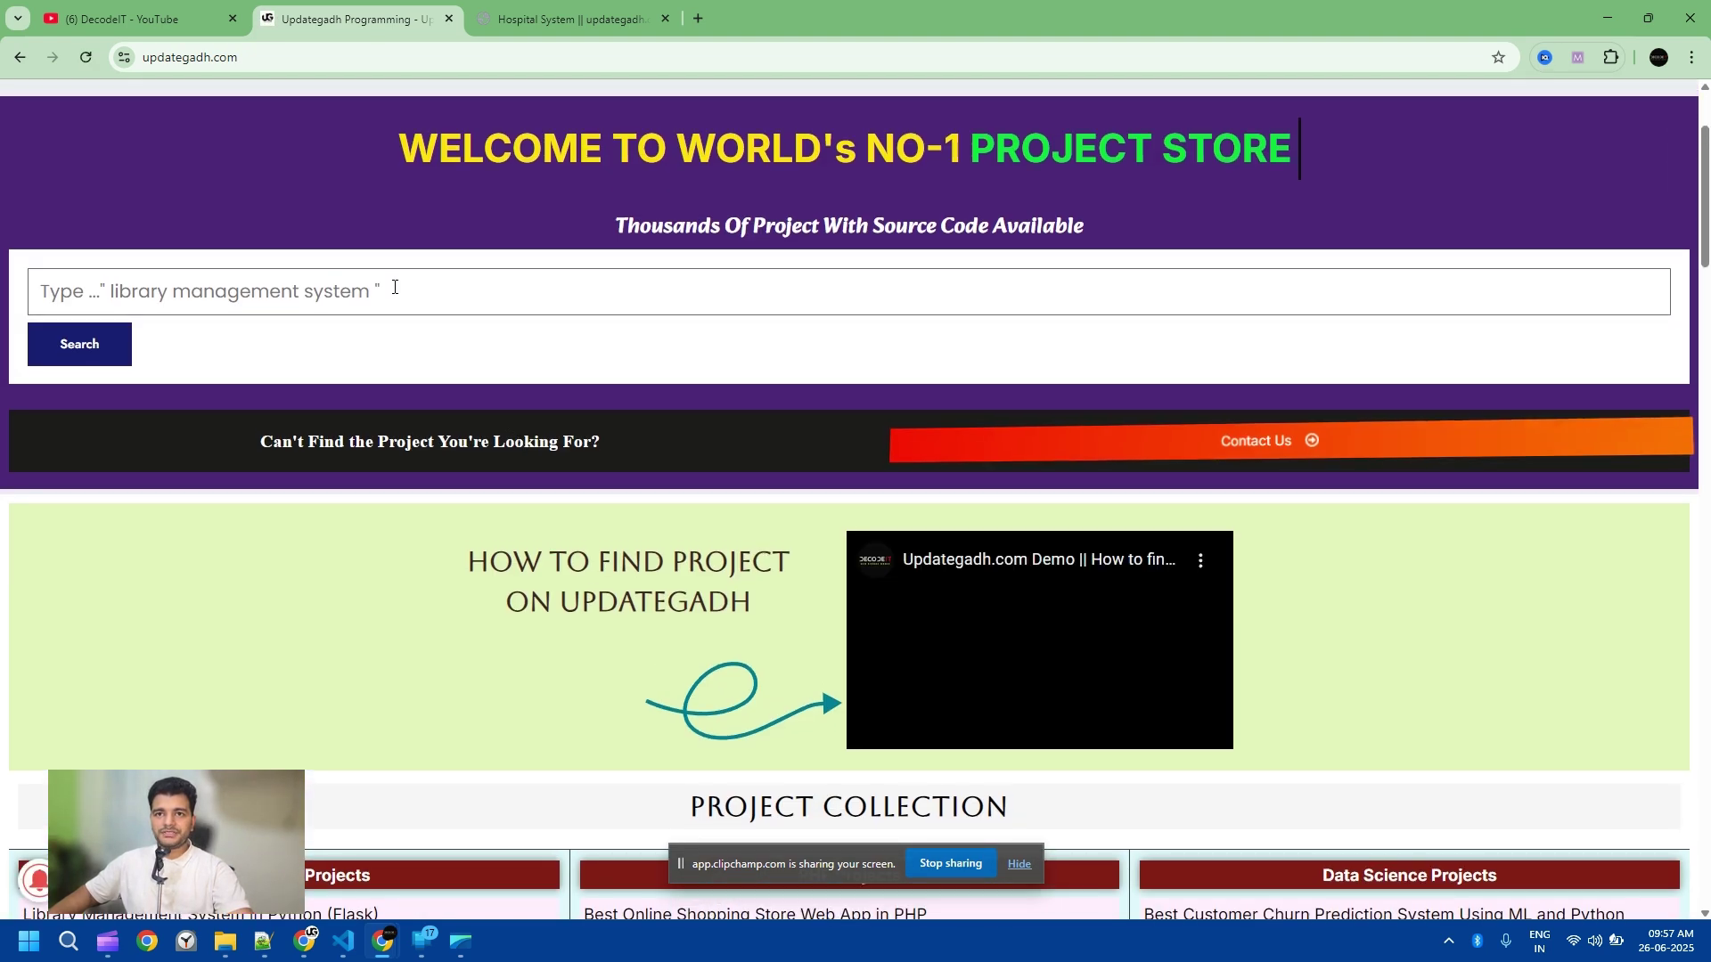
{"action": "key", "text": "ctrl+v"}
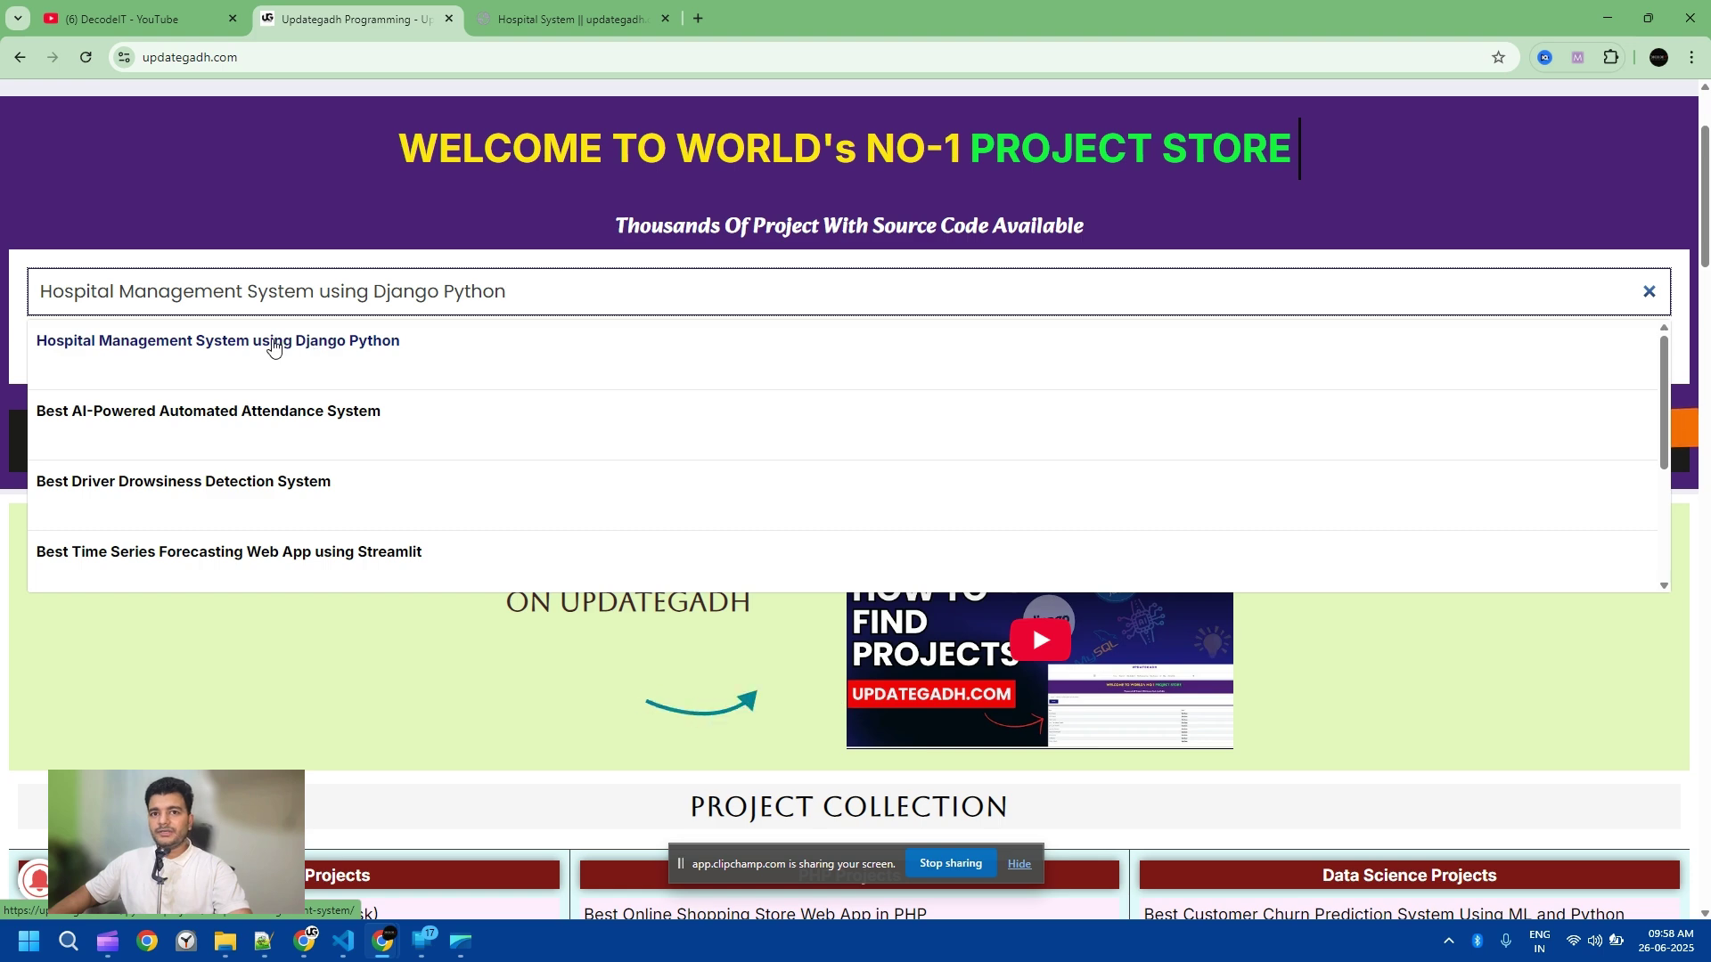
{"action": "left_click", "coordinate": [277, 345]}
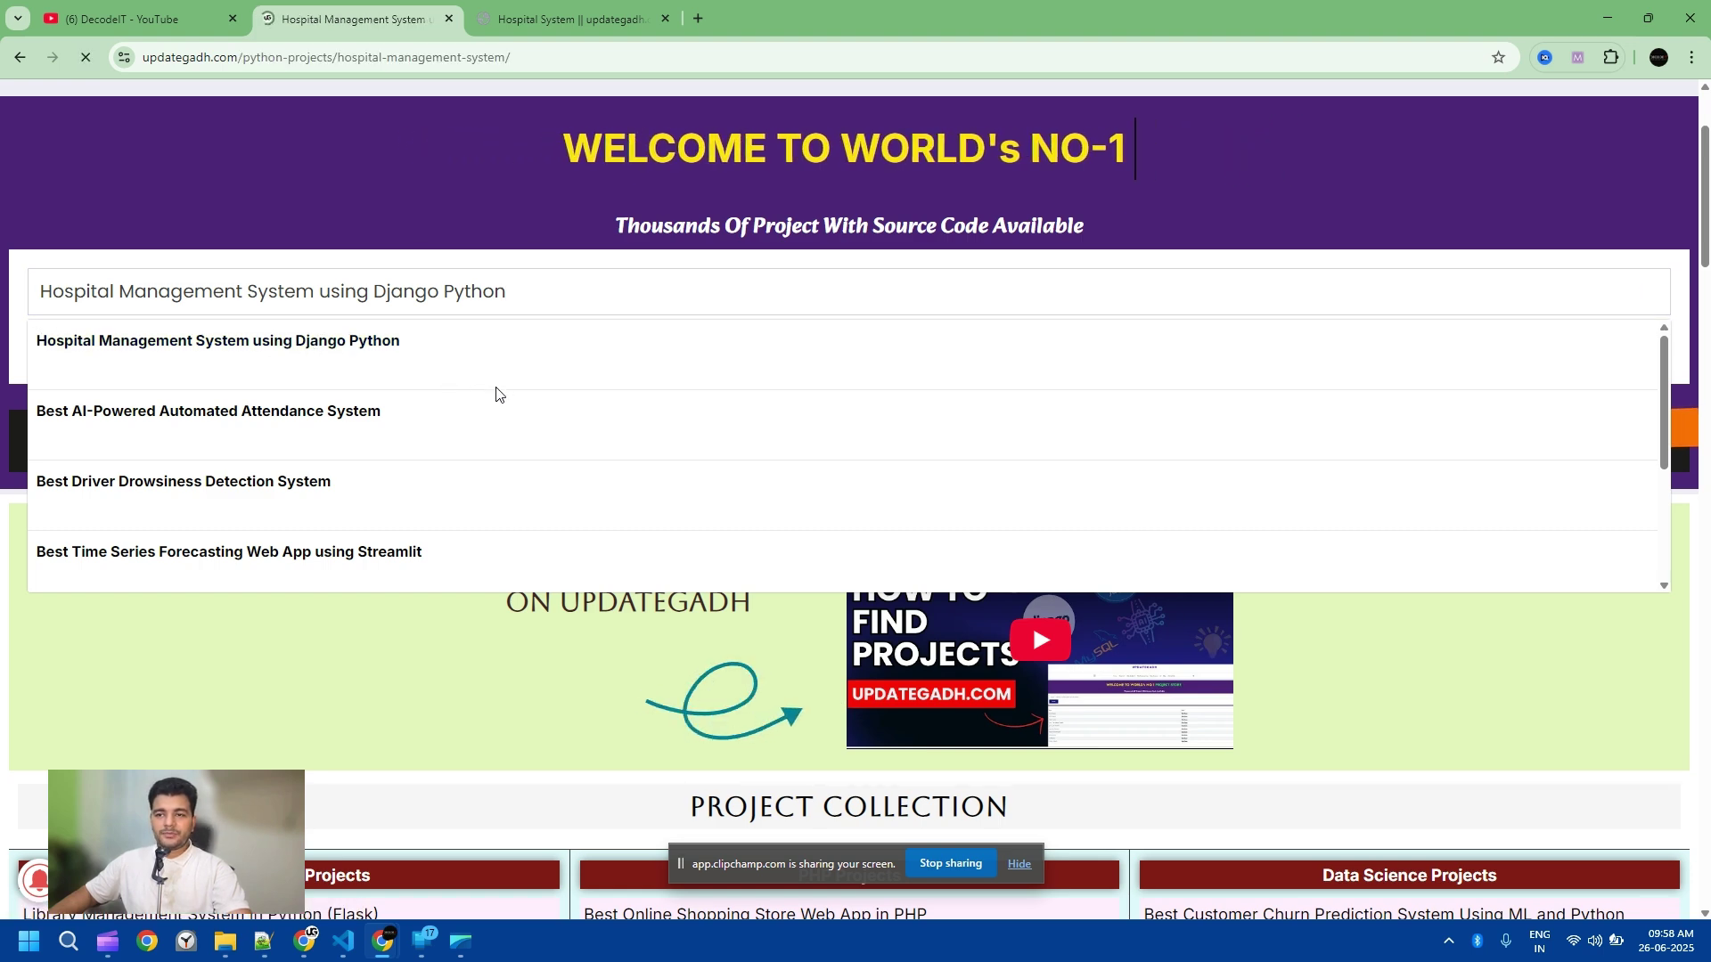
Step: Scroll through the project's feature list, then return to the locally running hospital app
{"action": "scroll", "coordinate": [591, 436], "scroll_direction": "down", "scroll_amount": 6}
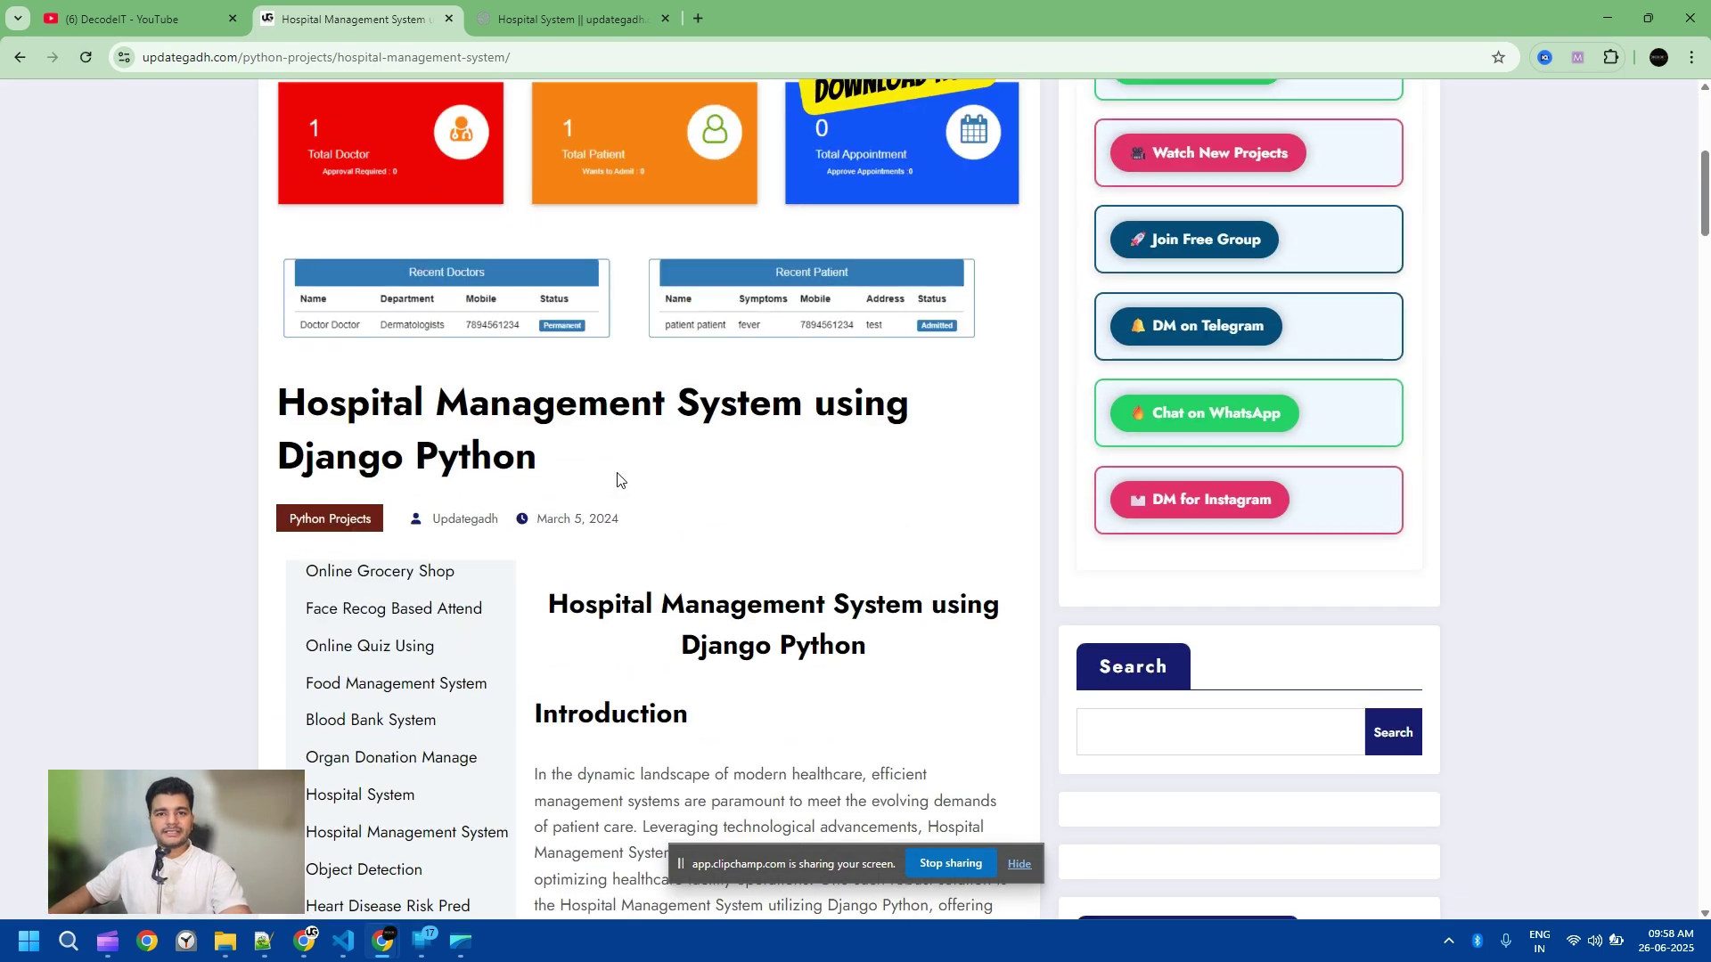
{"action": "scroll", "coordinate": [617, 480], "scroll_direction": "down", "scroll_amount": 9}
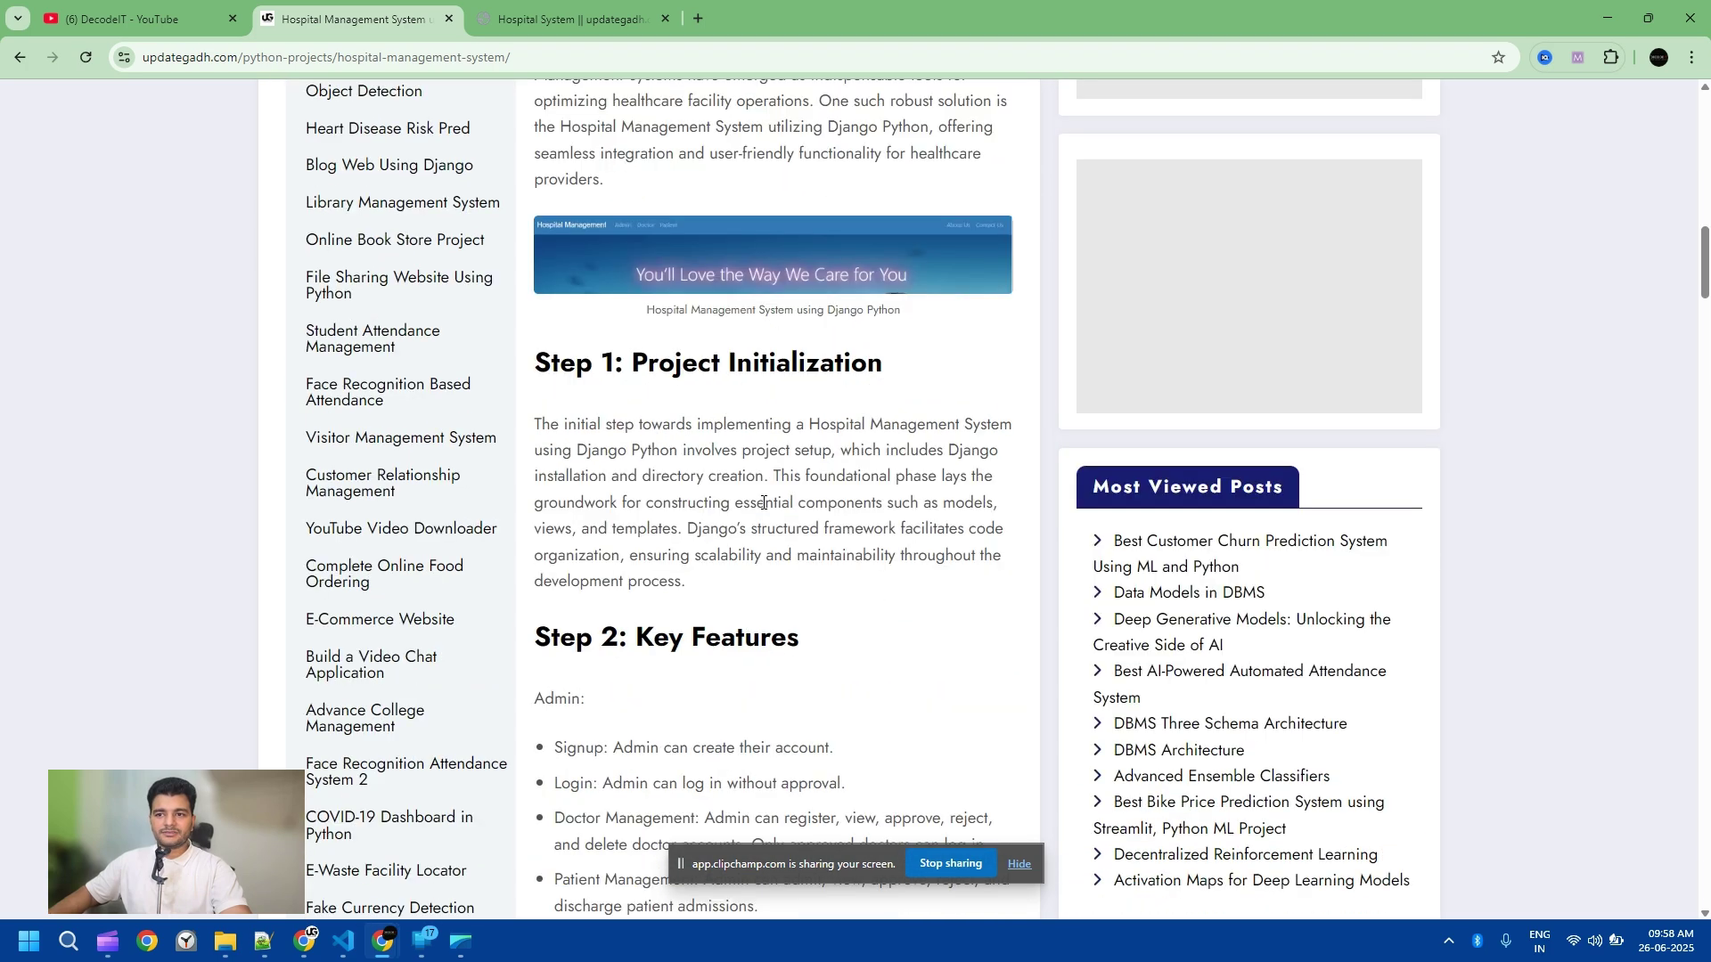
{"action": "scroll", "coordinate": [763, 503], "scroll_direction": "down", "scroll_amount": 3}
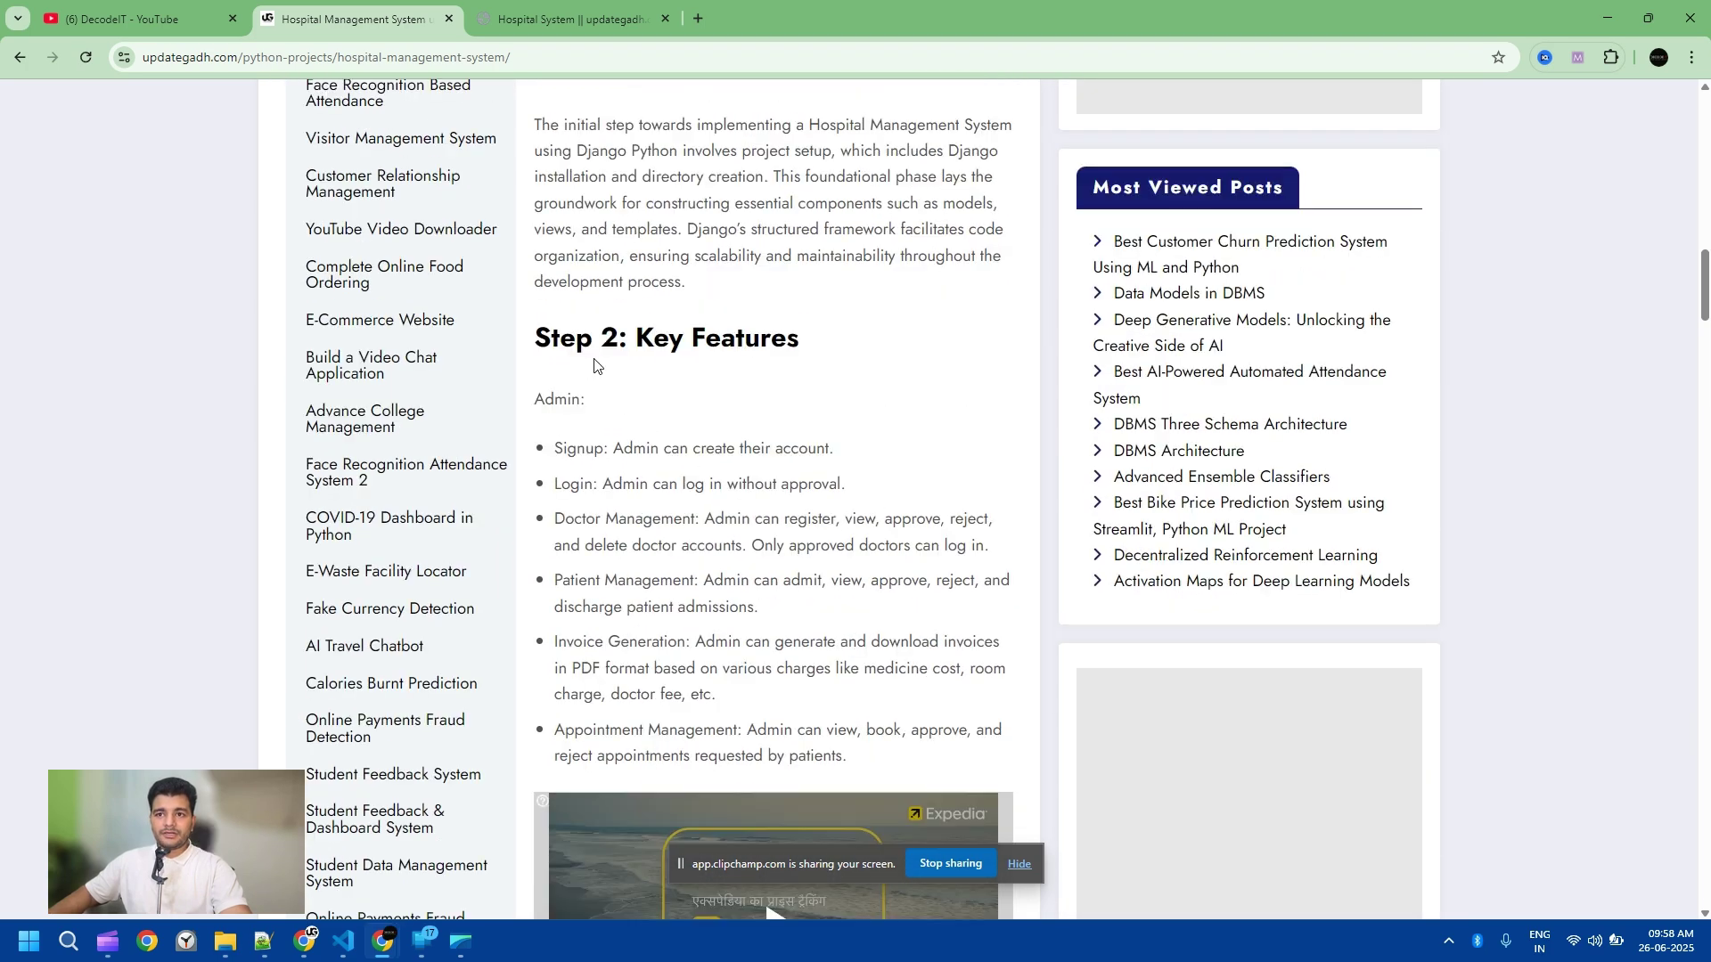
{"action": "scroll", "coordinate": [597, 362], "scroll_direction": "down", "scroll_amount": 8}
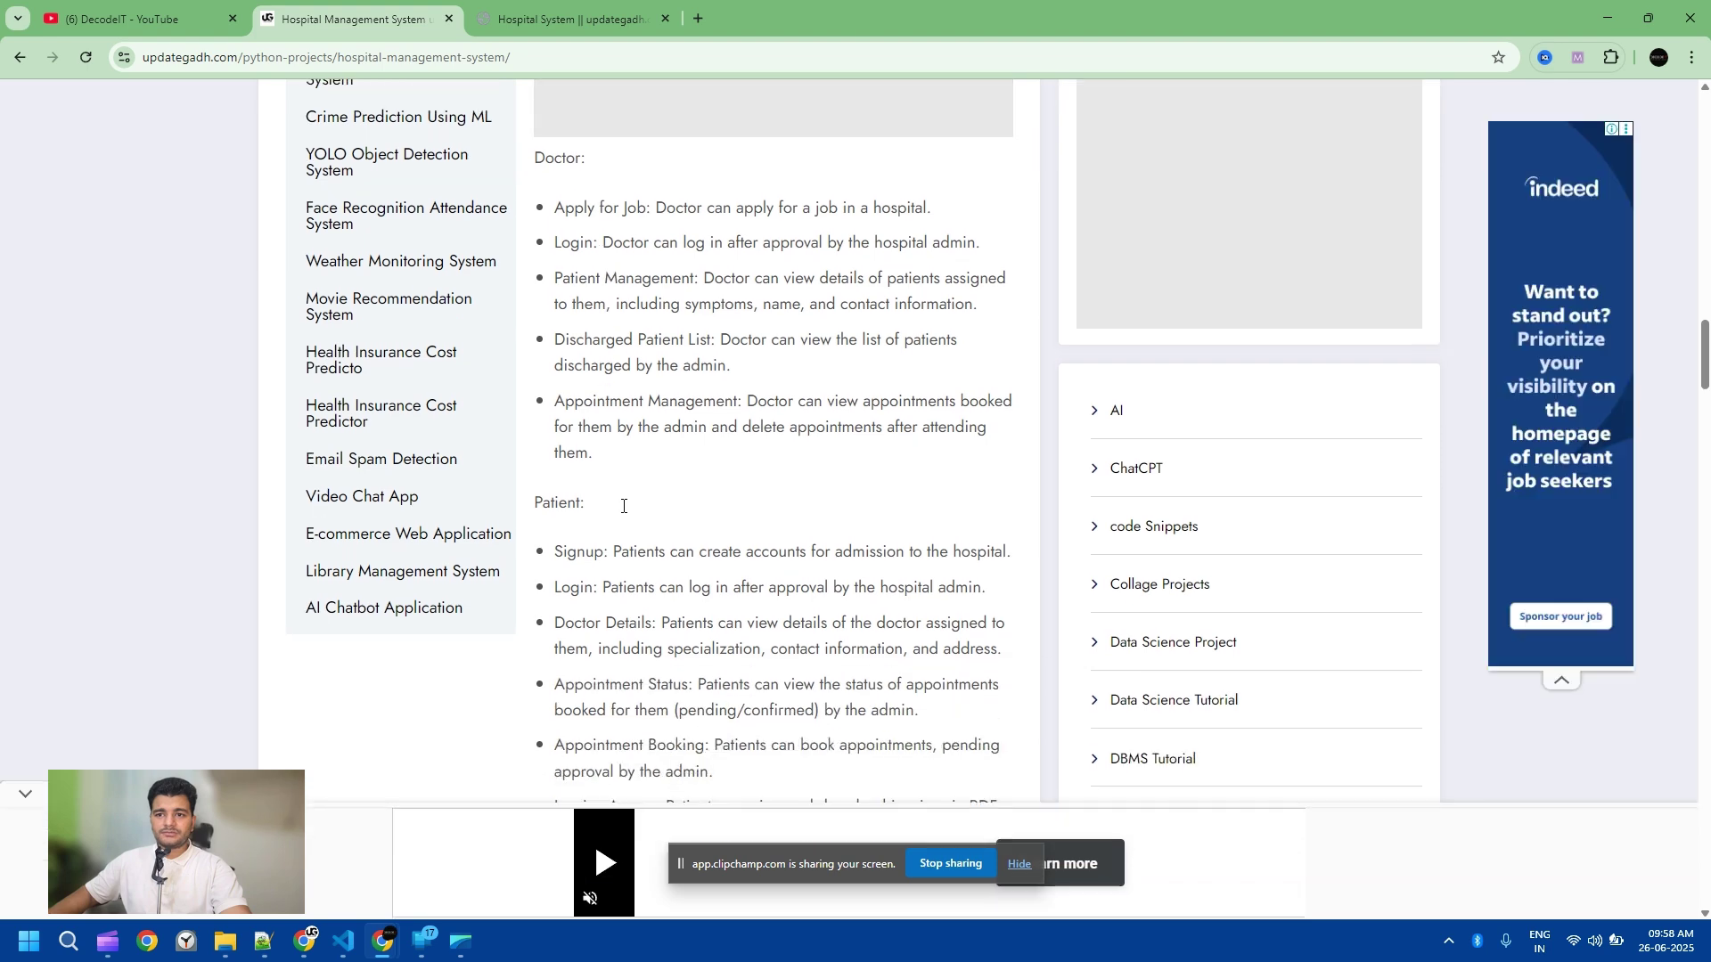
{"action": "scroll", "coordinate": [623, 506], "scroll_direction": "down", "scroll_amount": 4}
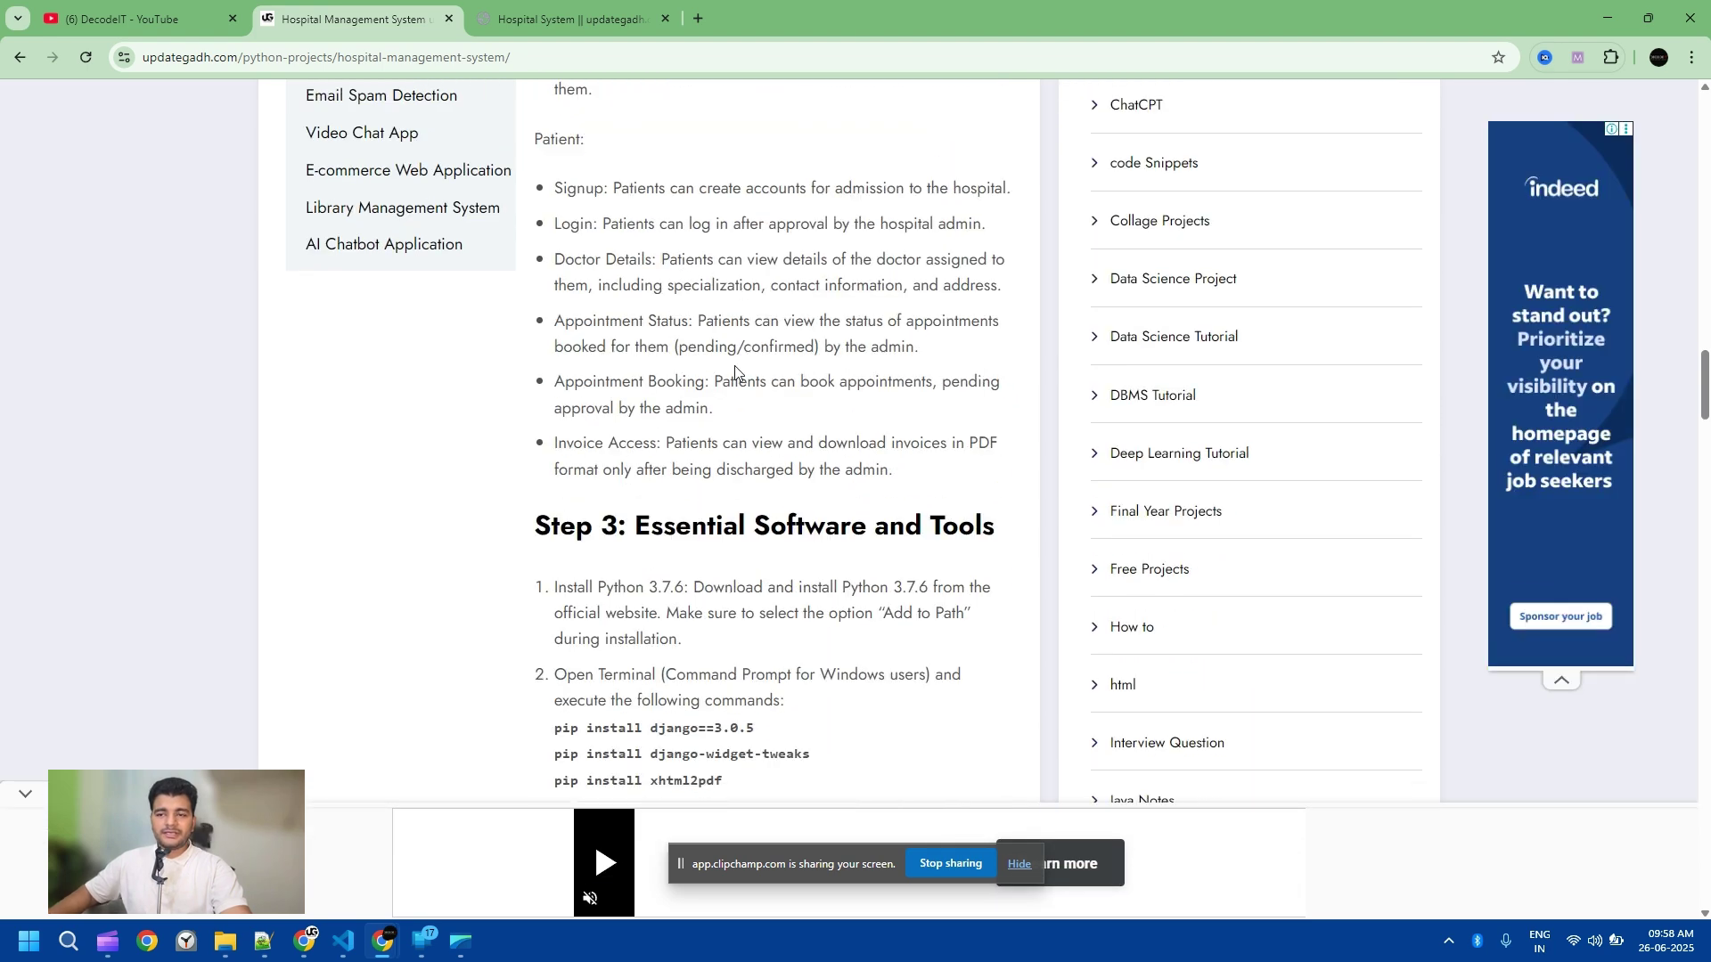
{"action": "scroll", "coordinate": [732, 374], "scroll_direction": "down", "scroll_amount": 14}
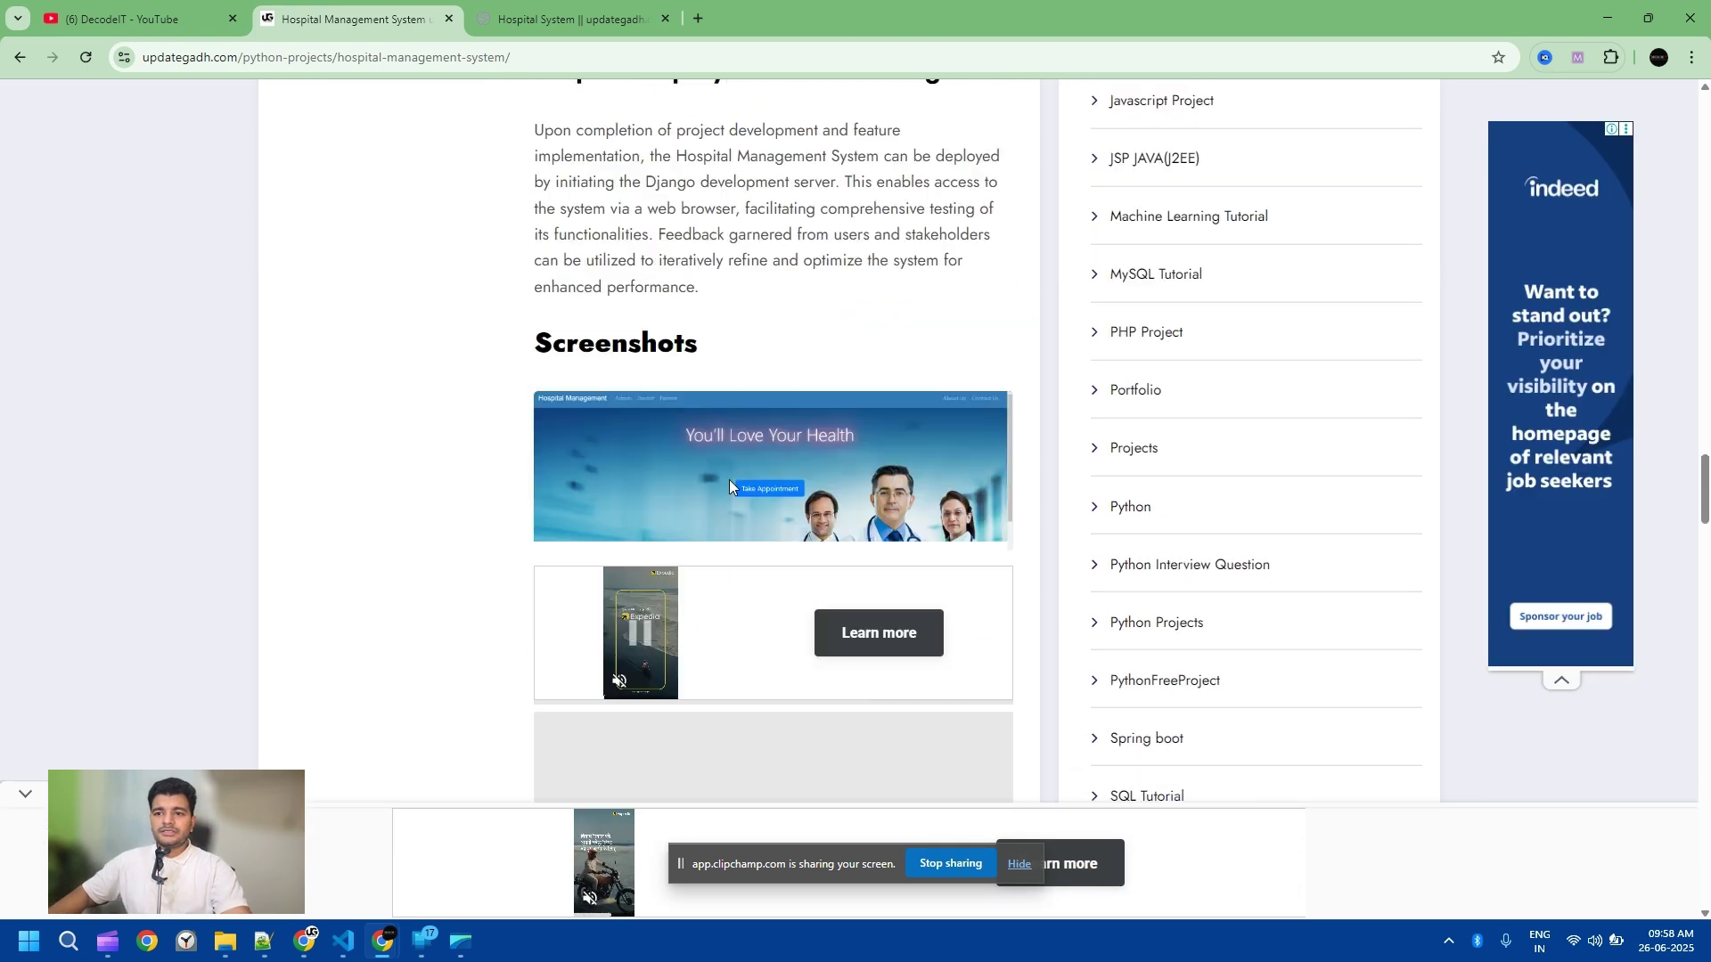
{"action": "scroll", "coordinate": [729, 482], "scroll_direction": "down", "scroll_amount": 6}
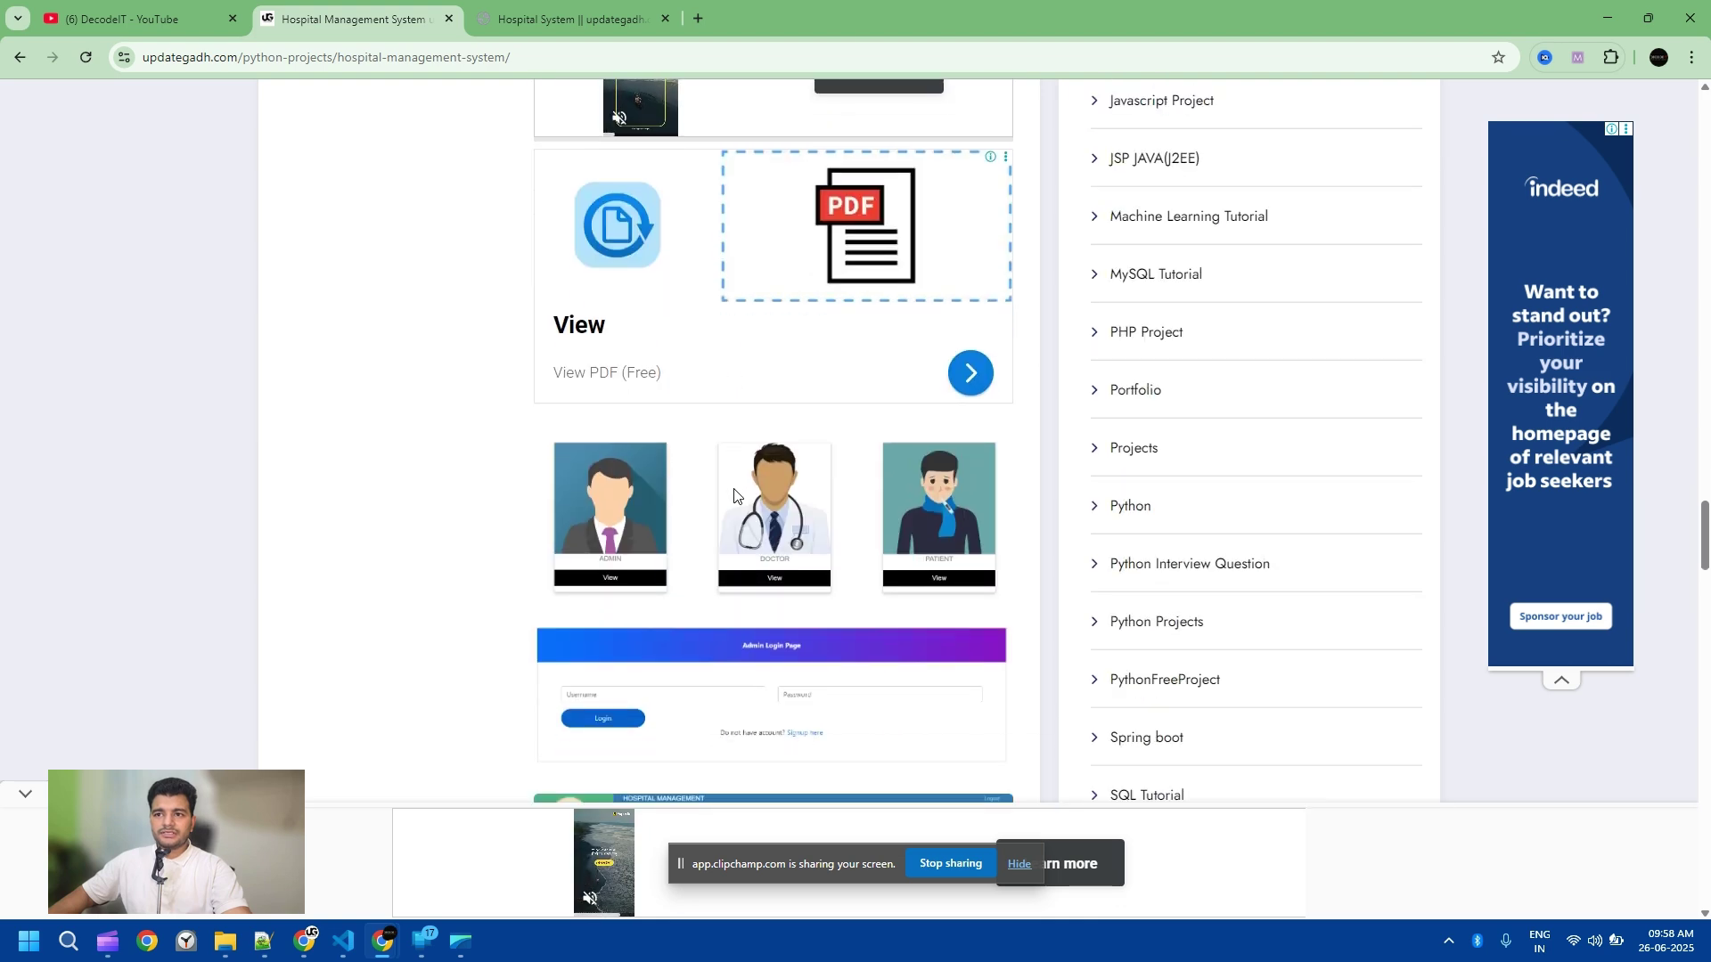
{"action": "scroll", "coordinate": [734, 496], "scroll_direction": "down", "scroll_amount": 2}
{"action": "scroll", "coordinate": [748, 504], "scroll_direction": "up", "scroll_amount": 8}
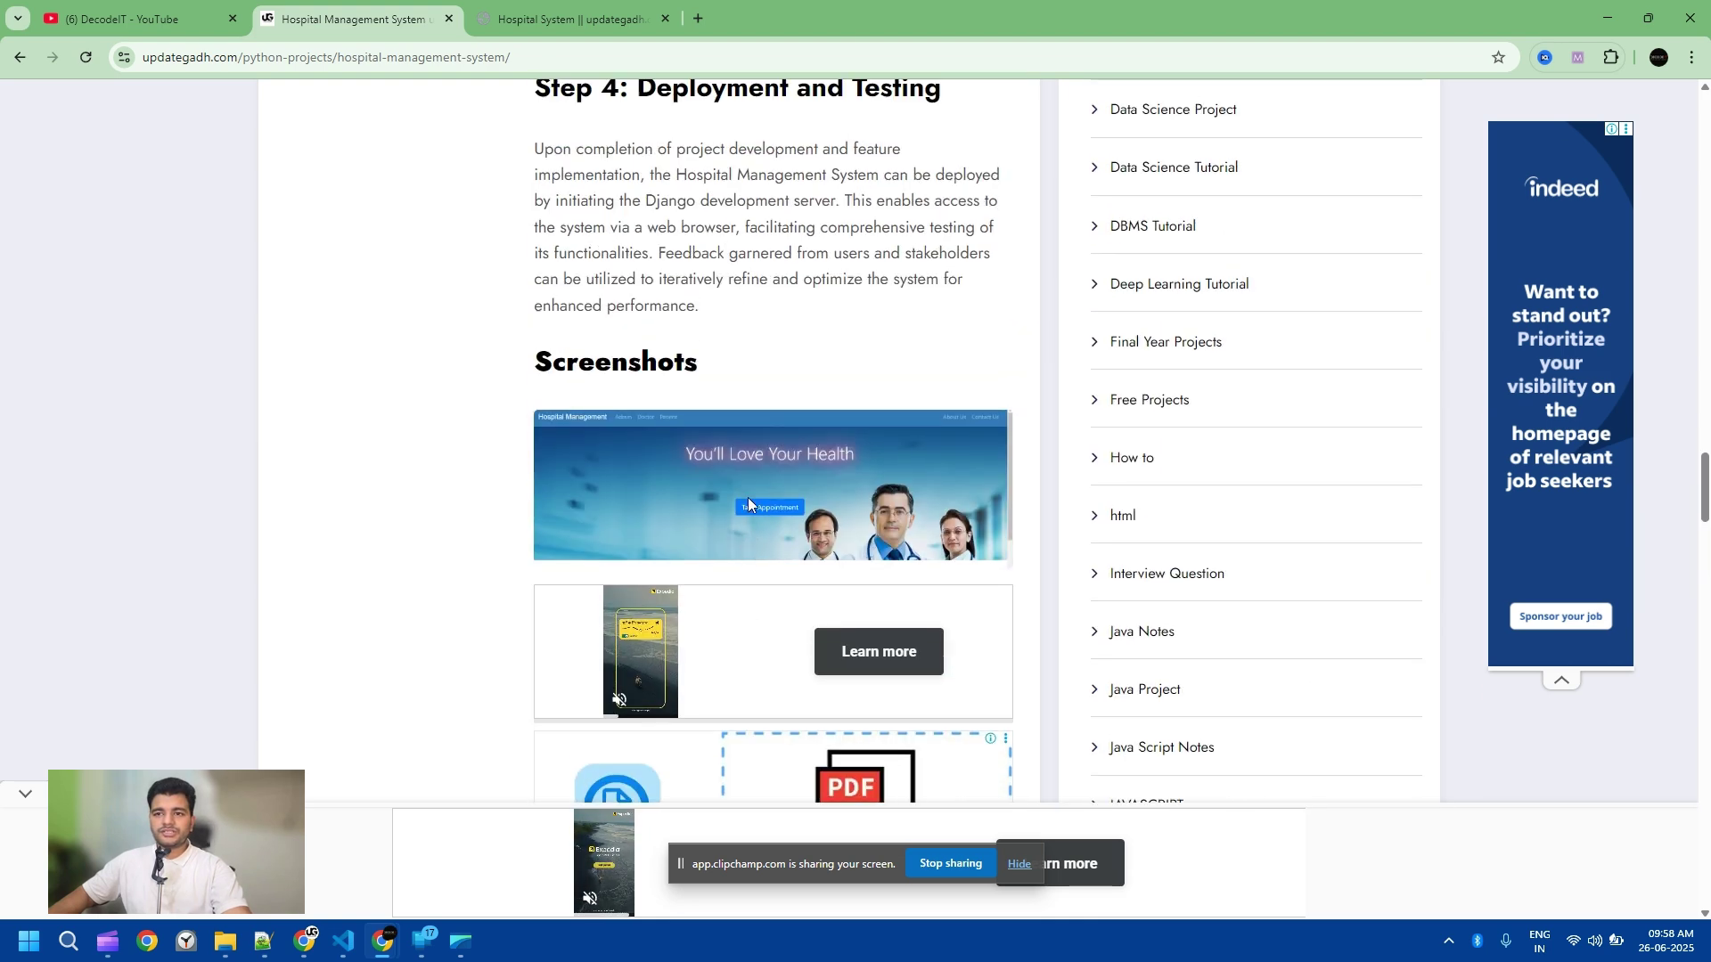
{"action": "scroll", "coordinate": [747, 497], "scroll_direction": "up", "scroll_amount": 12}
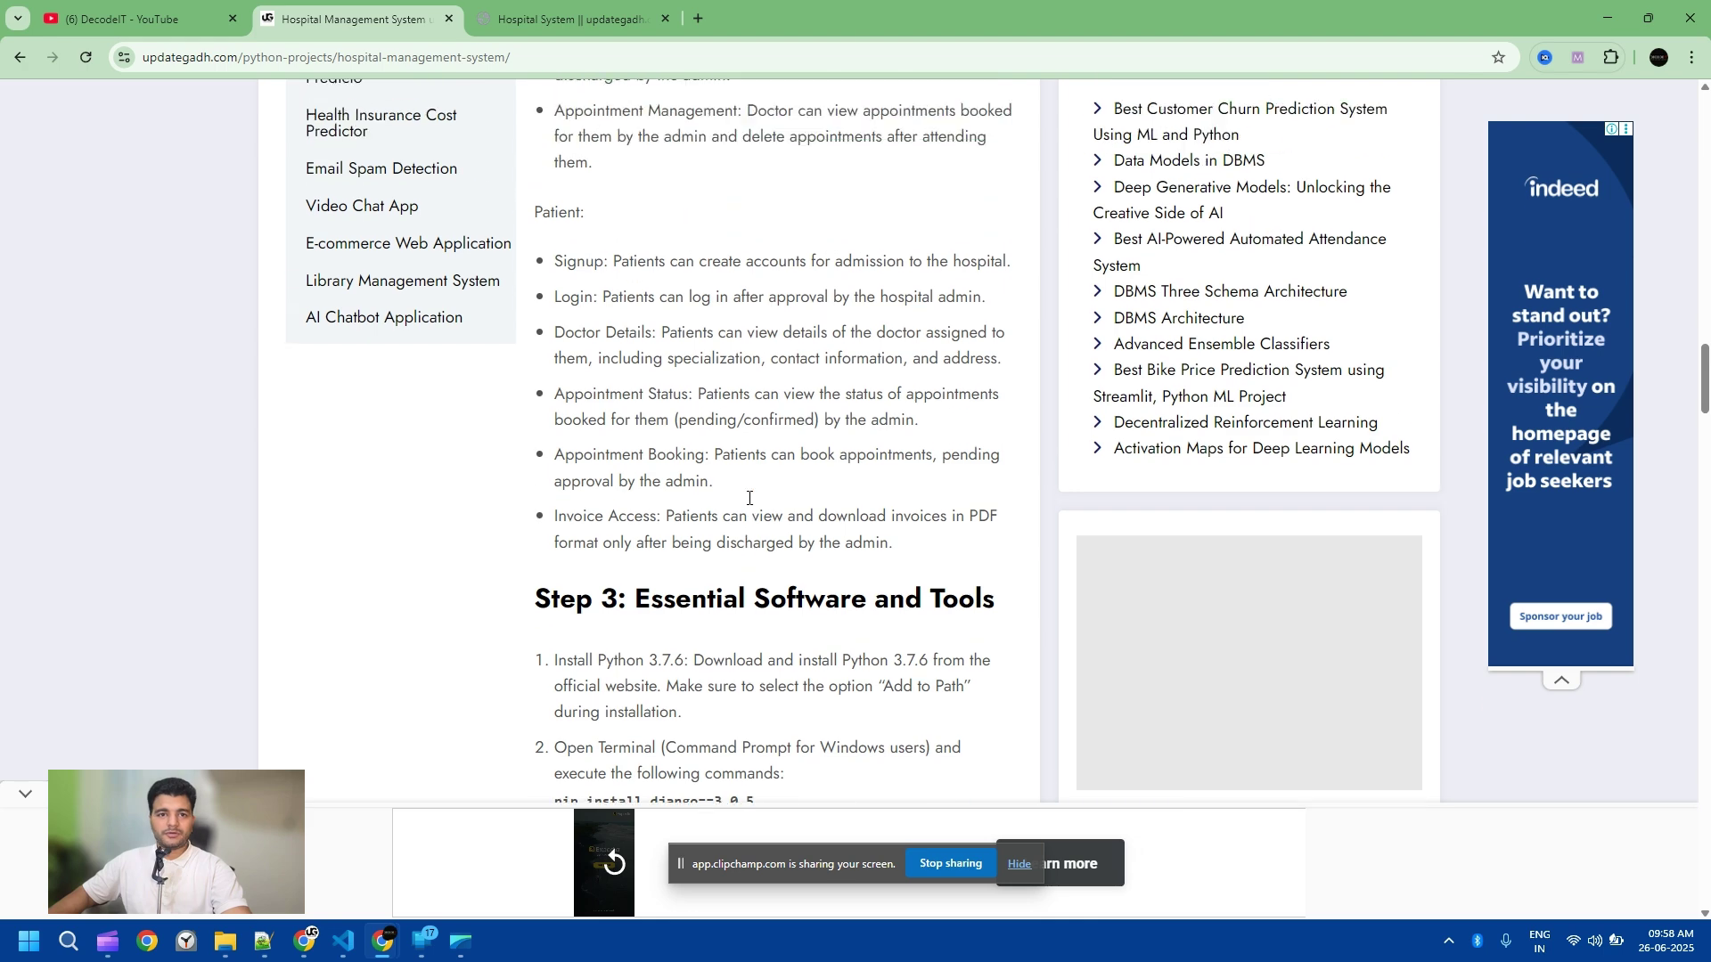
{"action": "scroll", "coordinate": [749, 499], "scroll_direction": "up", "scroll_amount": 4}
{"action": "key", "text": "ctrl+Tab"}
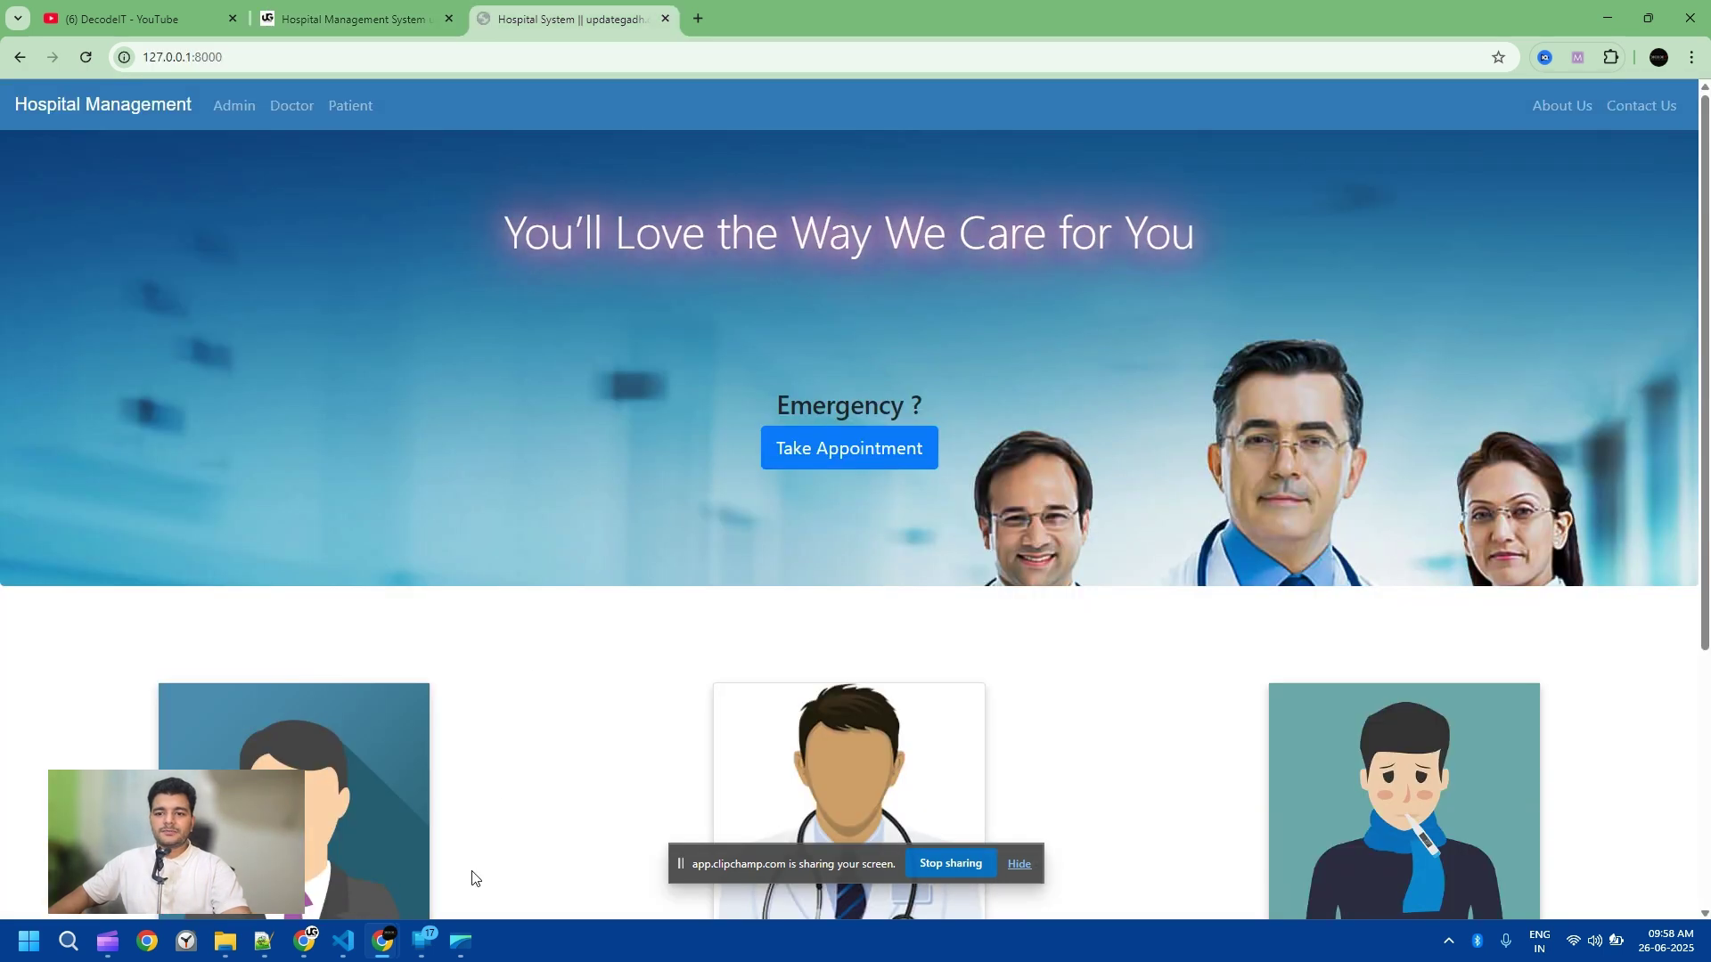
{"action": "key", "text": "alt+Tab"}
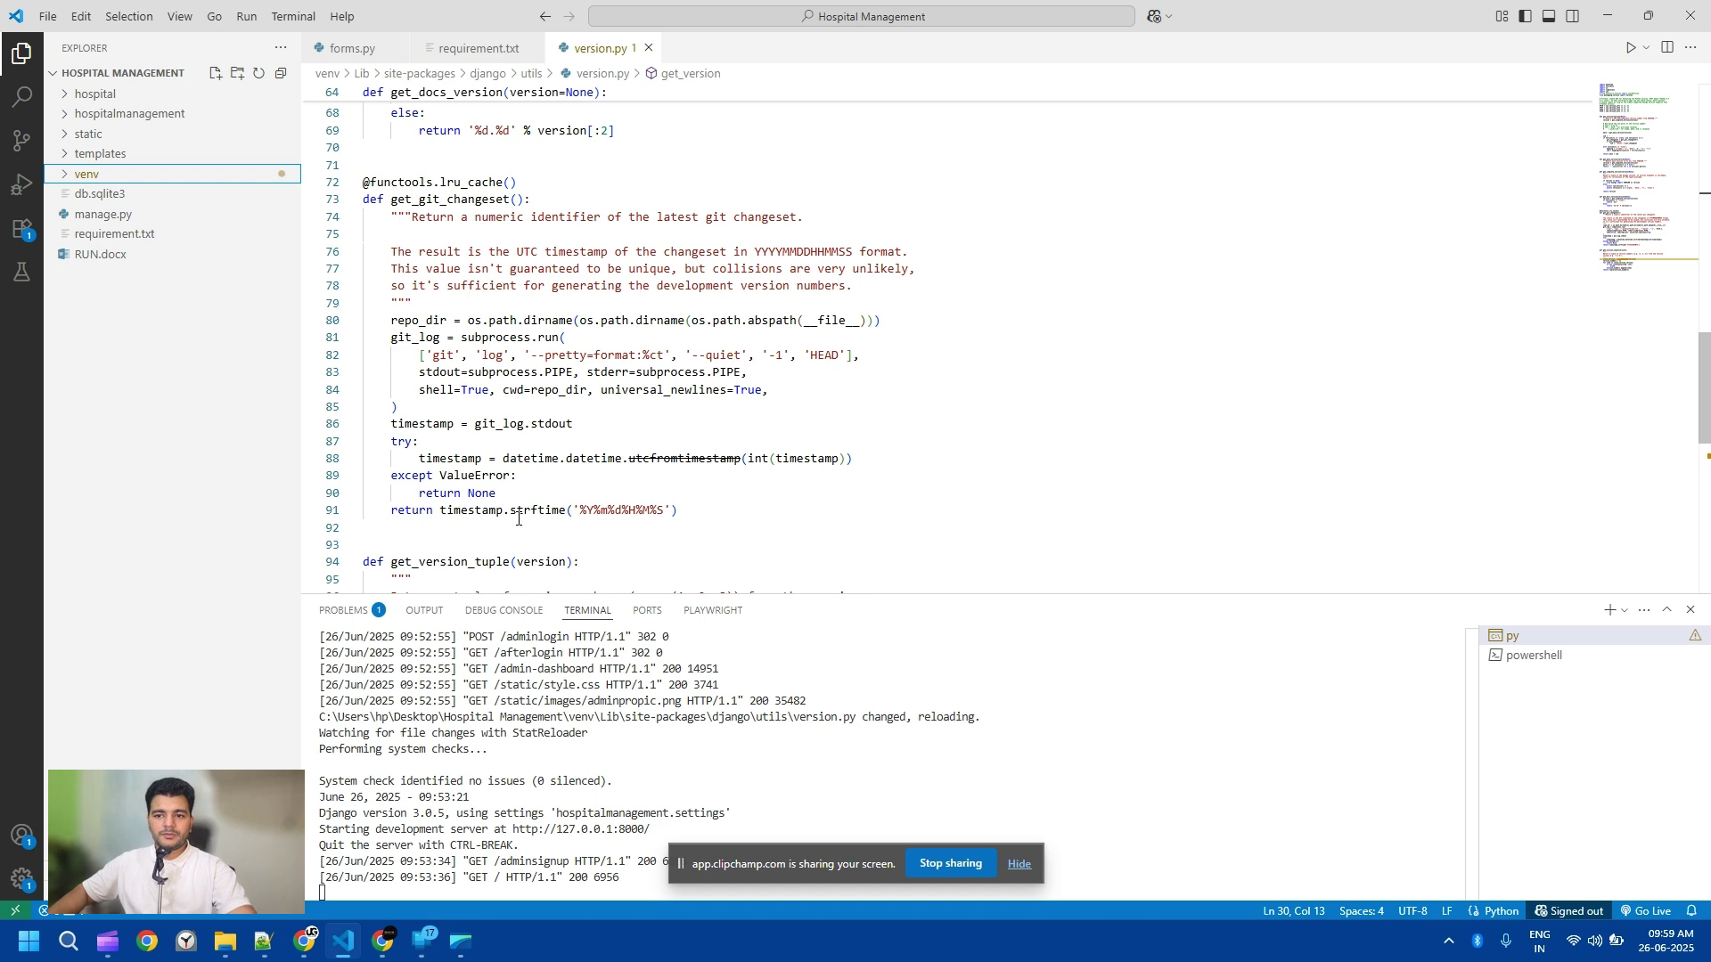
{"action": "left_click", "coordinate": [419, 838]}
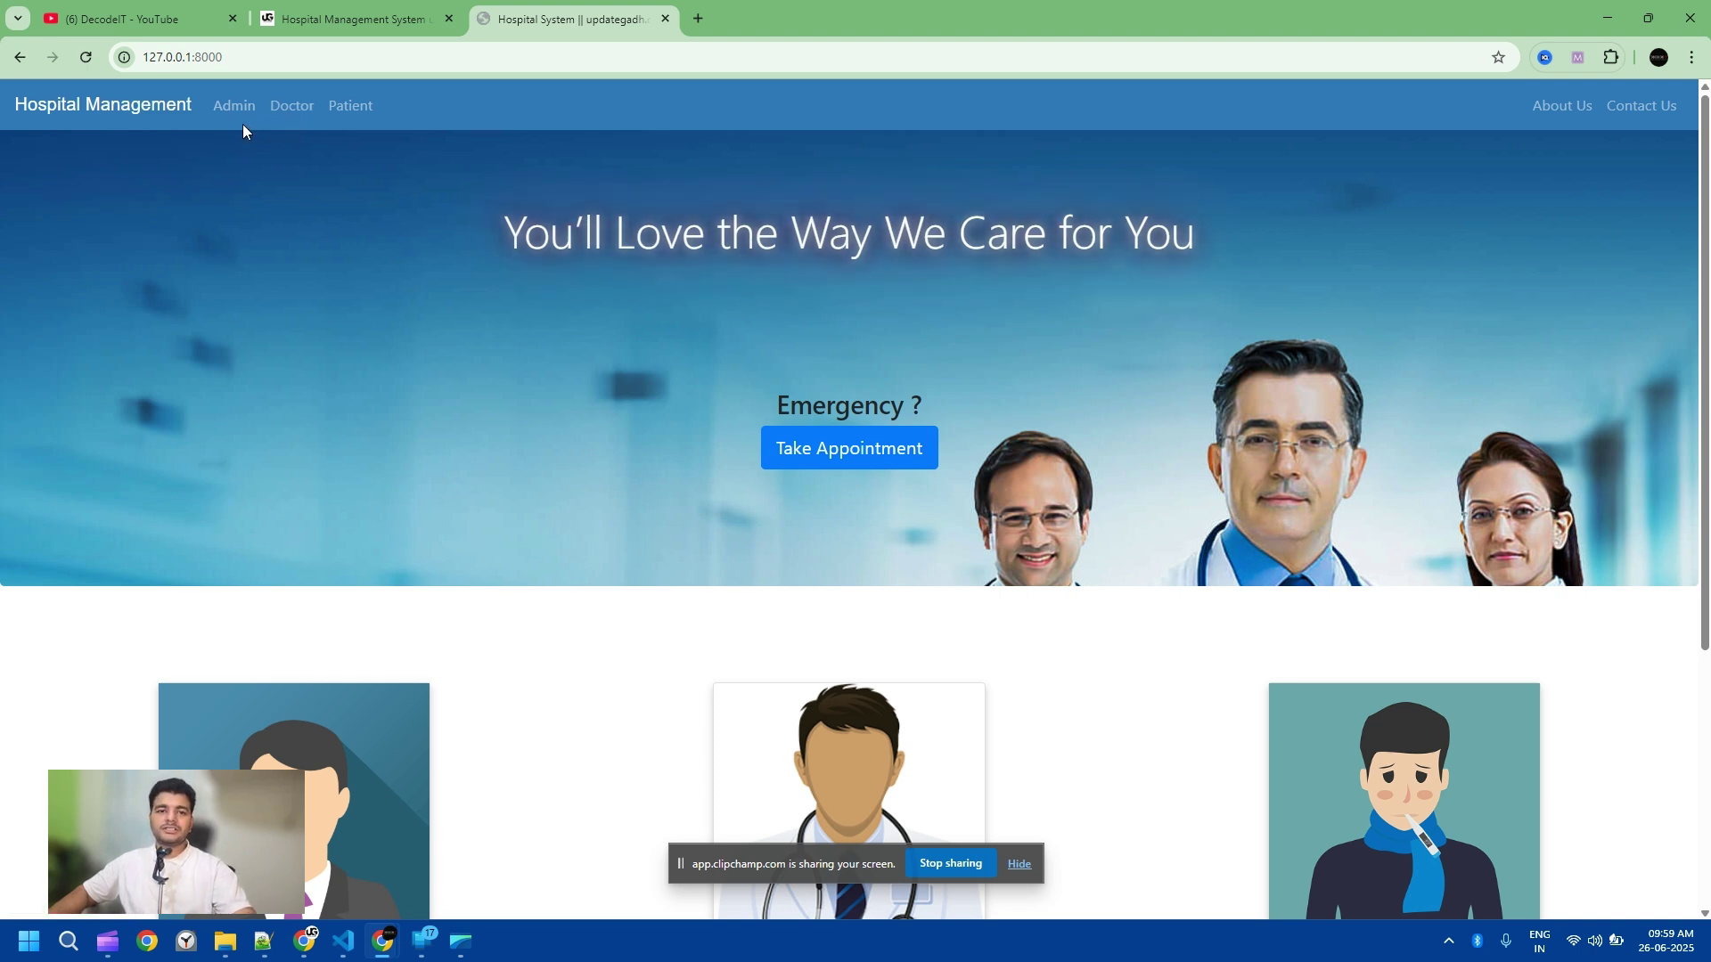
Step: Log in on the Admin Login Page with the admin username and password
{"action": "left_click", "coordinate": [248, 98]}
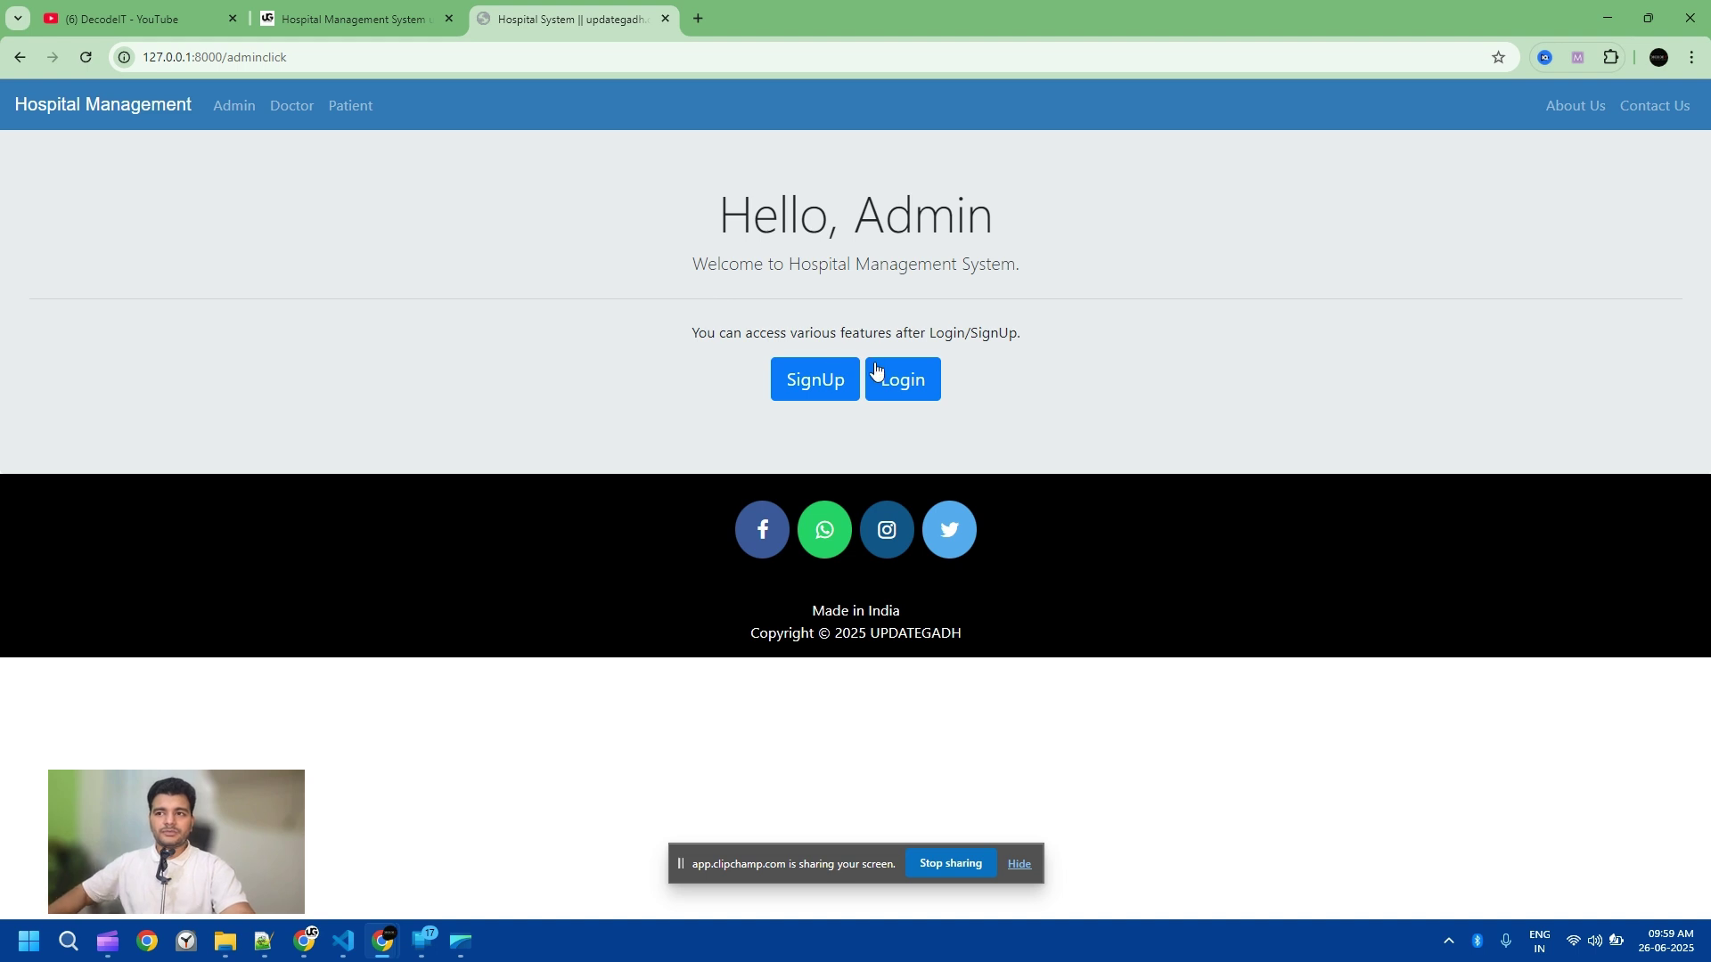
{"action": "left_click", "coordinate": [920, 379]}
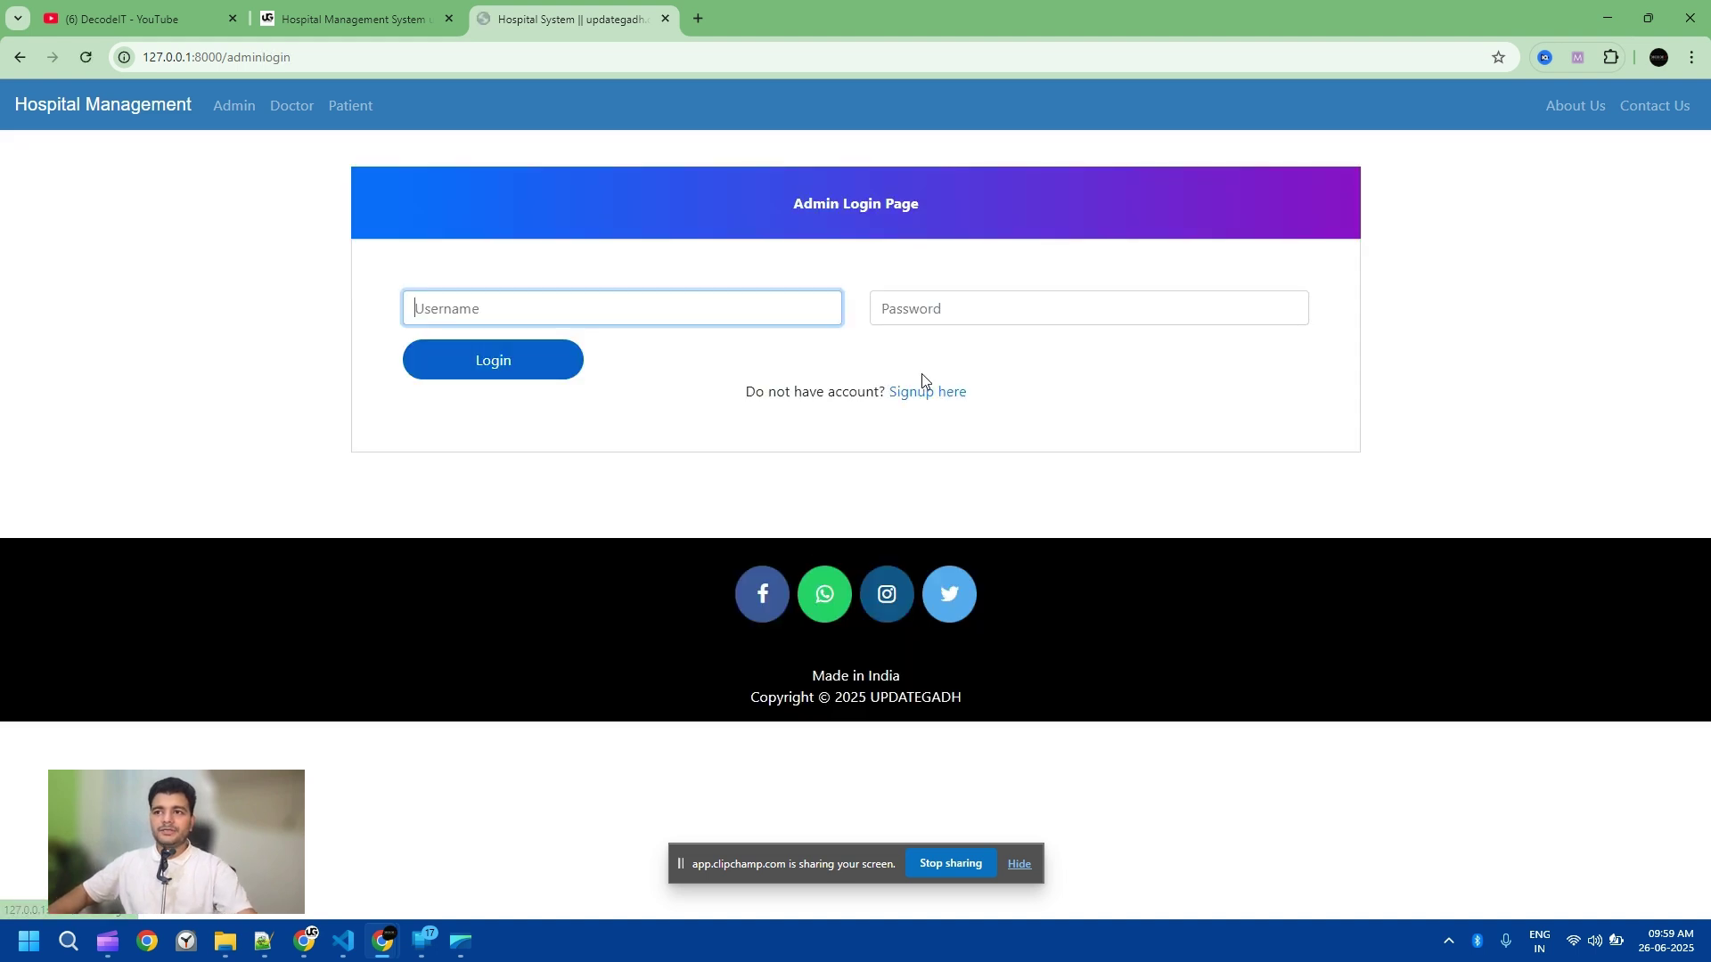
{"action": "type", "text": "admin"}
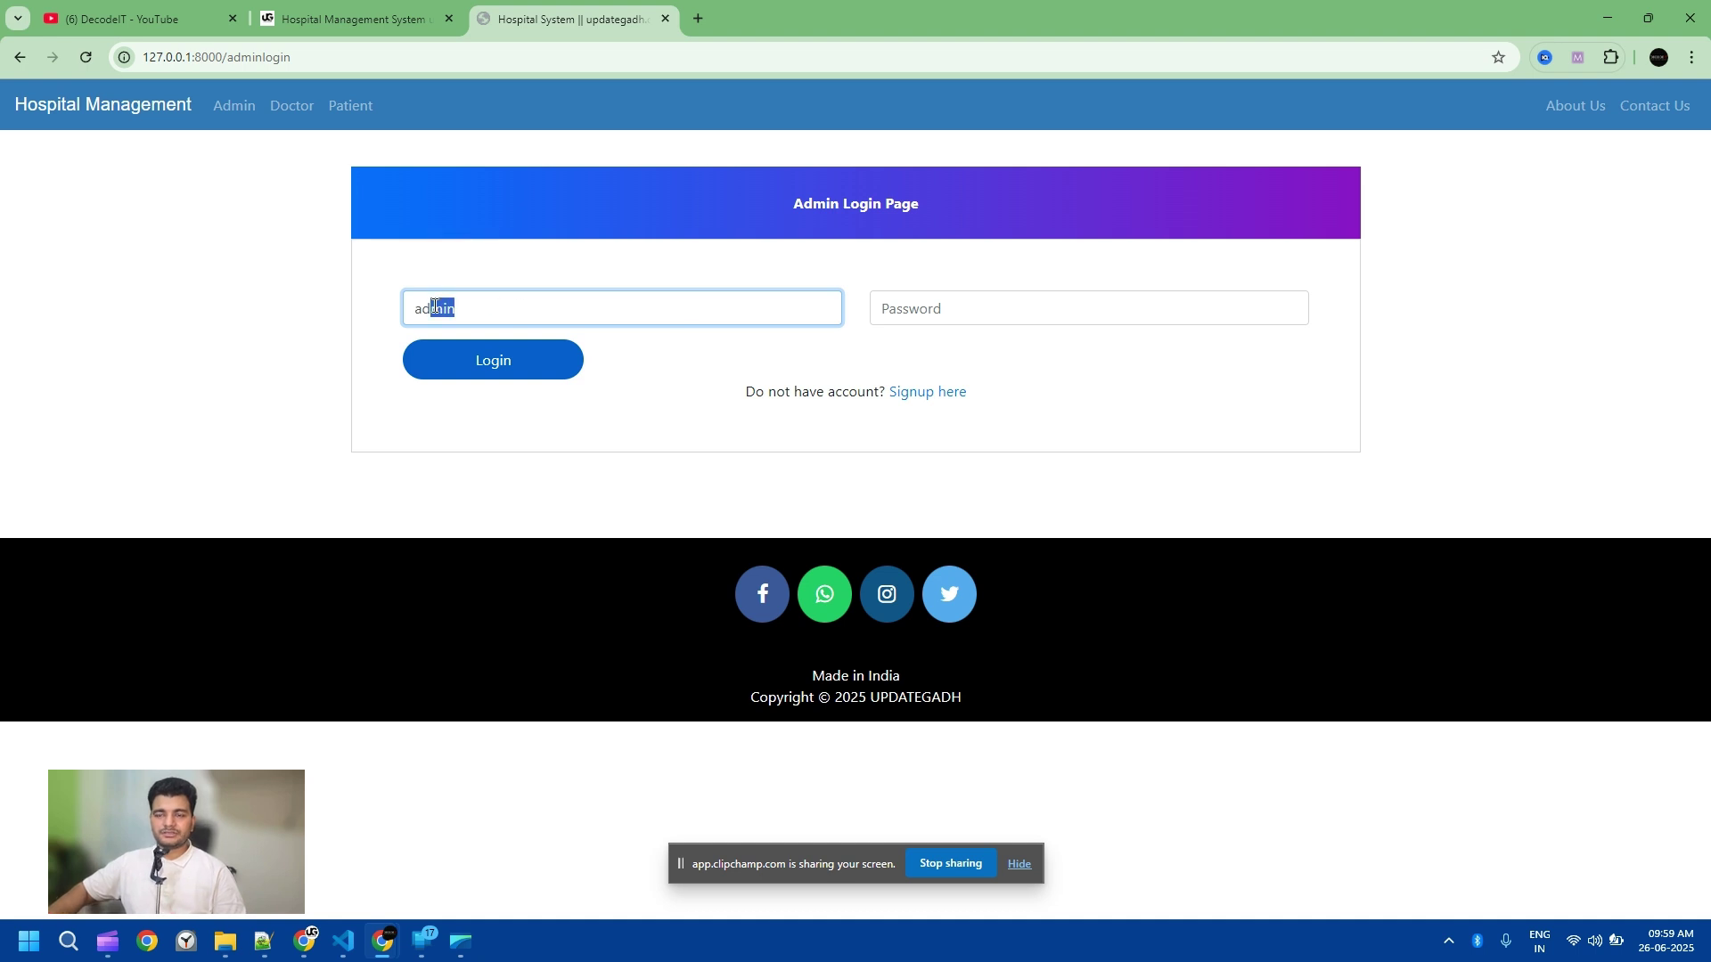
{"action": "key", "text": "BackSpace"}
{"action": "left_click", "coordinate": [910, 308]}
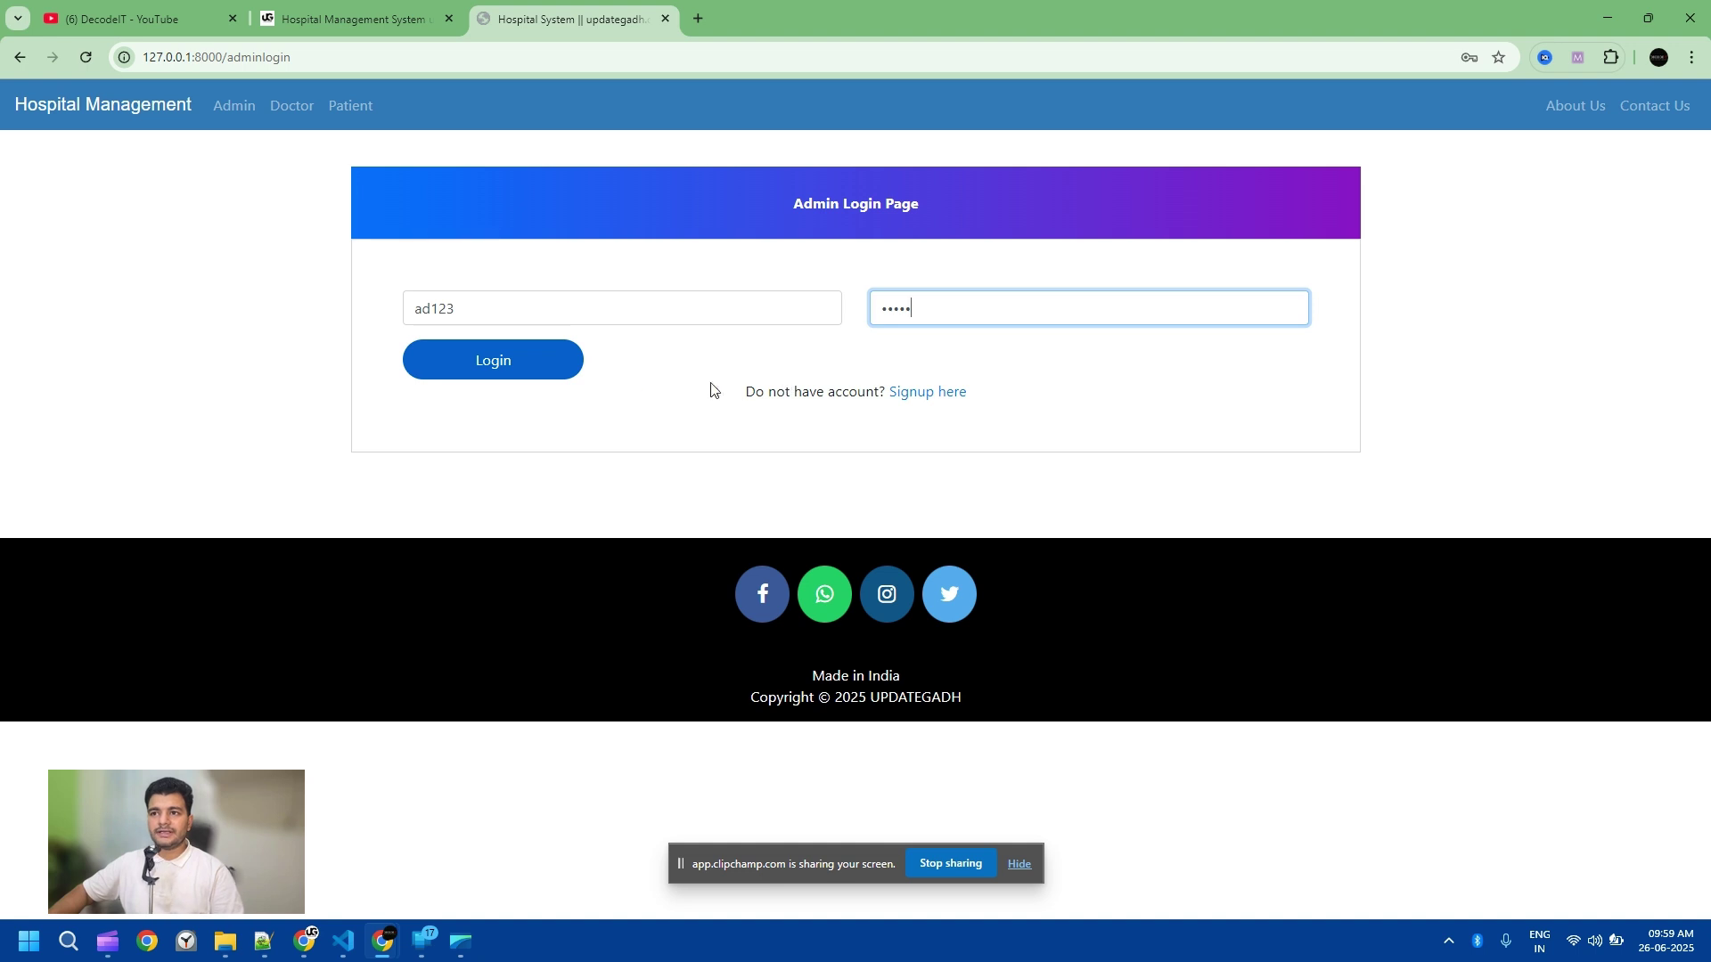
{"action": "left_click", "coordinate": [545, 362]}
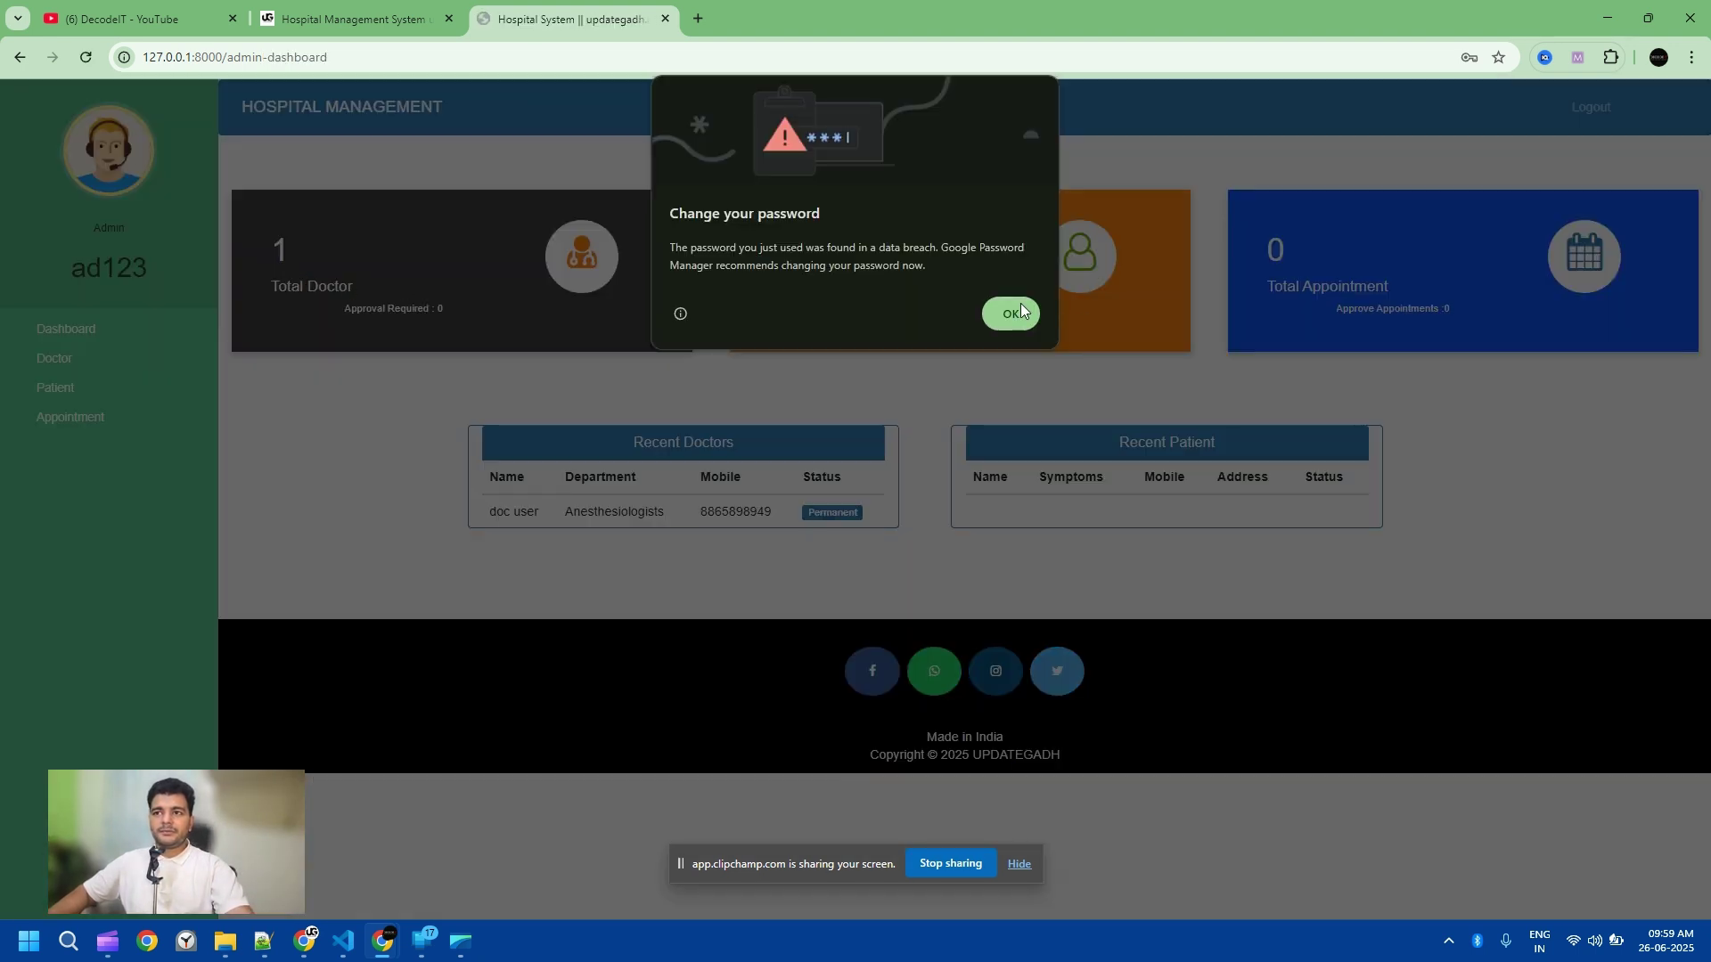
Step: Dismiss Chrome's password warning, check the empty Appointment page, and return to the Dashboard
{"action": "left_click", "coordinate": [1010, 313]}
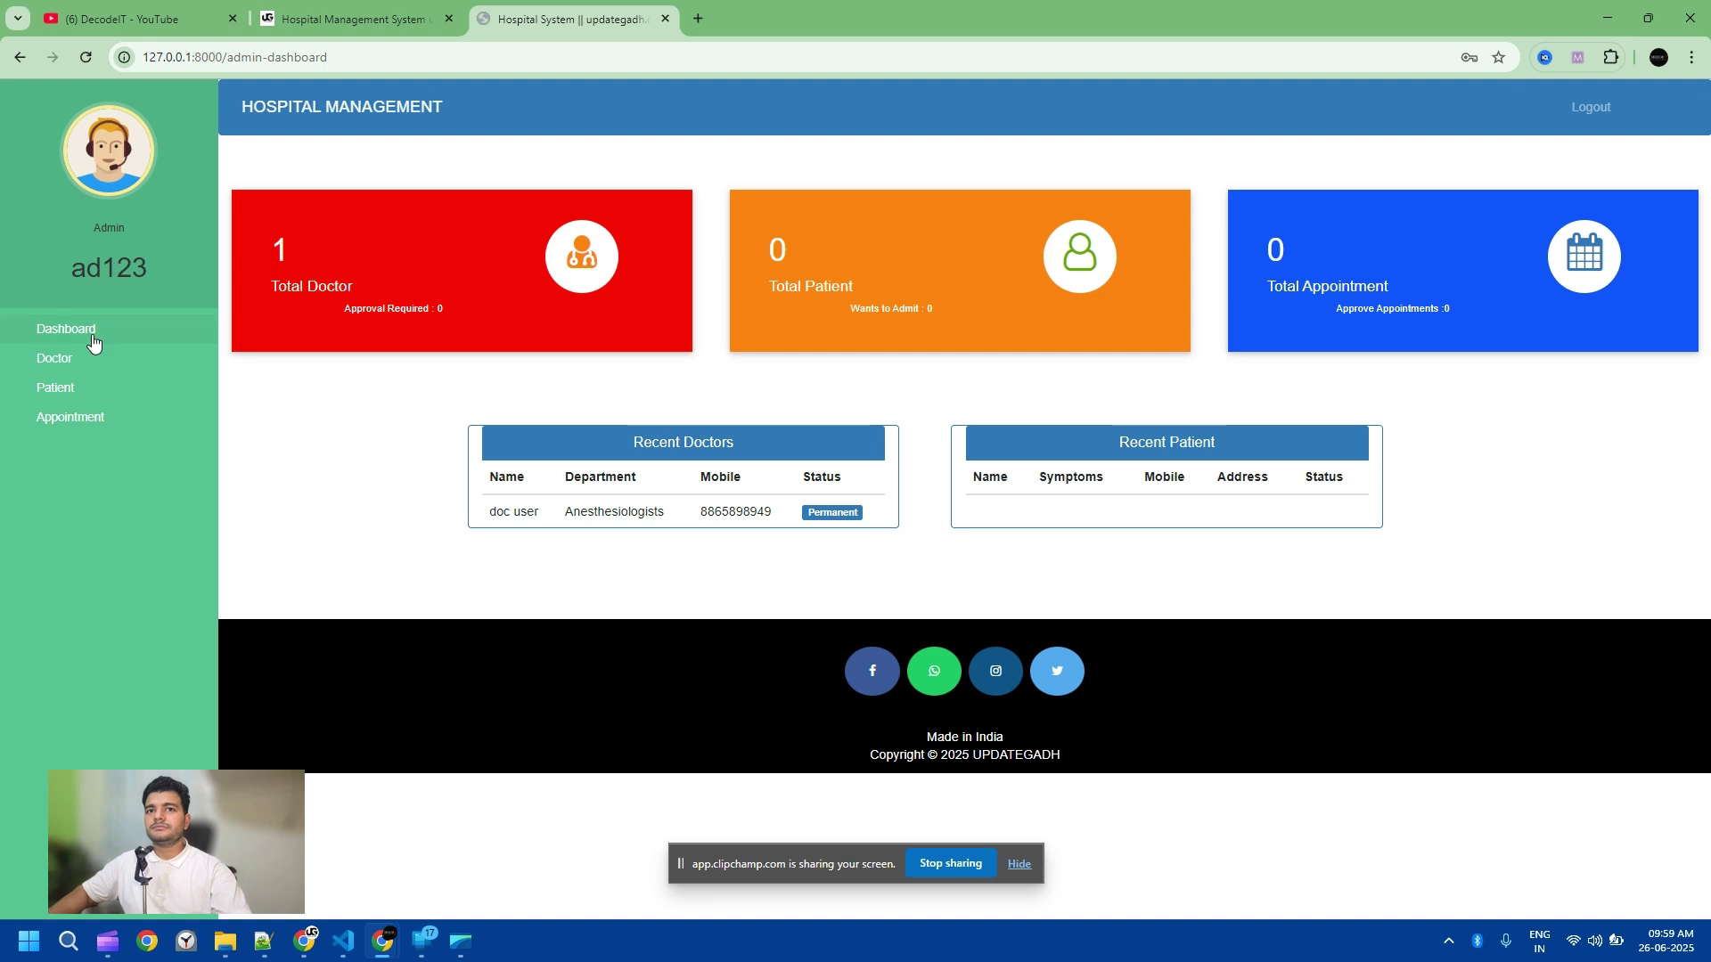
{"action": "left_click", "coordinate": [72, 419]}
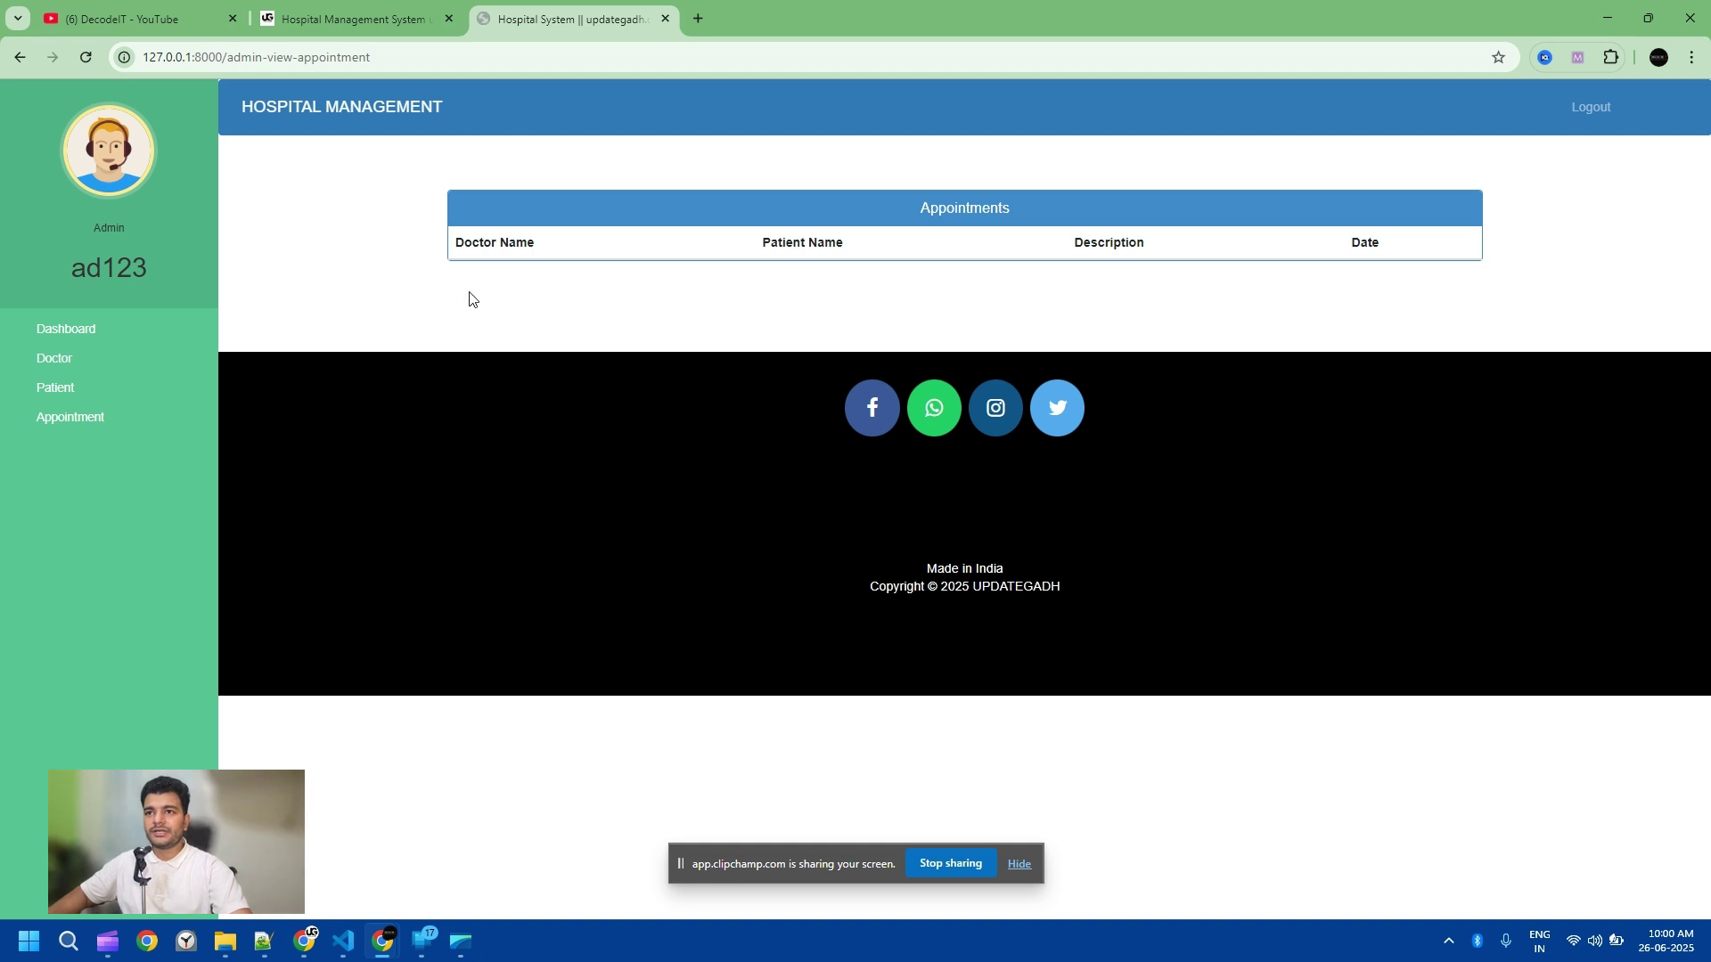
{"action": "left_click", "coordinate": [75, 329]}
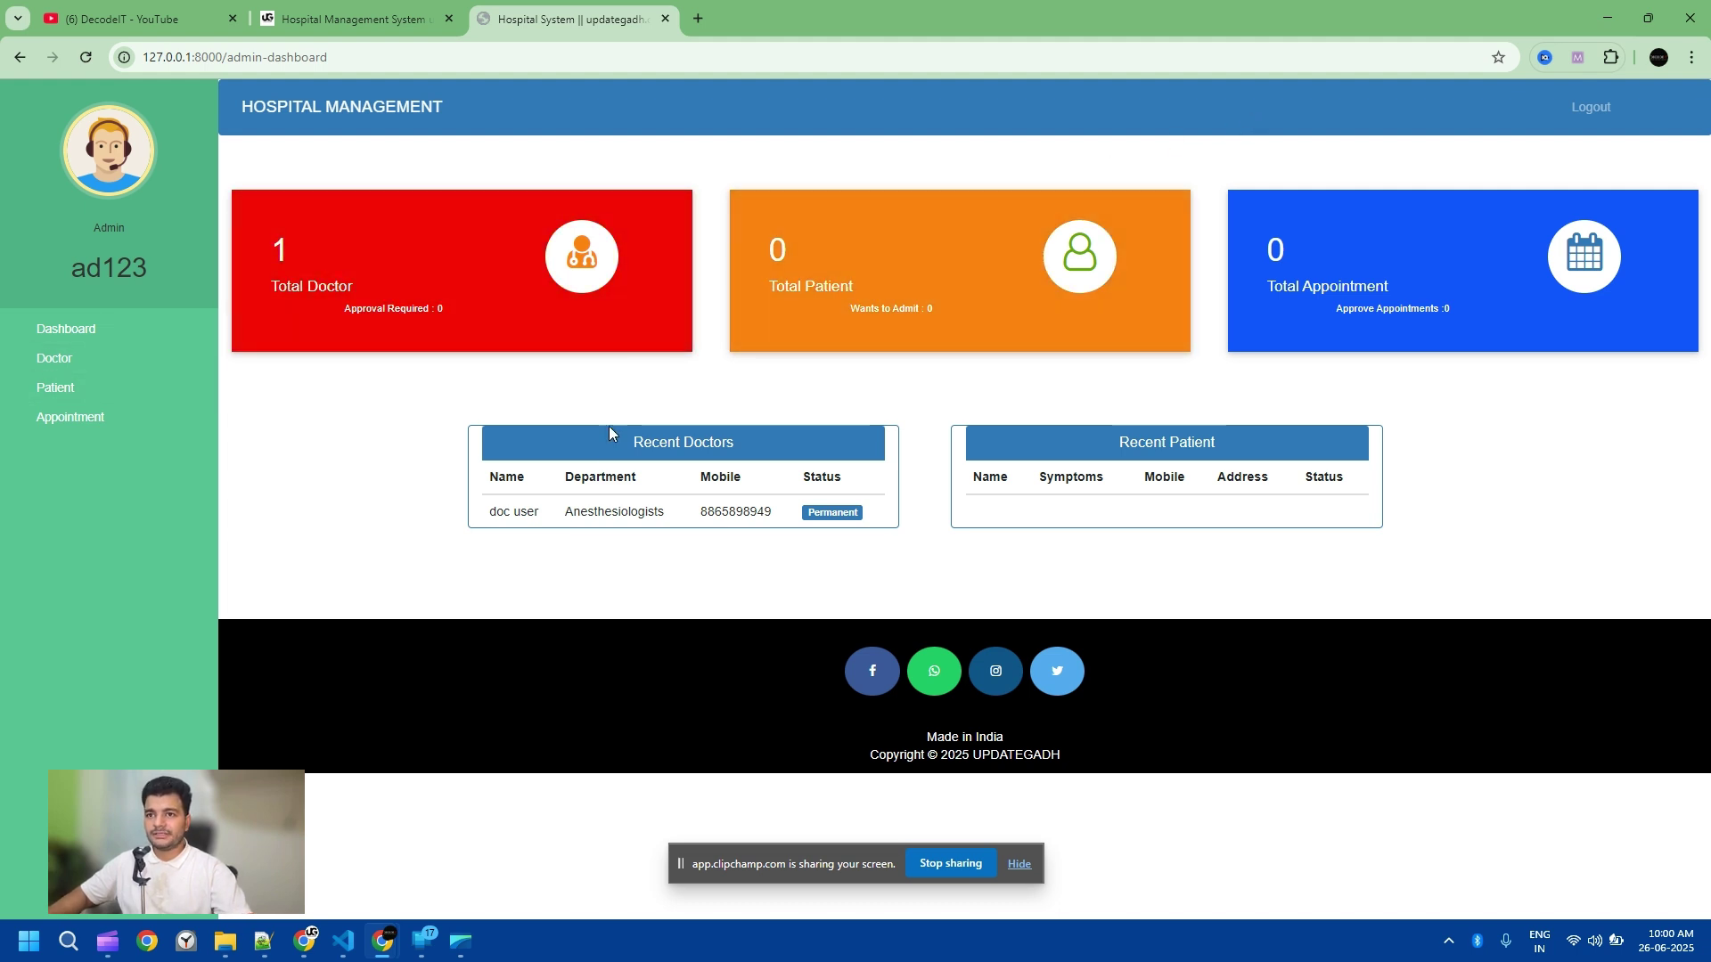
Step: Log out and start a patient registration with first name 'p' and last name 'werwer'
{"action": "left_click", "coordinate": [1595, 107]}
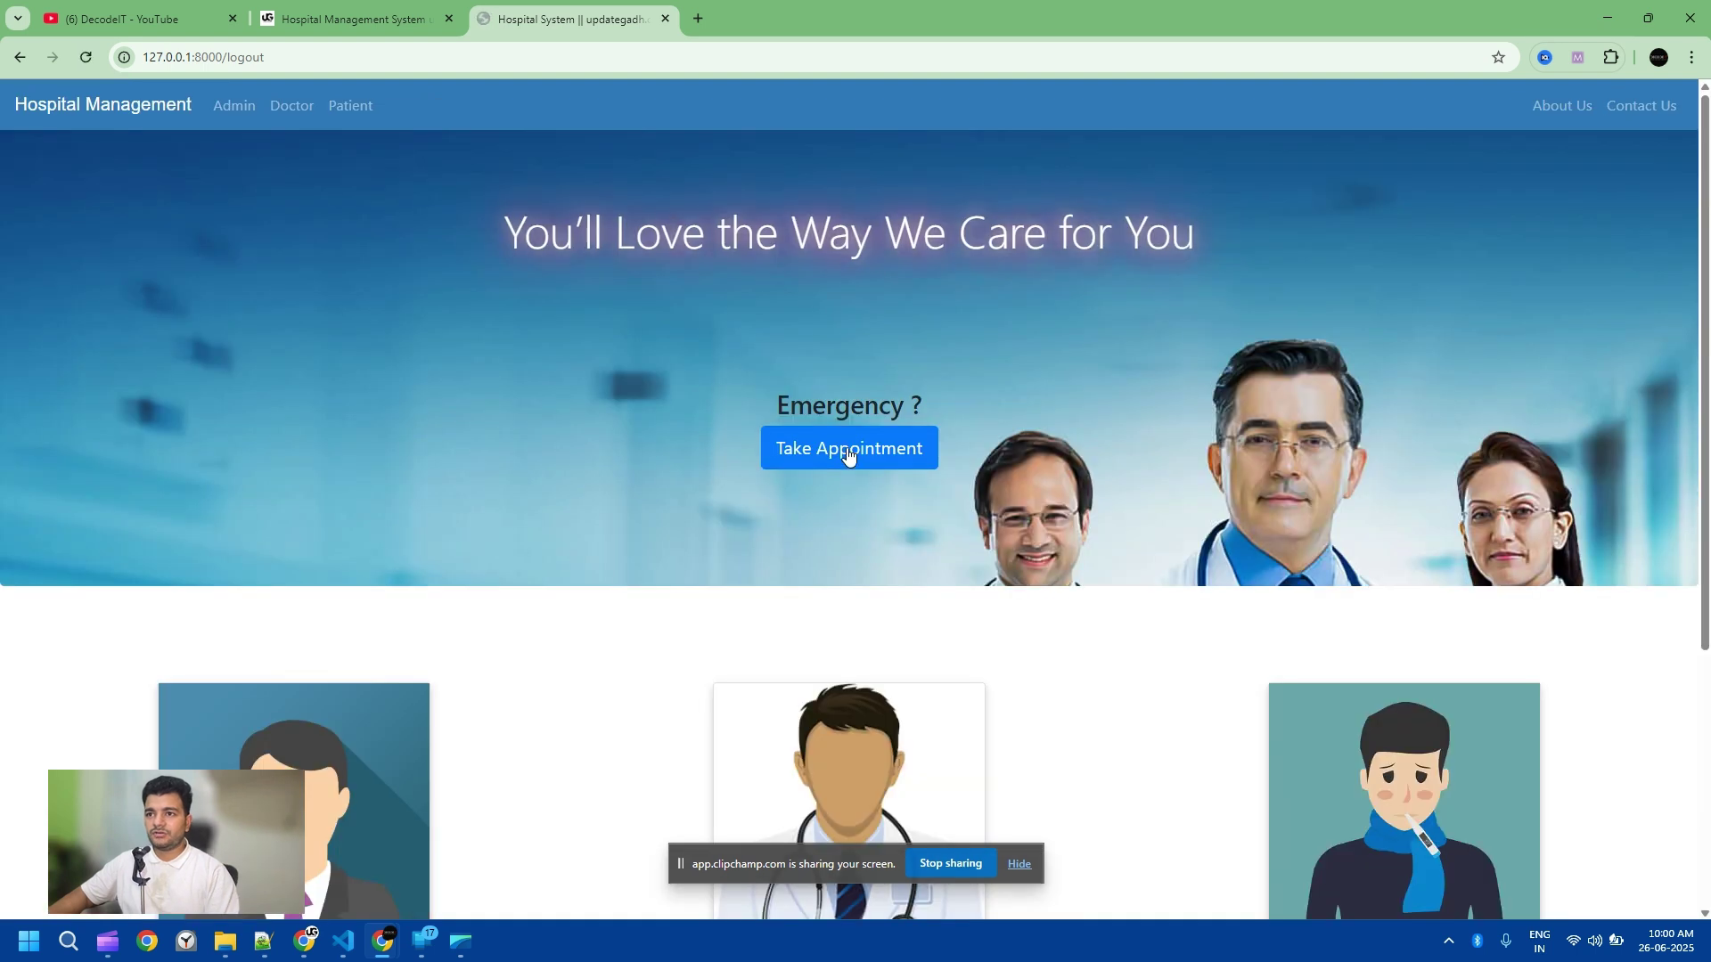
{"action": "left_click", "coordinate": [350, 106]}
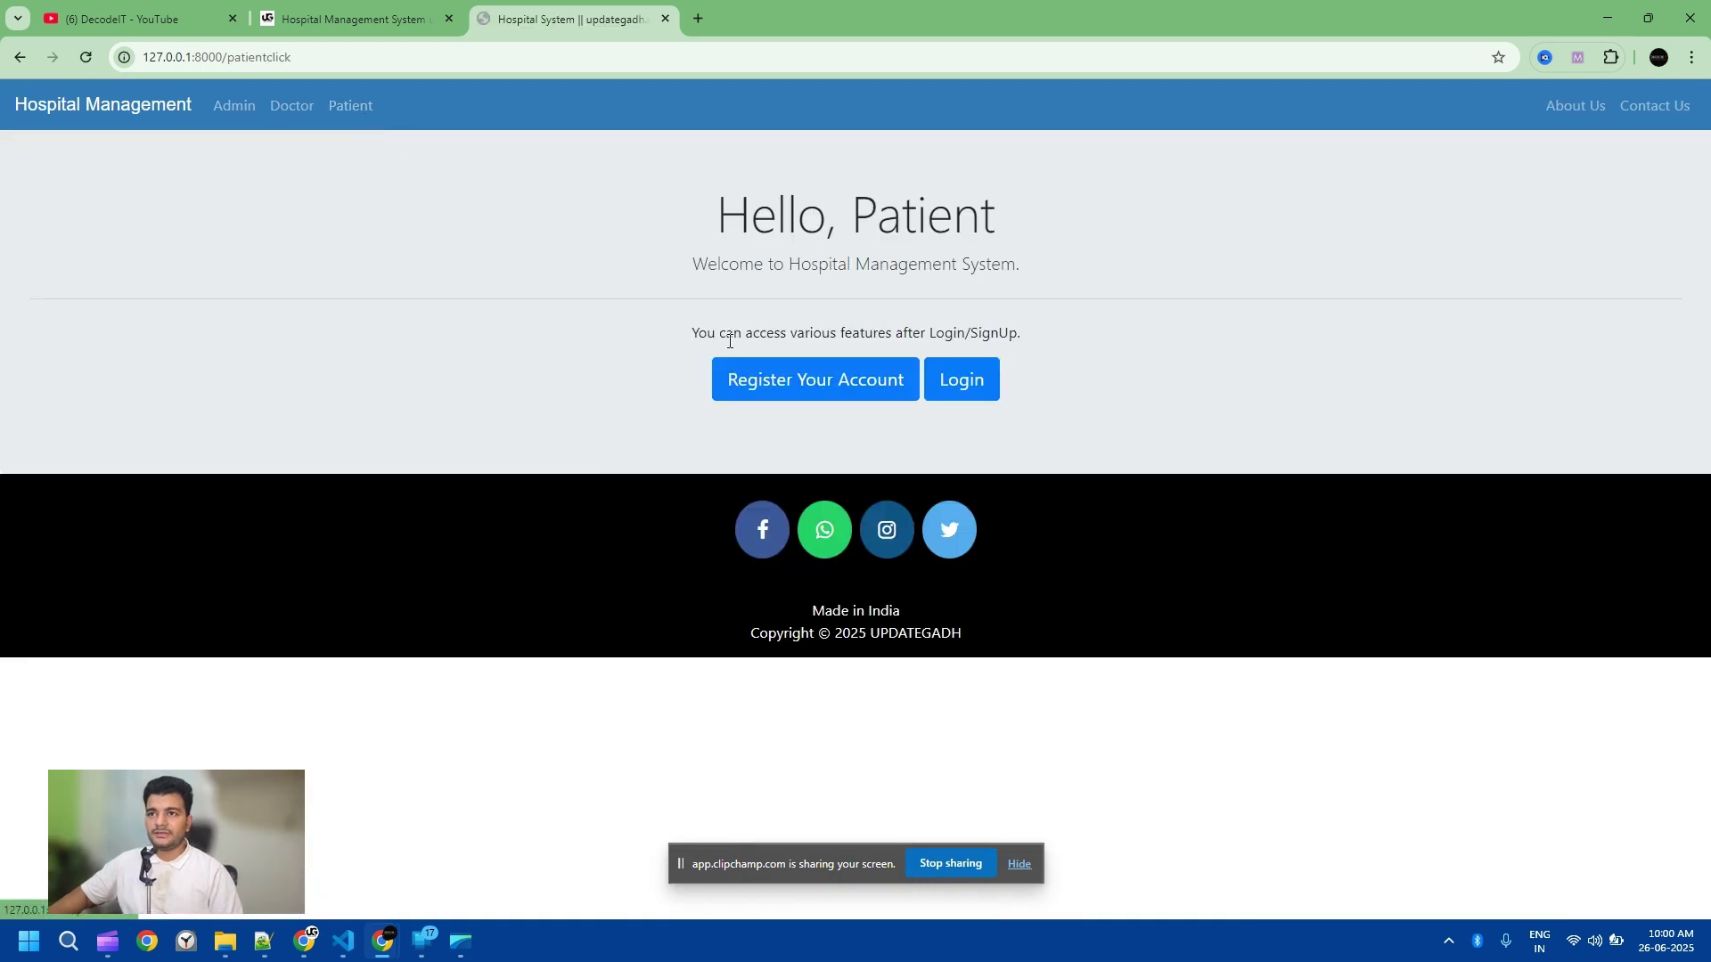
{"action": "left_click", "coordinate": [891, 383]}
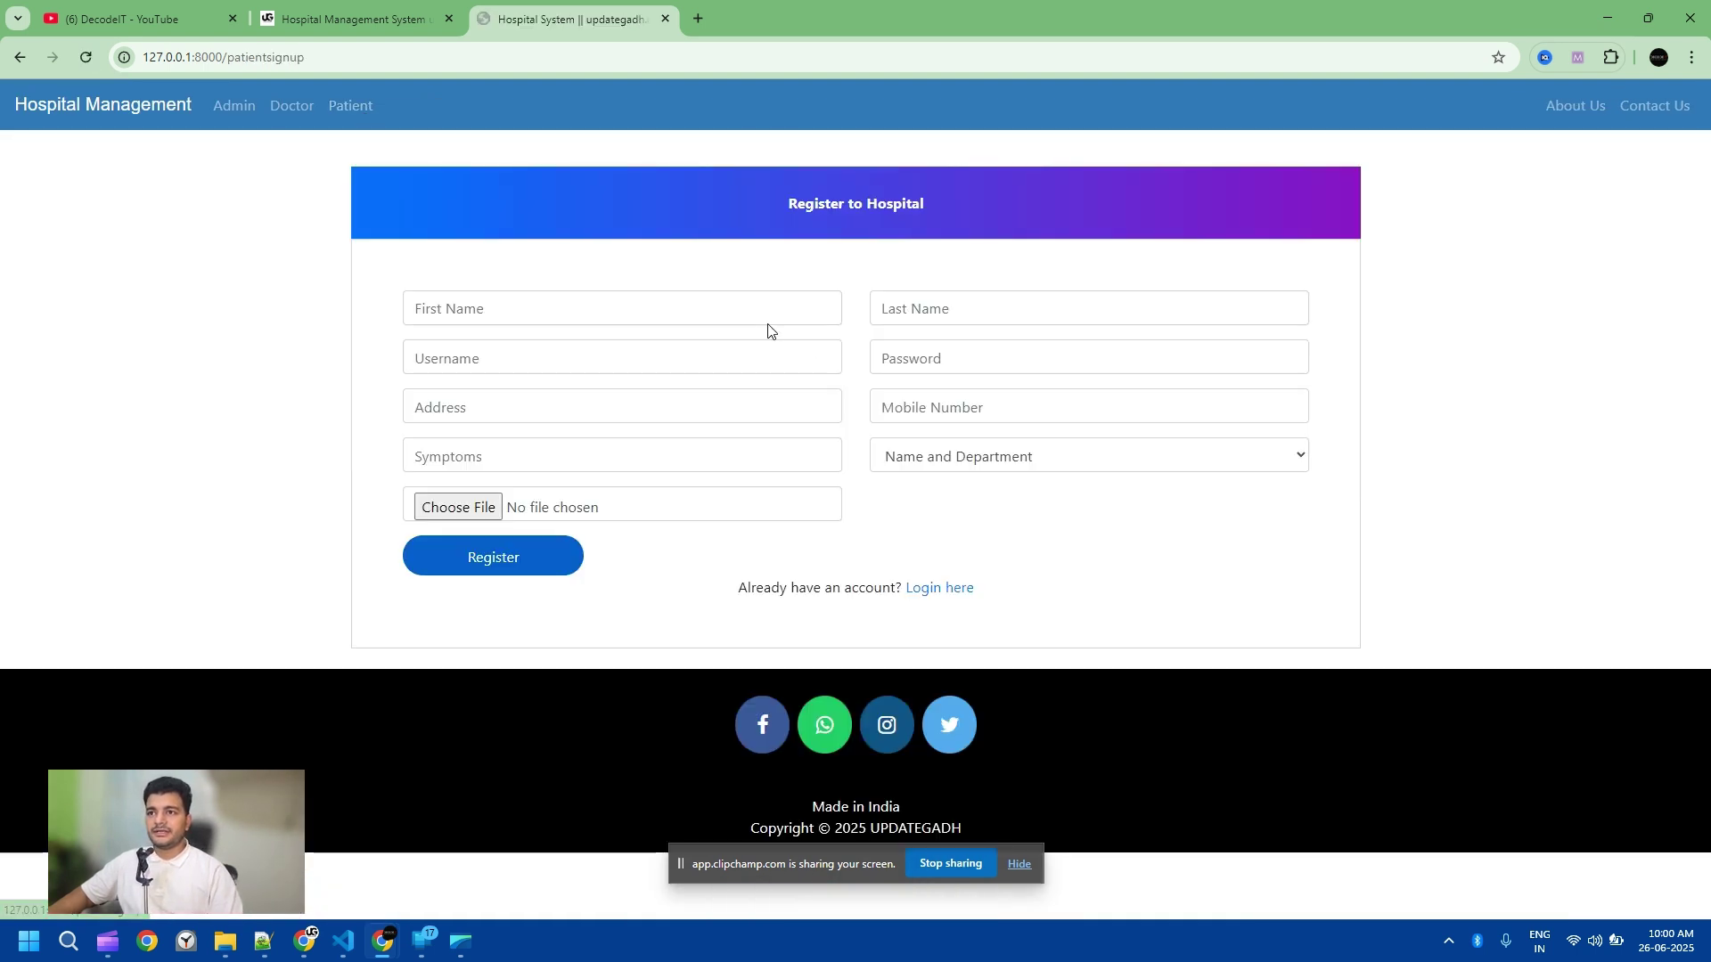
{"action": "left_click", "coordinate": [660, 306]}
{"action": "type", "text": "pat`"}
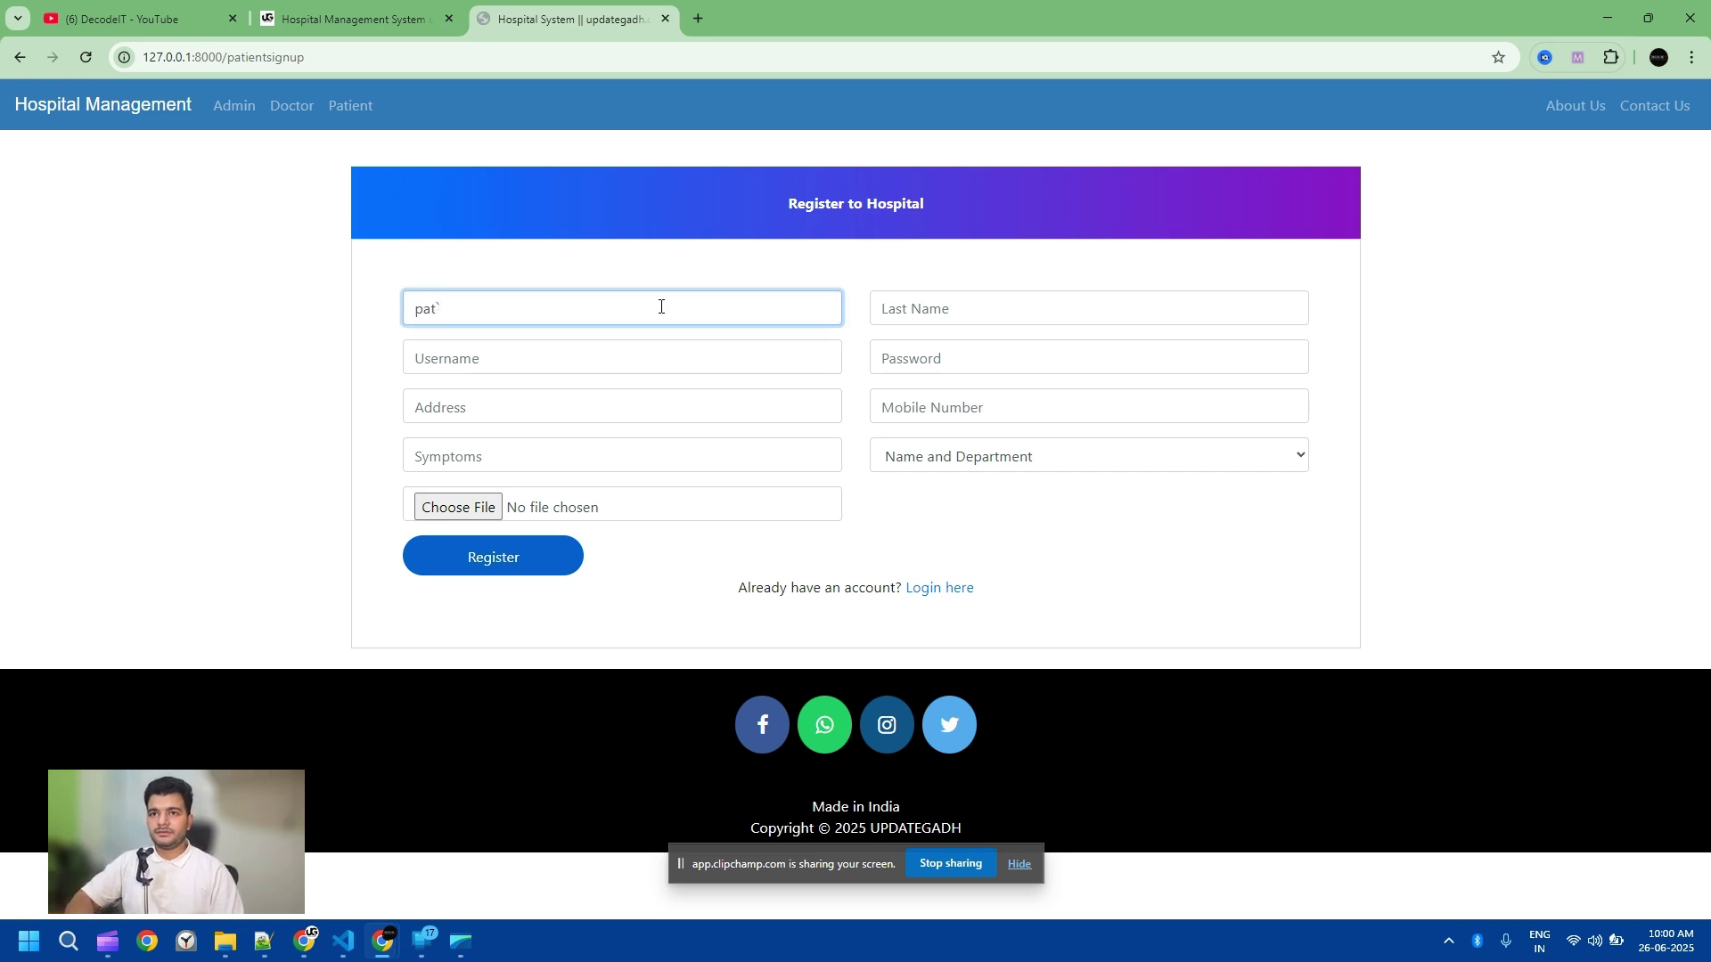
{"action": "key", "text": "Tab"}
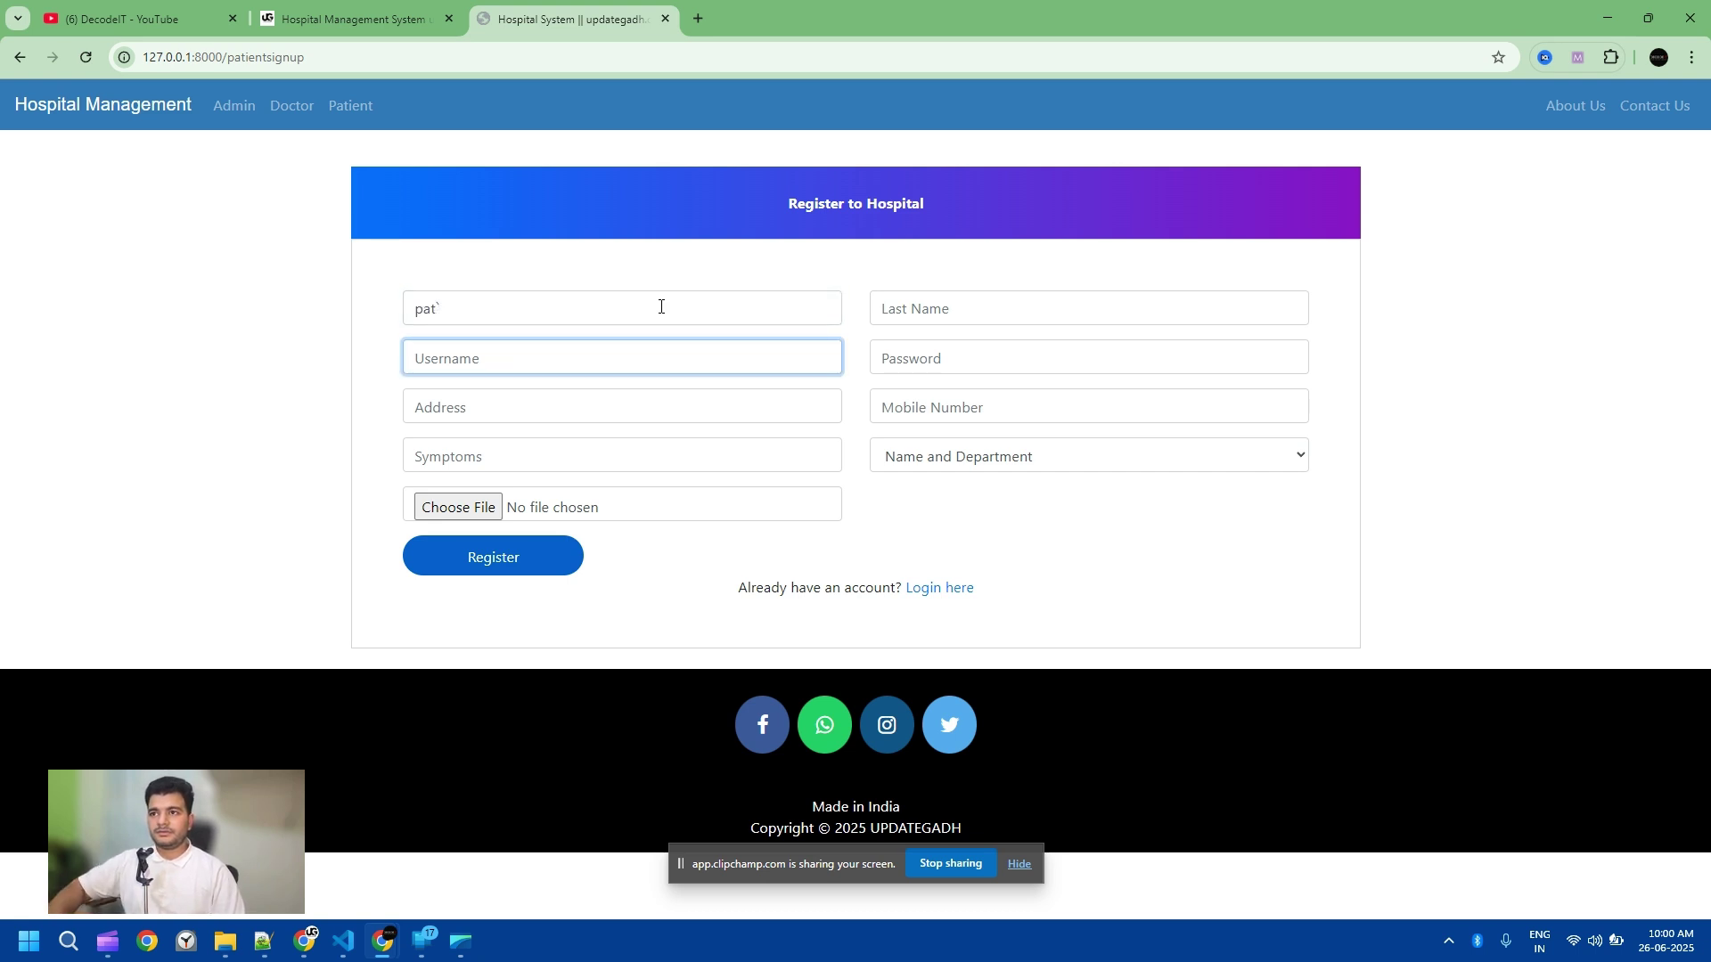
{"action": "left_click", "coordinate": [886, 316]}
{"action": "type", "text": "werwer"}
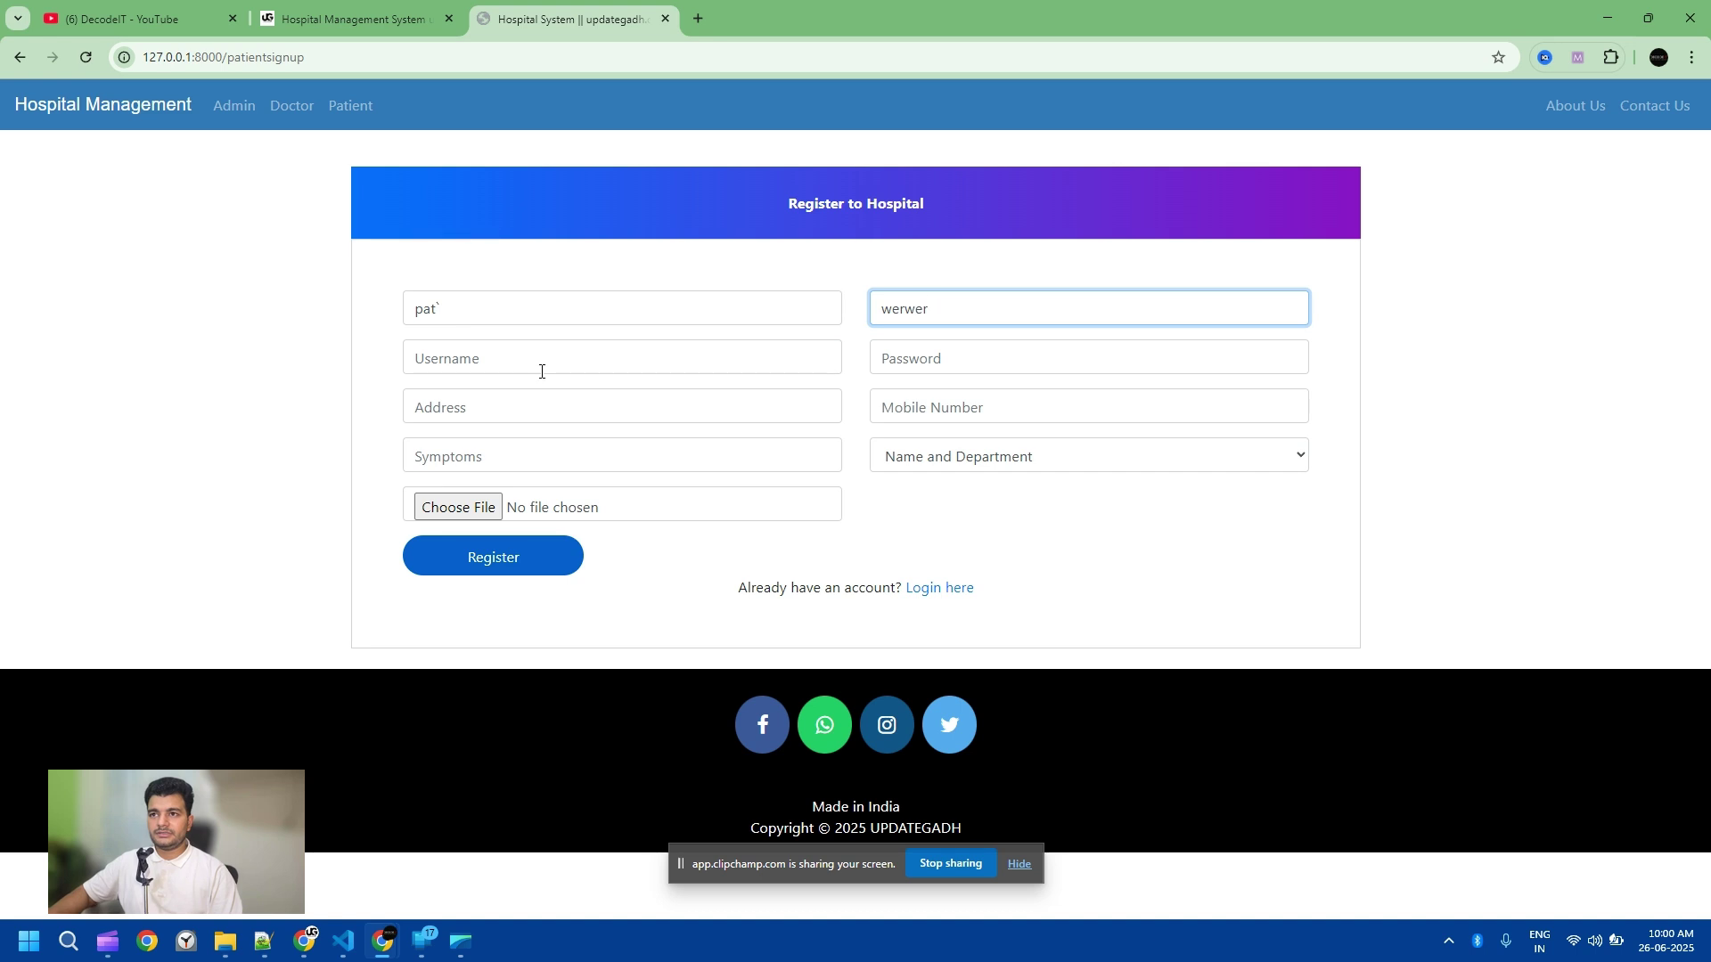
Step: Fill in the patient's username, password, address and mobile number 123123213
{"action": "double_click", "coordinate": [432, 311]}
{"action": "key", "text": "ctrl+c"}
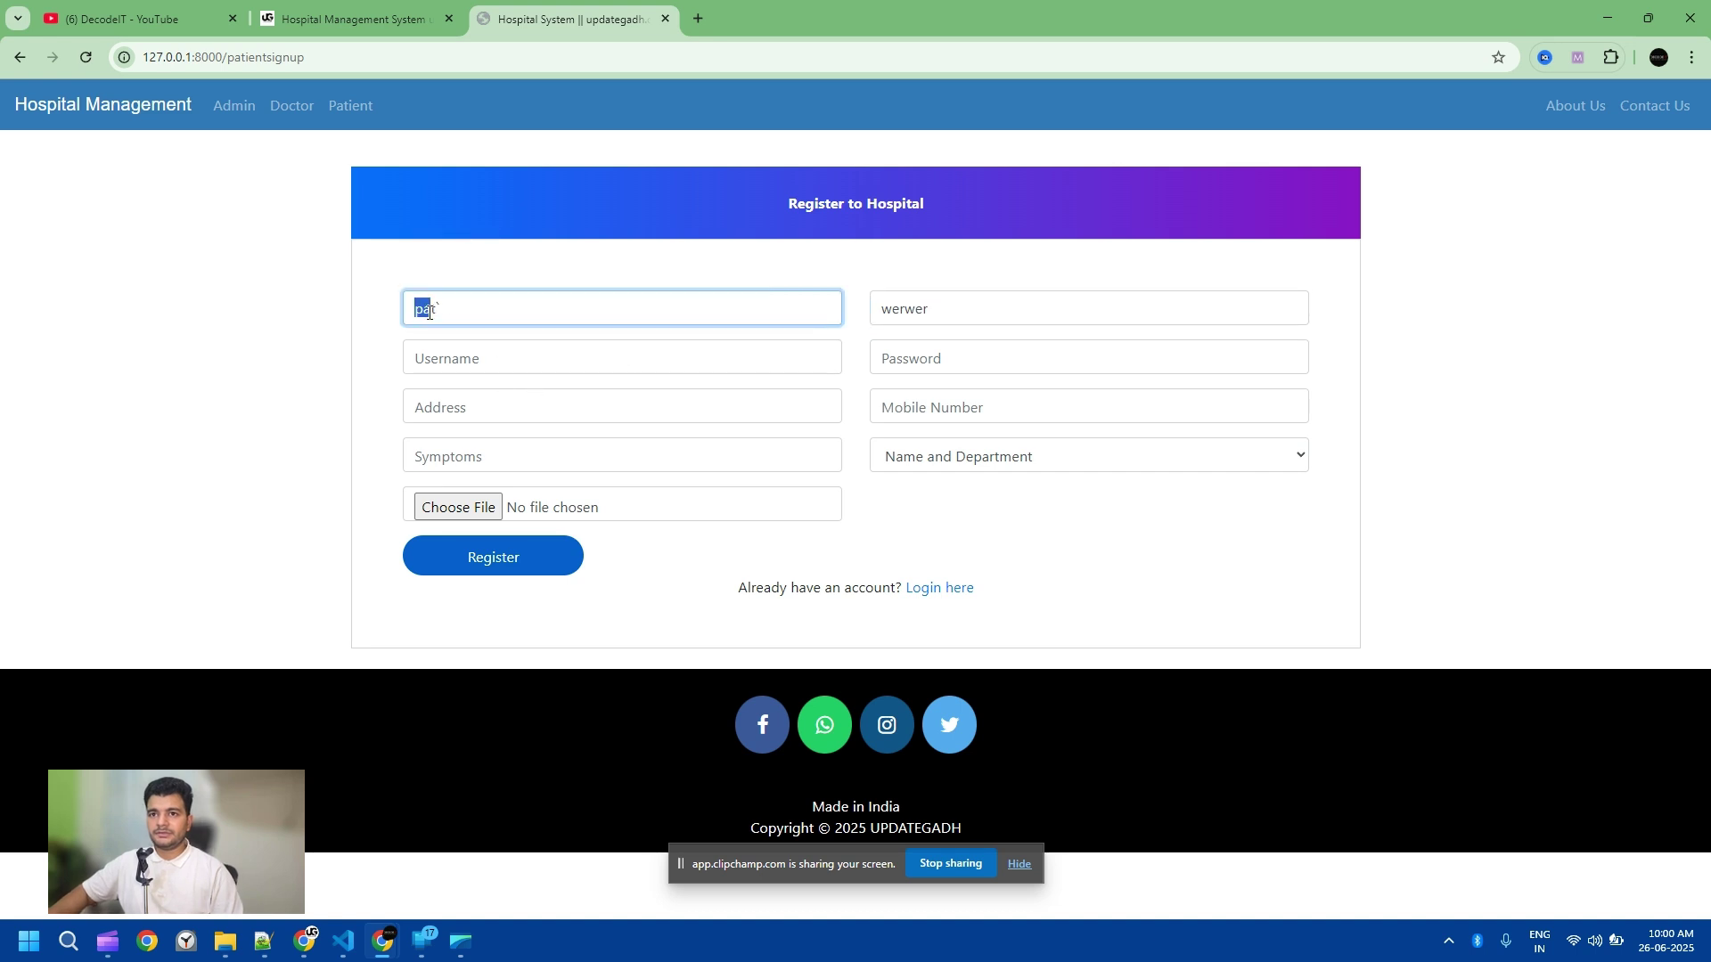
{"action": "left_click", "coordinate": [514, 367]}
{"action": "key", "text": "ctrl+v"}
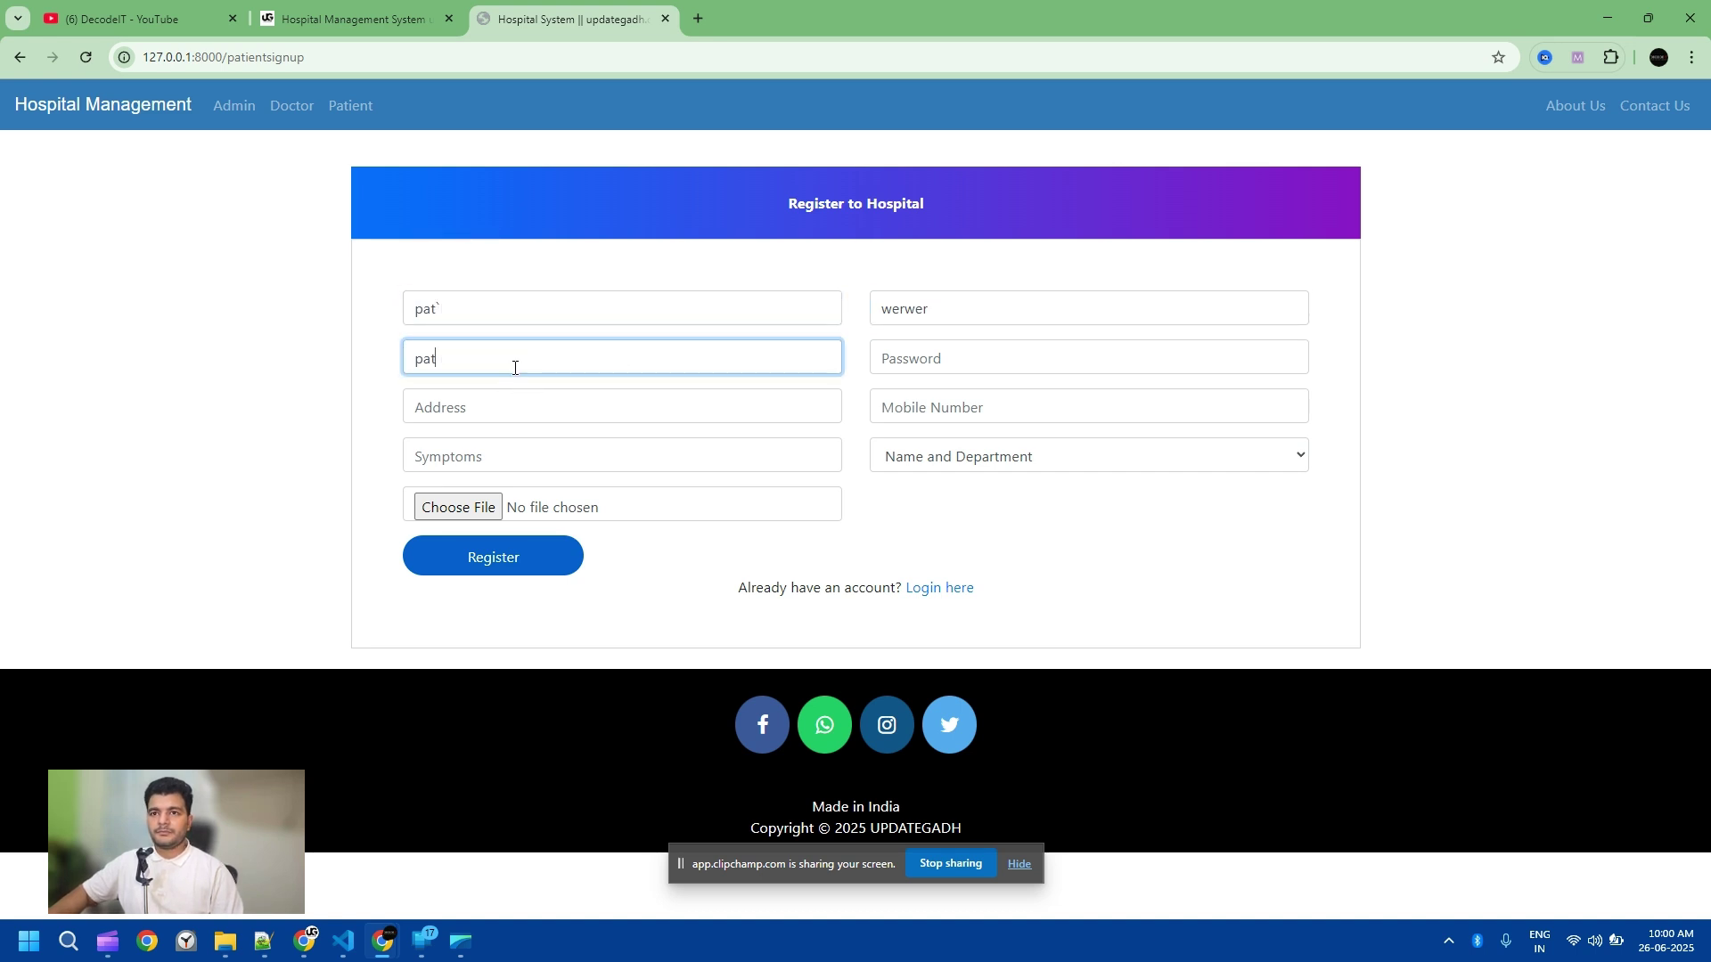
{"action": "left_click", "coordinate": [980, 362]}
{"action": "key", "text": "ctrl+v"}
{"action": "left_click", "coordinate": [536, 405]}
{"action": "key", "text": "ctrl+v"}
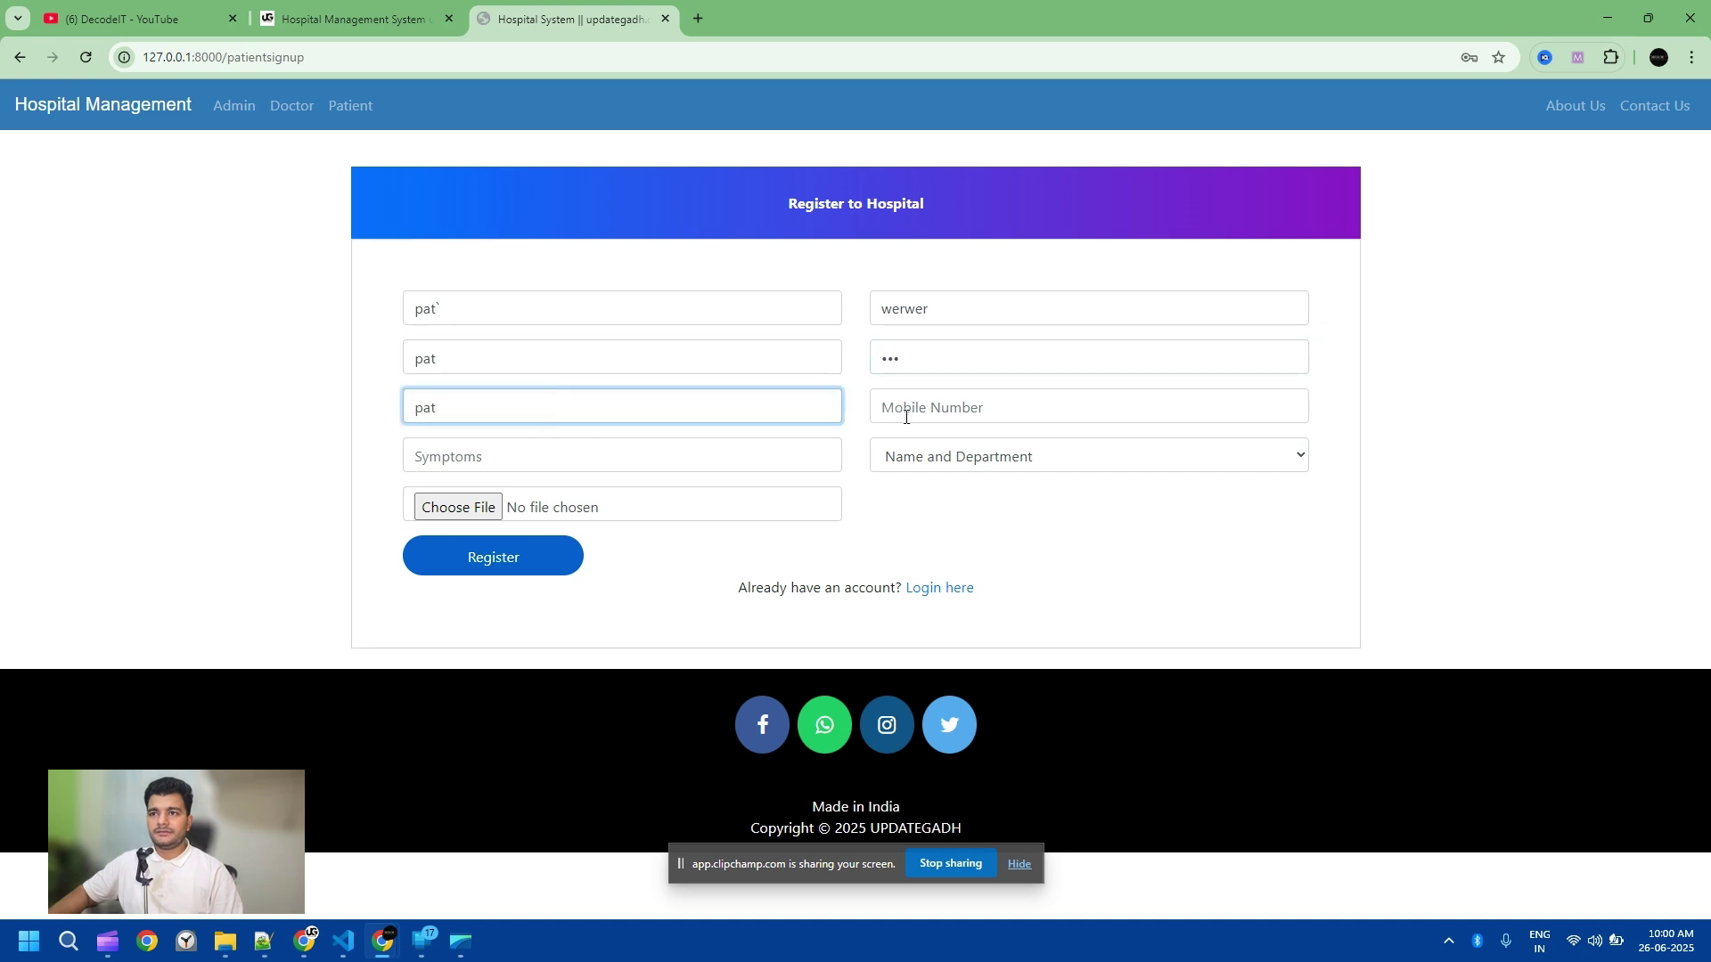
{"action": "left_click", "coordinate": [906, 417]}
{"action": "type", "text": "123123213"}
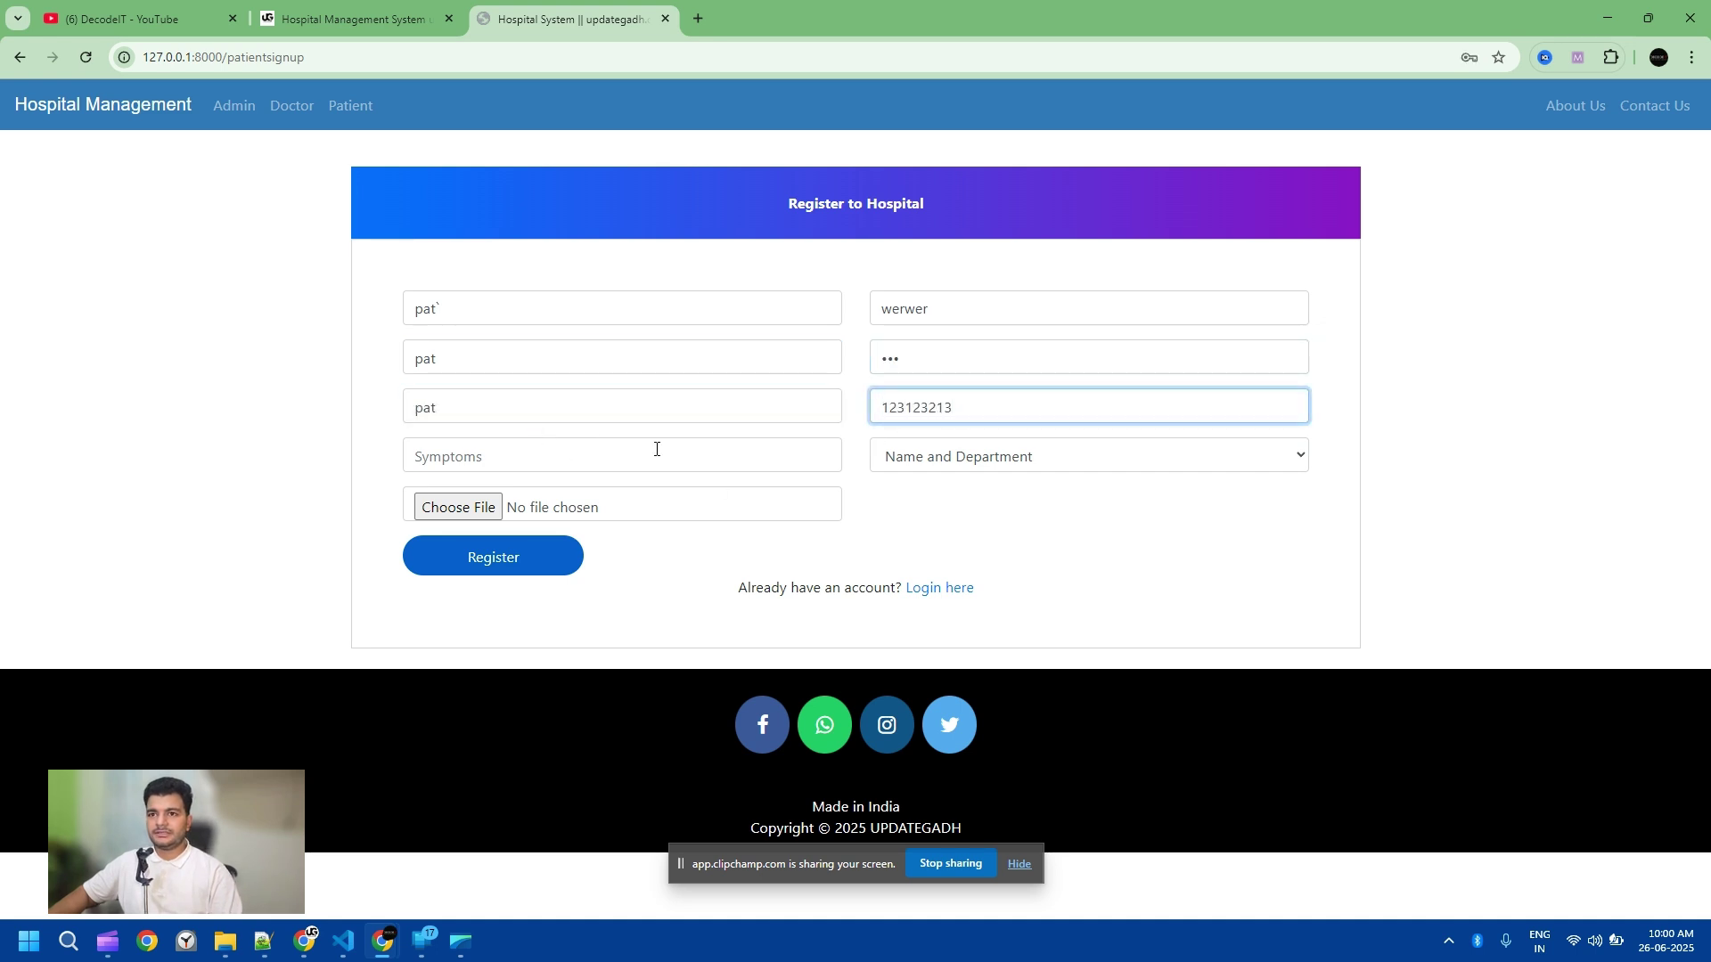
{"action": "left_click", "coordinate": [656, 449]}
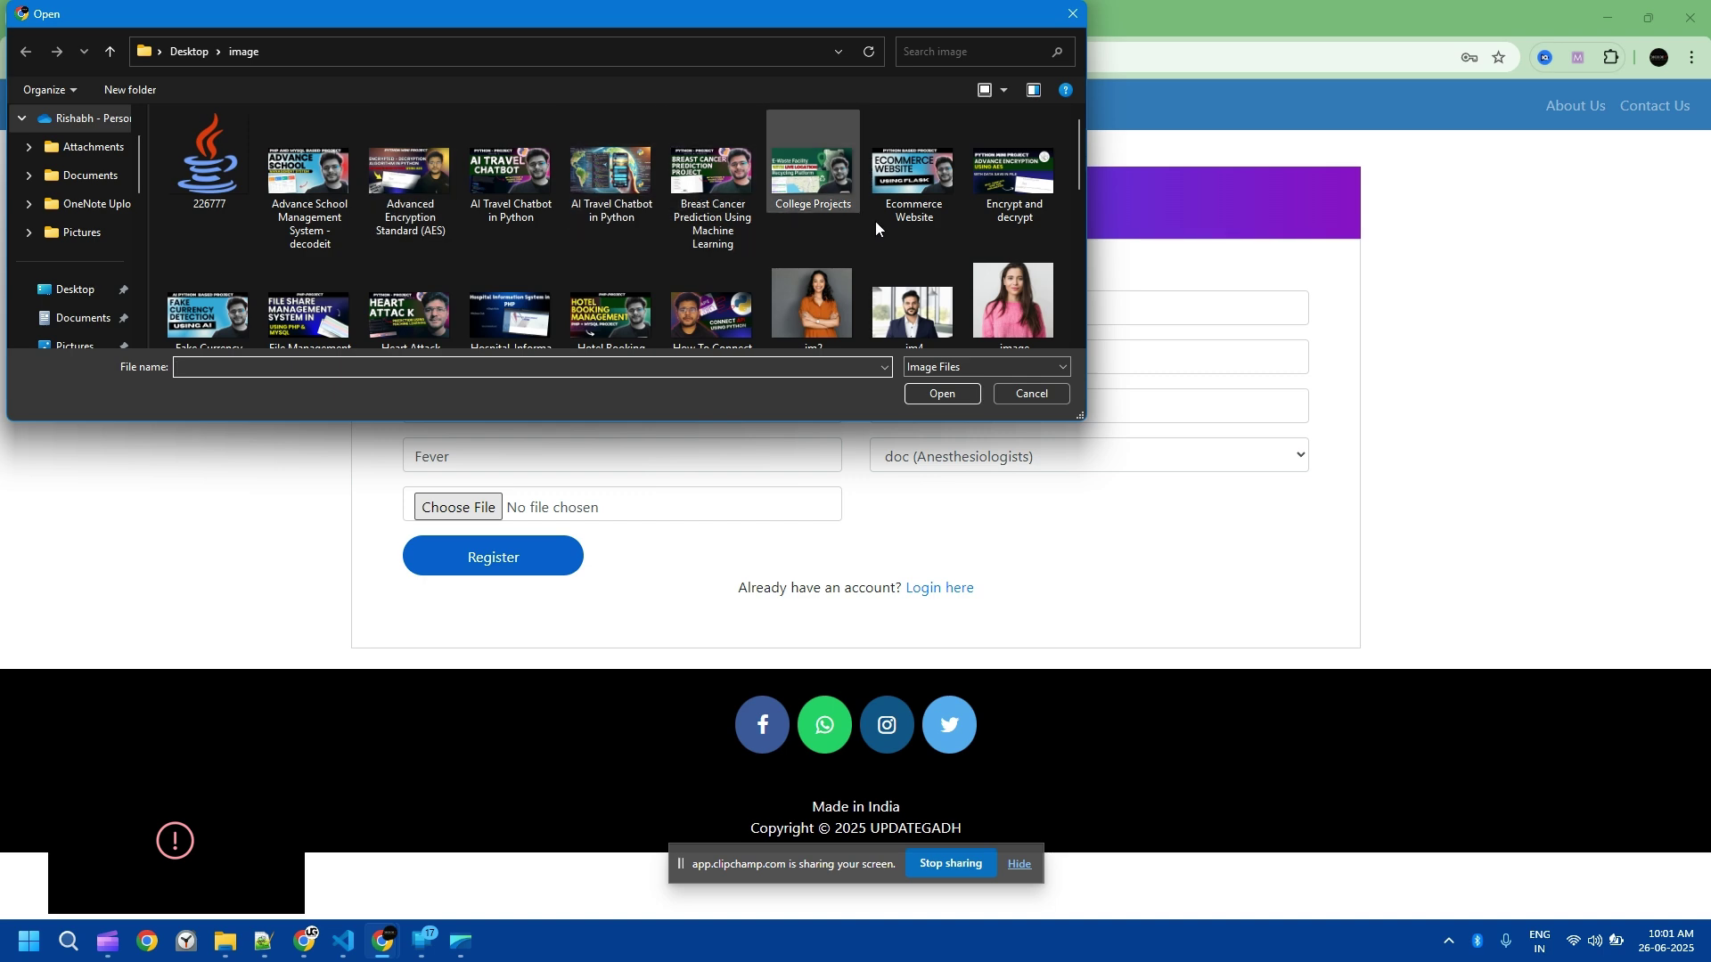
{"action": "scroll", "coordinate": [996, 258], "scroll_direction": "down", "scroll_amount": 1}
{"action": "left_click", "coordinate": [934, 392]}
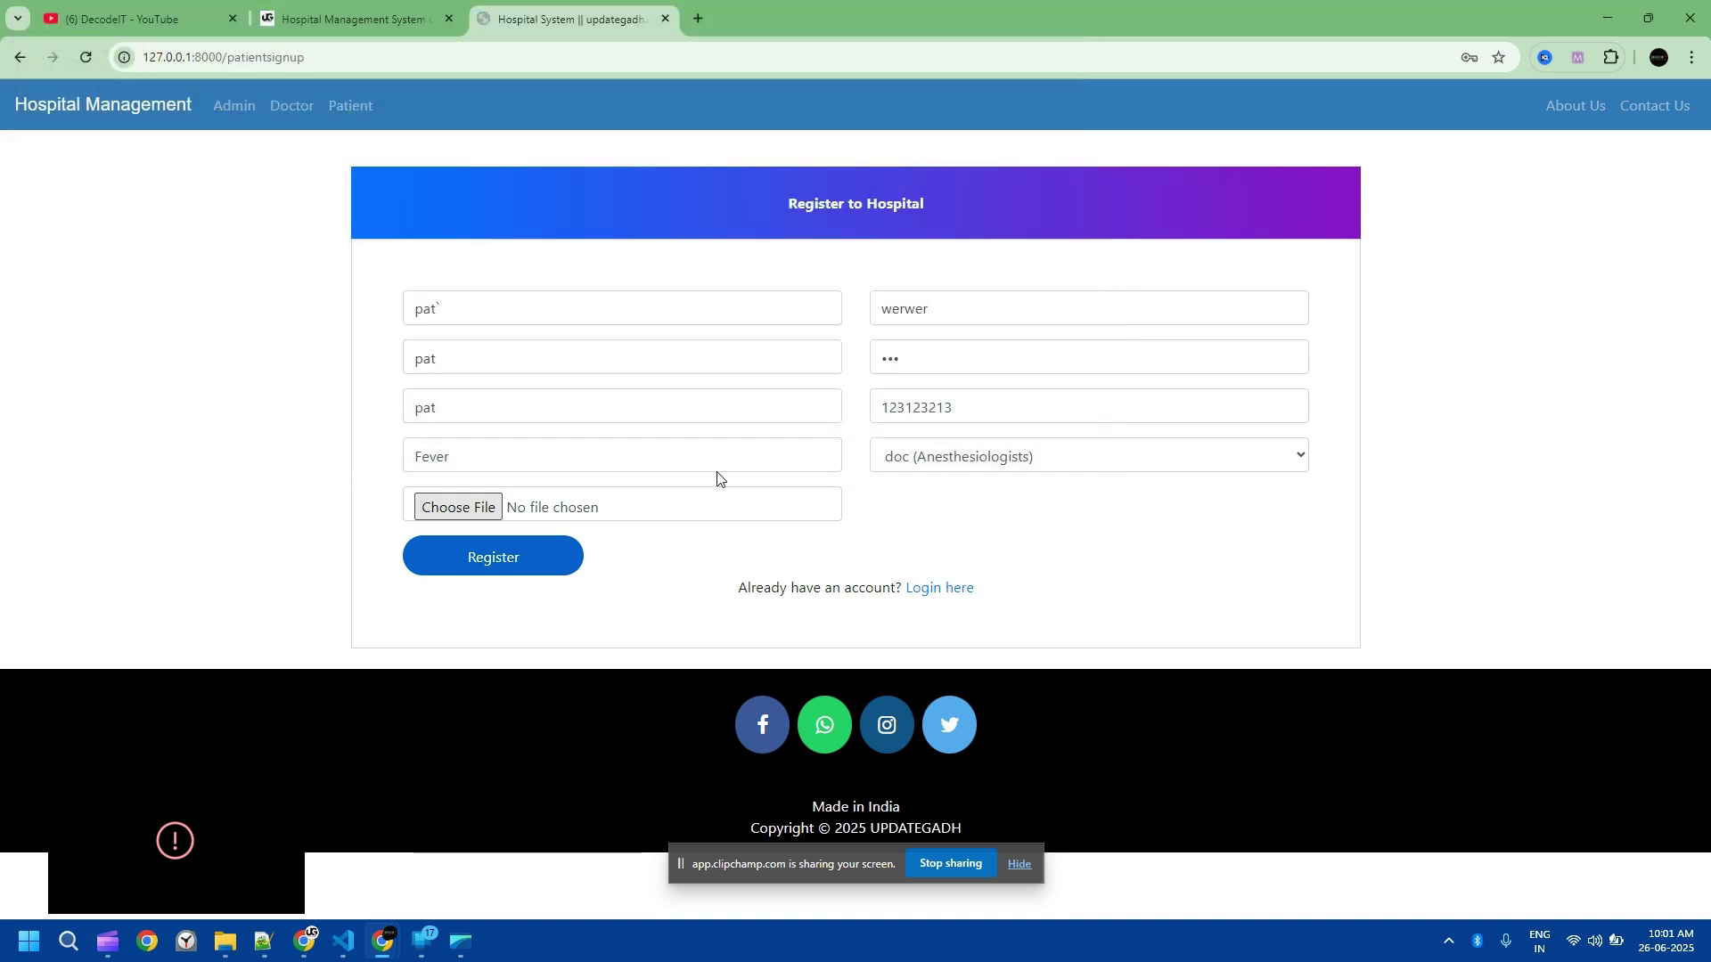
{"action": "left_click", "coordinate": [512, 569]}
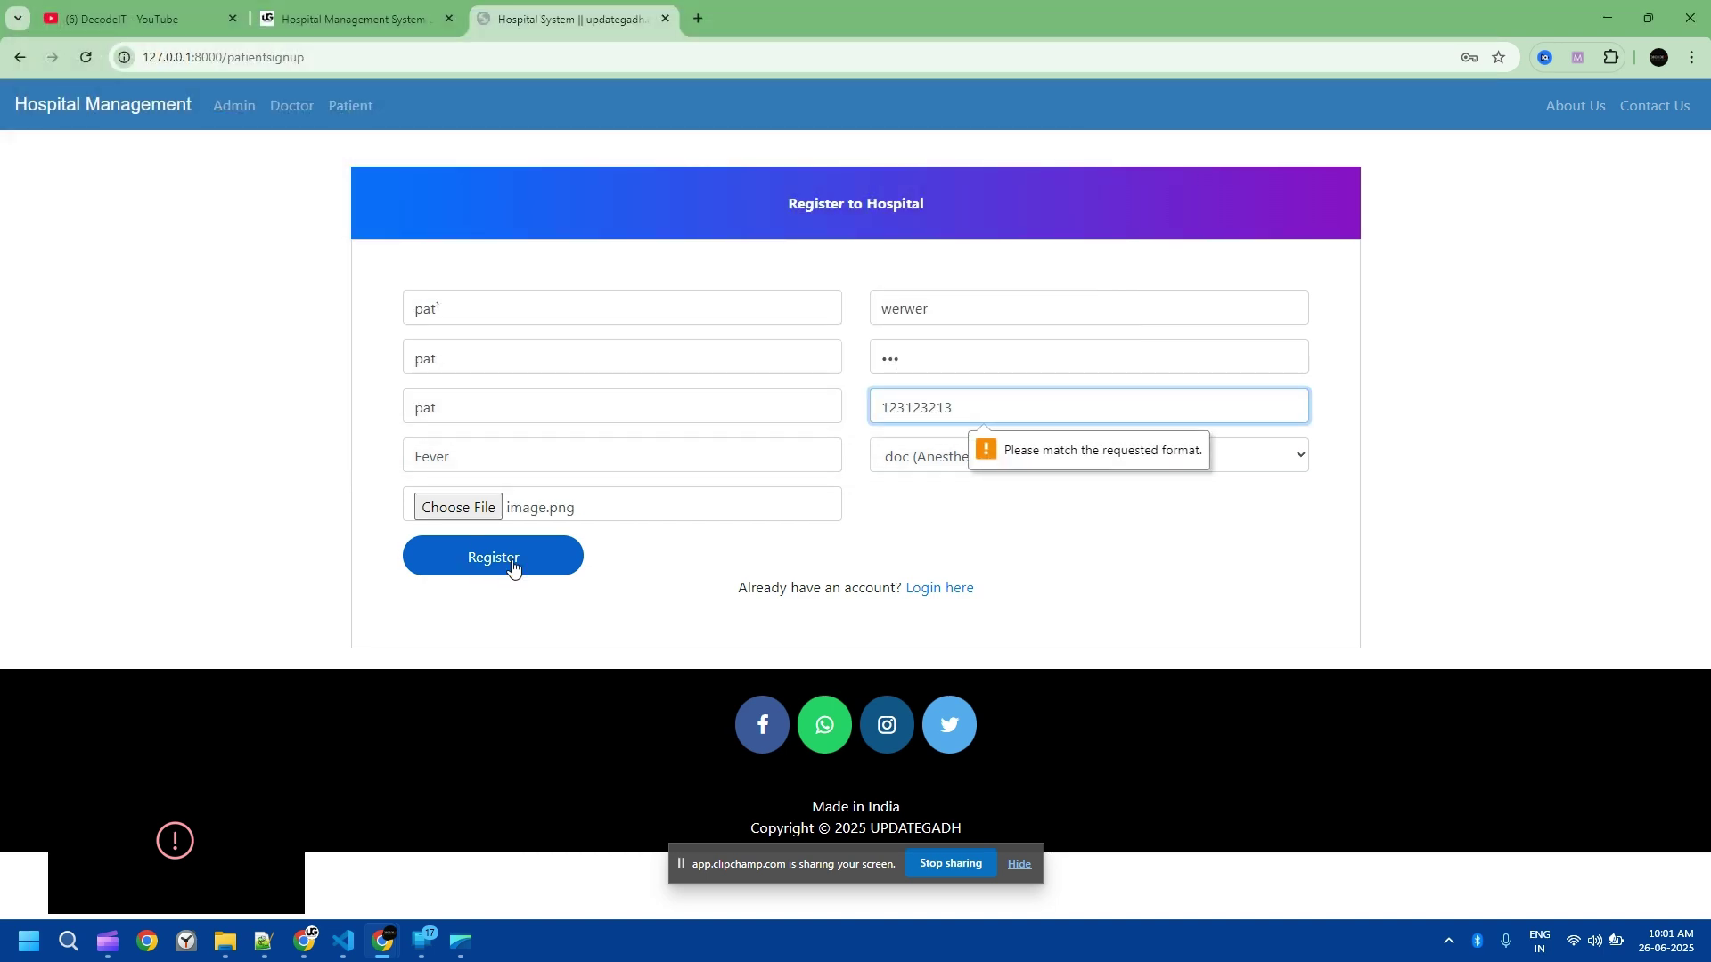
{"action": "key", "text": "ctrl+a"}
{"action": "type", "text": "9"}
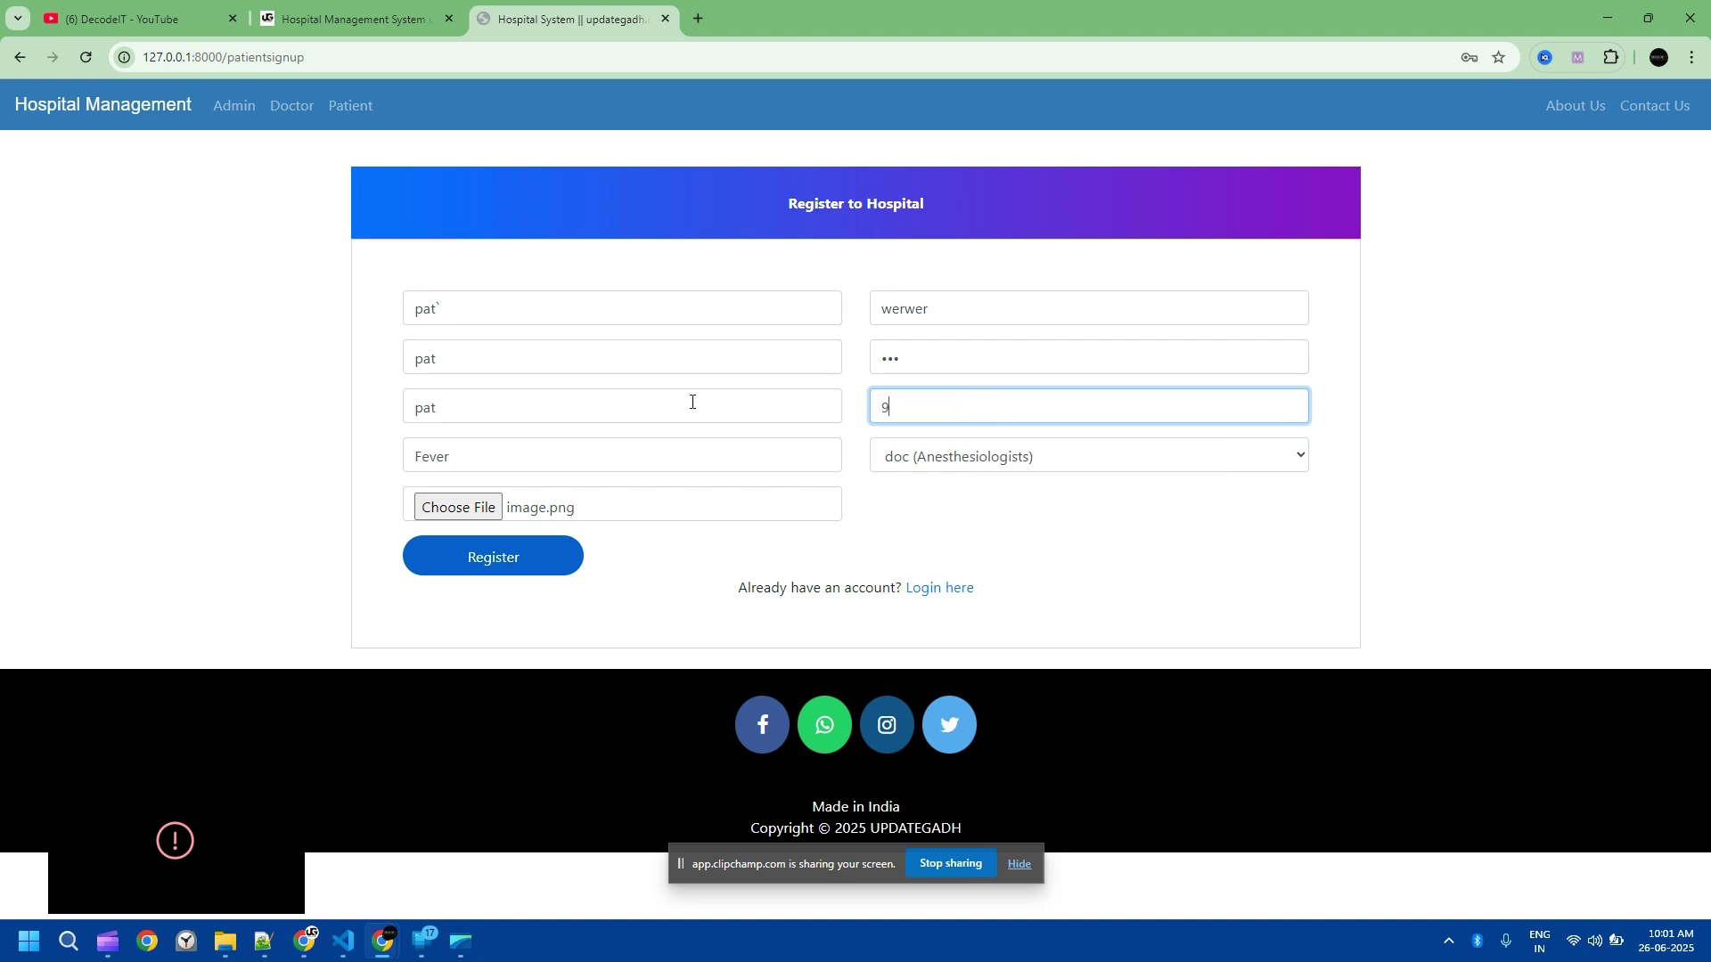
{"action": "type", "text": "78978978"}
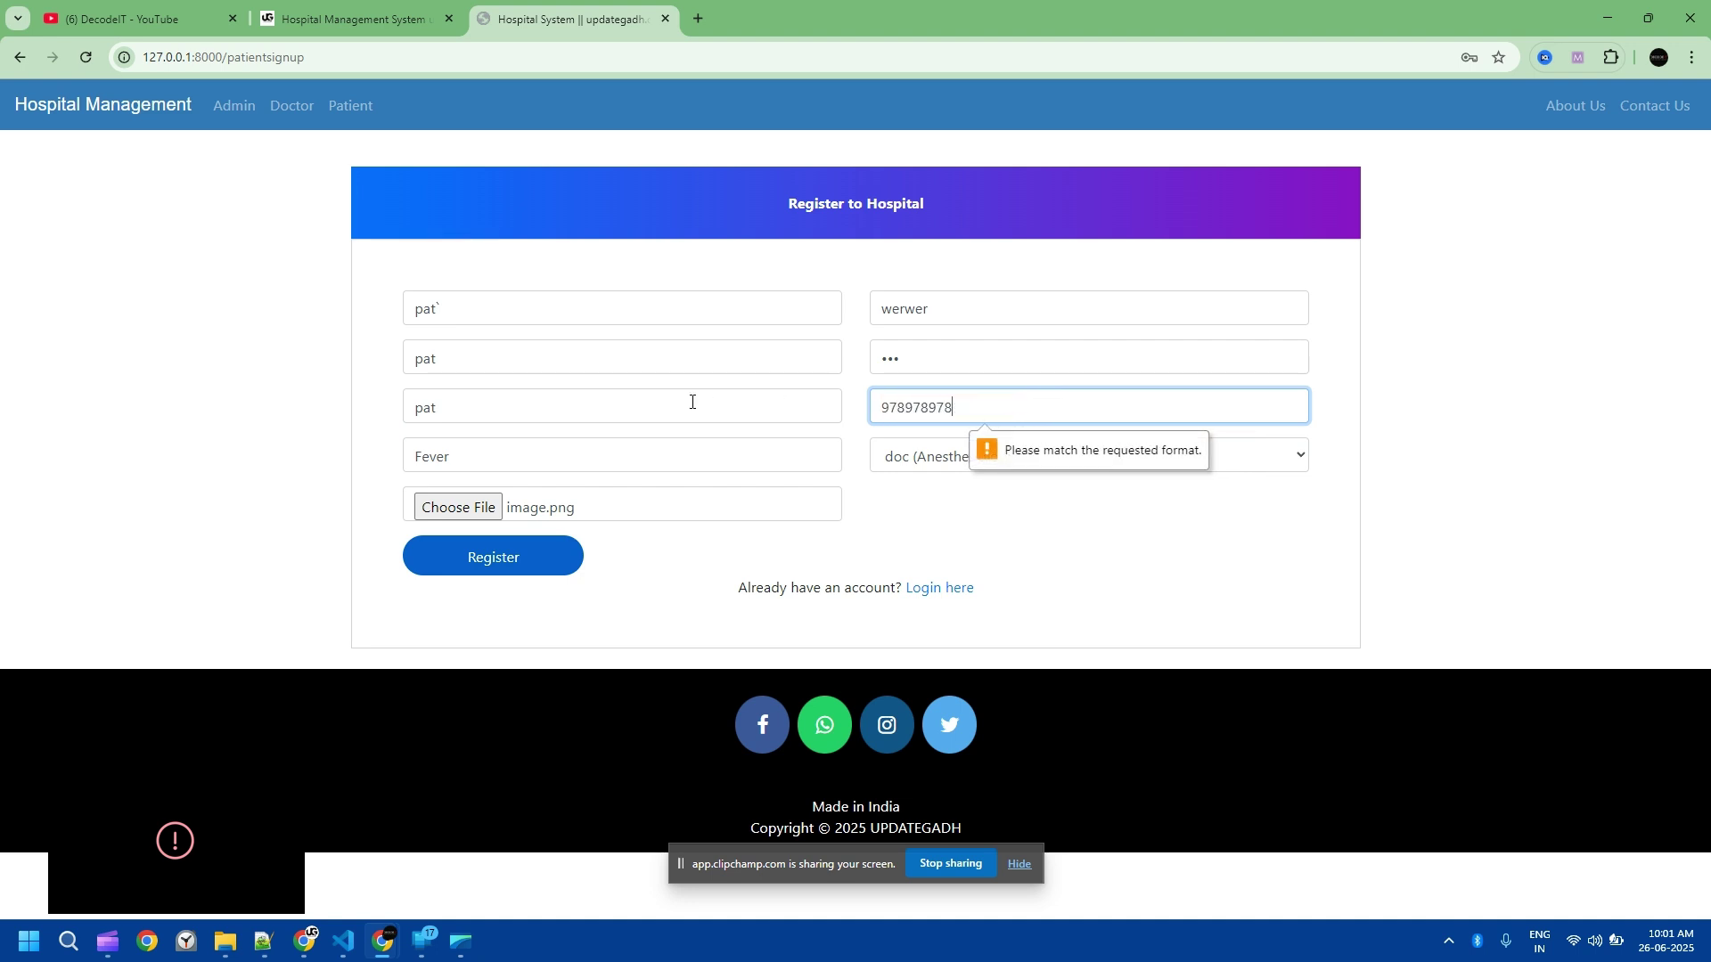
{"action": "type", "text": "1"}
Step: Submit the registration, log in as the new patient, and highlight the not-yet-approved notice
{"action": "left_click", "coordinate": [548, 561]}
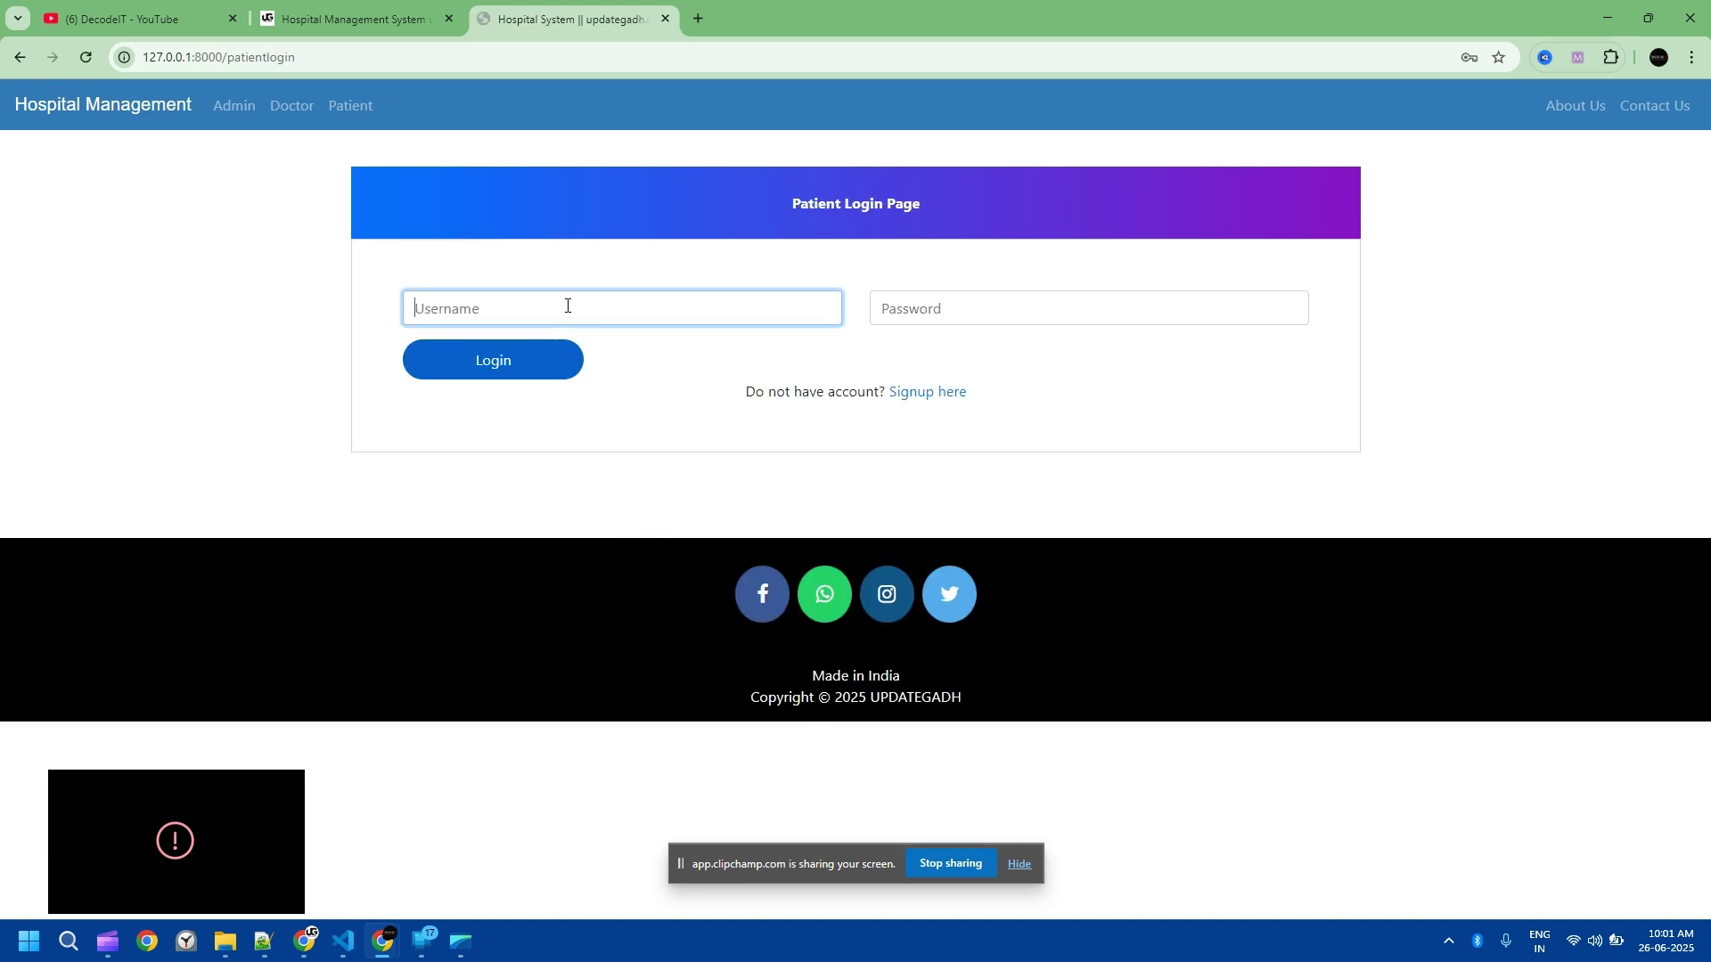
{"action": "type", "text": "pat"}
{"action": "key", "text": "Tab"}
{"action": "type", "text": "pat"}
{"action": "left_click", "coordinate": [531, 370]}
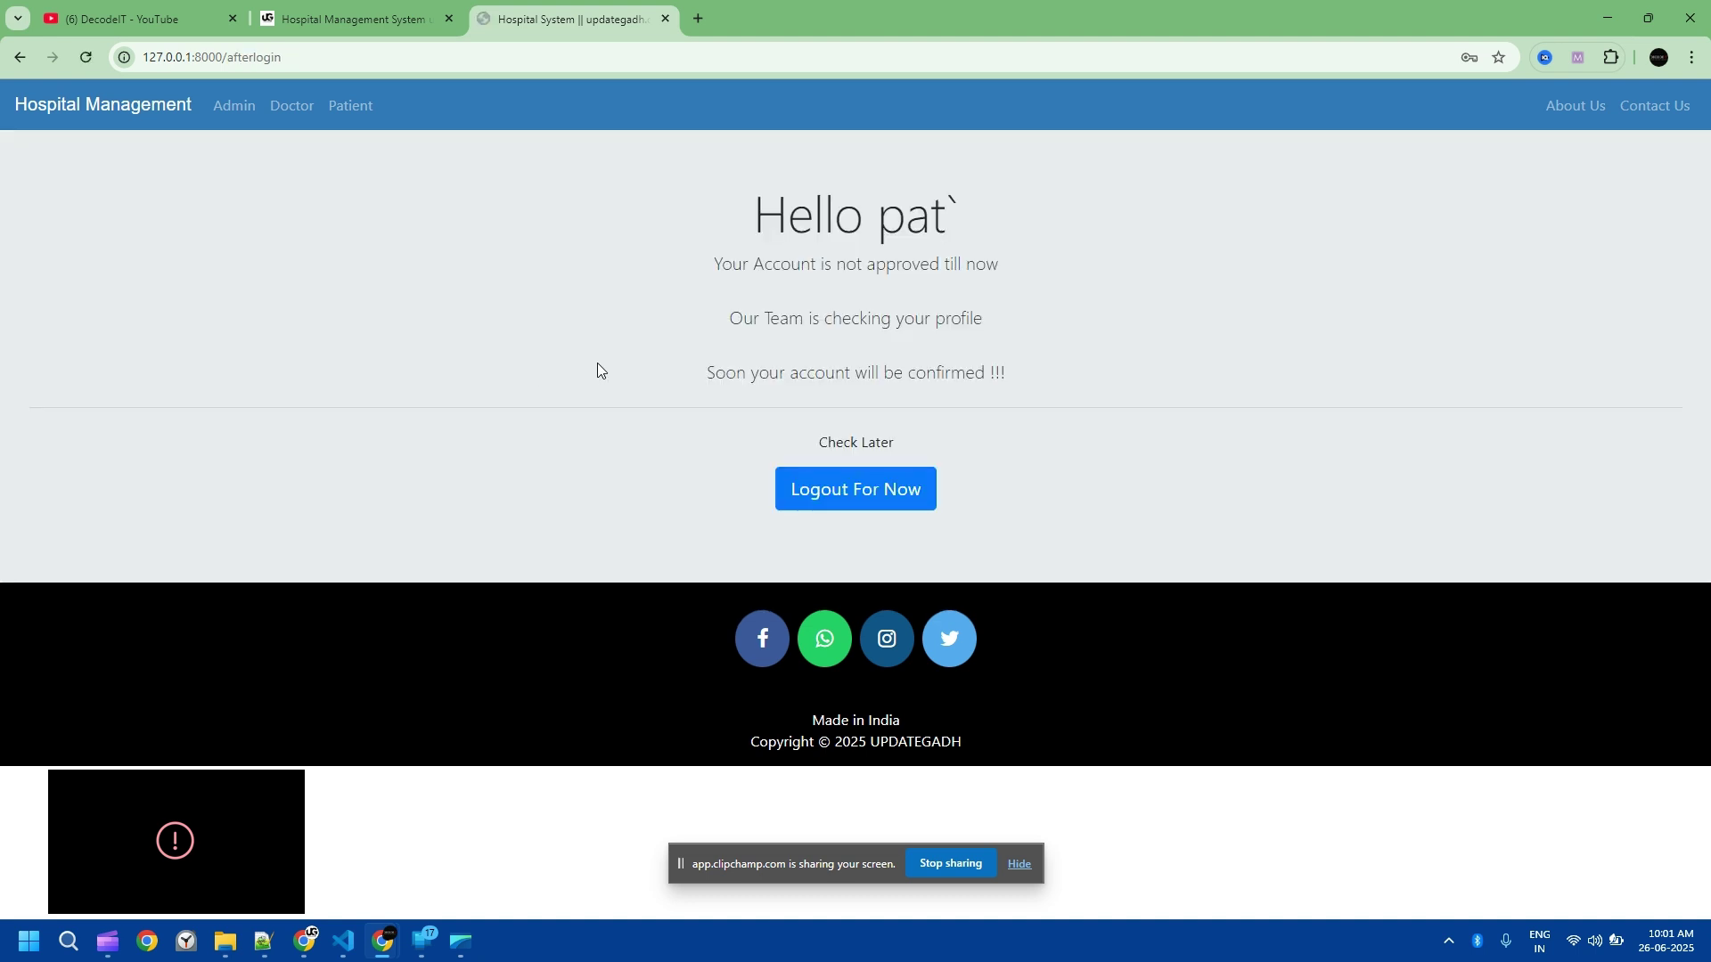
{"action": "triple_click", "coordinate": [812, 235]}
{"action": "left_click", "coordinate": [1070, 284]}
{"action": "left_click_drag", "start_coordinate": [708, 265], "coordinate": [985, 286]}
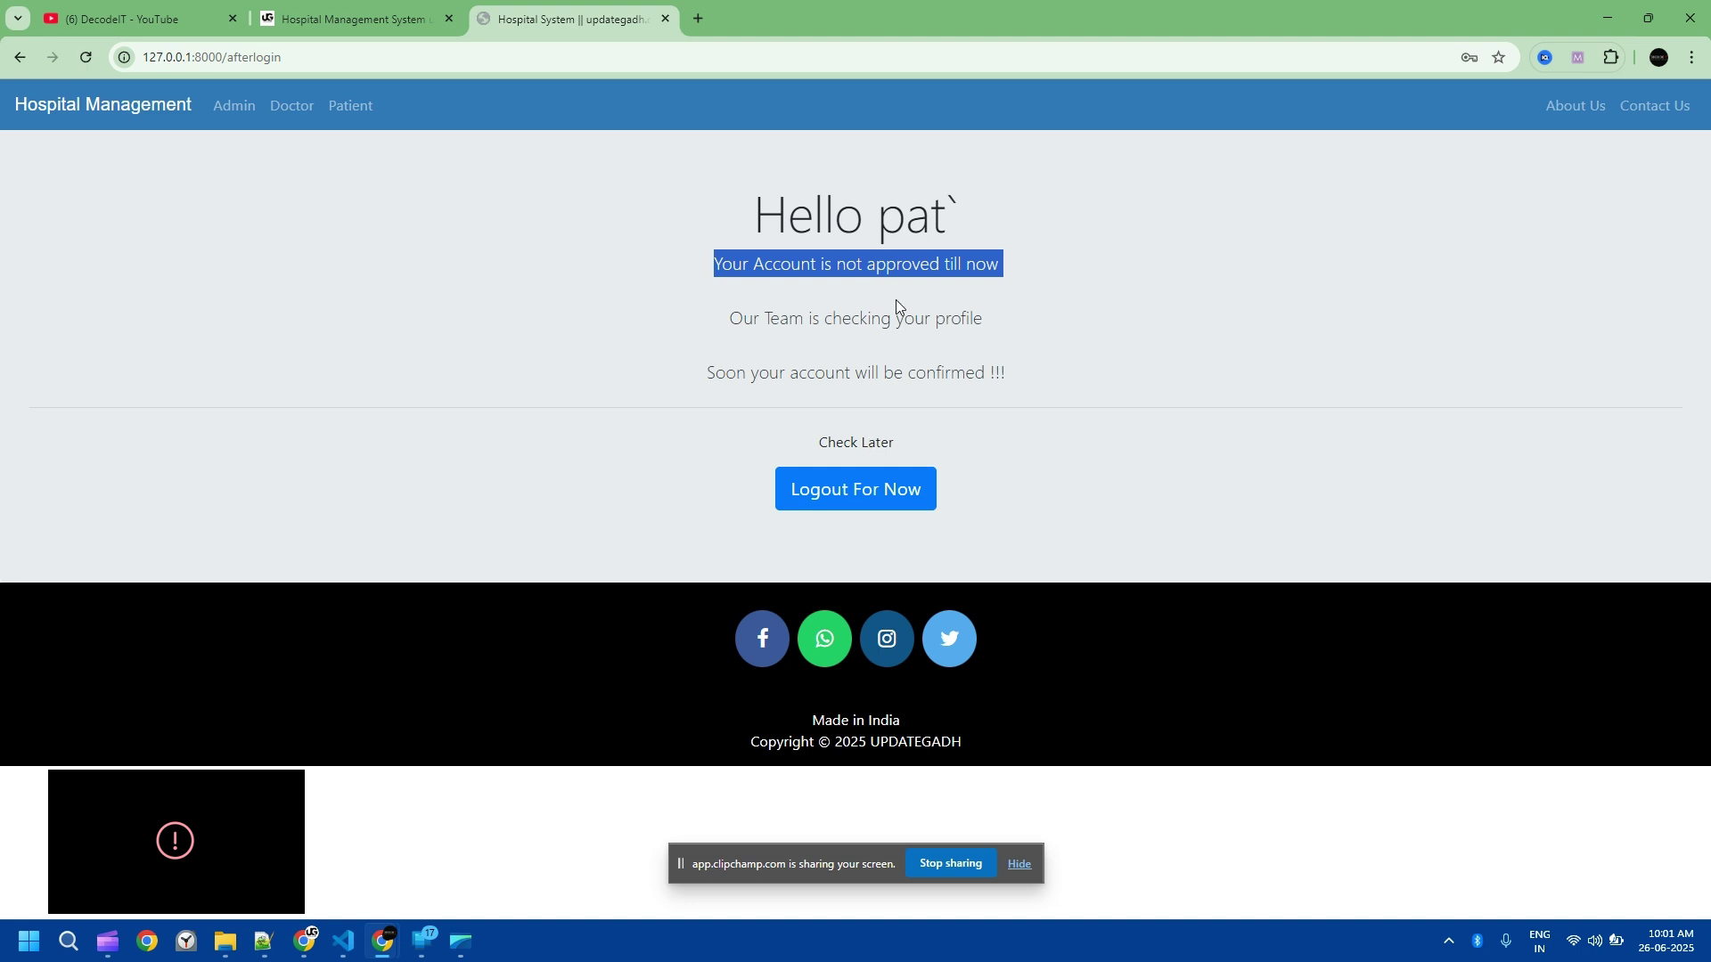
Step: Log out of the patient account, sign back in as admin, and open the Doctor options
{"action": "left_click", "coordinate": [874, 495]}
{"action": "left_click", "coordinate": [231, 107]}
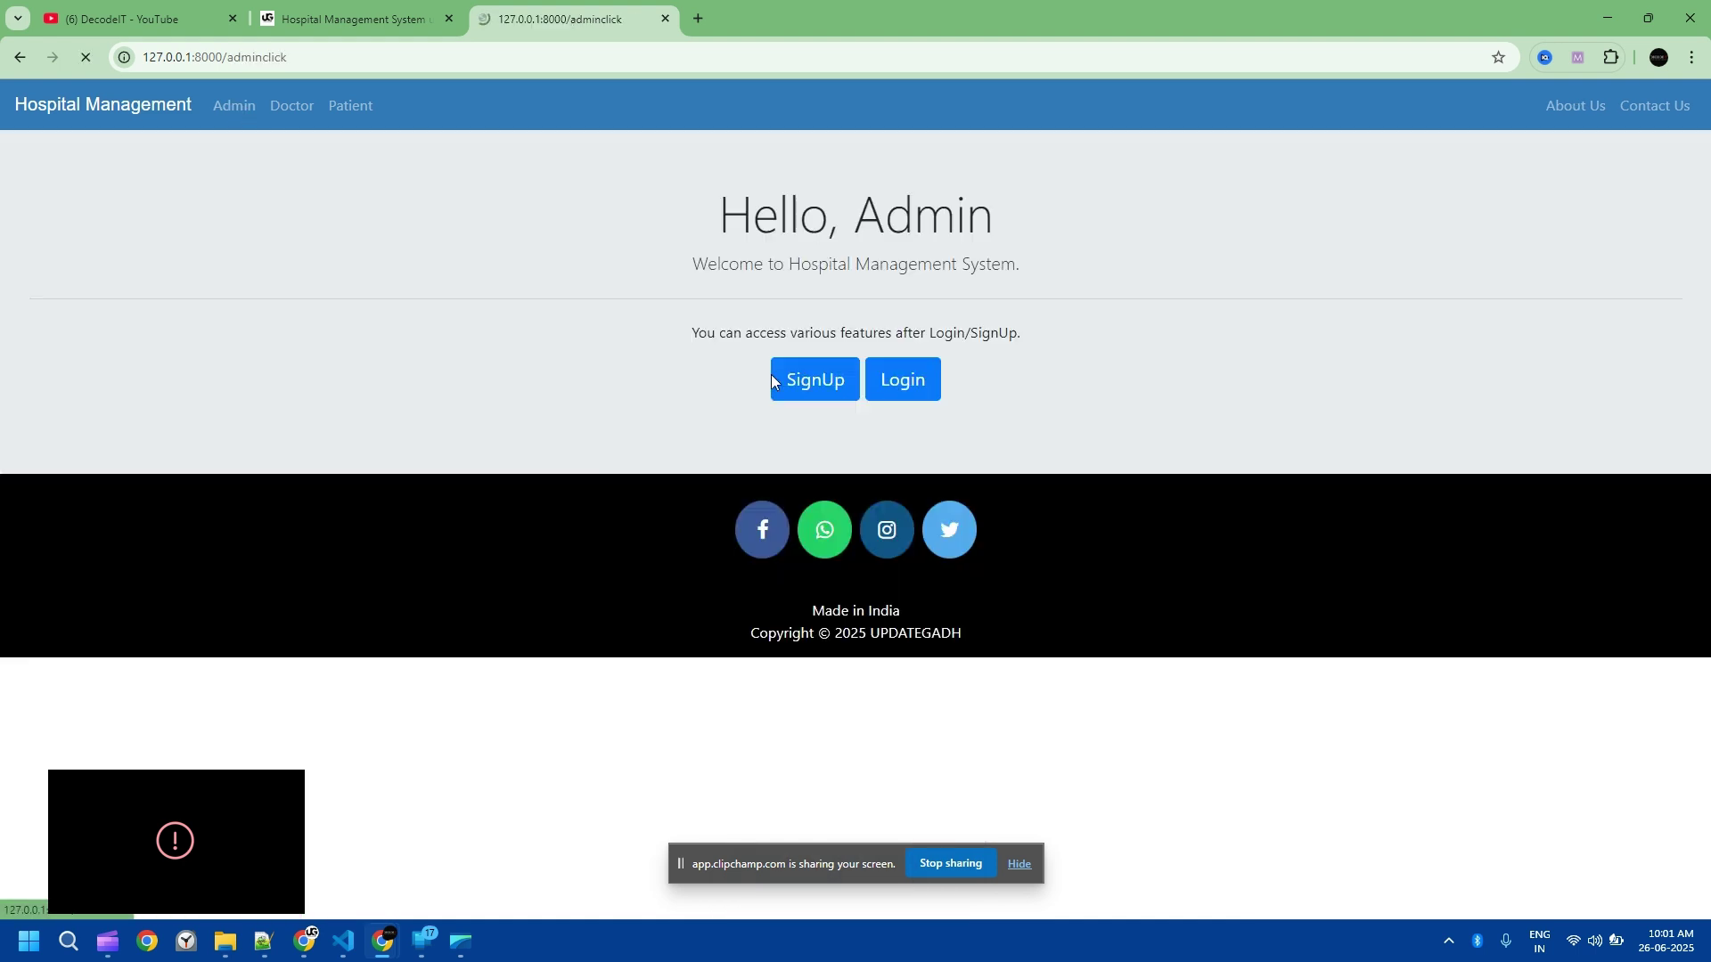
{"action": "left_click", "coordinate": [808, 385]}
{"action": "type", "text": "ad123"}
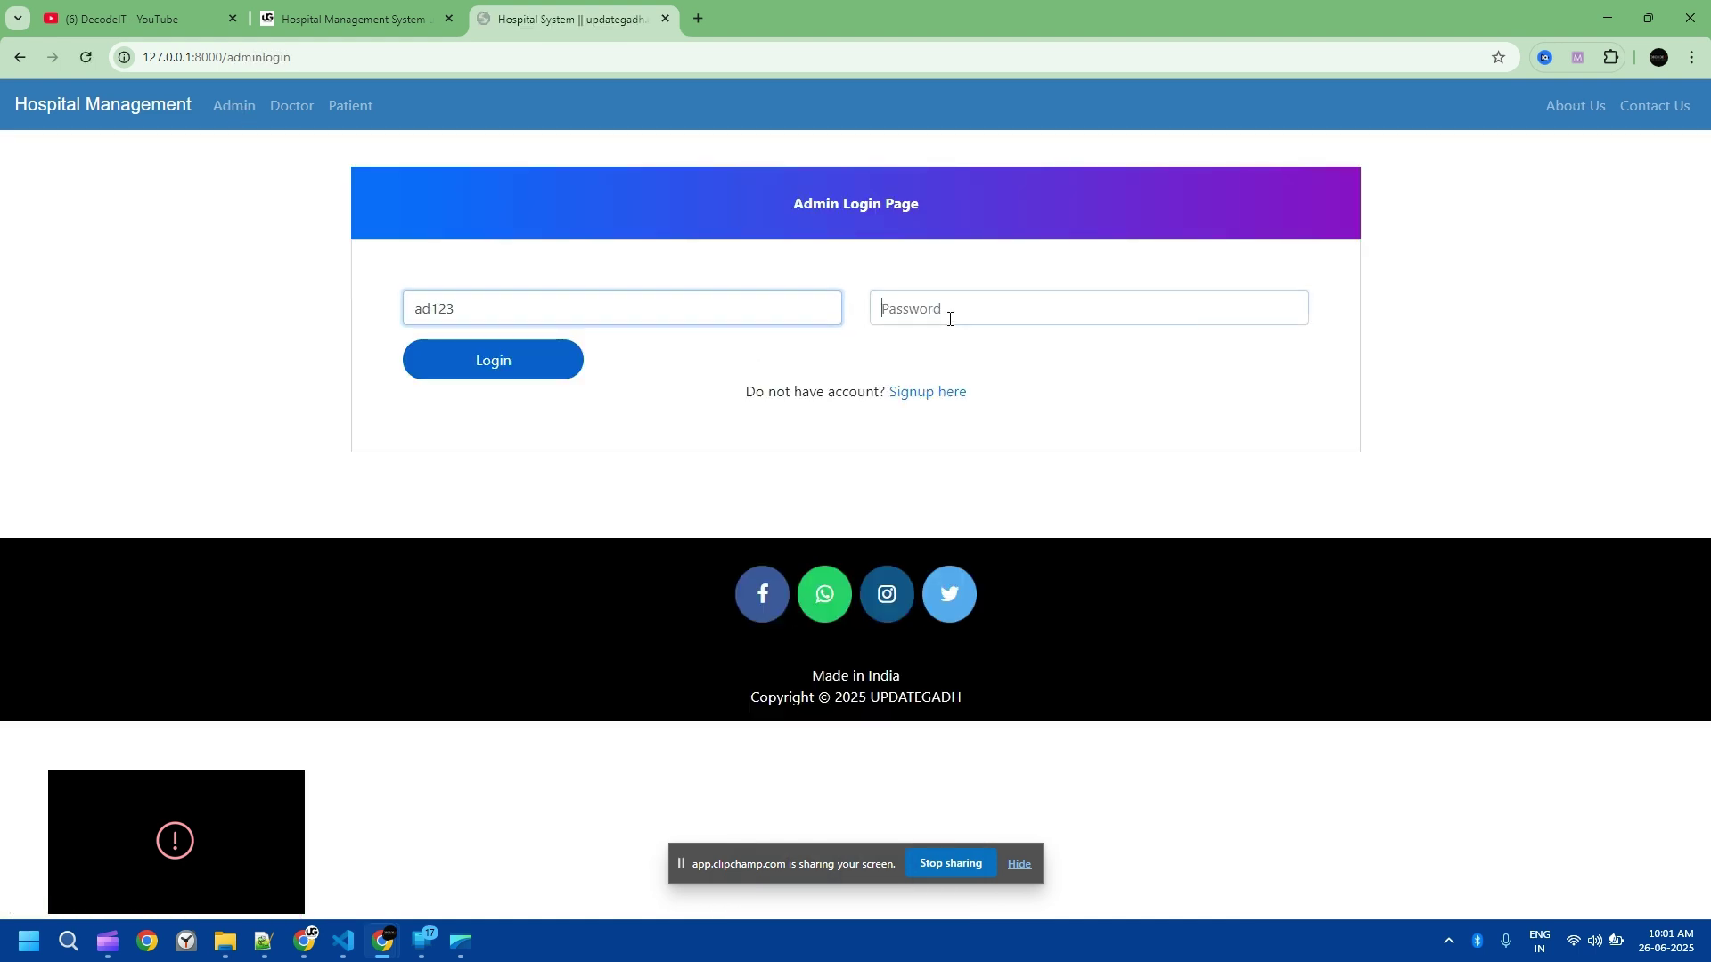
{"action": "left_click", "coordinate": [947, 317]}
{"action": "type", "text": "ad123"}
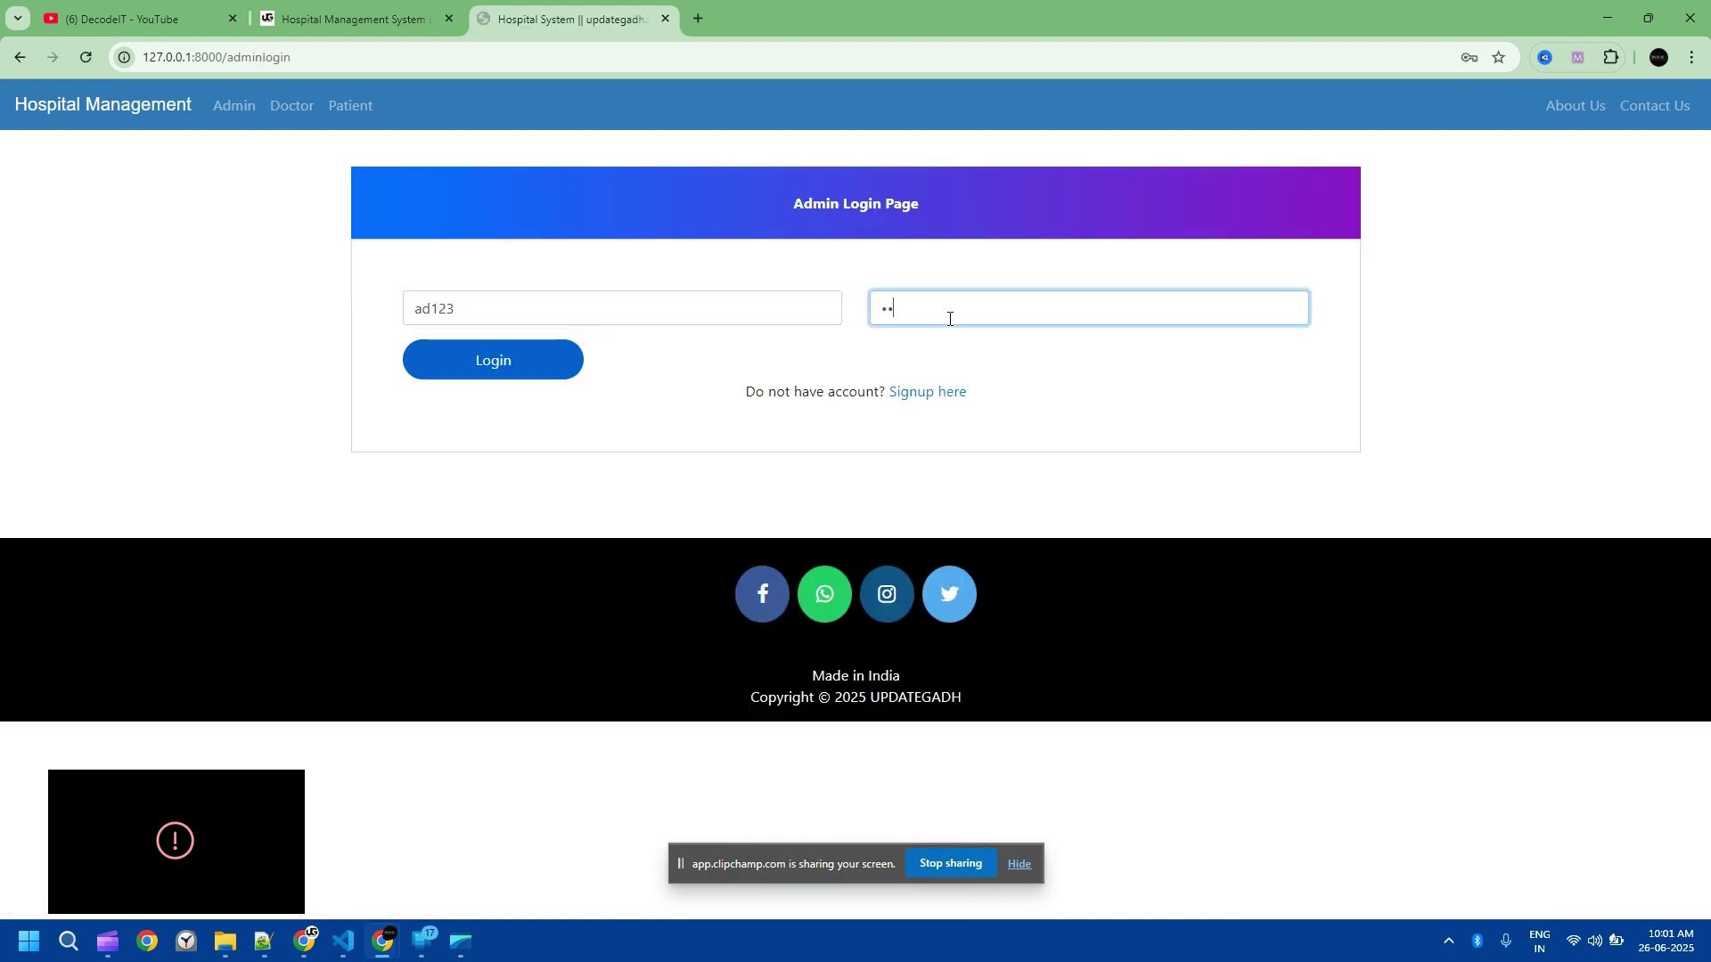
{"action": "left_click", "coordinate": [583, 361]}
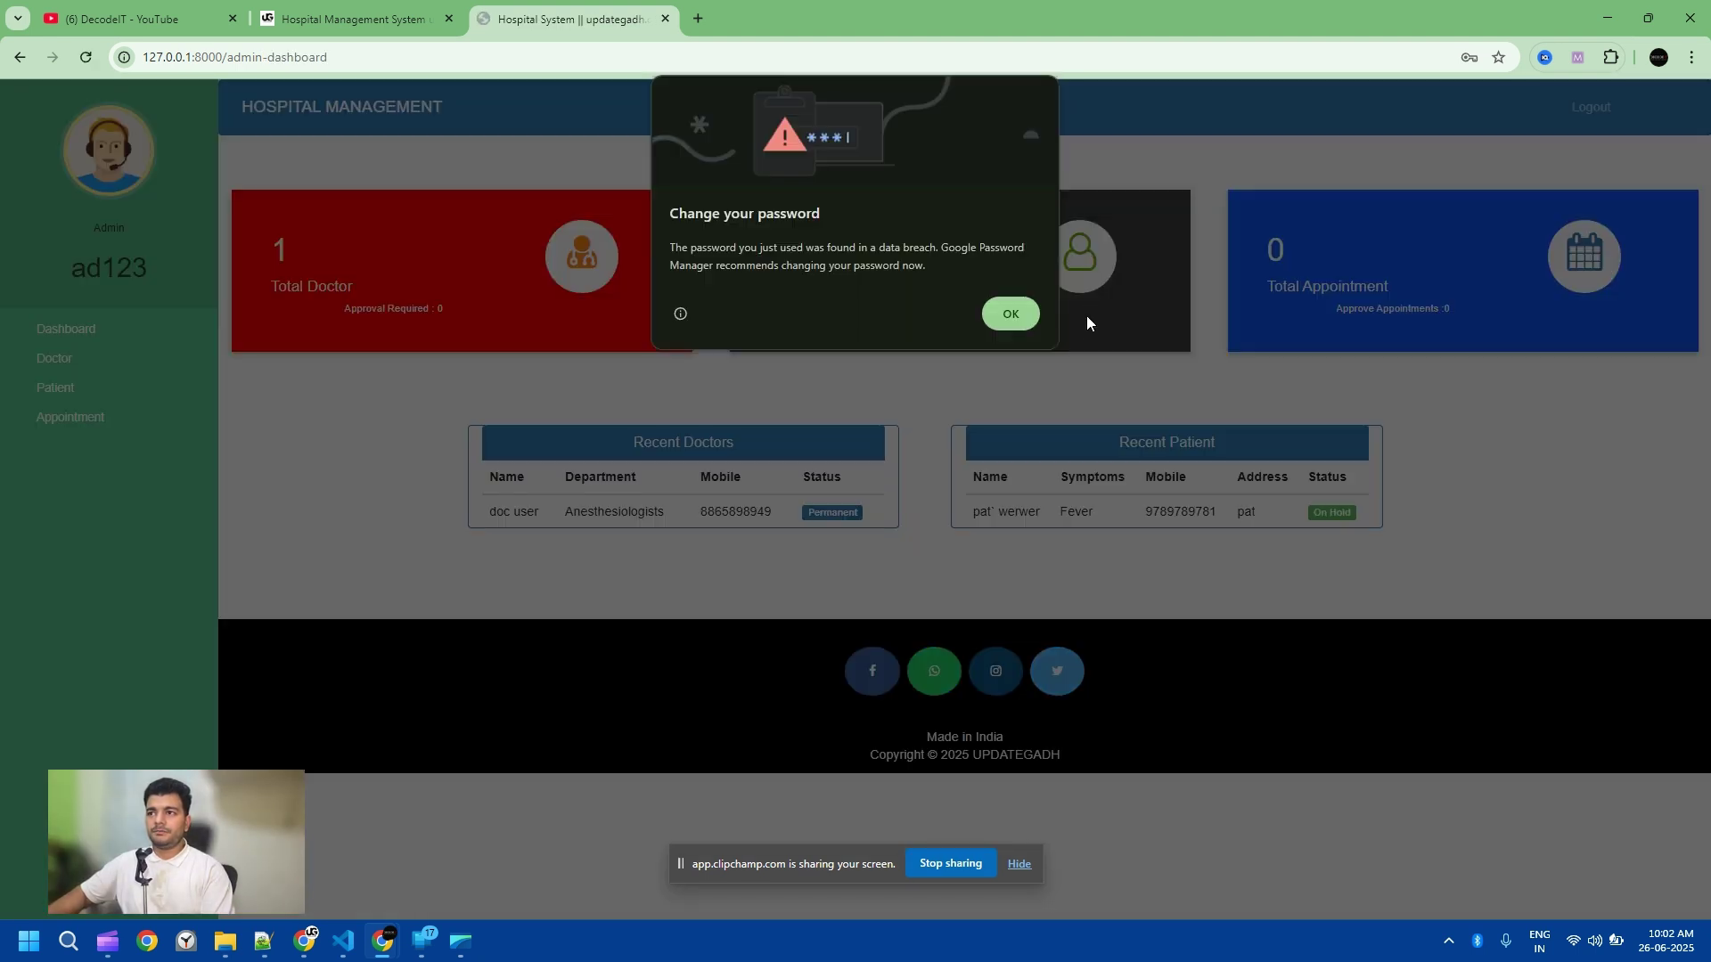
{"action": "left_click", "coordinate": [998, 319]}
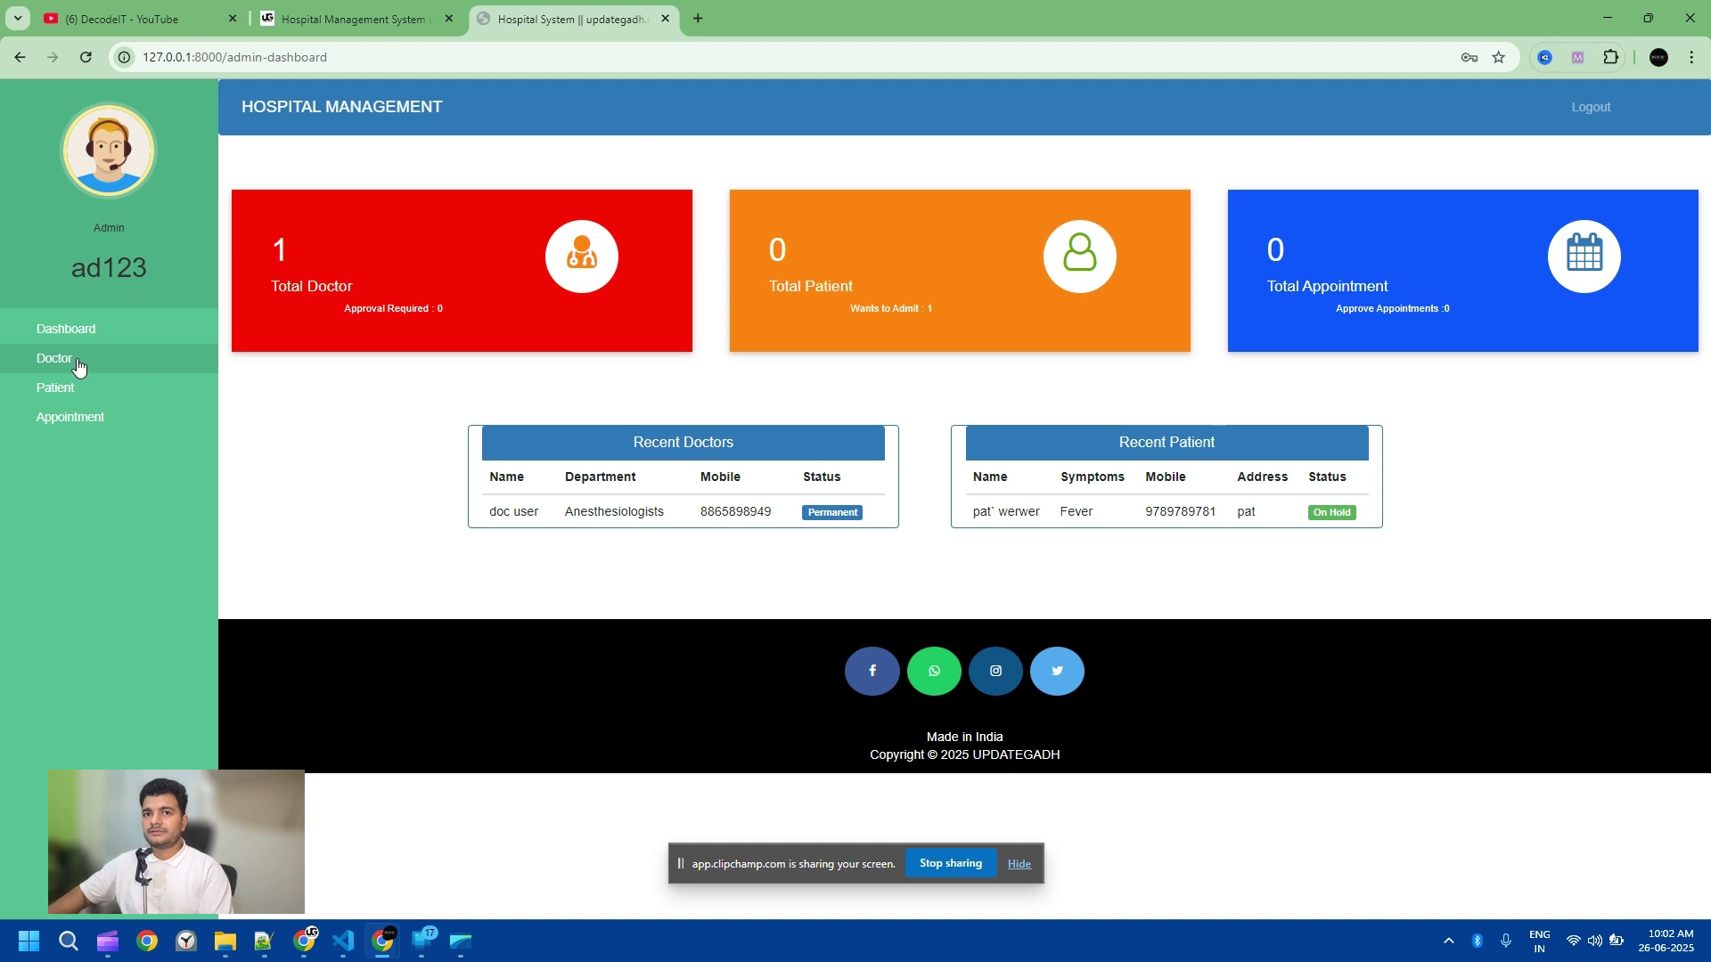
{"action": "left_click", "coordinate": [60, 364]}
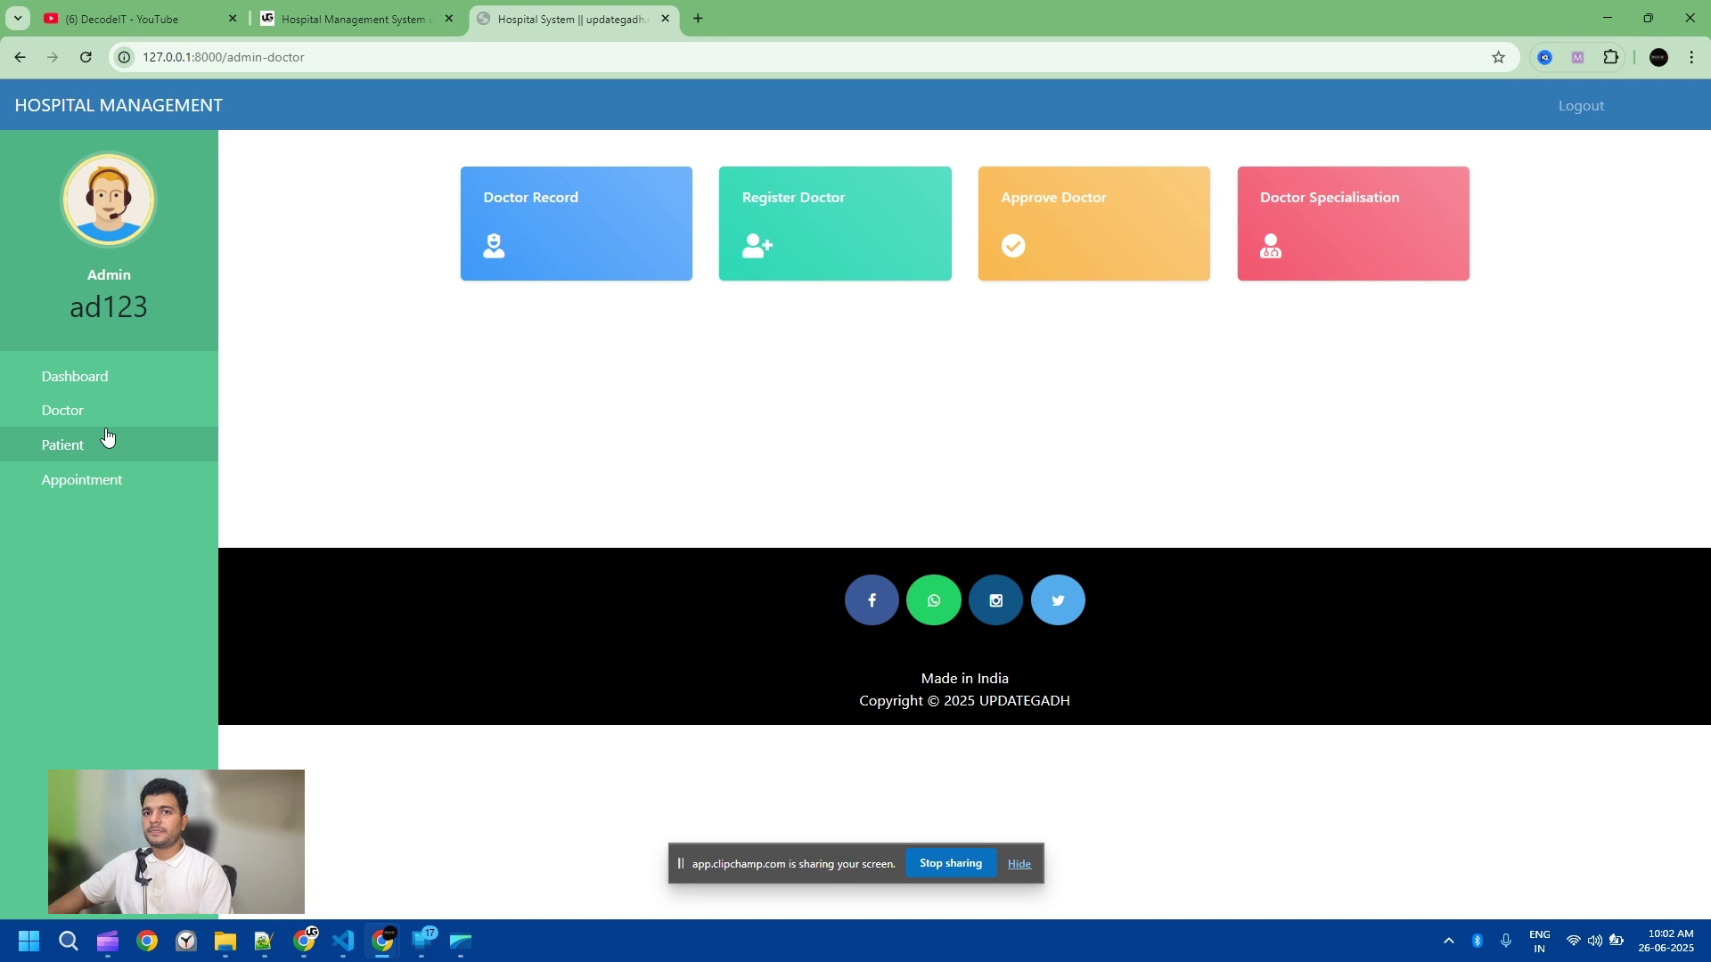
Step: Approve the pending patient, then view the patient records list showing symptom Fever
{"action": "left_click", "coordinate": [79, 439]}
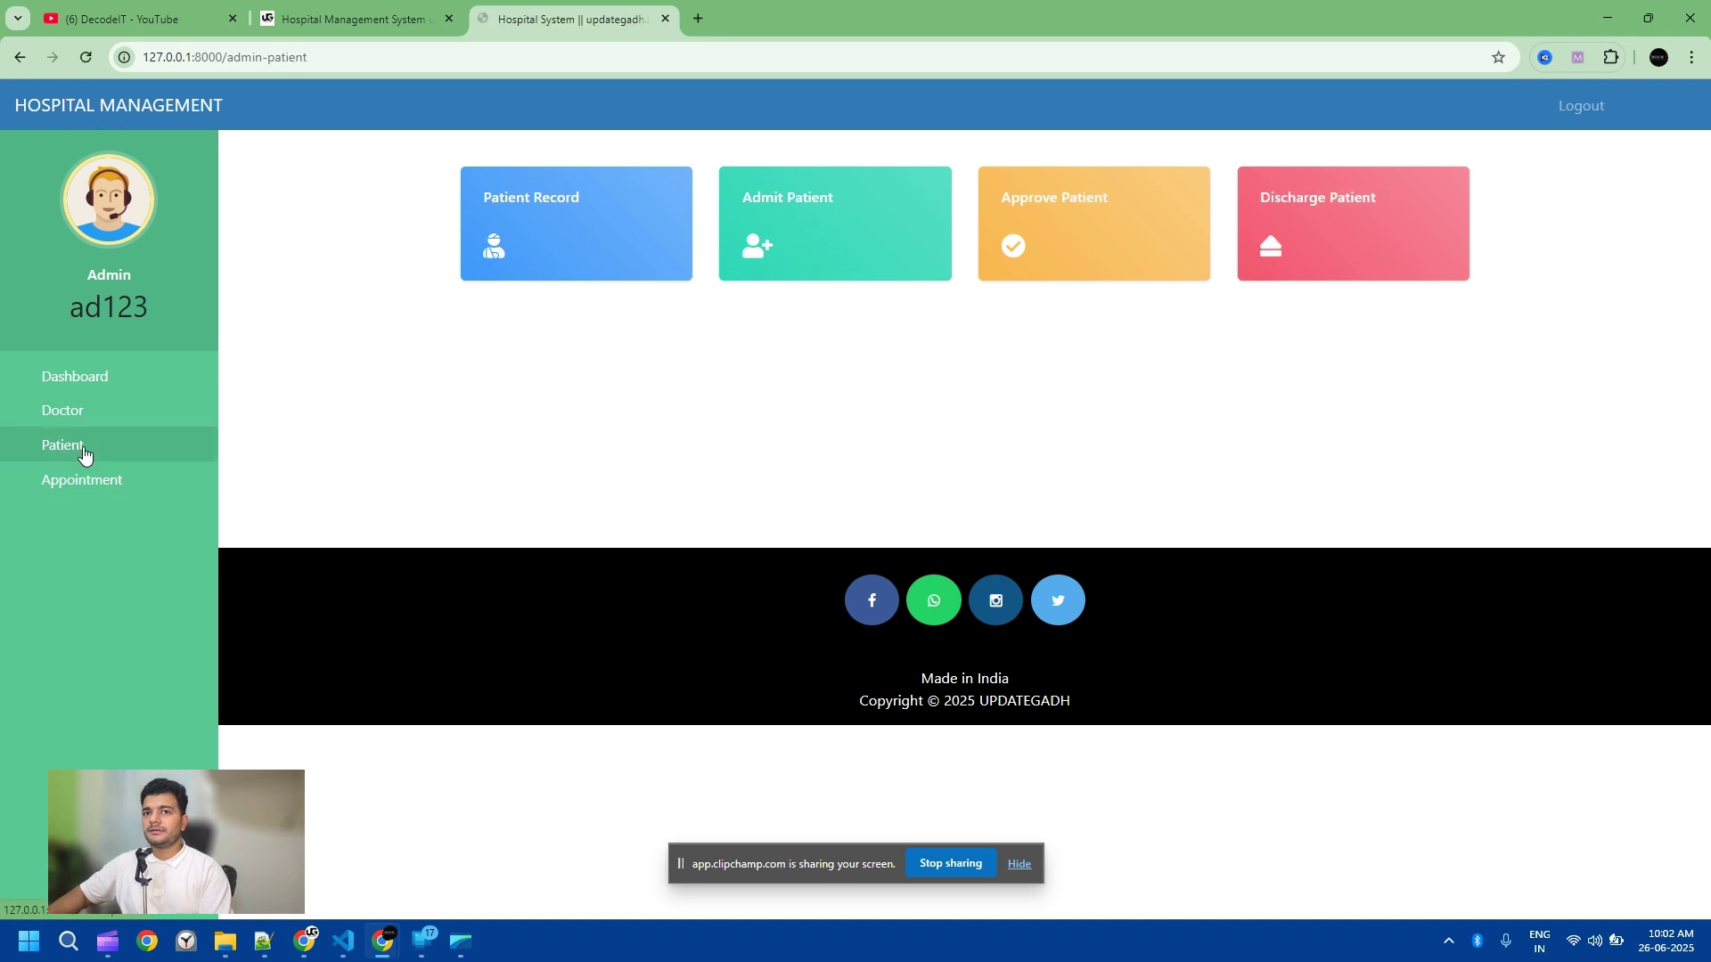
{"action": "left_click", "coordinate": [1058, 210]}
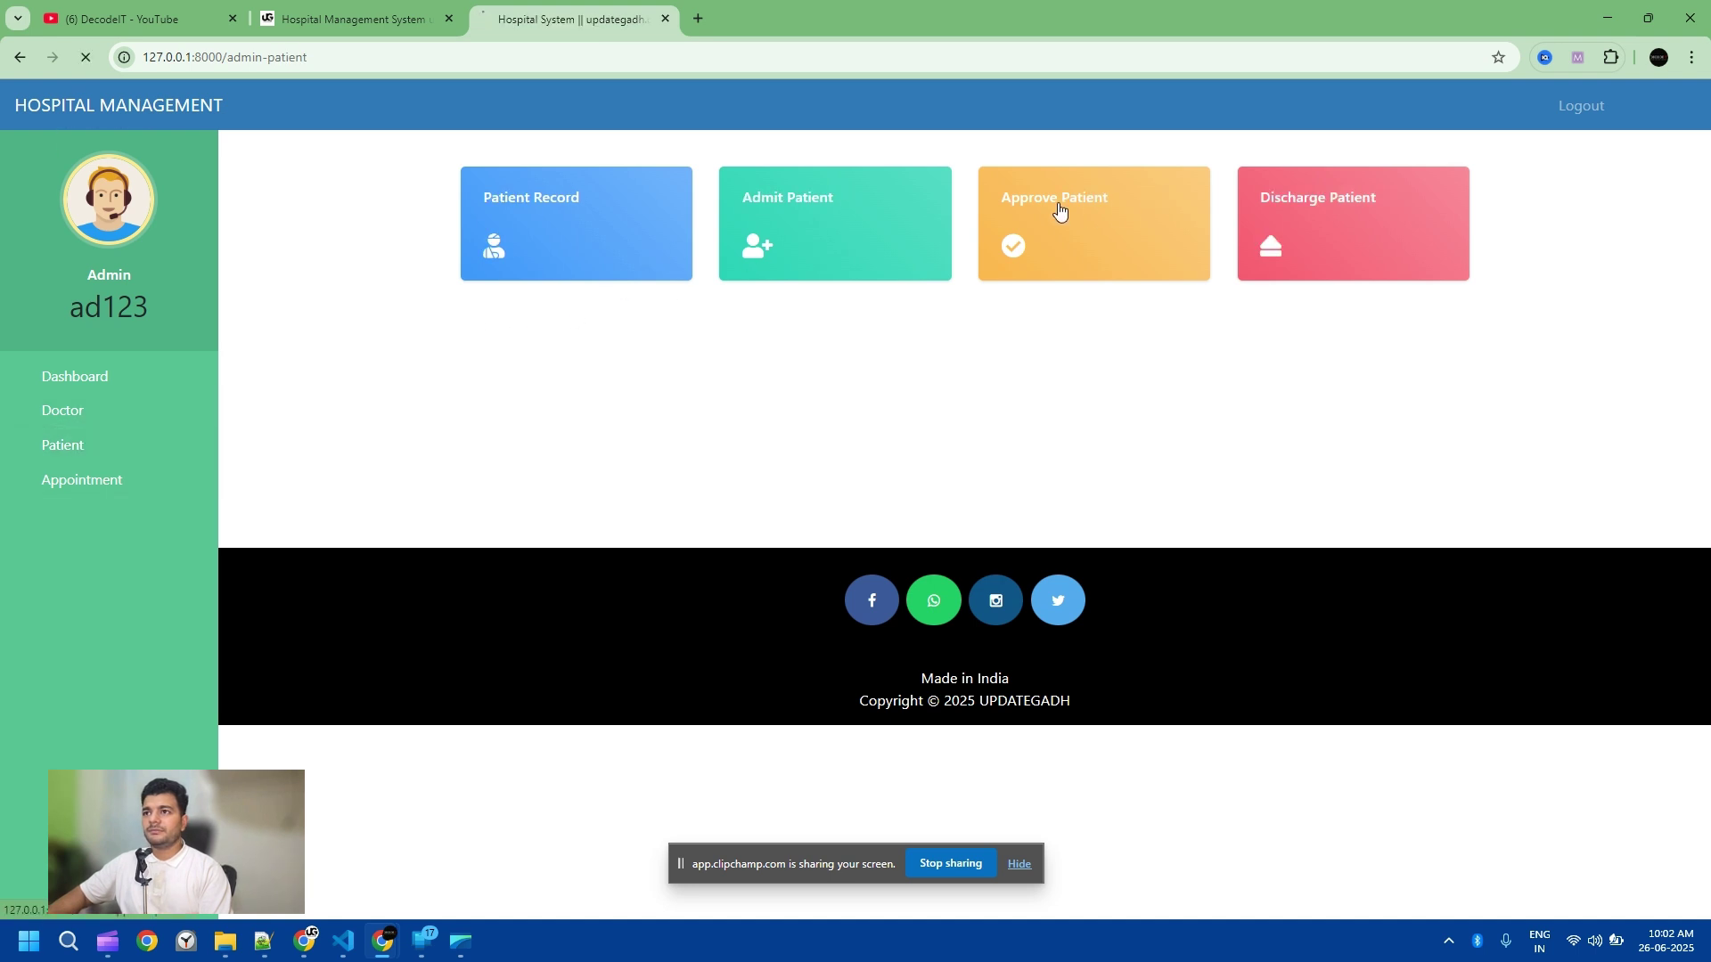
{"action": "left_click", "coordinate": [1267, 277]}
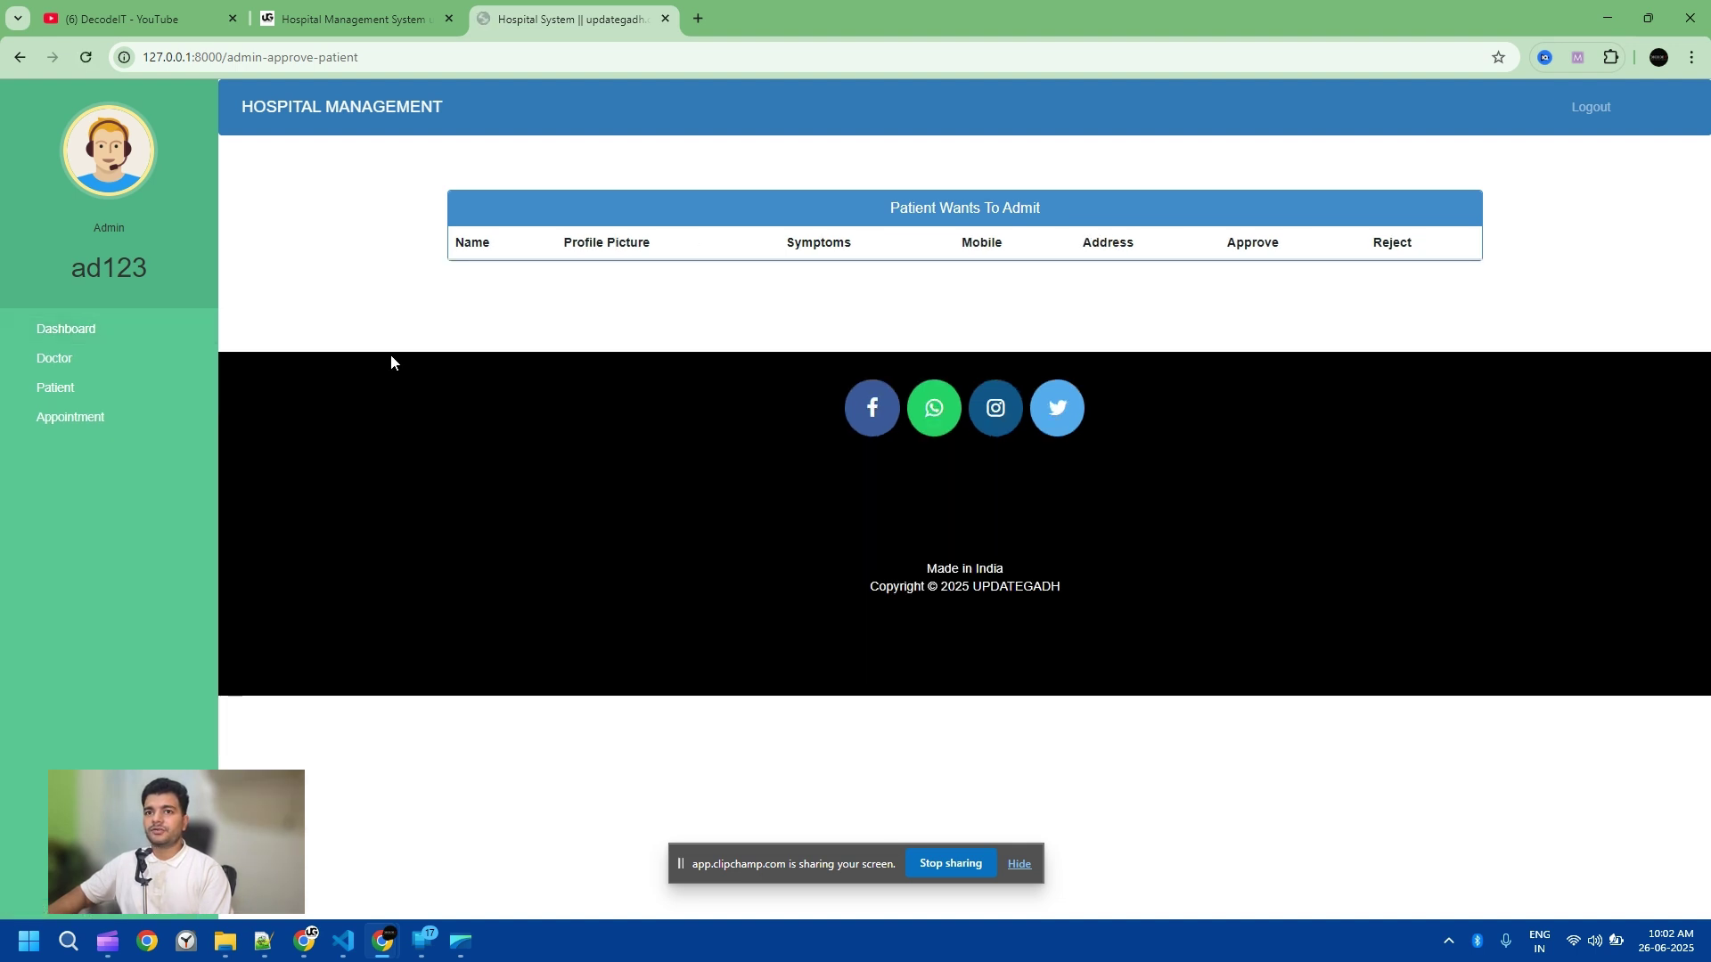
{"action": "left_click", "coordinate": [65, 389]}
{"action": "left_click", "coordinate": [572, 206]}
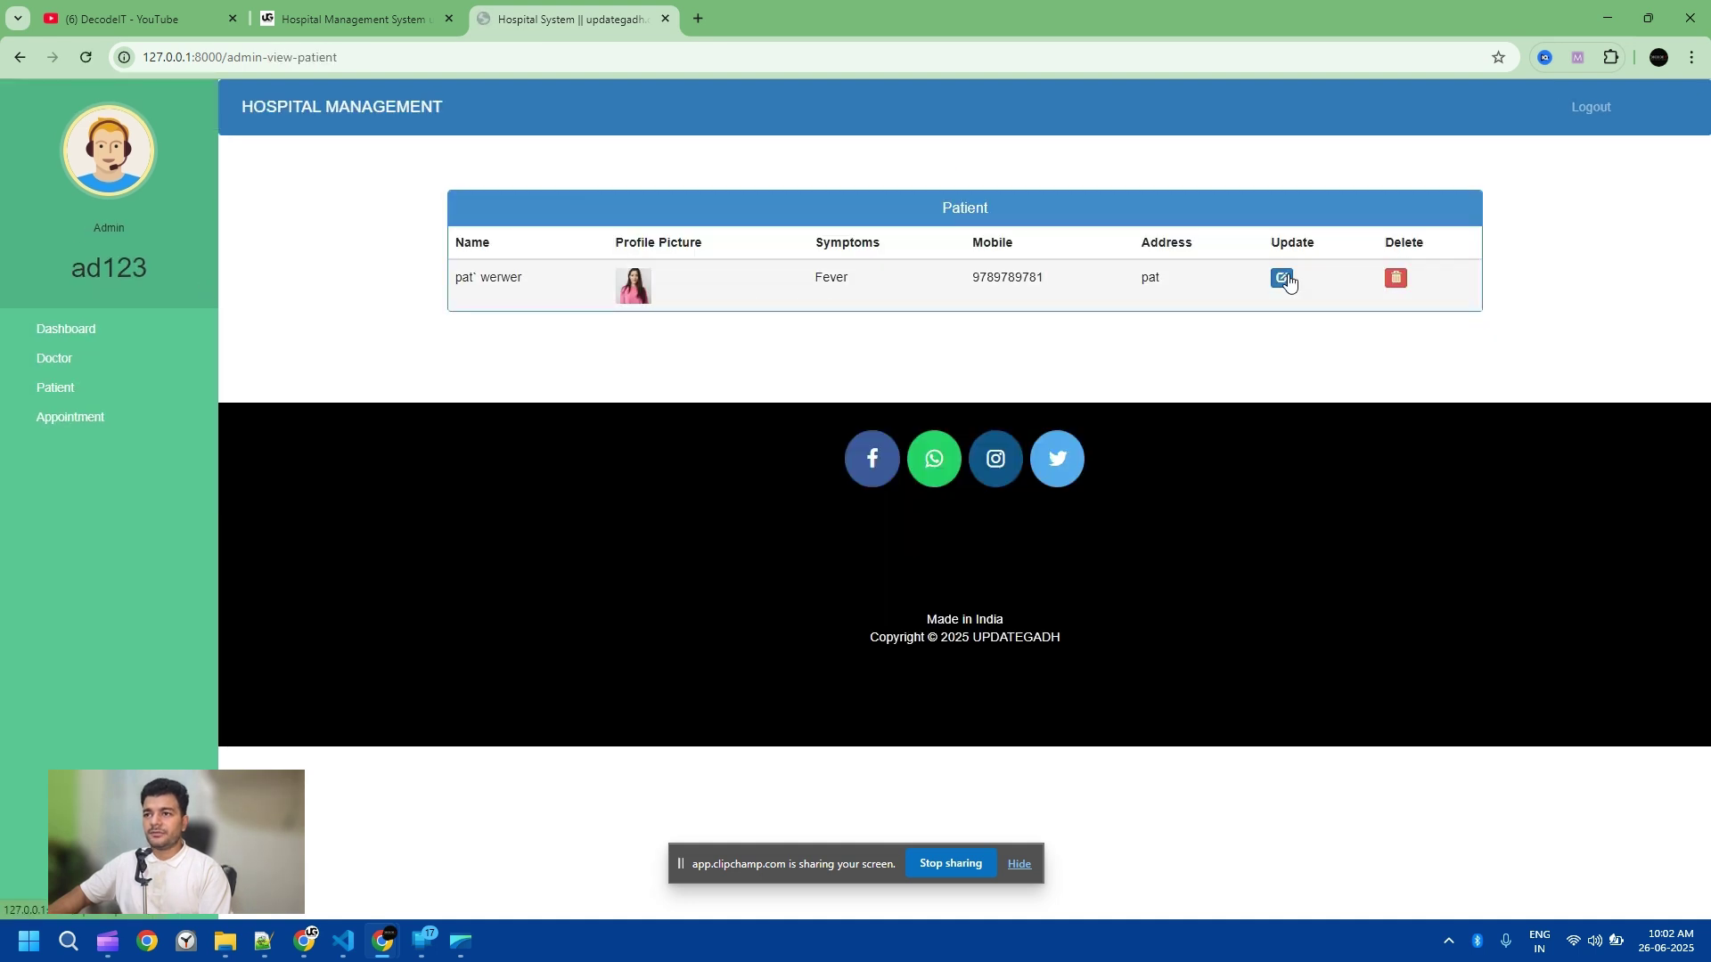
Step: Sign out of admin and log in with the approved patient's username and password
{"action": "left_click", "coordinate": [1588, 107]}
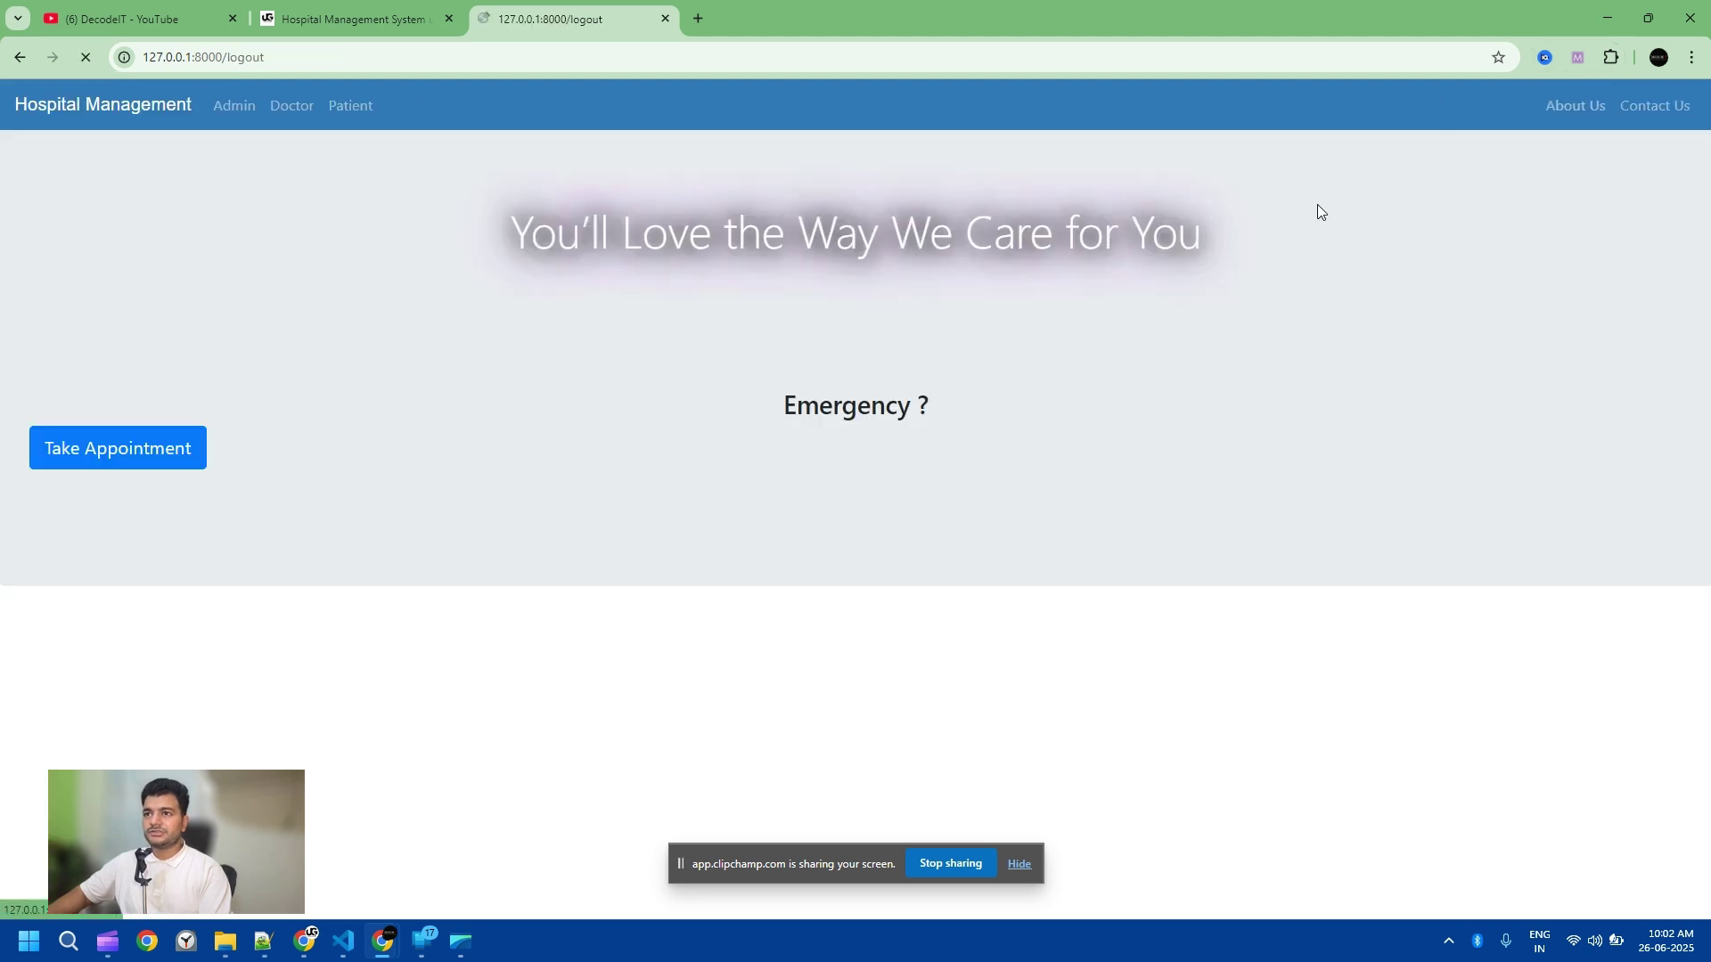
{"action": "left_click", "coordinate": [857, 449]}
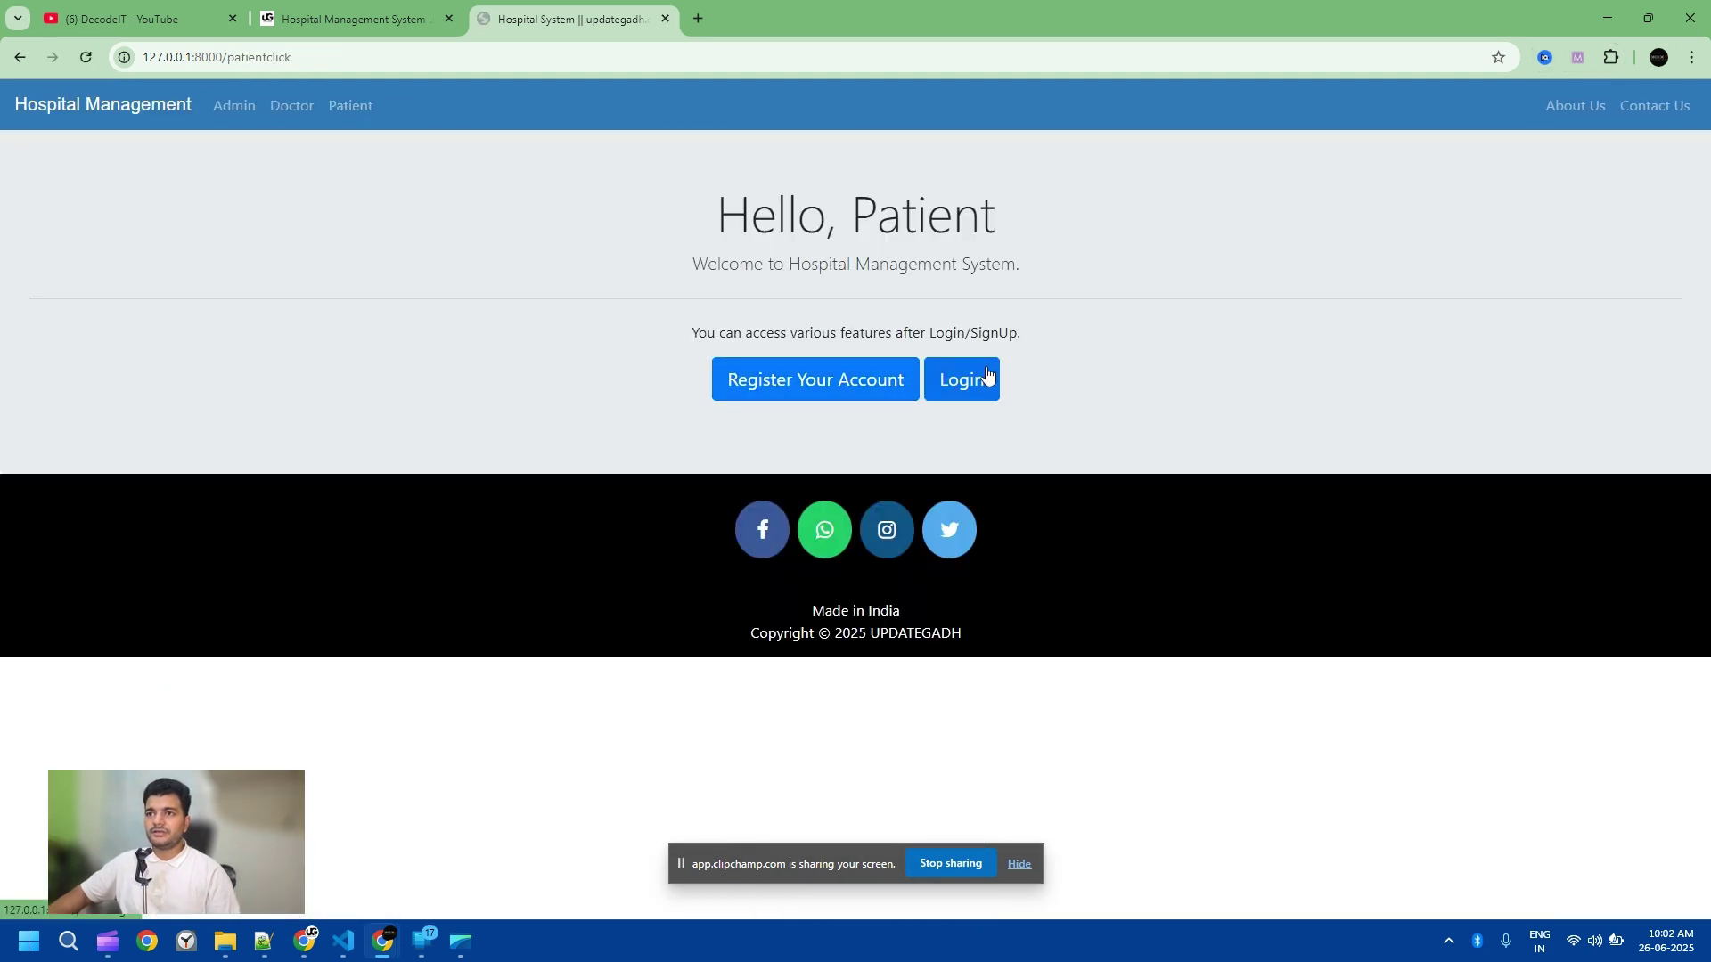
{"action": "left_click", "coordinate": [987, 375]}
{"action": "type", "text": "pat"}
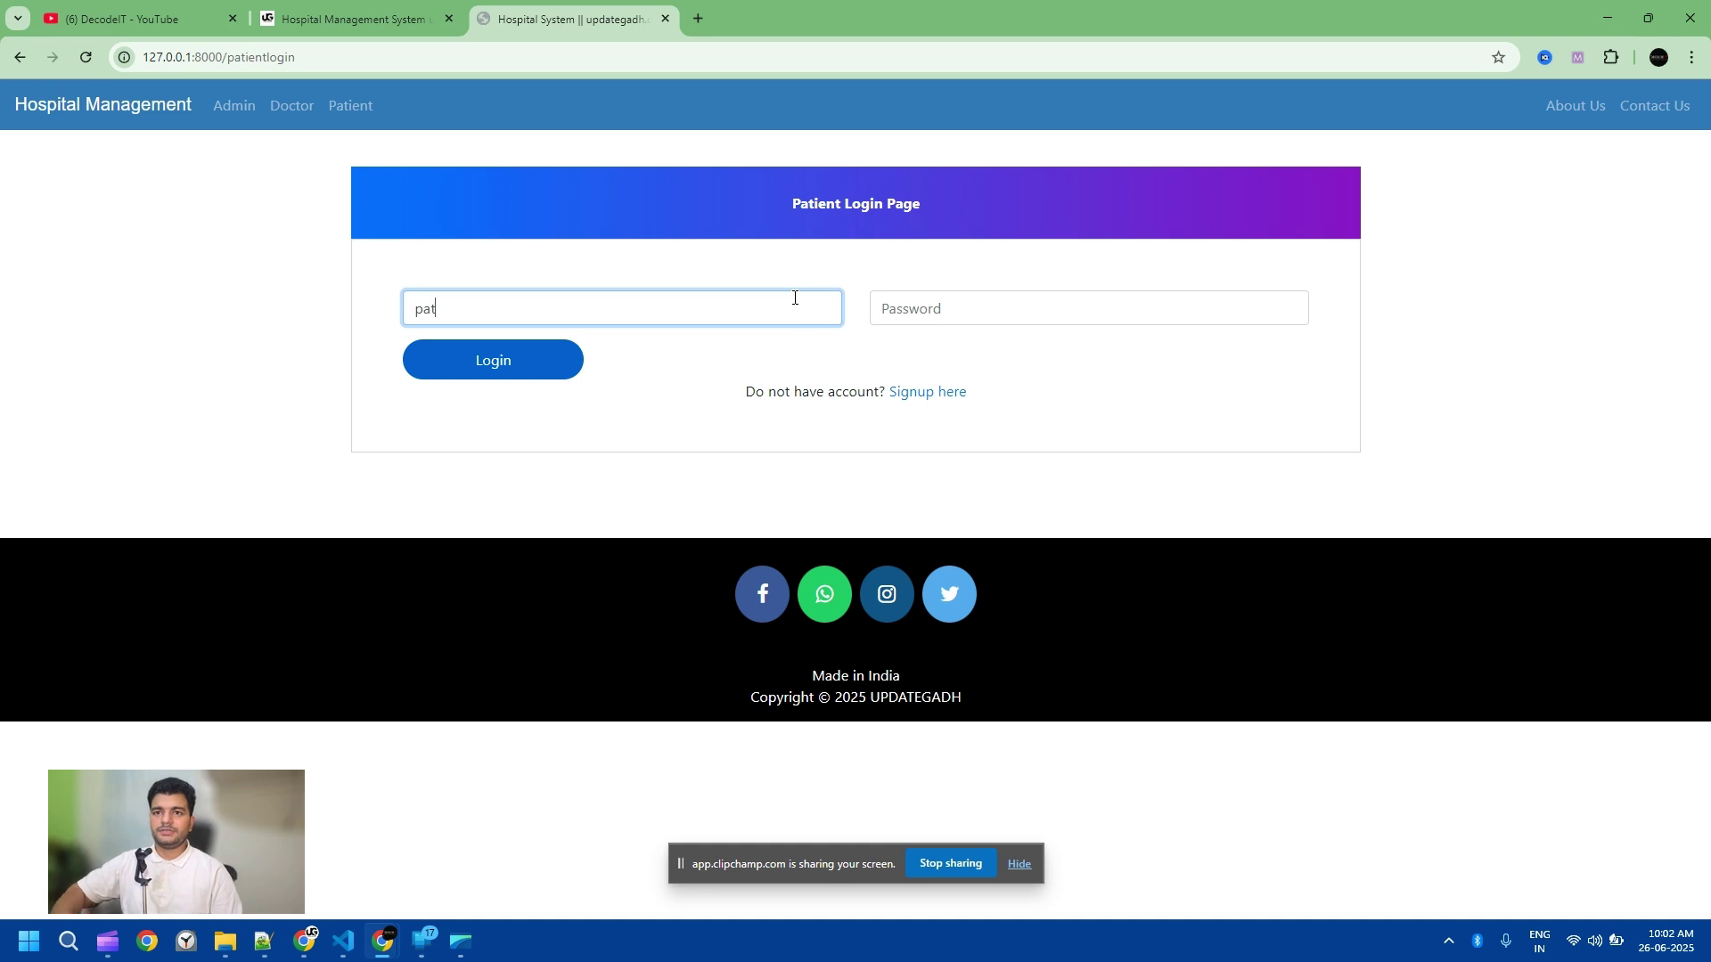
{"action": "left_click", "coordinate": [950, 313]}
{"action": "type", "text": "pat"}
{"action": "left_click", "coordinate": [531, 360]}
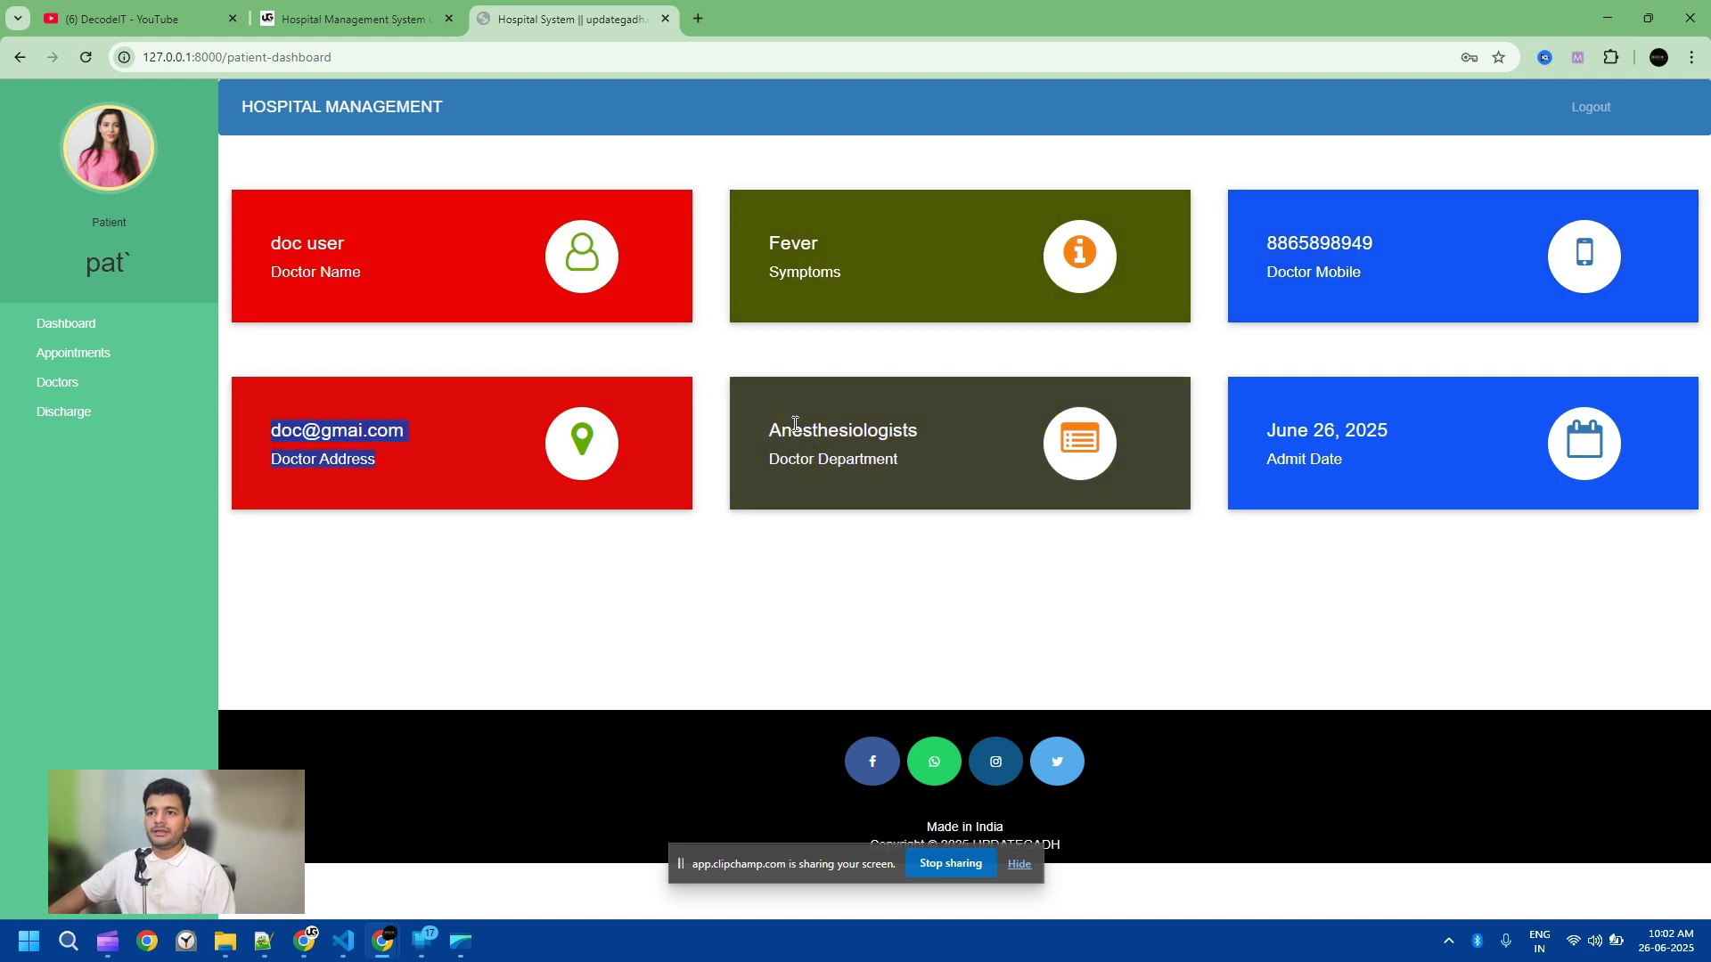
Step: Inspect the dashboard cards, highlighting the Anesthesiologists doctor's mobile number
{"action": "left_click", "coordinate": [856, 450]}
{"action": "left_click_drag", "start_coordinate": [1261, 237], "coordinate": [1365, 277]}
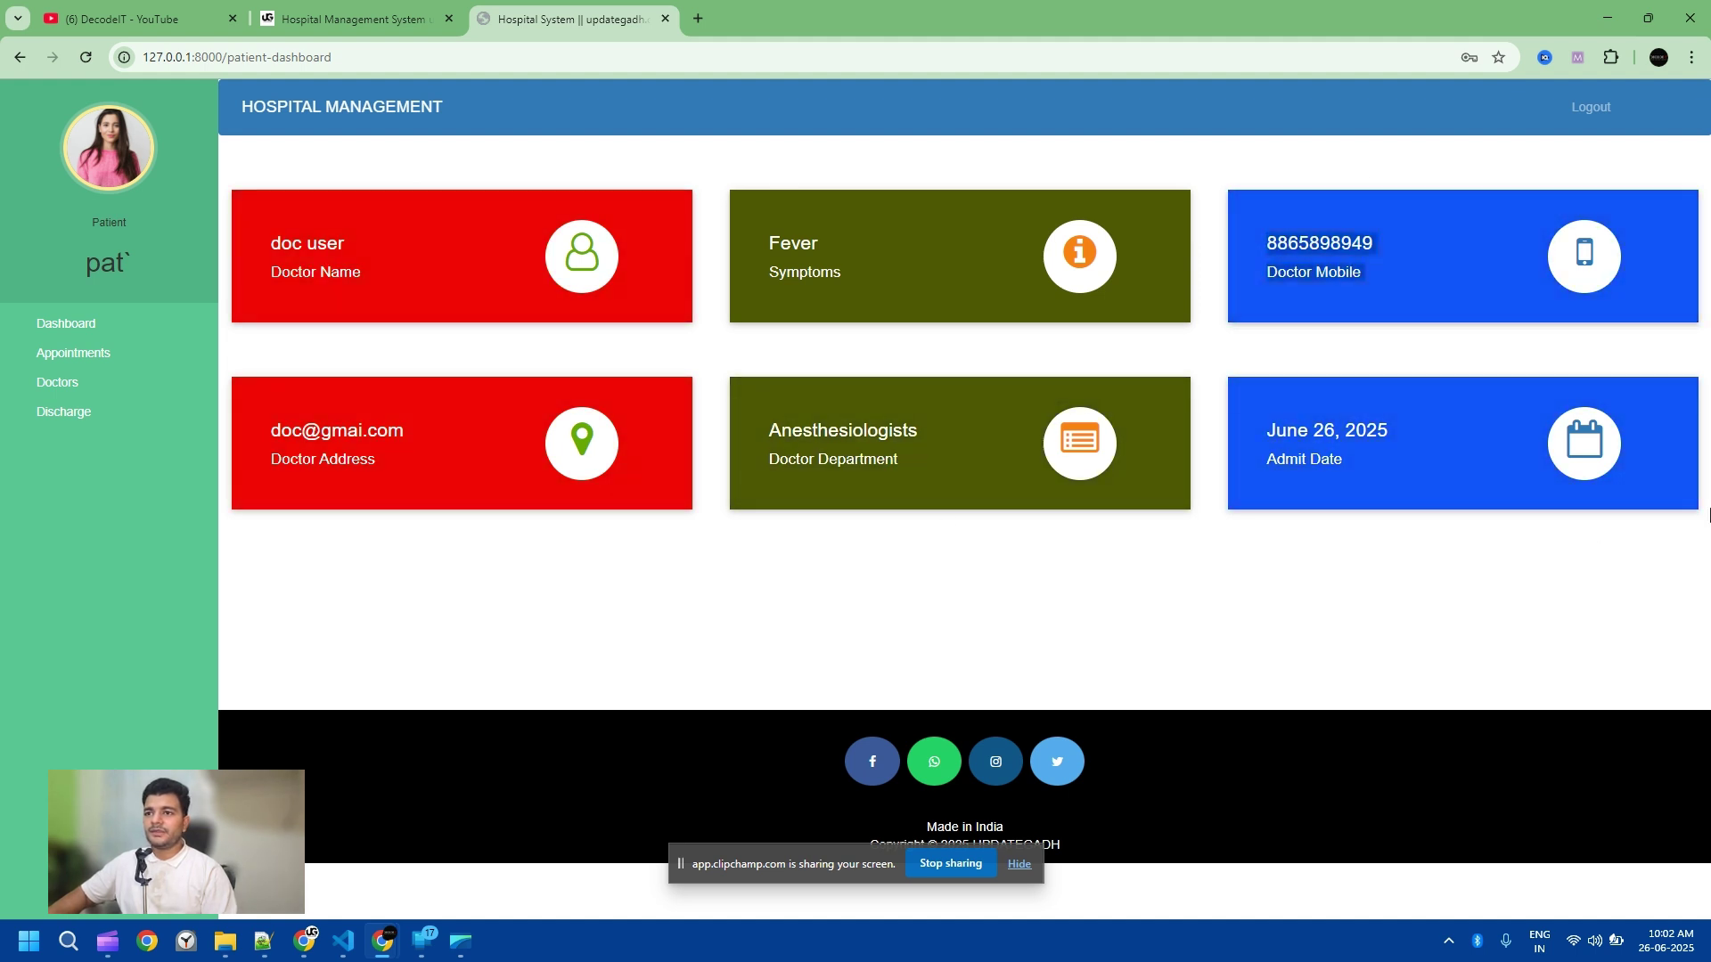
{"action": "left_click", "coordinate": [1516, 473]}
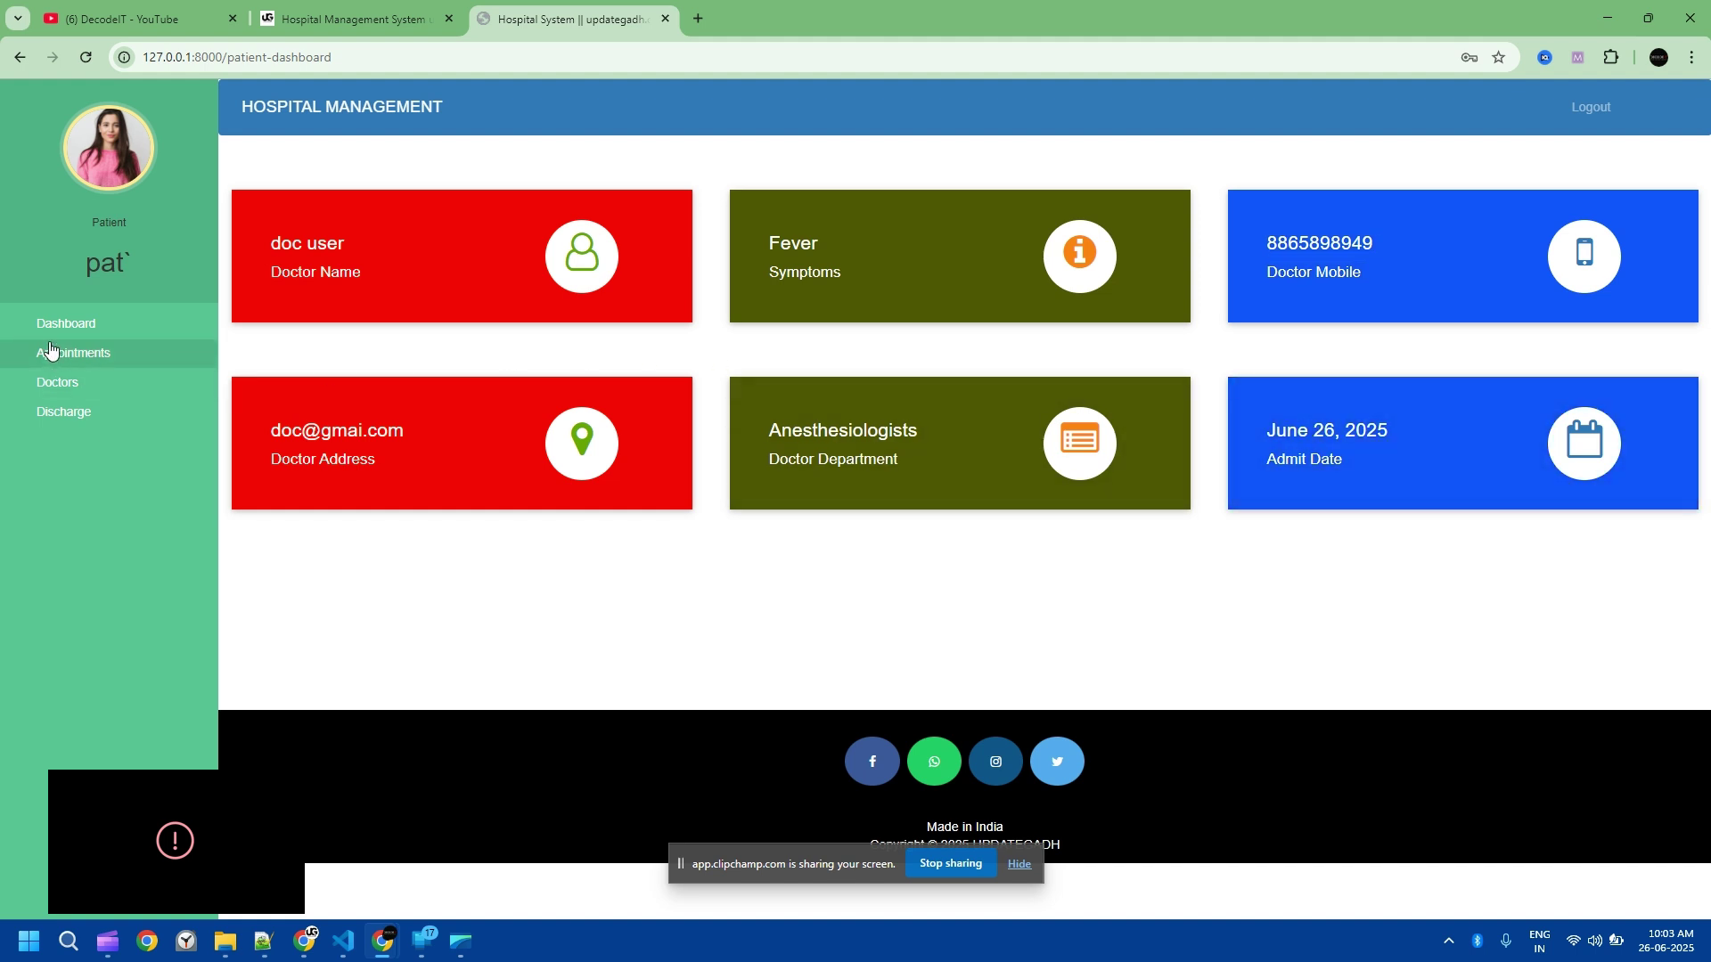
Step: View the patient's Doctors list and Discharge status, then go to Appointments
{"action": "left_click", "coordinate": [59, 384]}
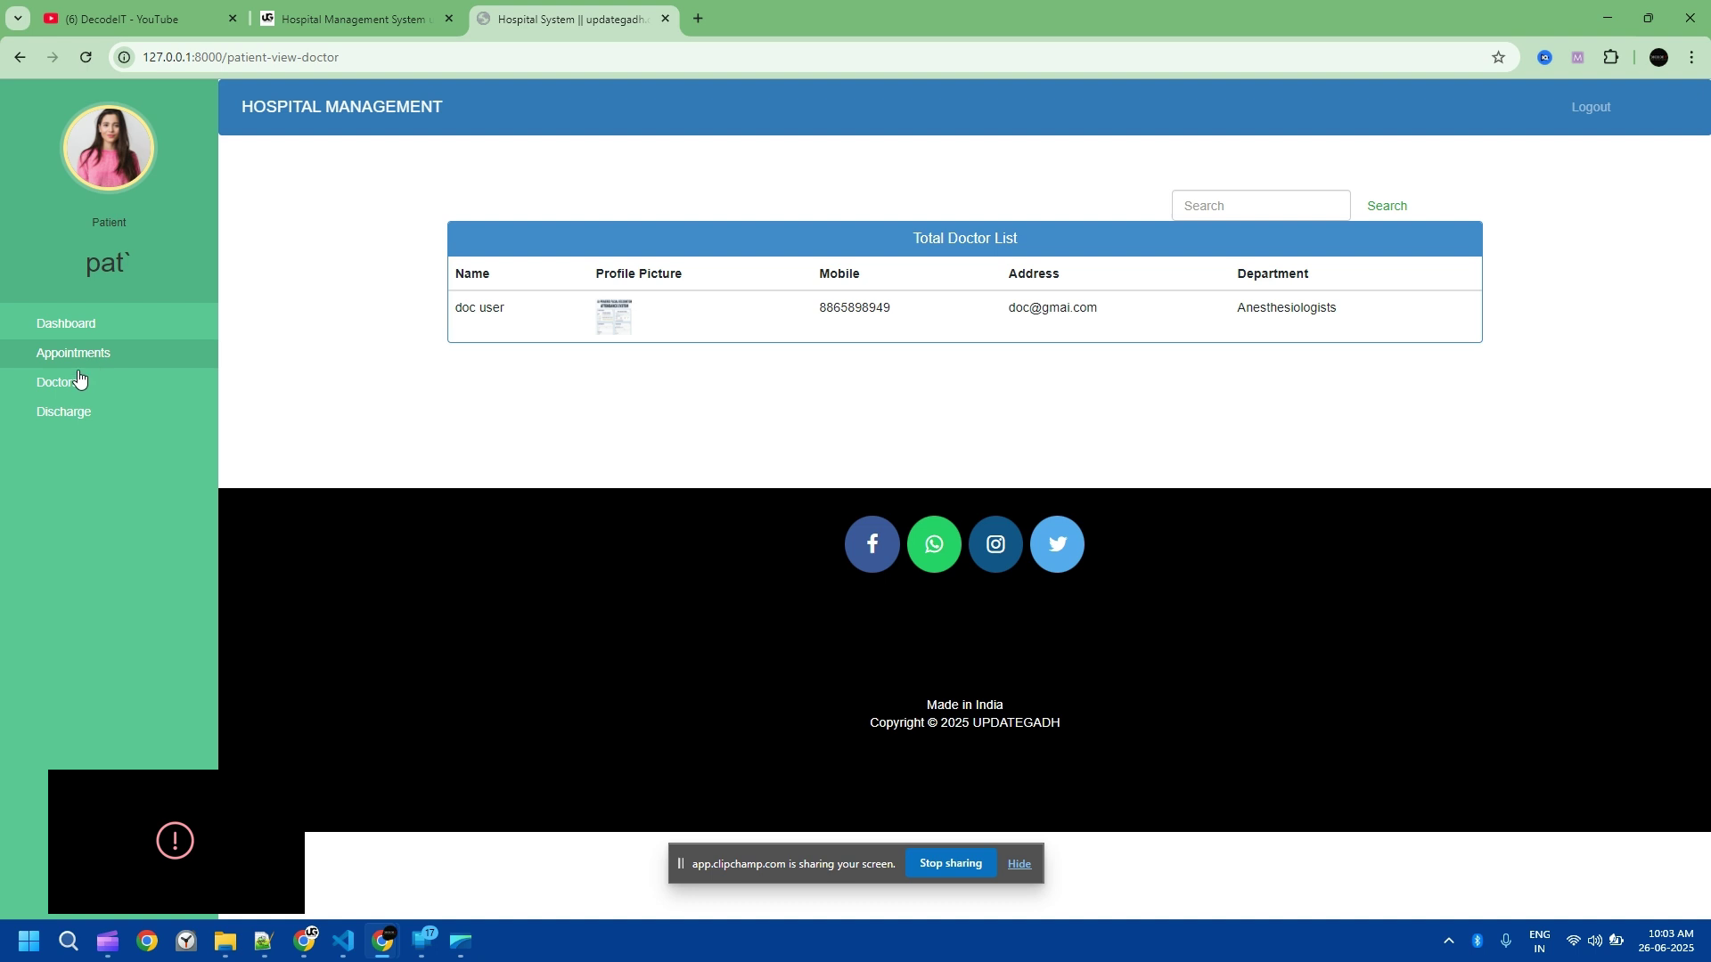
{"action": "left_click", "coordinate": [59, 393]}
{"action": "left_click", "coordinate": [62, 425]}
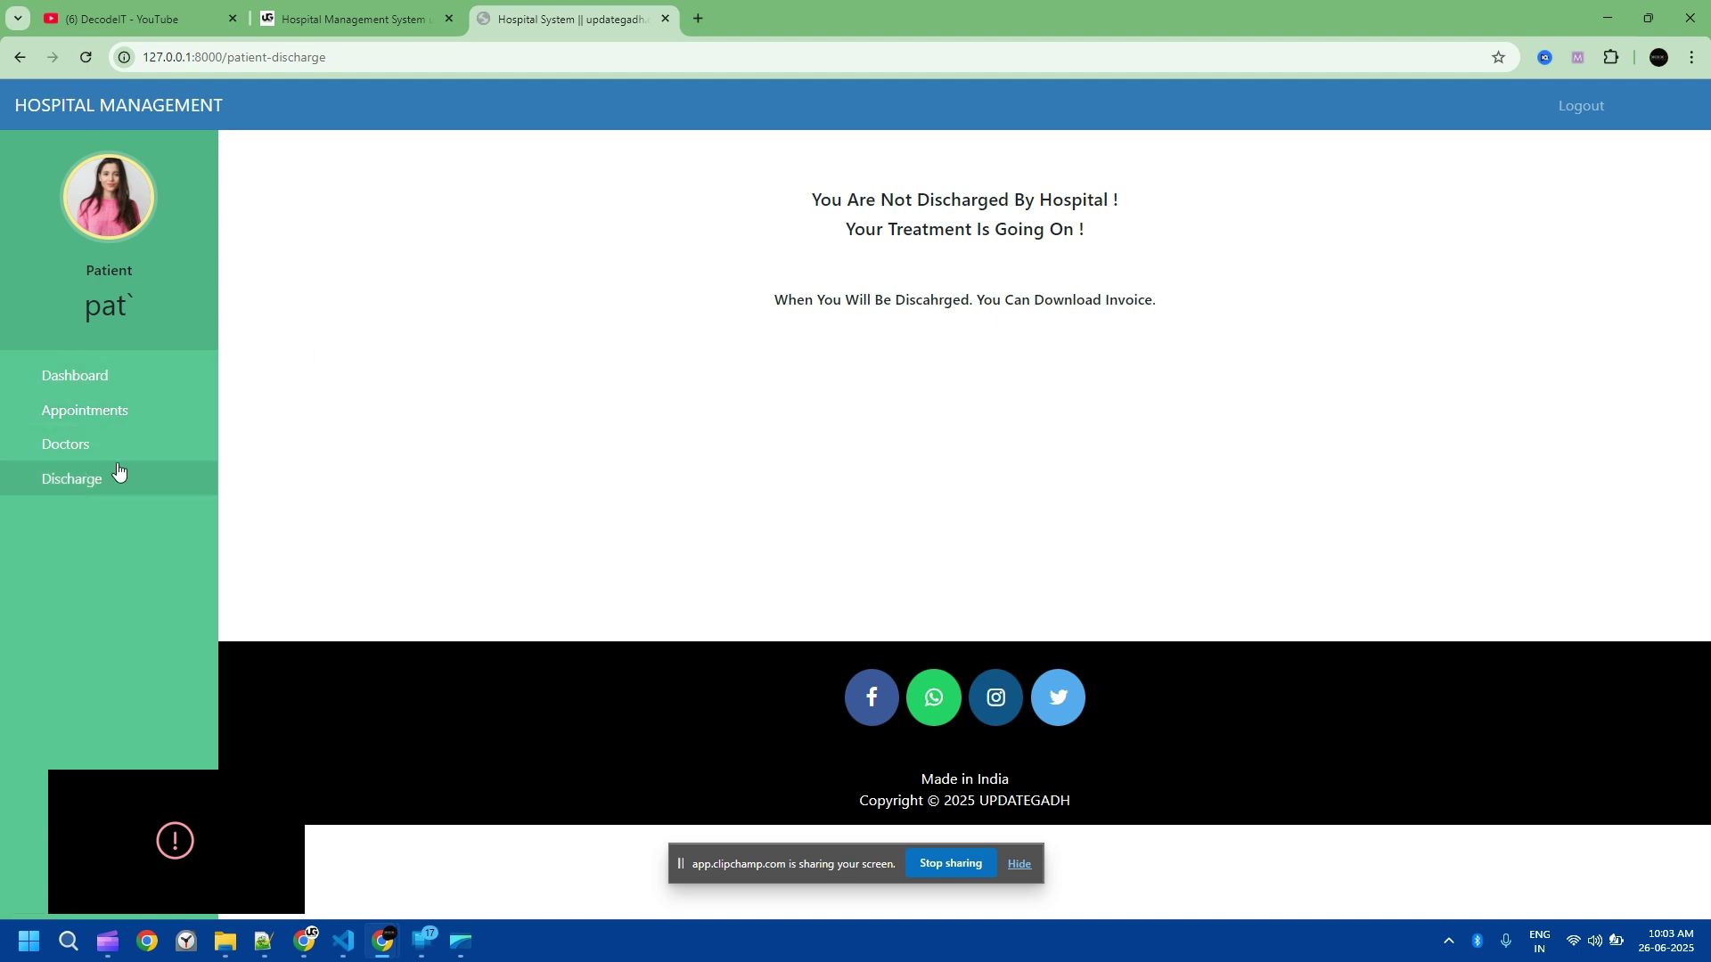
{"action": "left_click", "coordinate": [98, 412]}
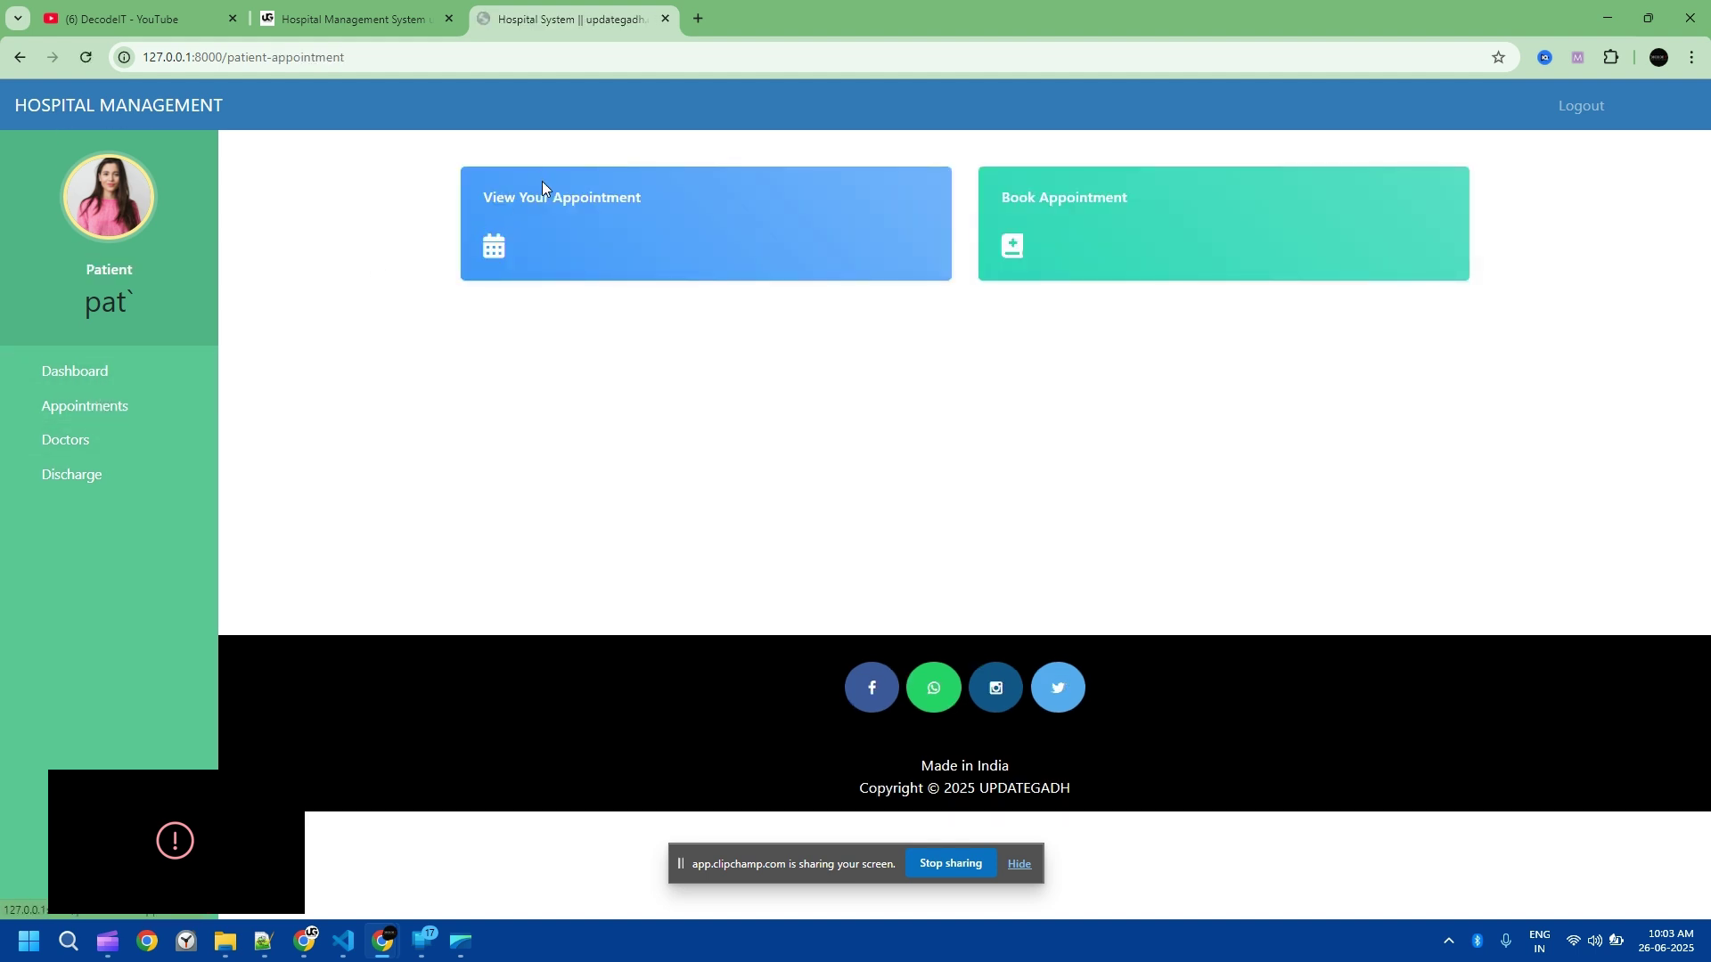
Step: Book an appointment with the Anesthesiologists doctor, described as 'YES i need appointment'
{"action": "left_click", "coordinate": [1056, 210]}
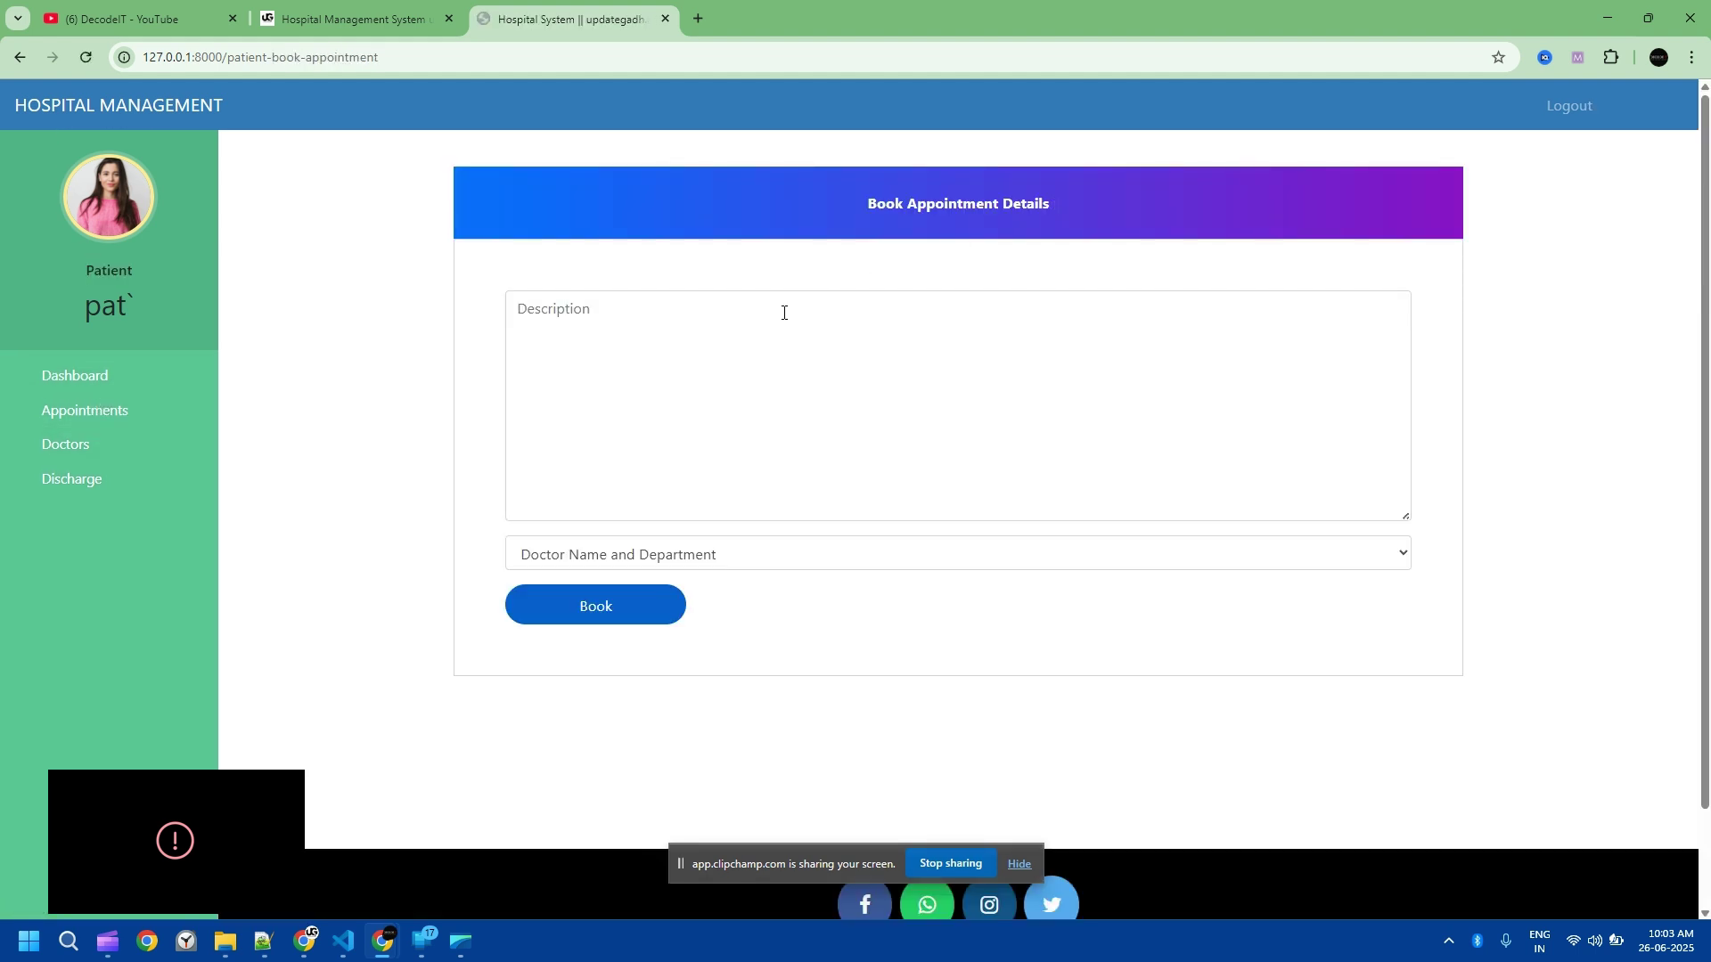
{"action": "left_click", "coordinate": [638, 373]}
{"action": "type", "text": "YES i need appointment"}
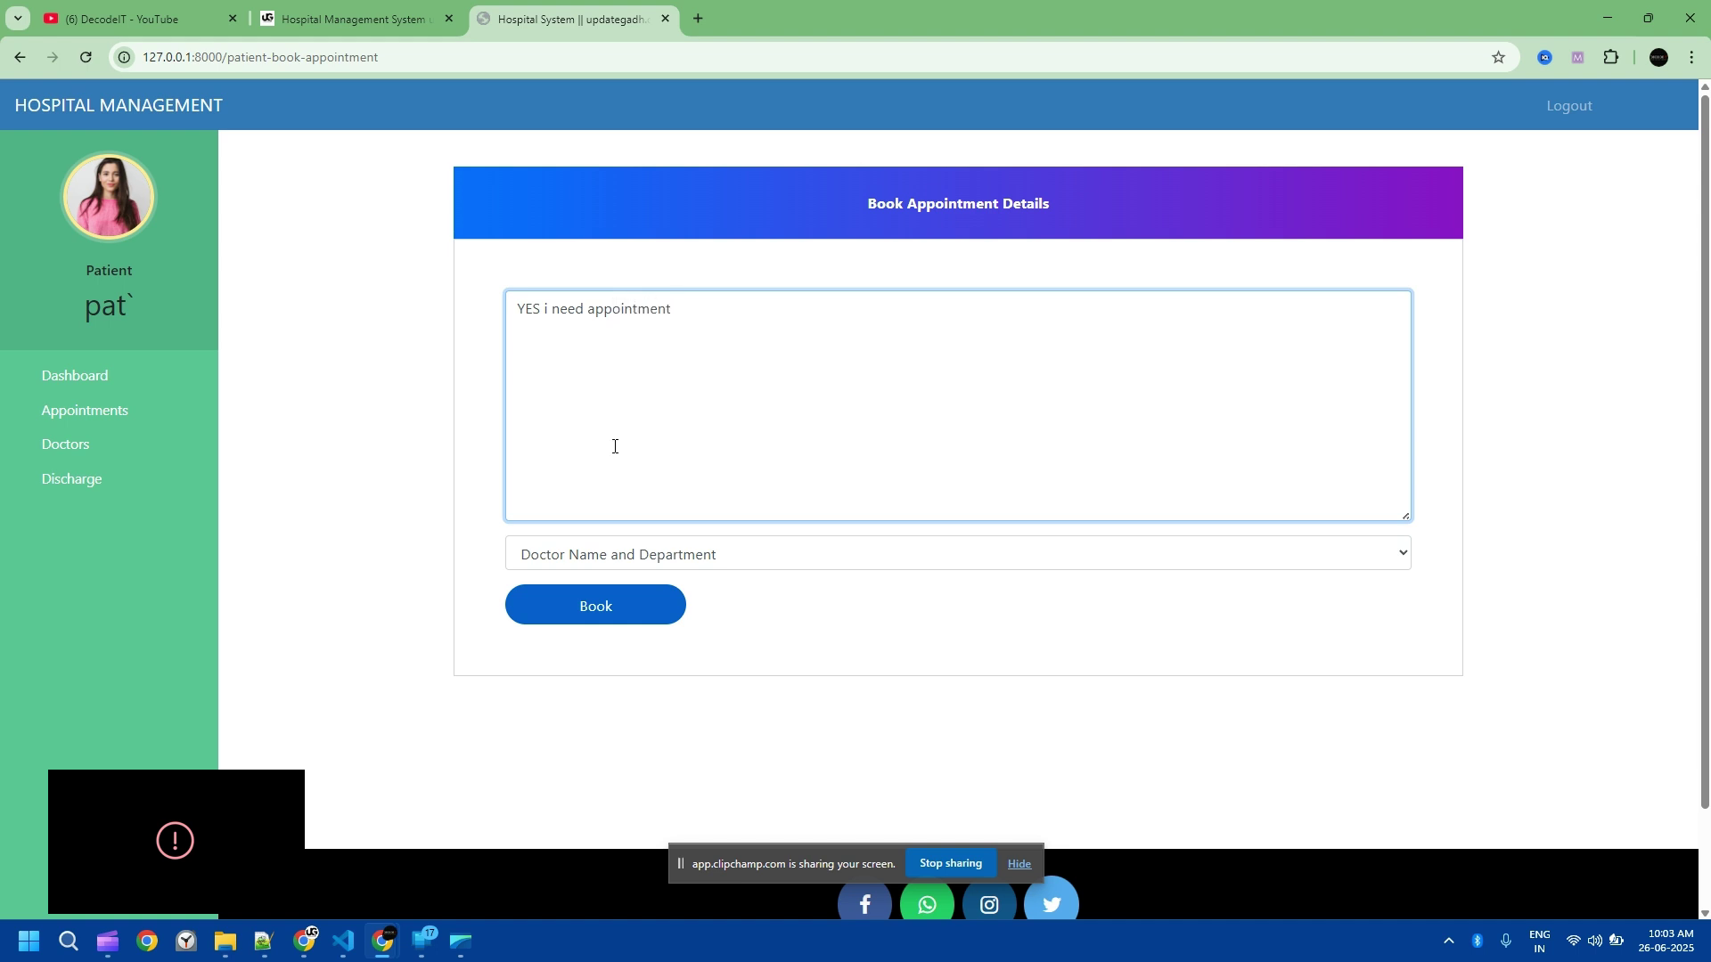
{"action": "left_click", "coordinate": [618, 558]}
{"action": "left_click", "coordinate": [615, 608]}
{"action": "left_click", "coordinate": [615, 607]}
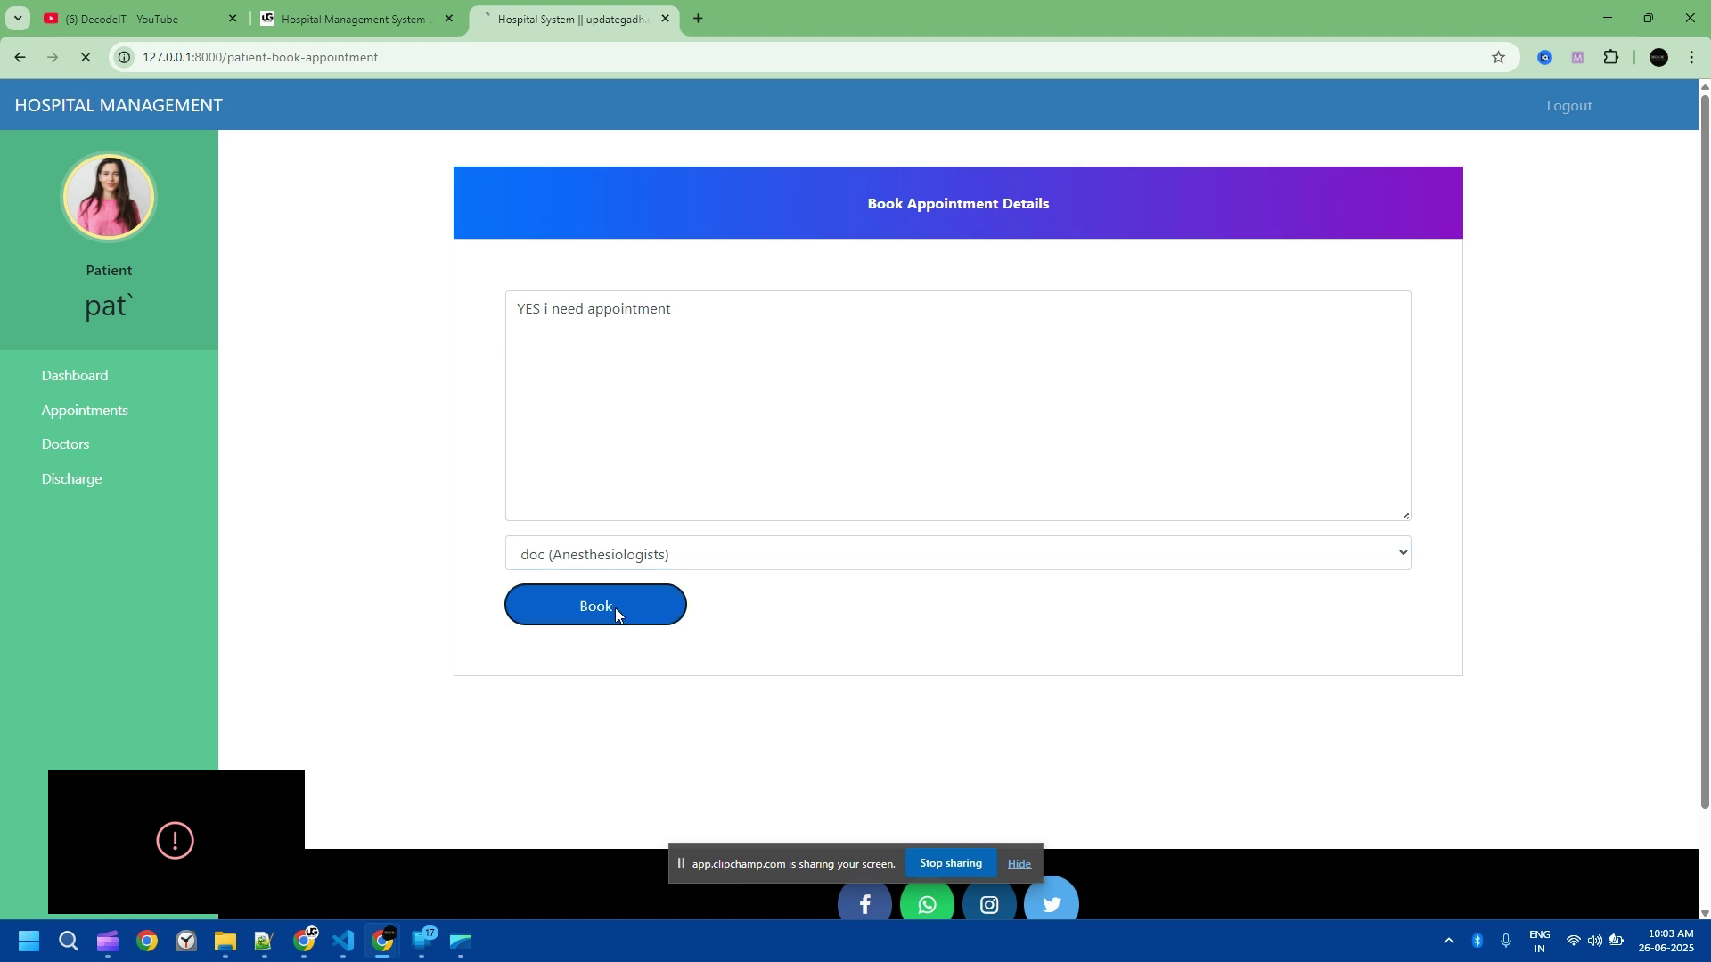
Step: Return to the patient dashboard, check the doctor's address, and reopen the Appointments section
{"action": "left_click", "coordinate": [73, 325]}
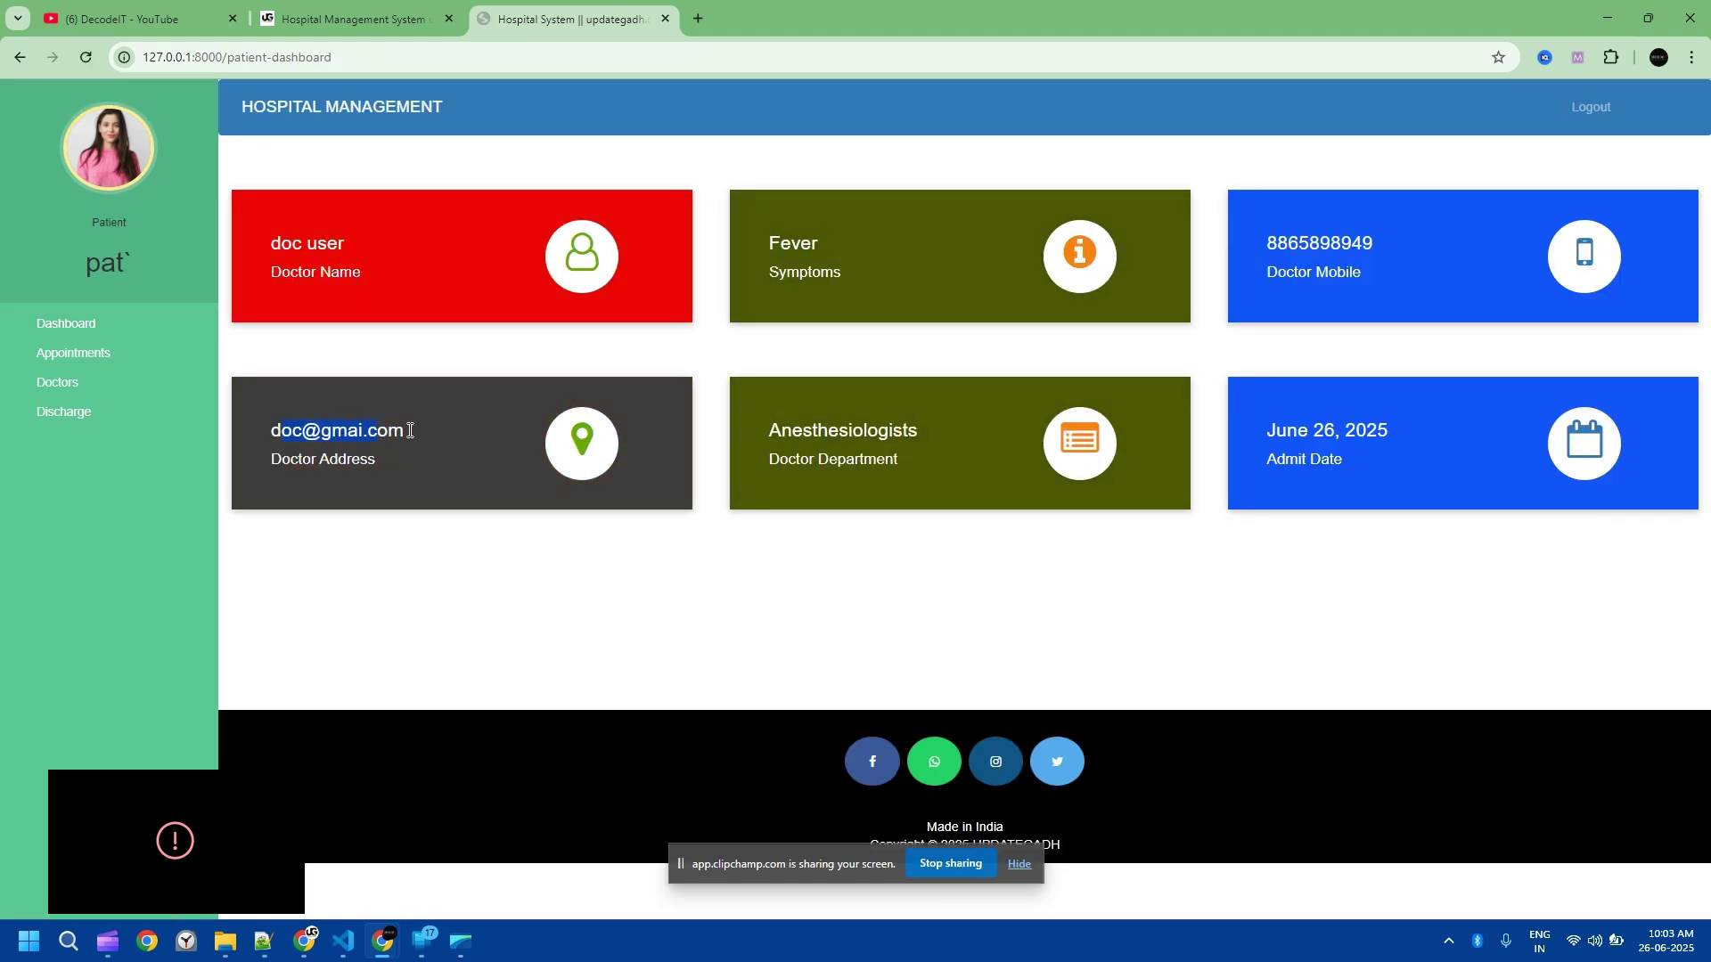
{"action": "left_click_drag", "start_coordinate": [410, 430], "coordinate": [411, 431]}
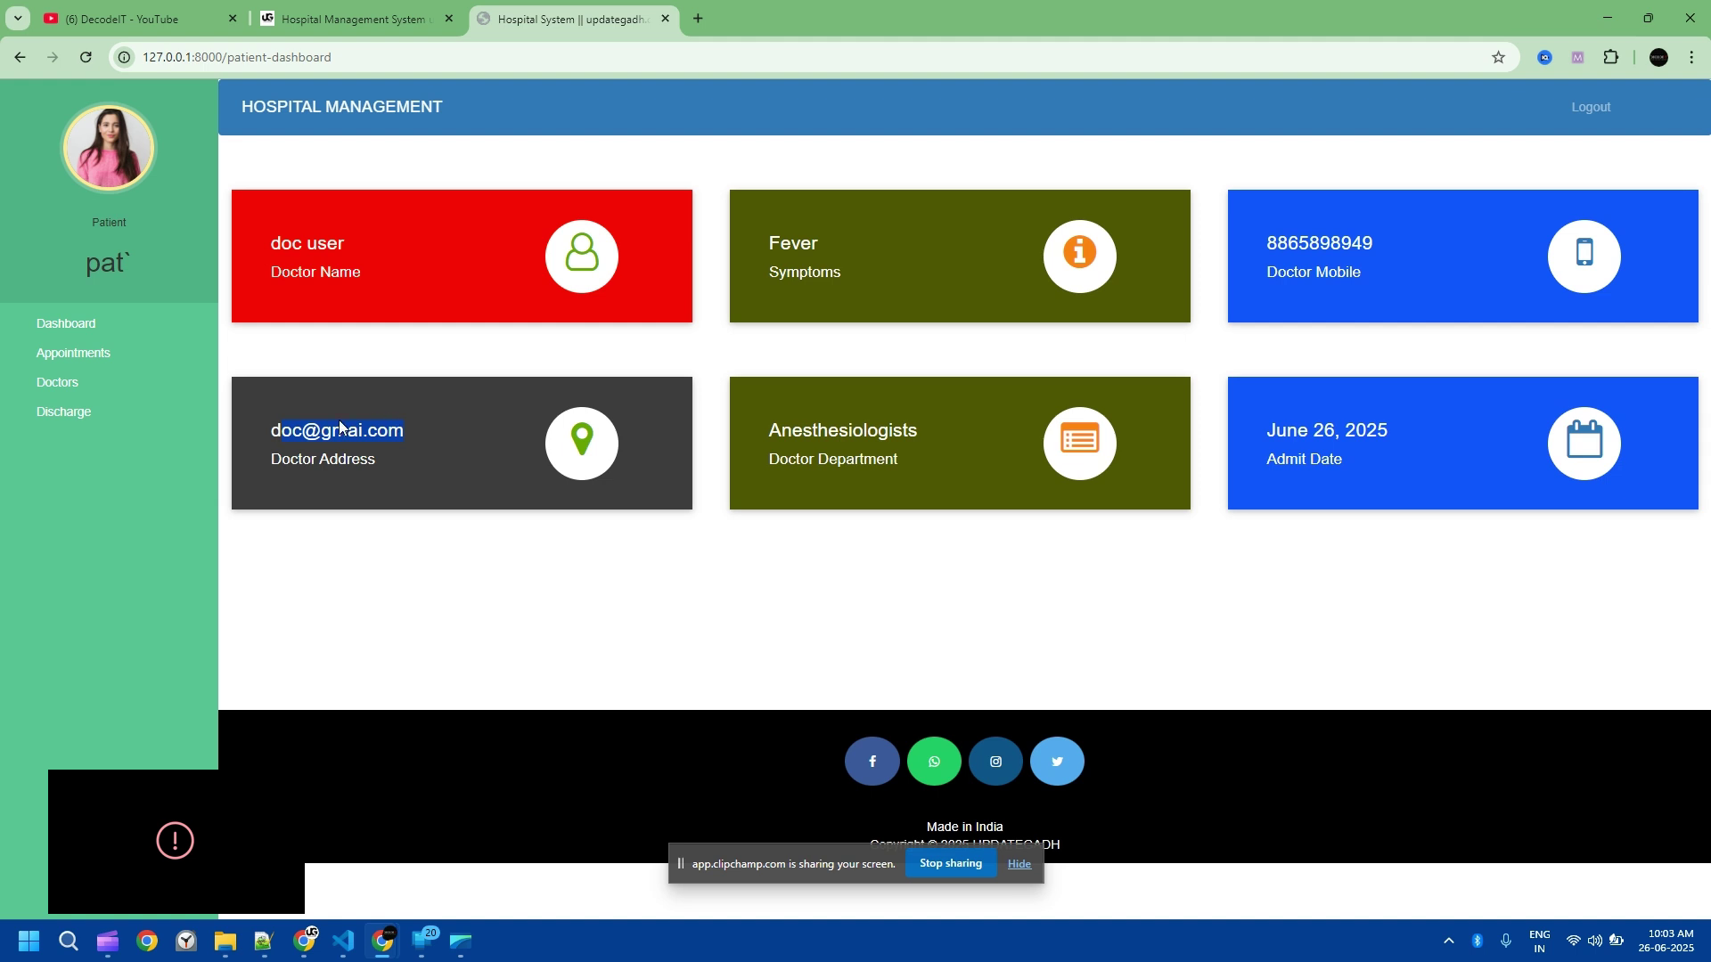
{"action": "left_click", "coordinate": [79, 352]}
{"action": "left_click", "coordinate": [42, 355]}
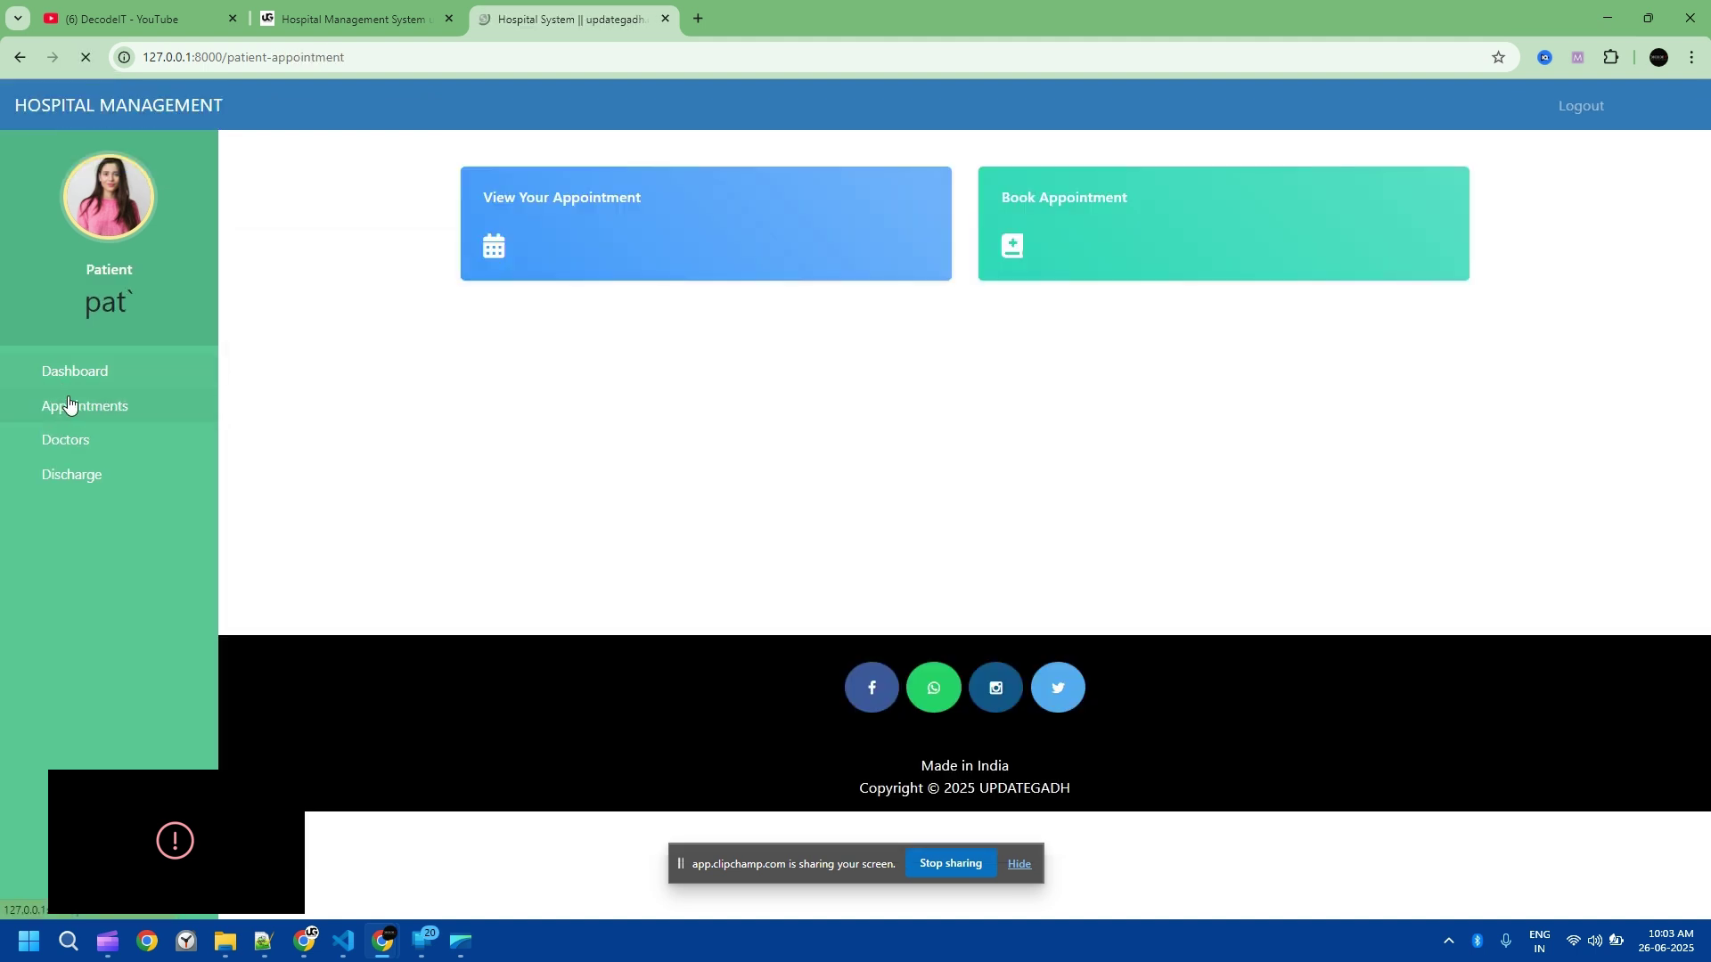
Step: Check the booked appointment shows Pending, view the Doctors list, then log out of the patient account
{"action": "left_click", "coordinate": [613, 219]}
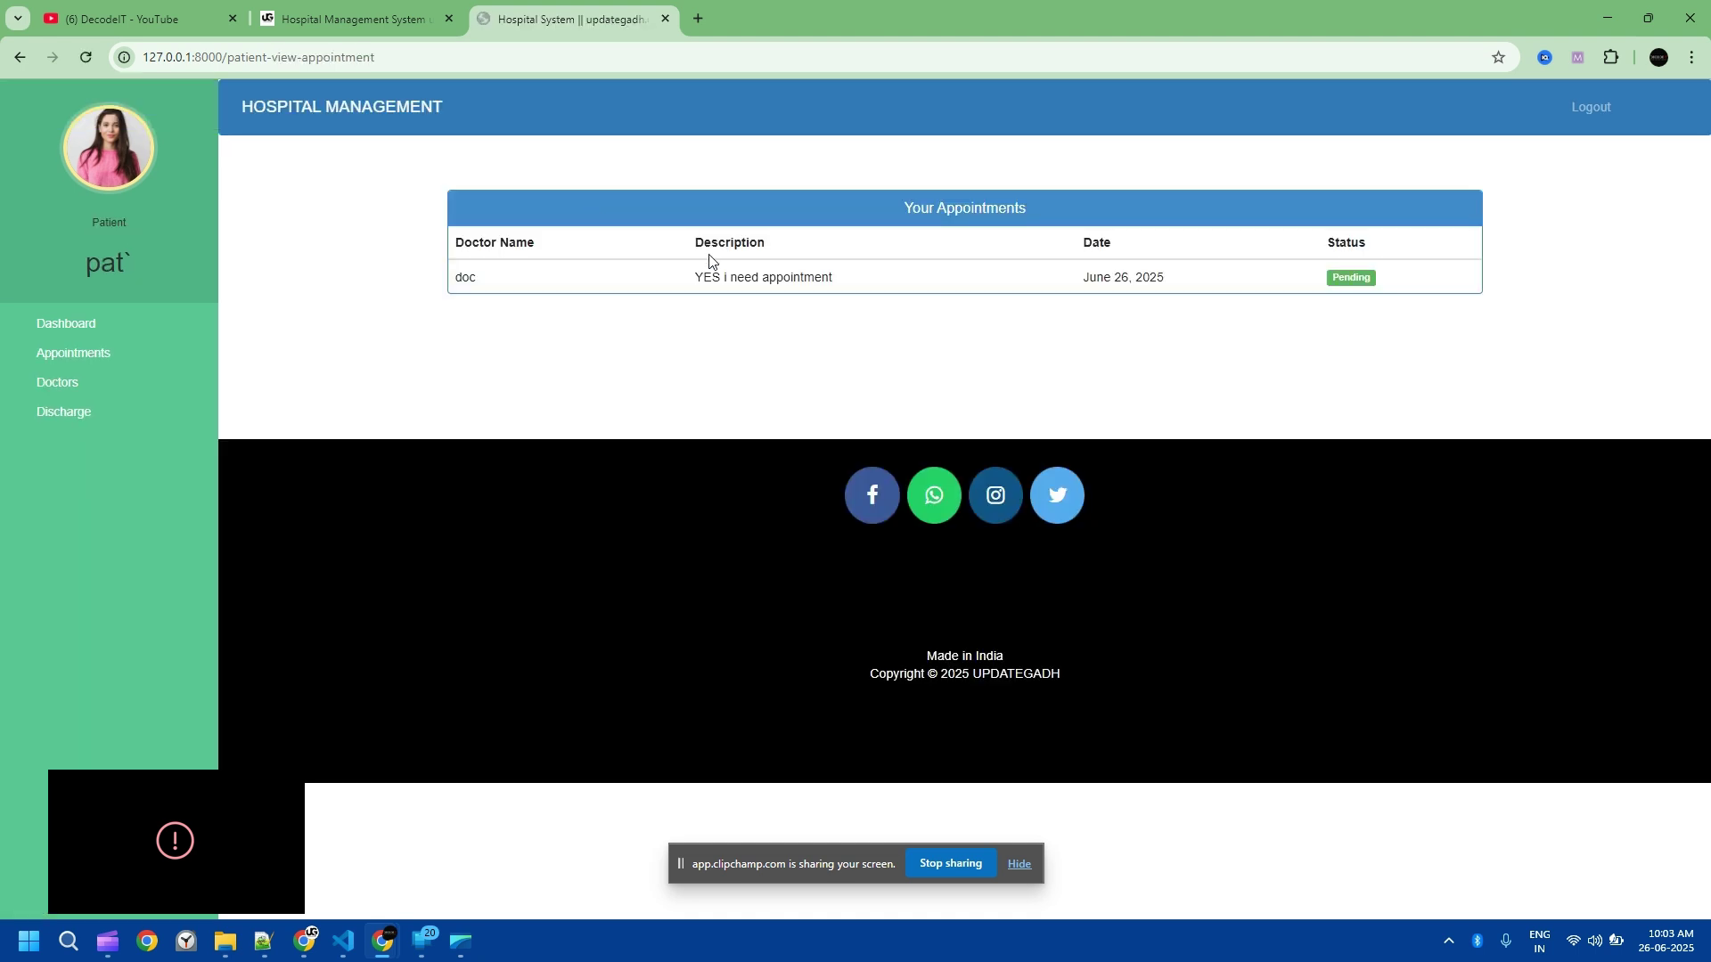
{"action": "left_click", "coordinate": [60, 383]}
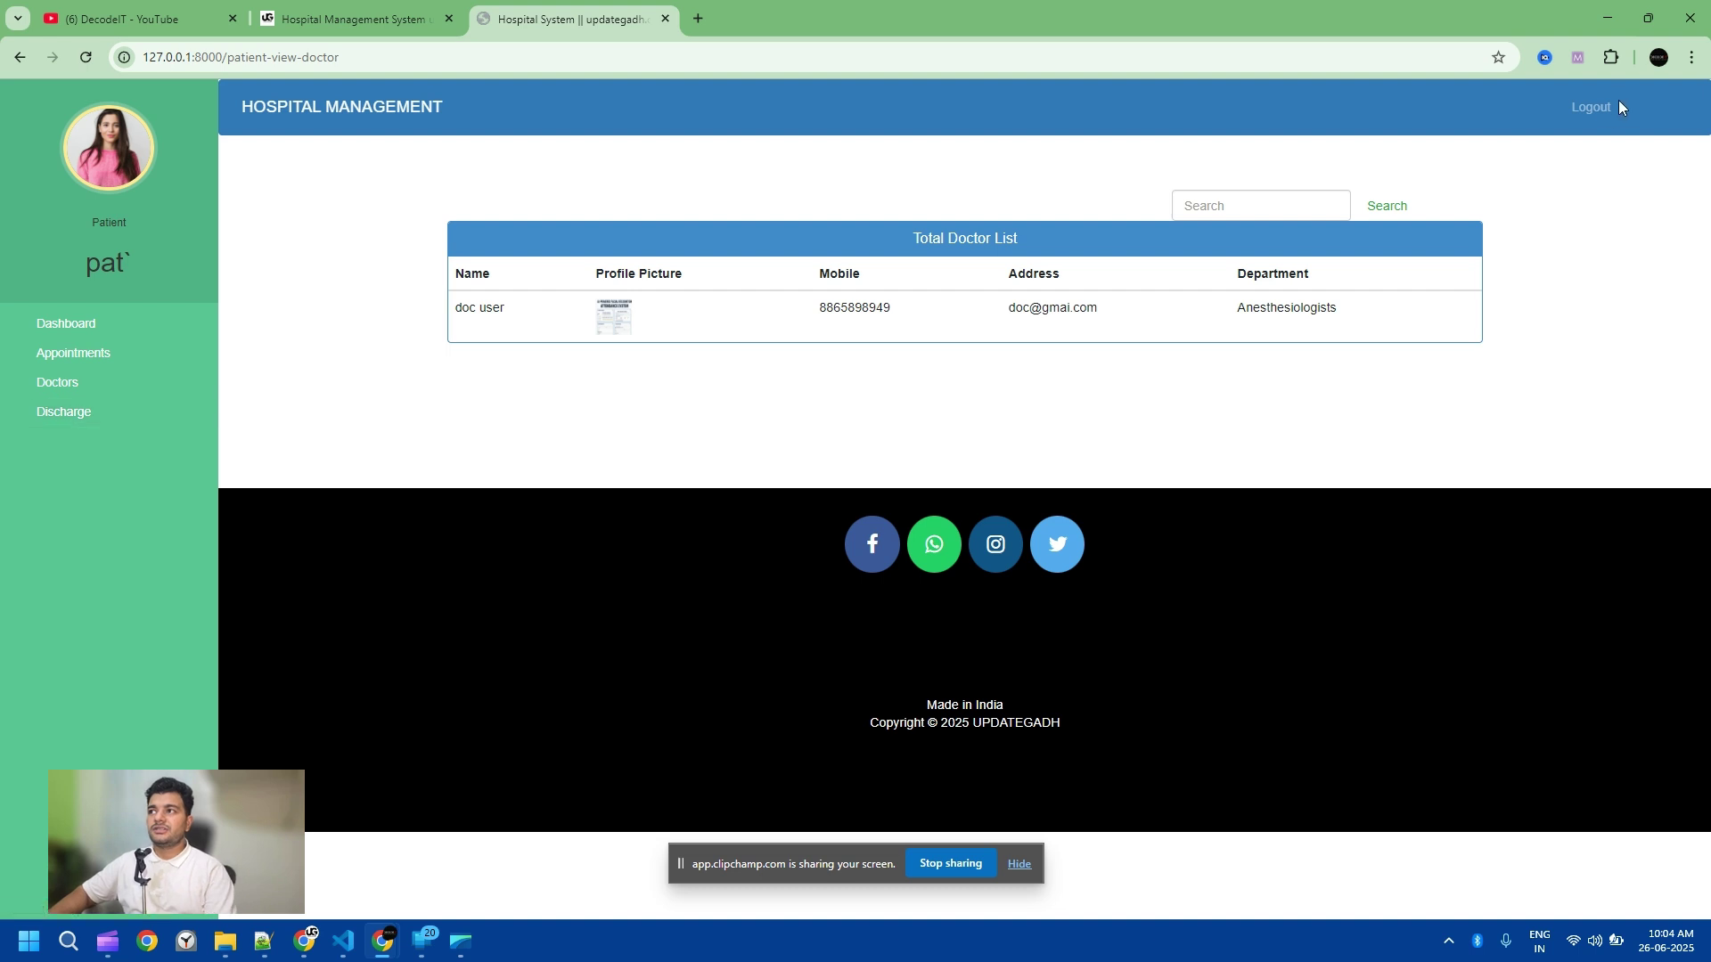
{"action": "left_click", "coordinate": [1592, 108]}
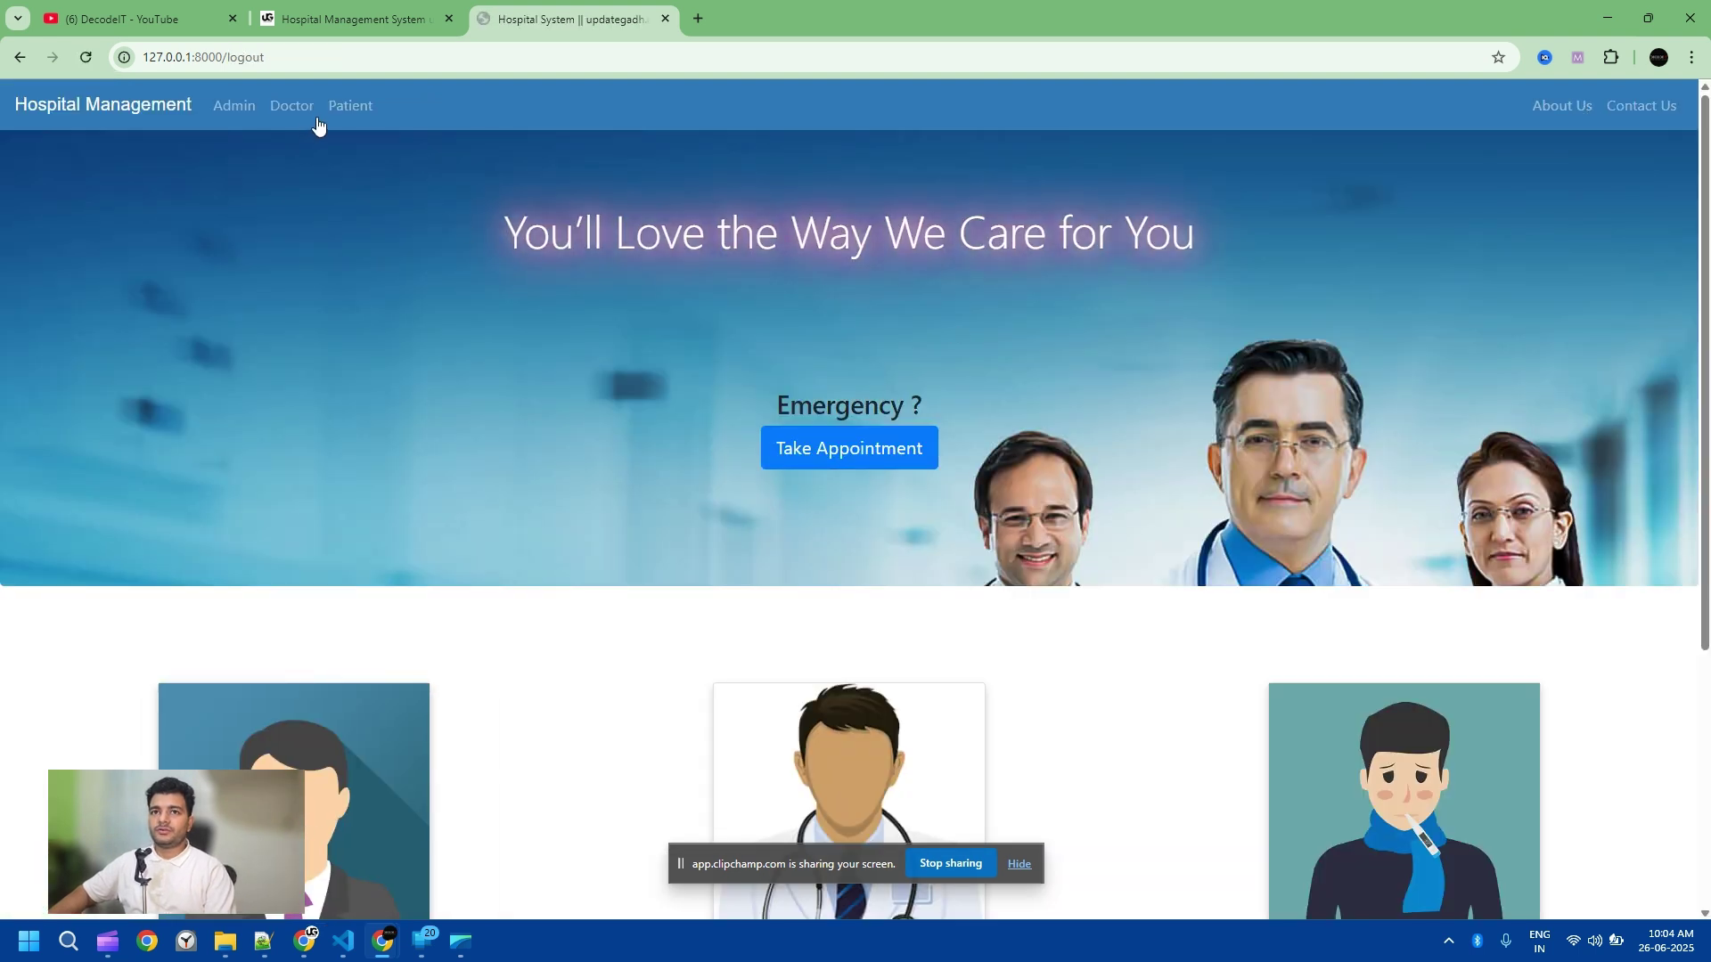
Step: Log in on the Admin login page with the admin credentials
{"action": "left_click", "coordinate": [294, 107]}
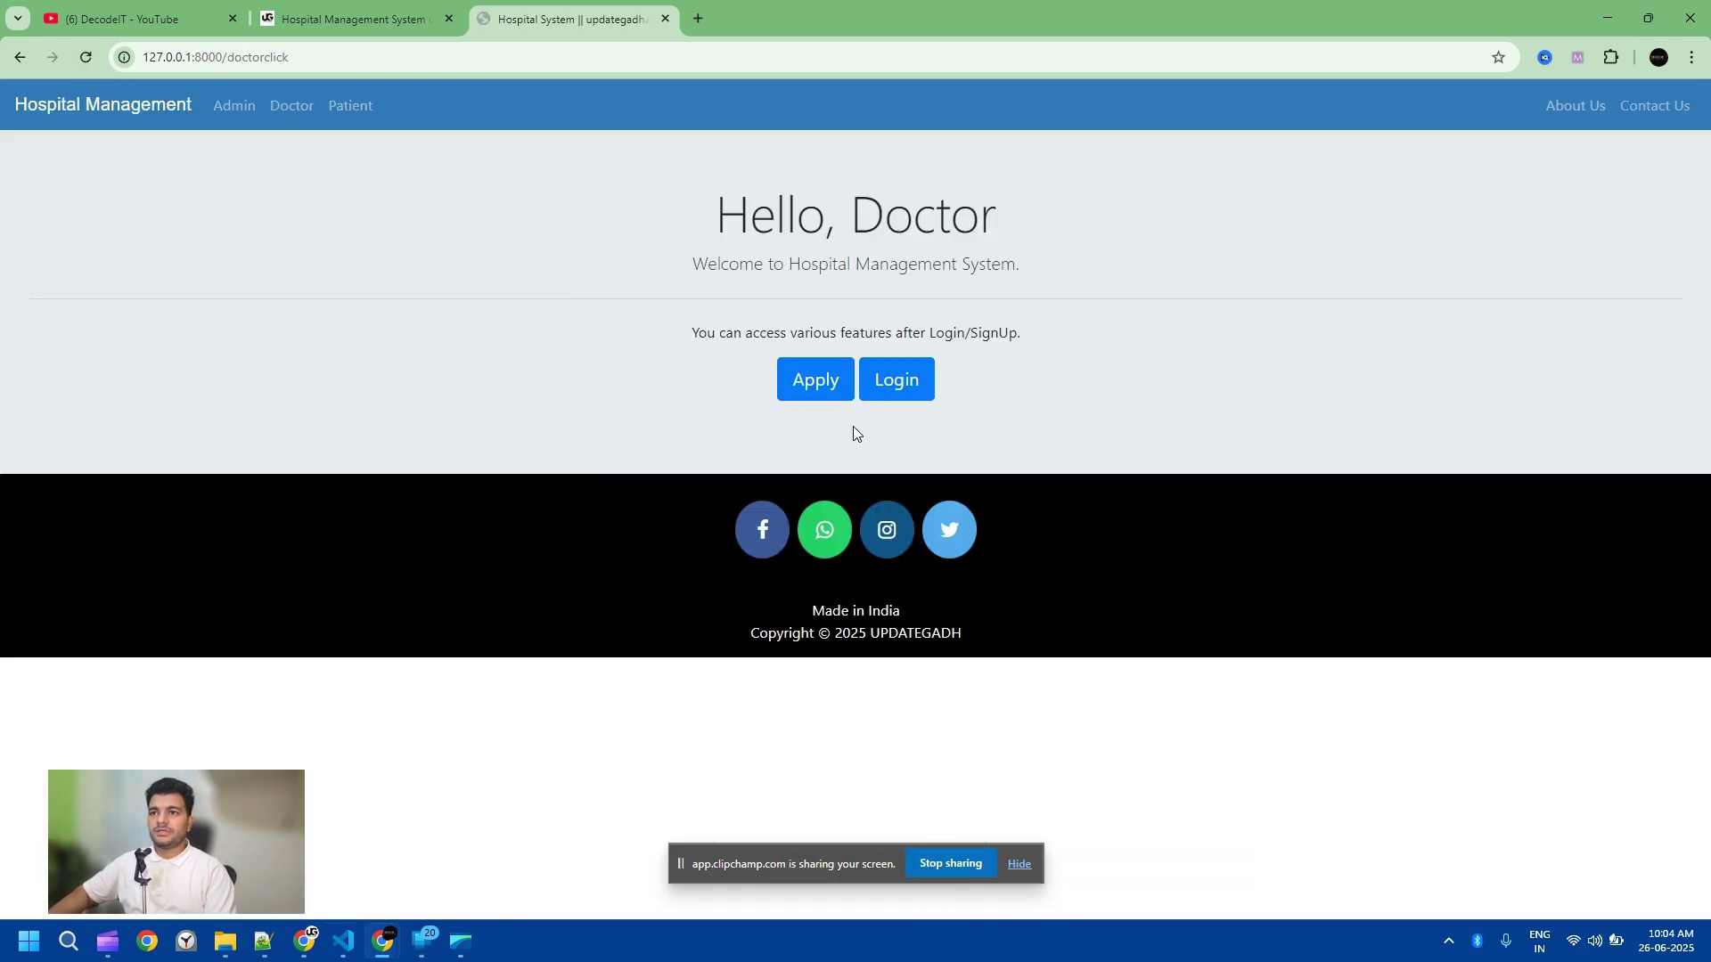
{"action": "left_click", "coordinate": [234, 106]}
{"action": "left_click", "coordinate": [898, 381]}
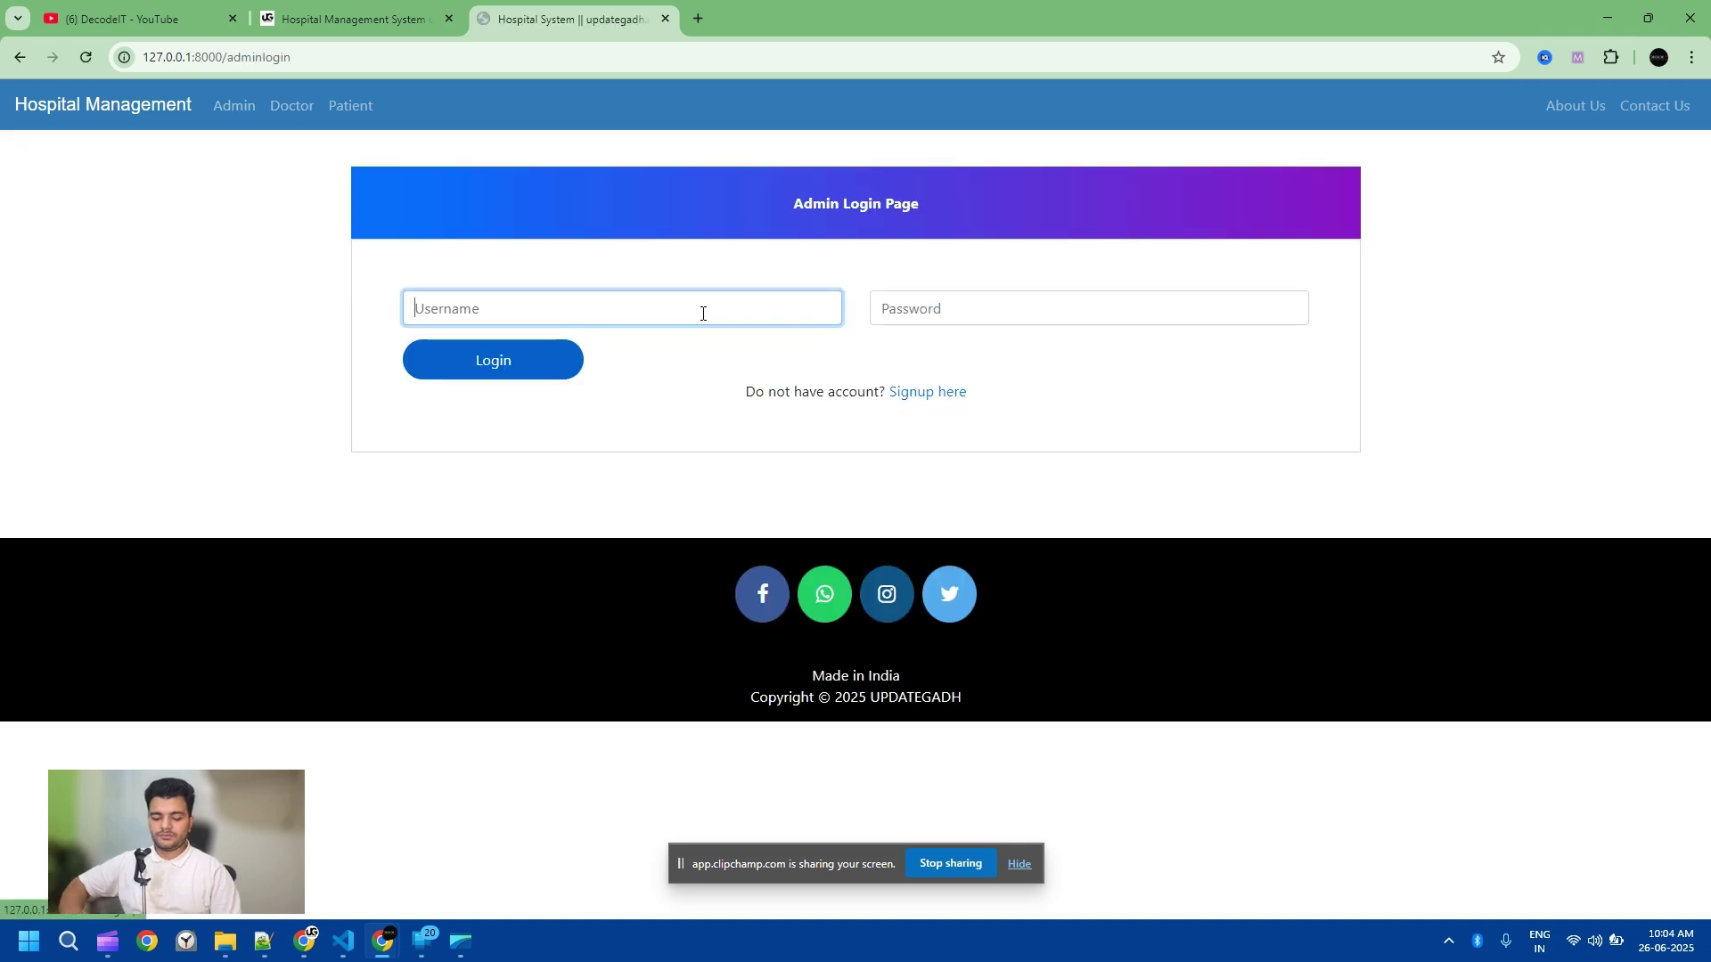
{"action": "type", "text": "ad123"}
{"action": "left_click", "coordinate": [974, 311]}
{"action": "type", "text": "ad123"}
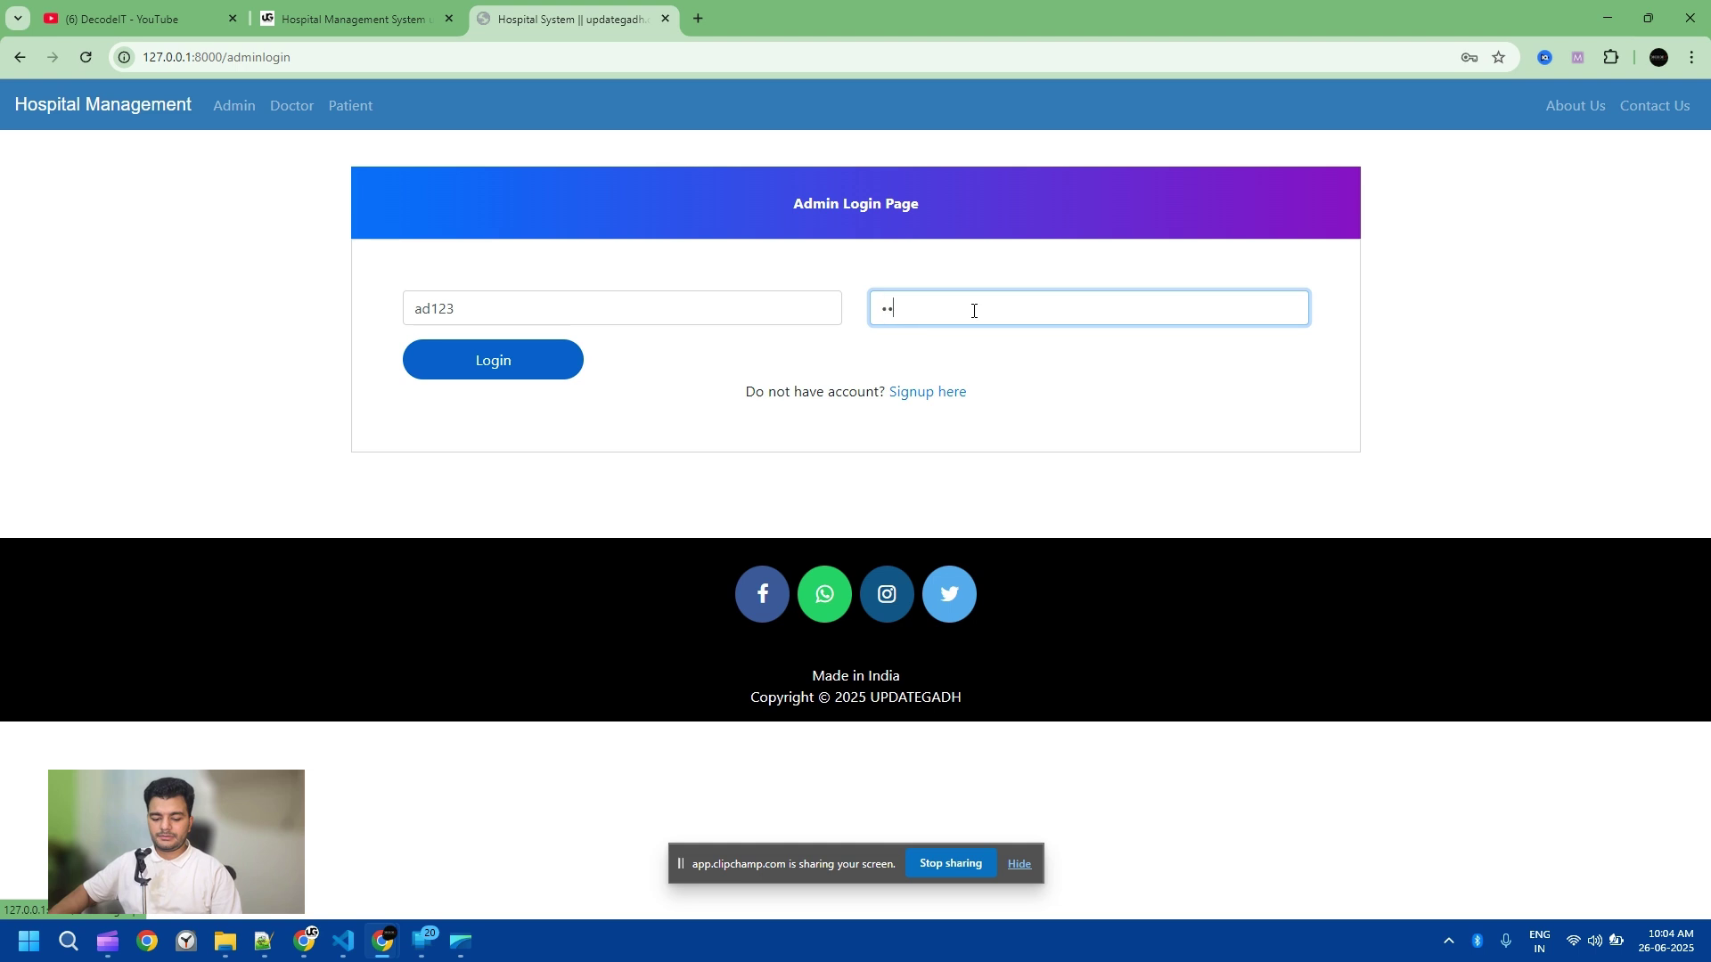
{"action": "left_click", "coordinate": [479, 349]}
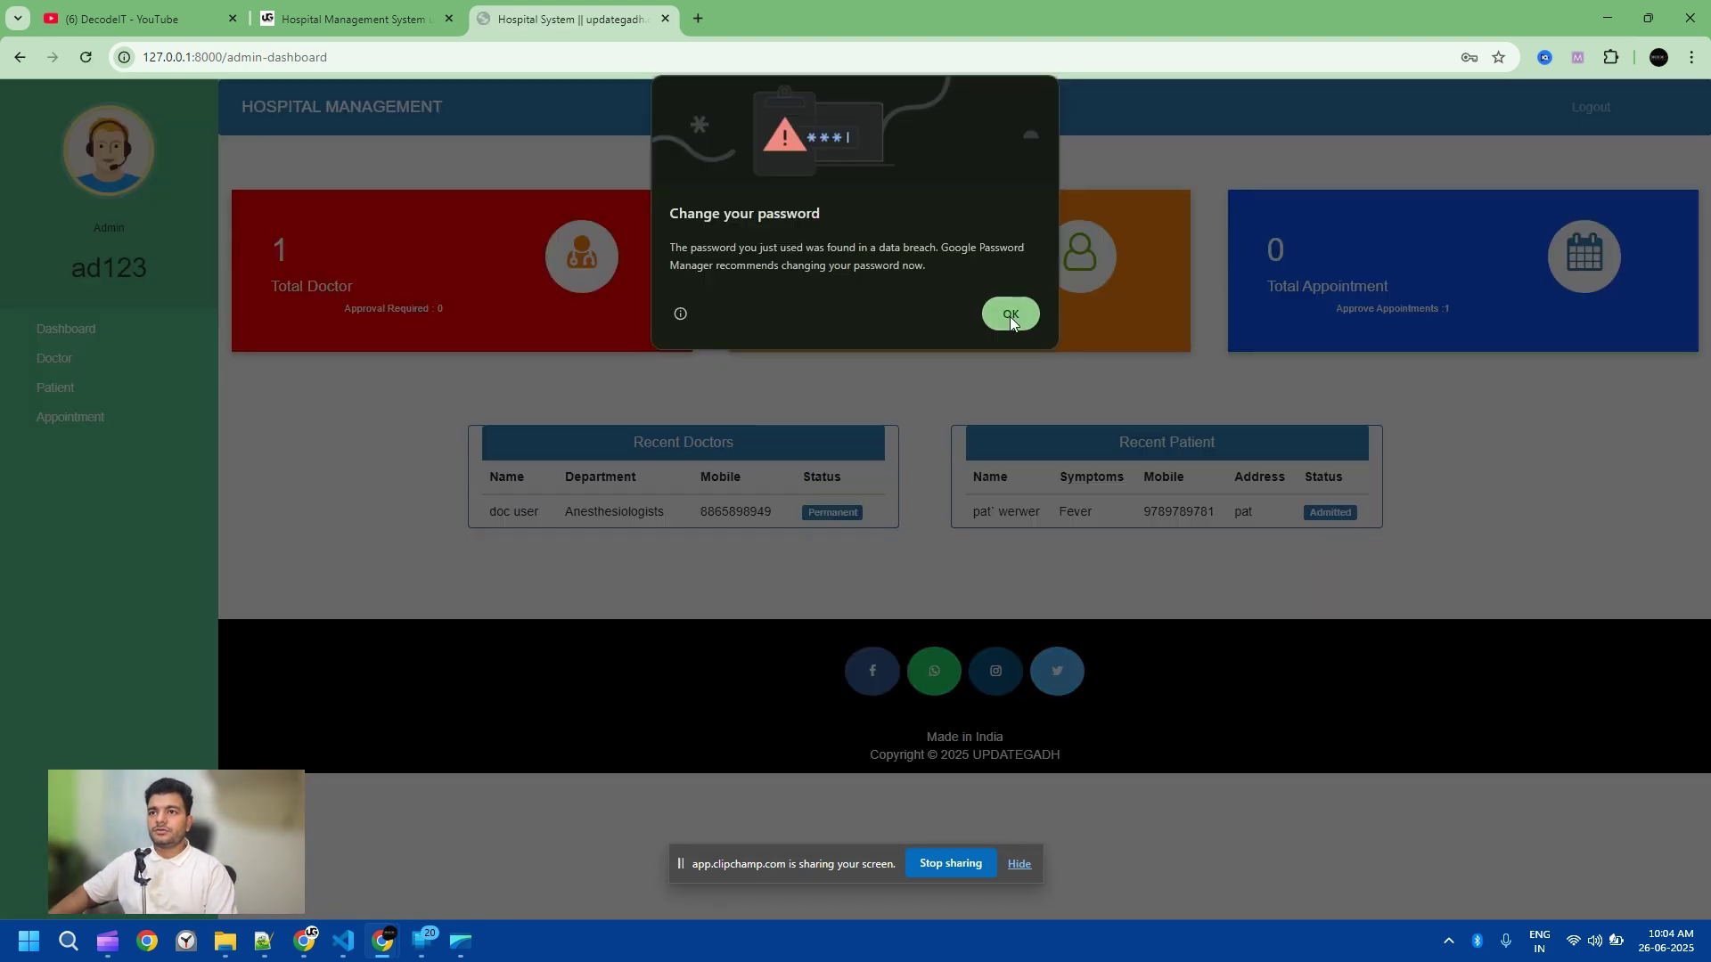
Step: Dismiss the browser's password warning and open the Patient and Doctor management sections
{"action": "left_click", "coordinate": [1009, 317]}
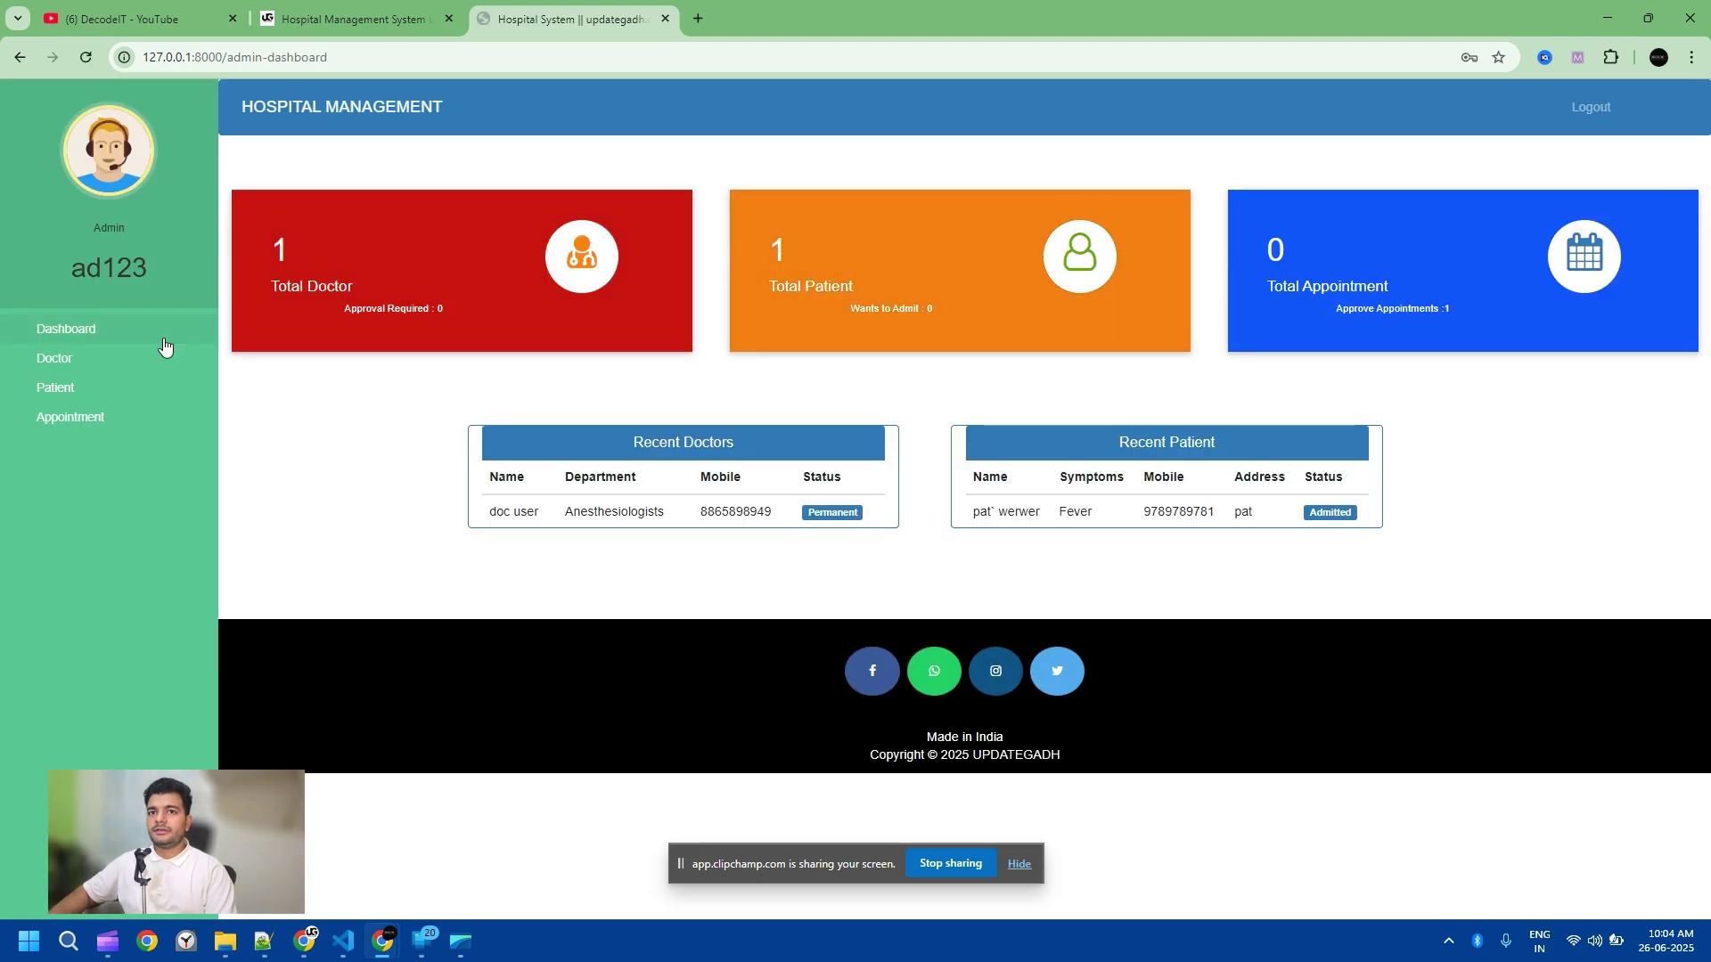
{"action": "left_click", "coordinate": [69, 388]}
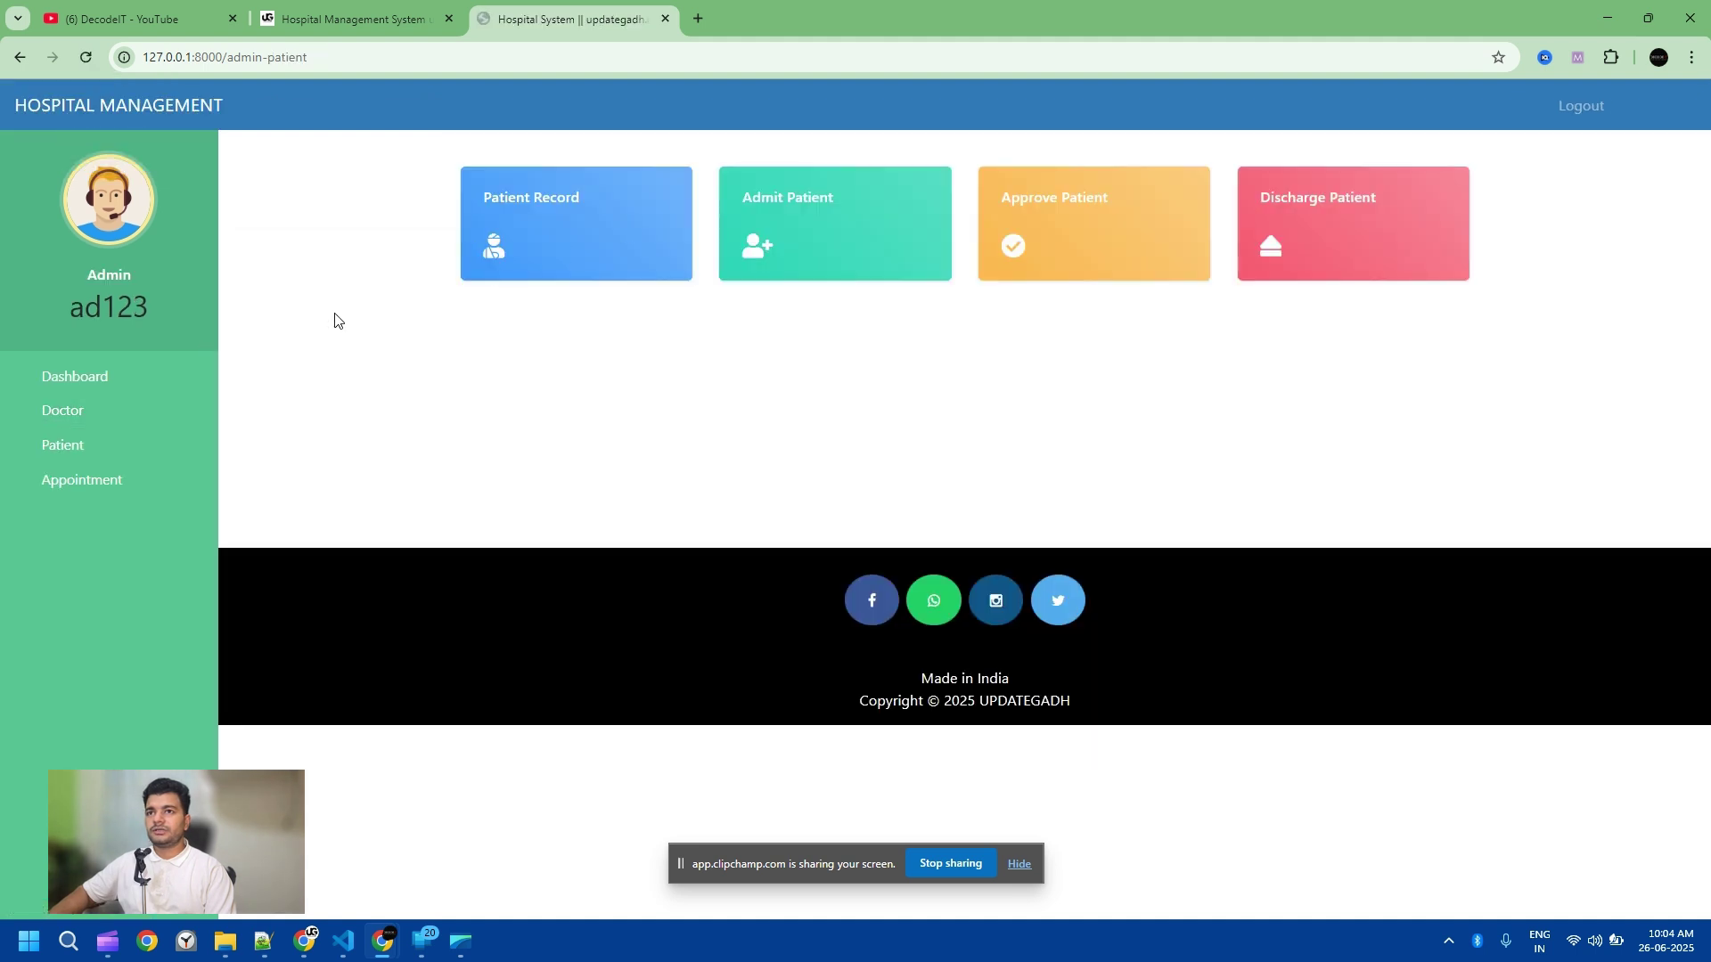
{"action": "left_click", "coordinate": [82, 410]}
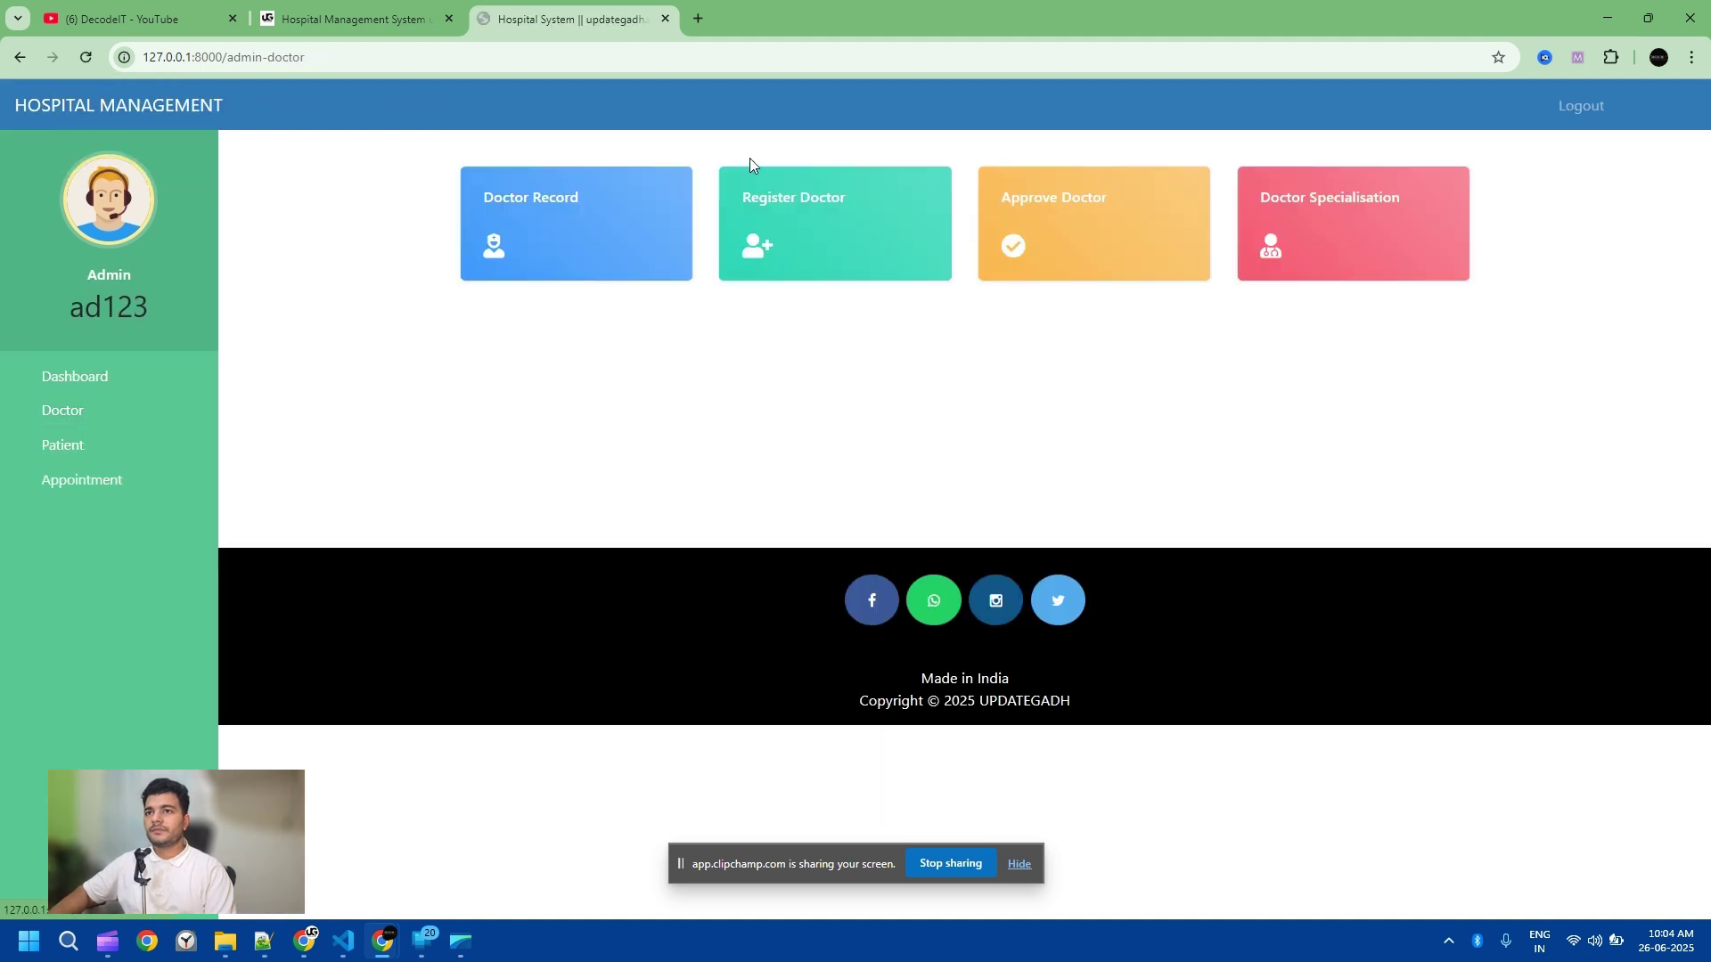
Step: Open the doctor's record for editing and enter a new doctor password
{"action": "left_click", "coordinate": [551, 212]}
{"action": "left_click", "coordinate": [1296, 278]}
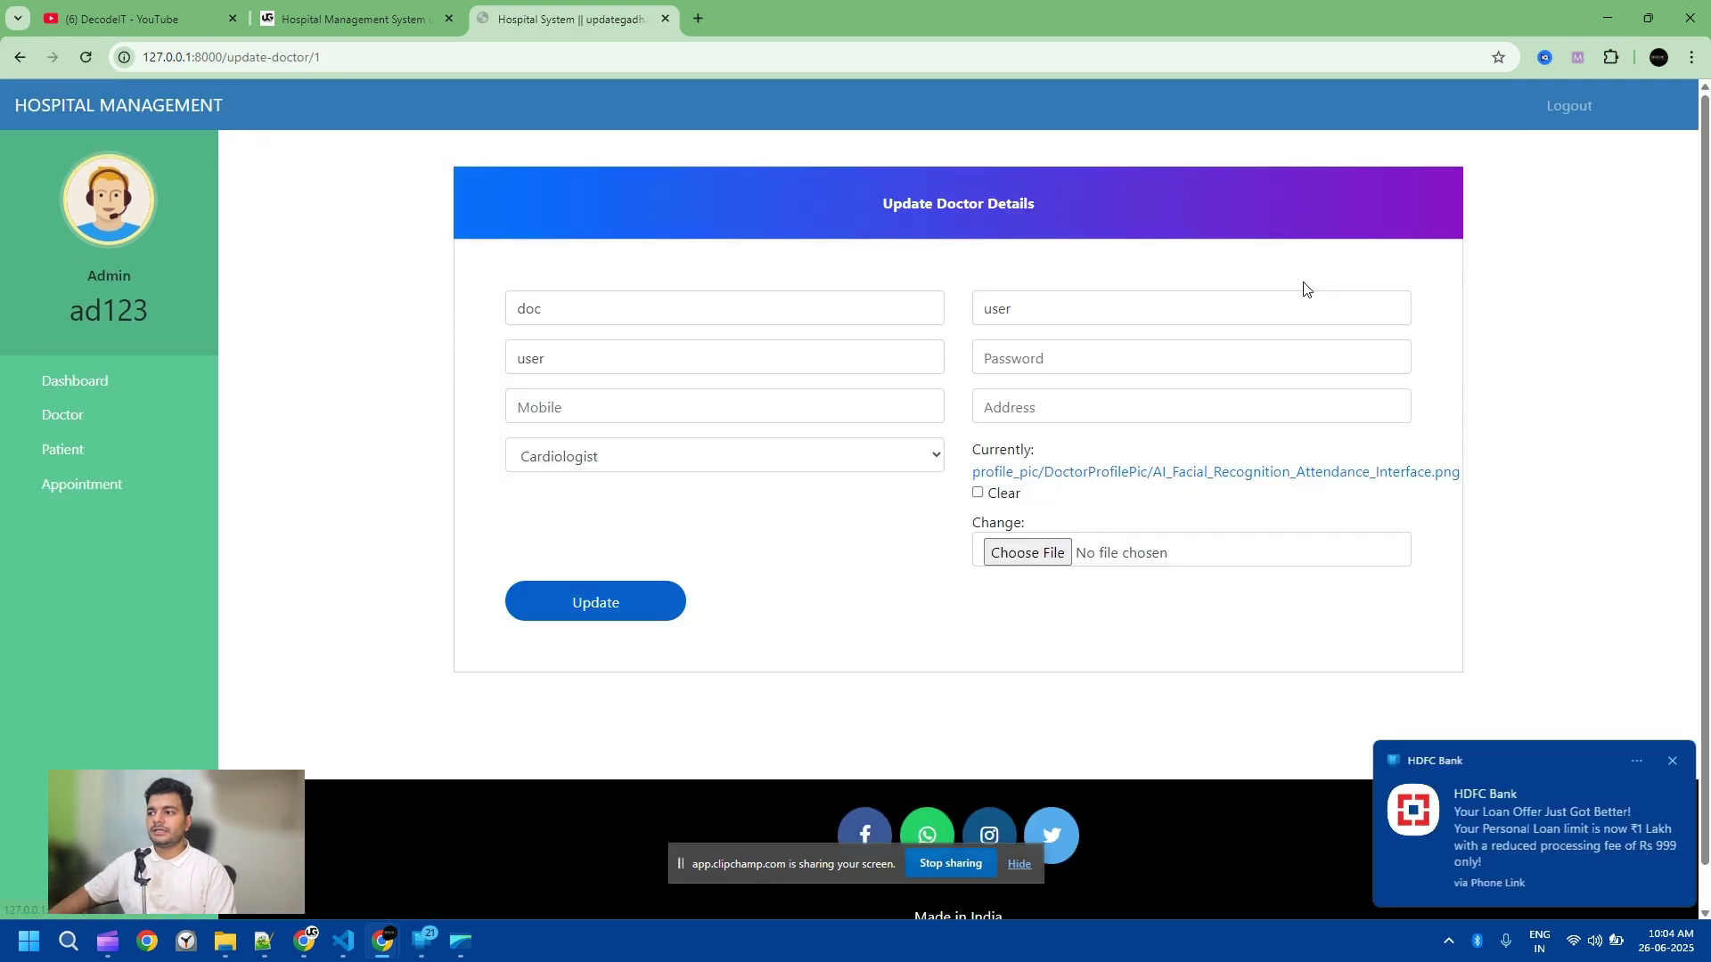
{"action": "left_click", "coordinate": [1672, 762]}
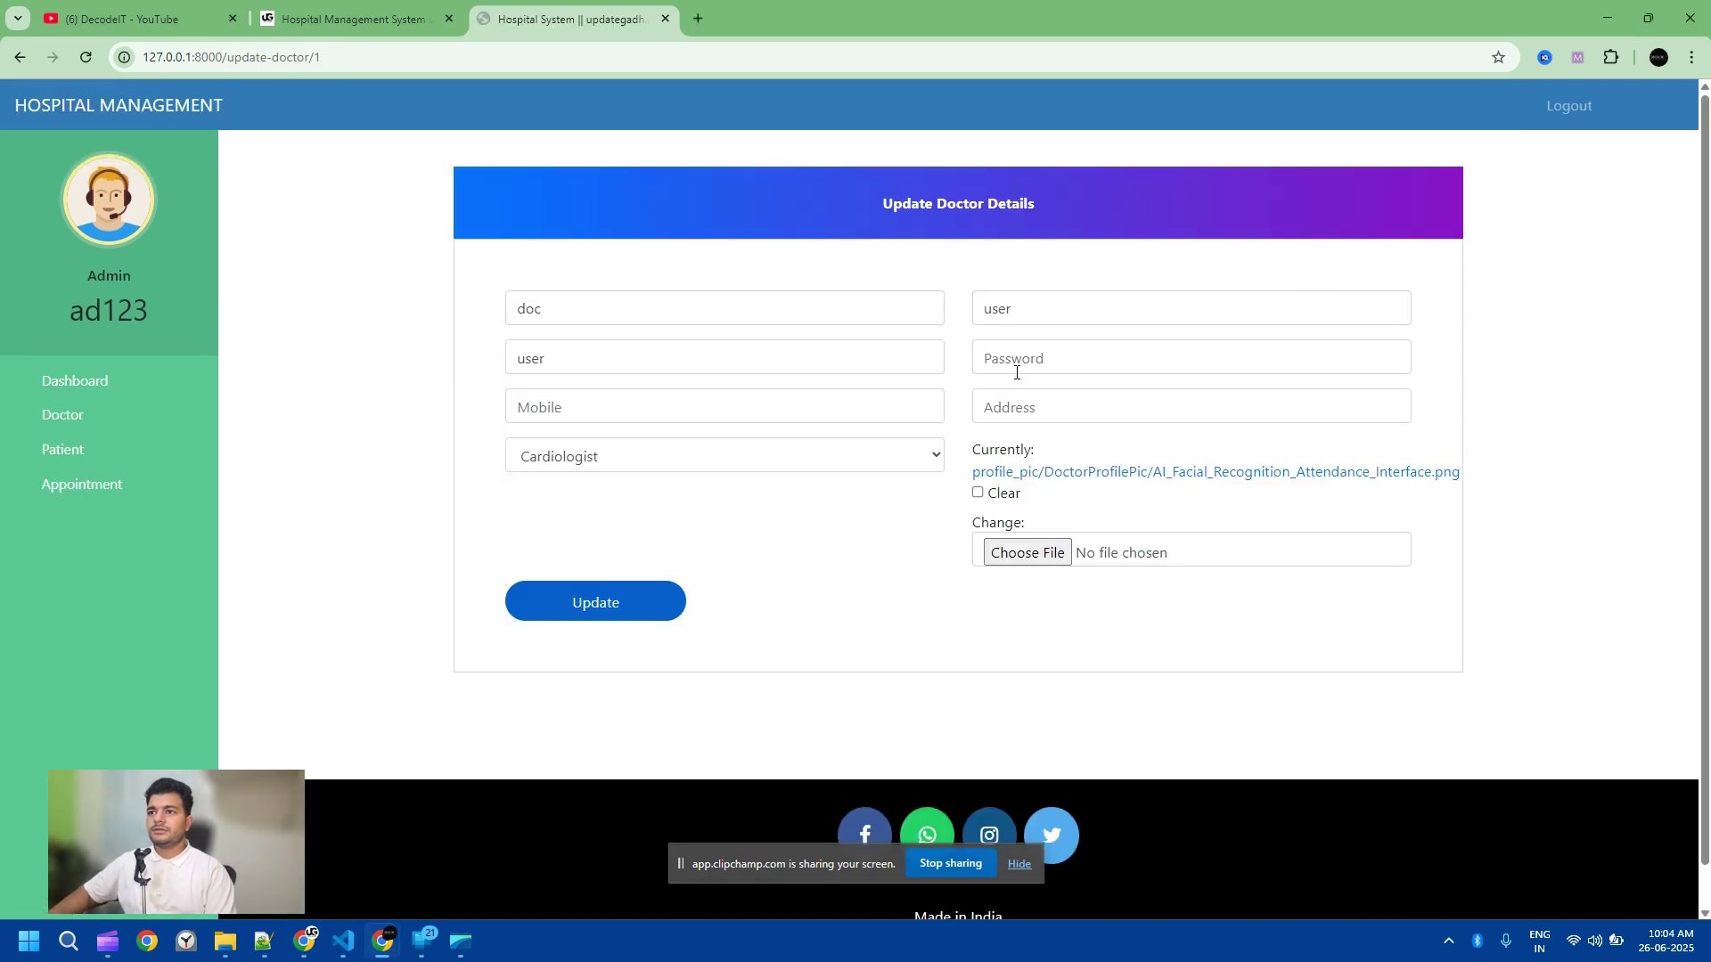
{"action": "left_click", "coordinate": [1041, 357]}
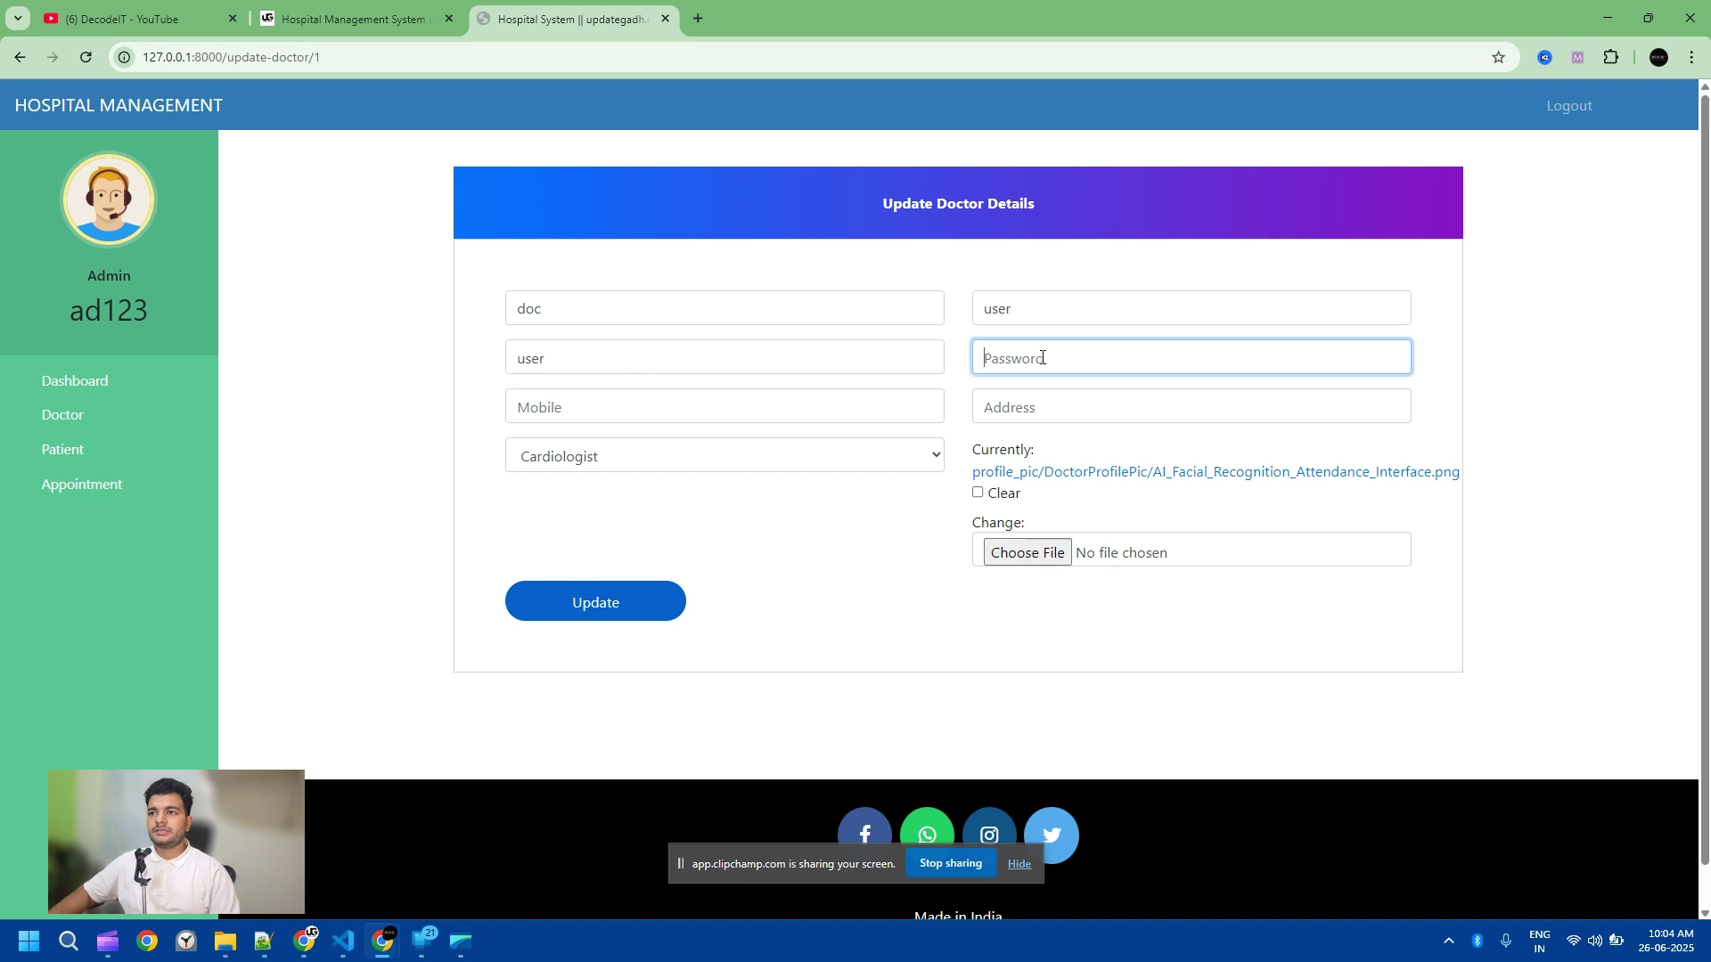
{"action": "type", "text": "123"}
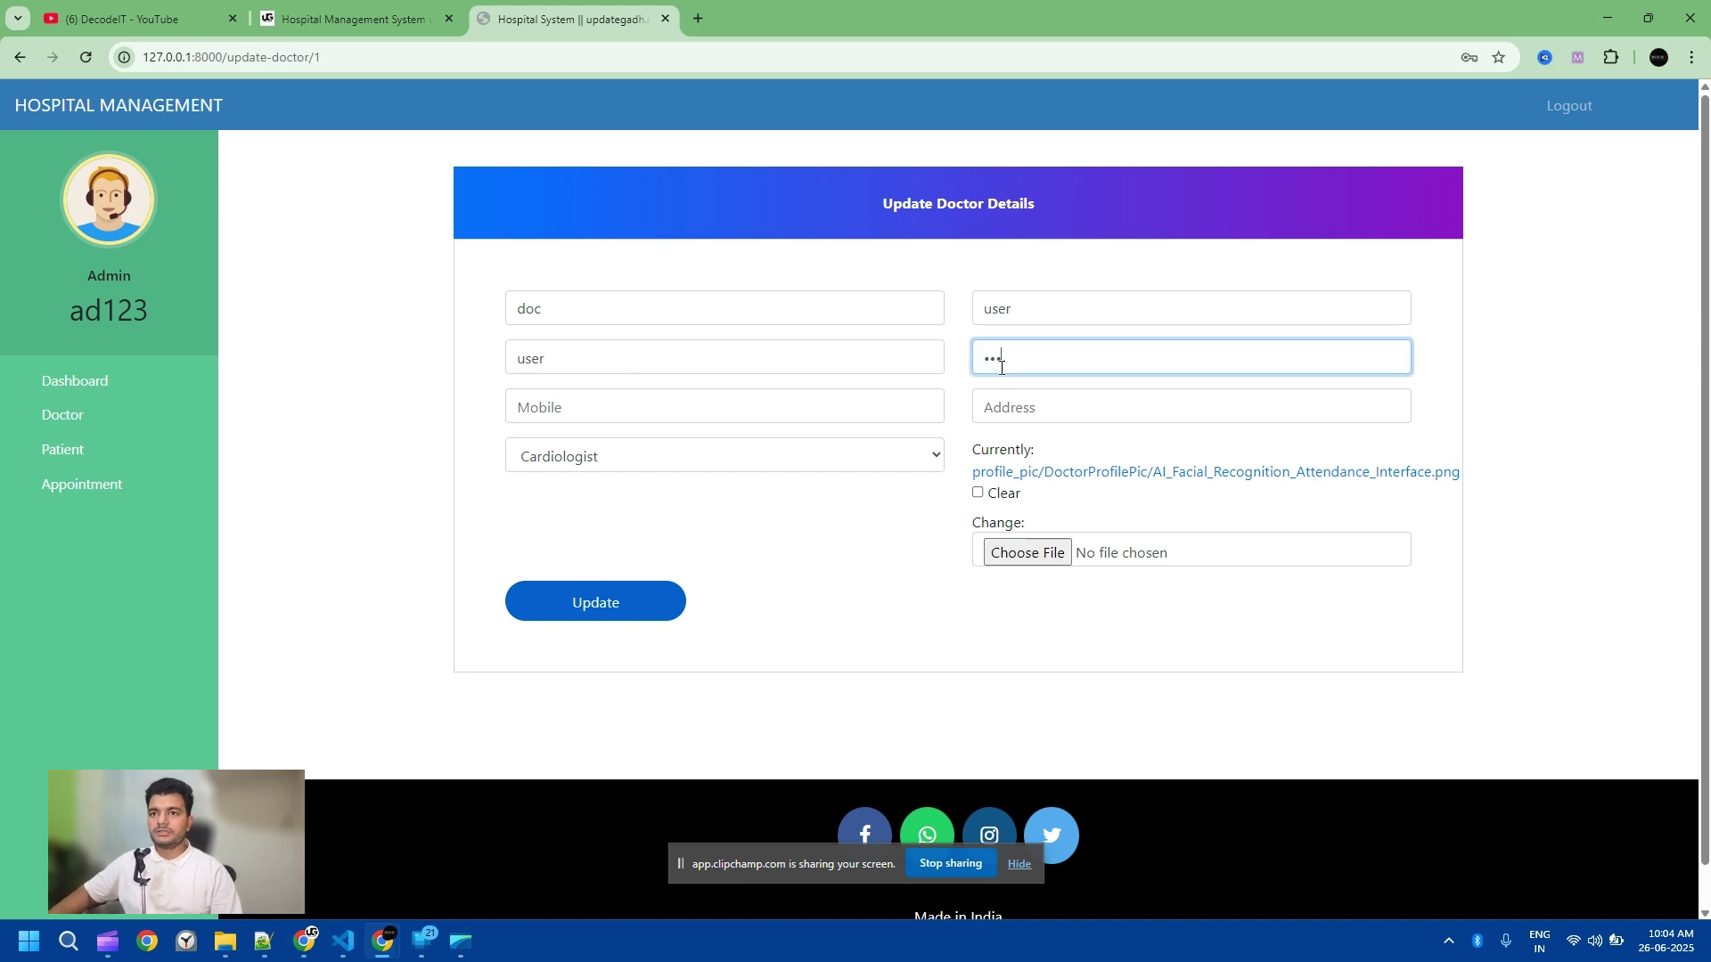
Step: Save the doctor record after filling the required mobile number and address, then log out
{"action": "left_click", "coordinate": [613, 624]}
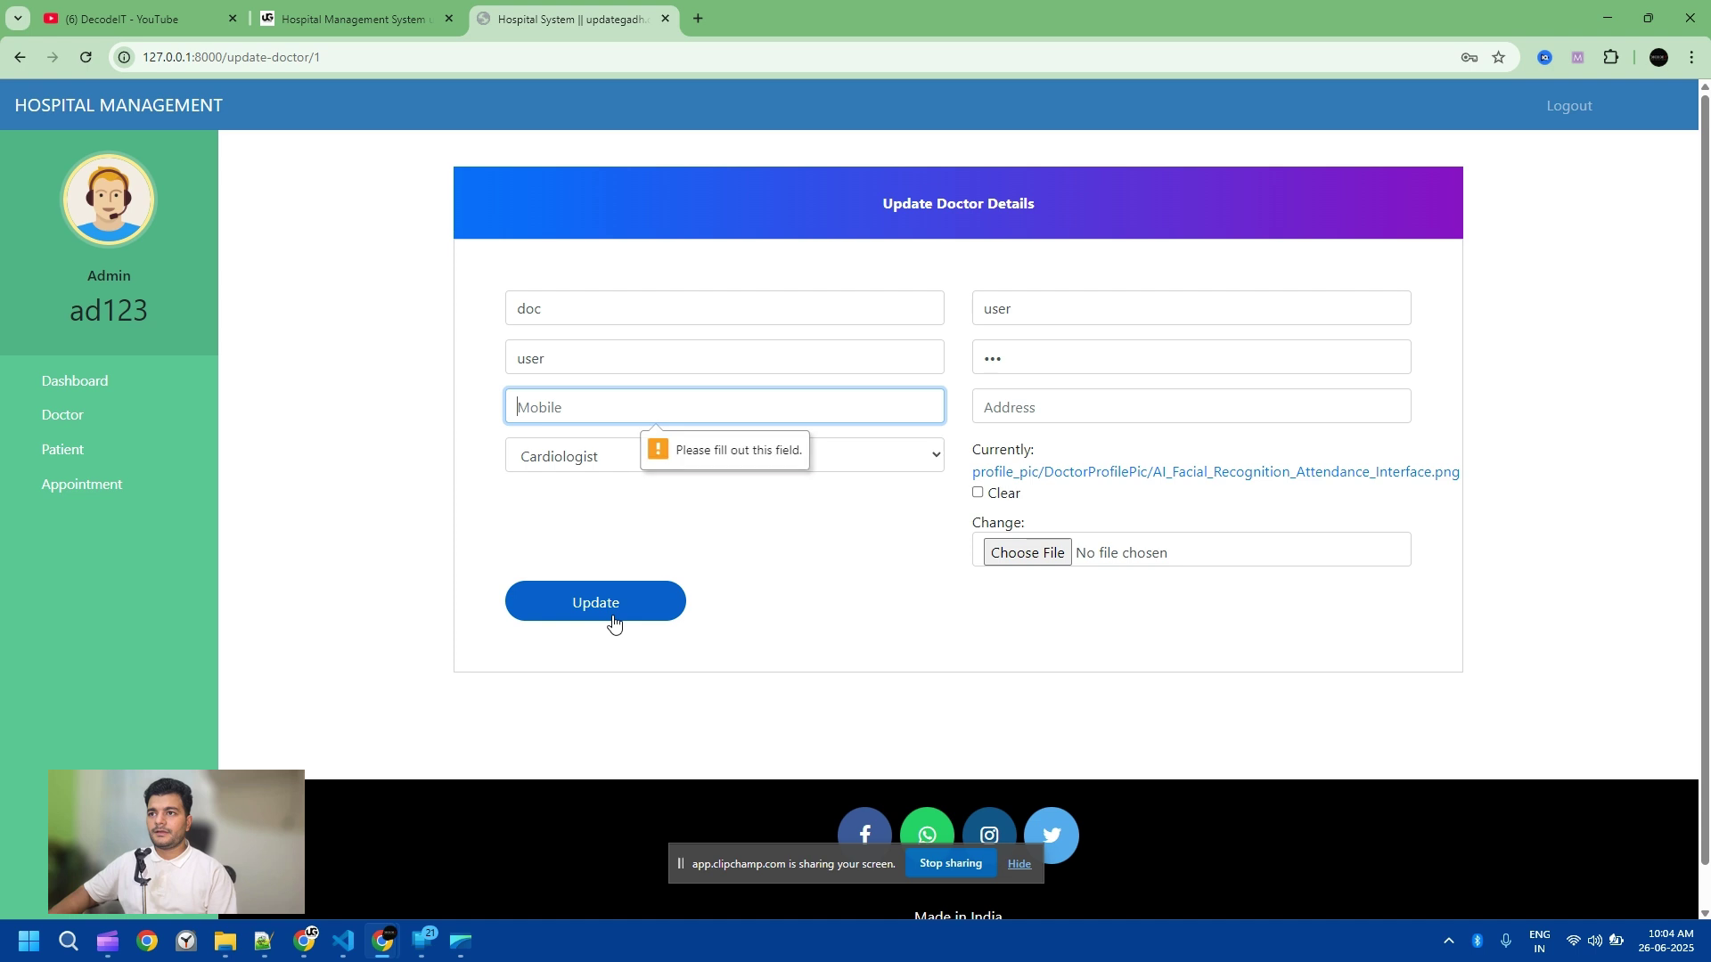
{"action": "left_click", "coordinate": [677, 394]}
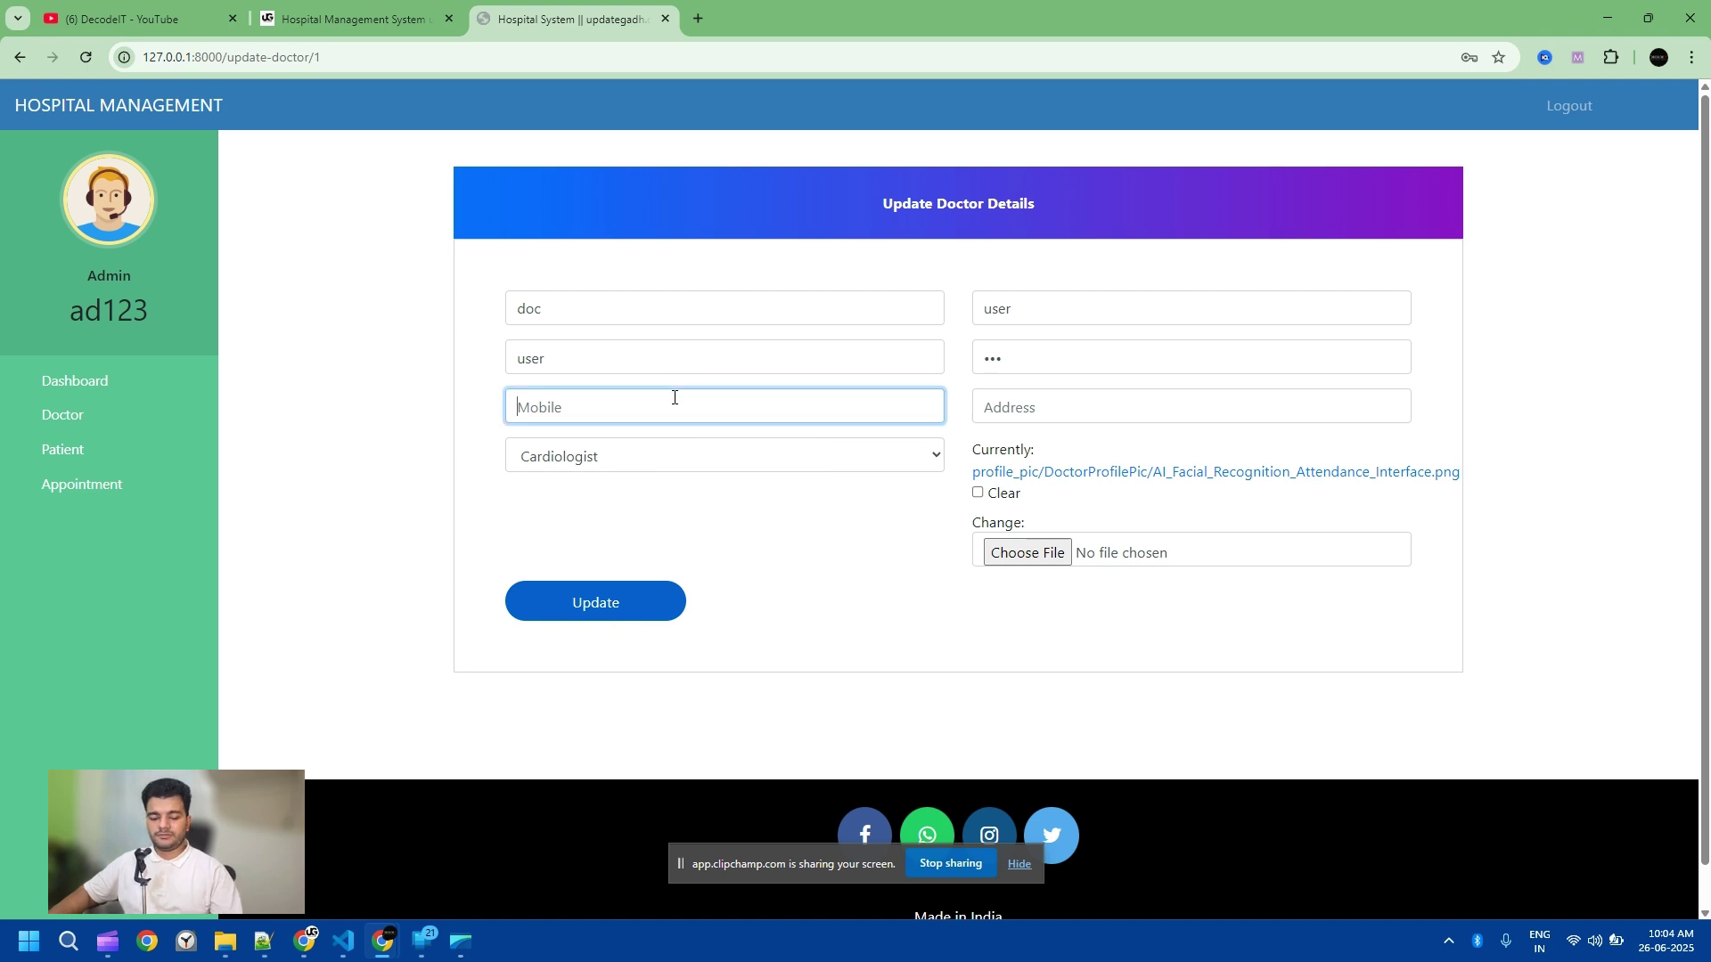
{"action": "type", "text": "1231231231"}
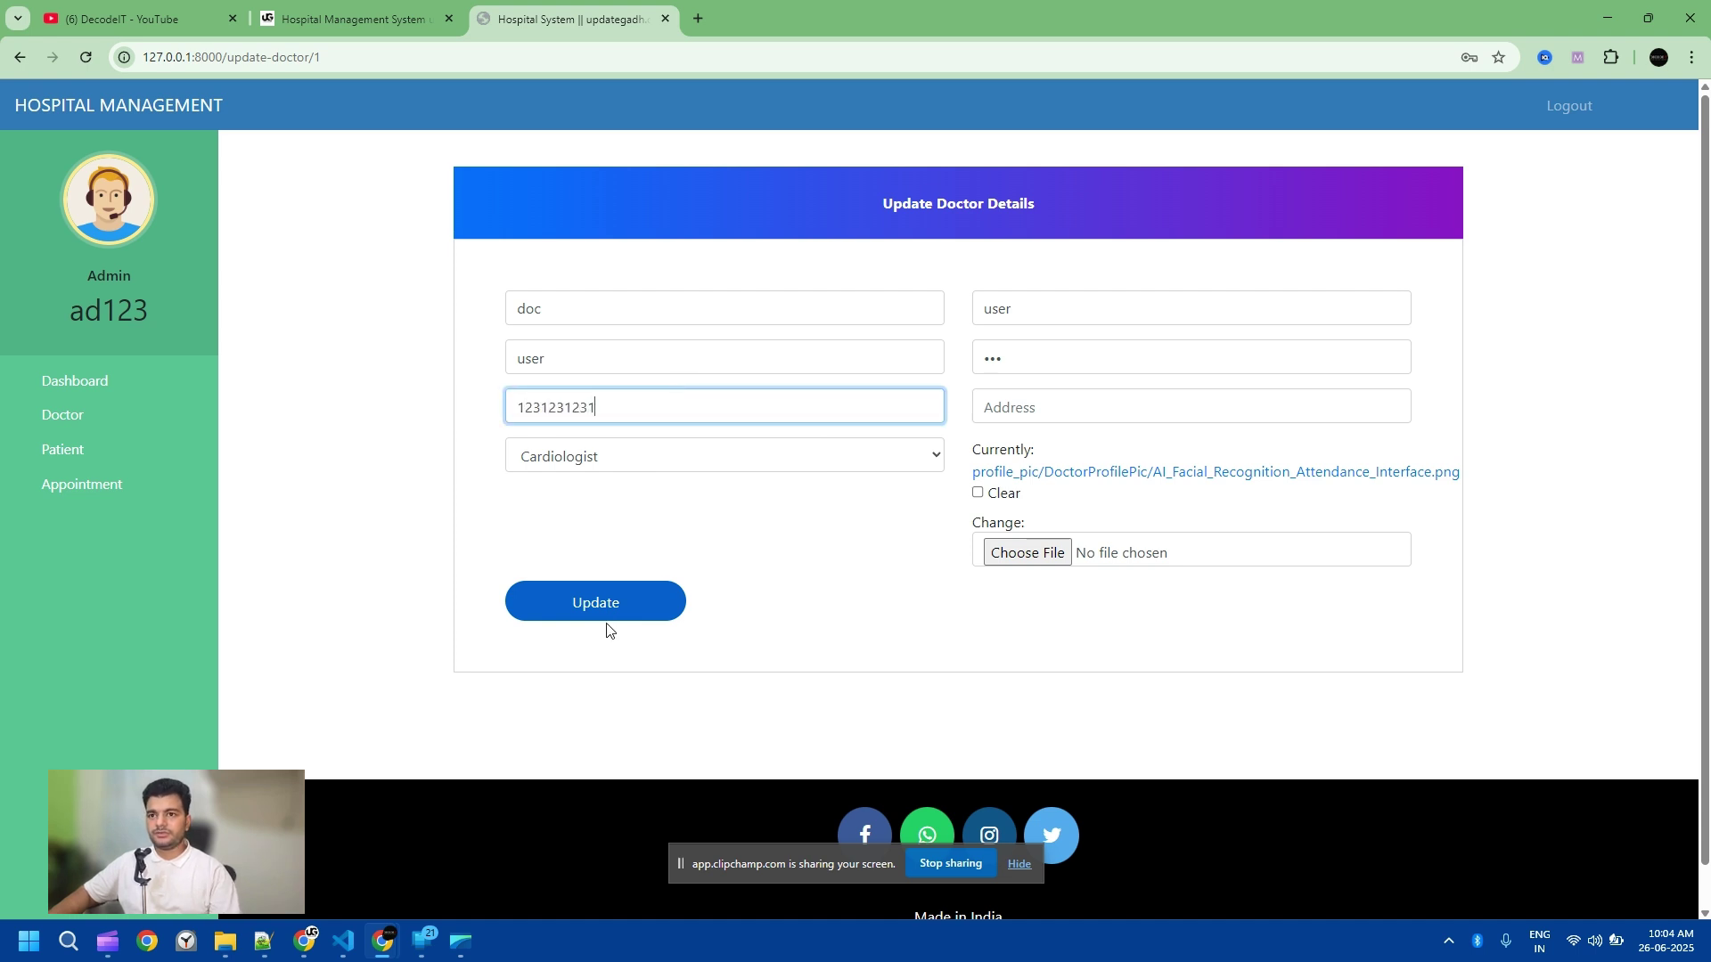
{"action": "left_click", "coordinate": [610, 613]}
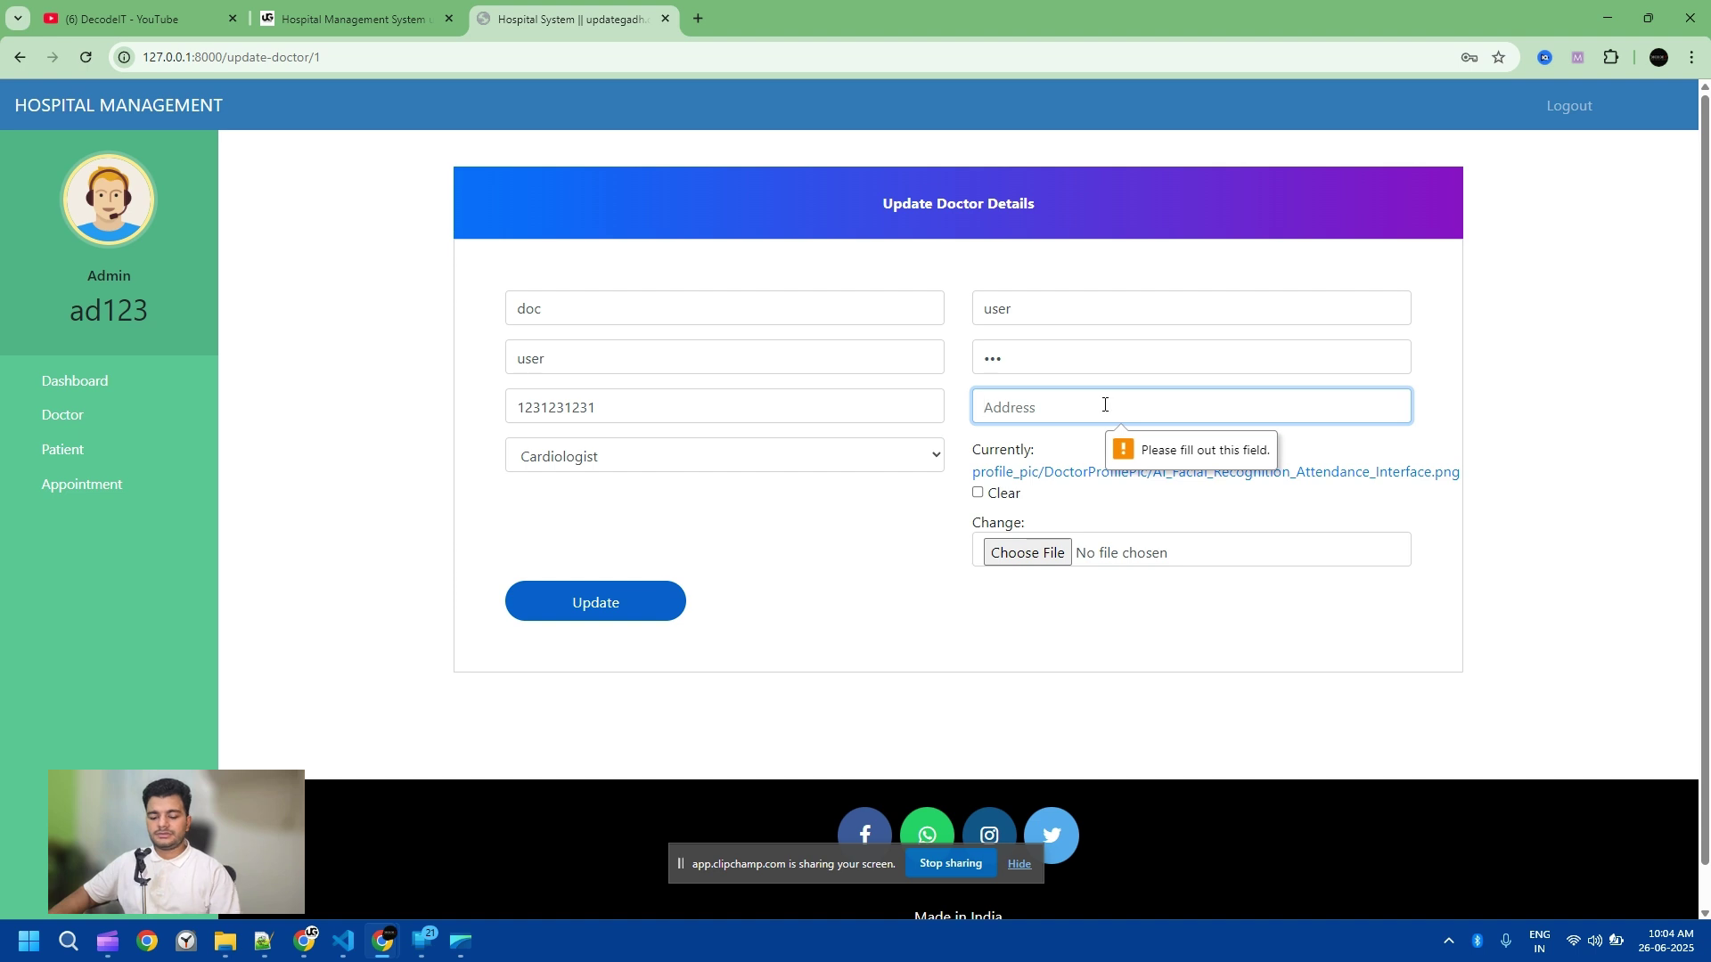
{"action": "type", "text": "tedt"}
{"action": "left_click", "coordinate": [651, 606]}
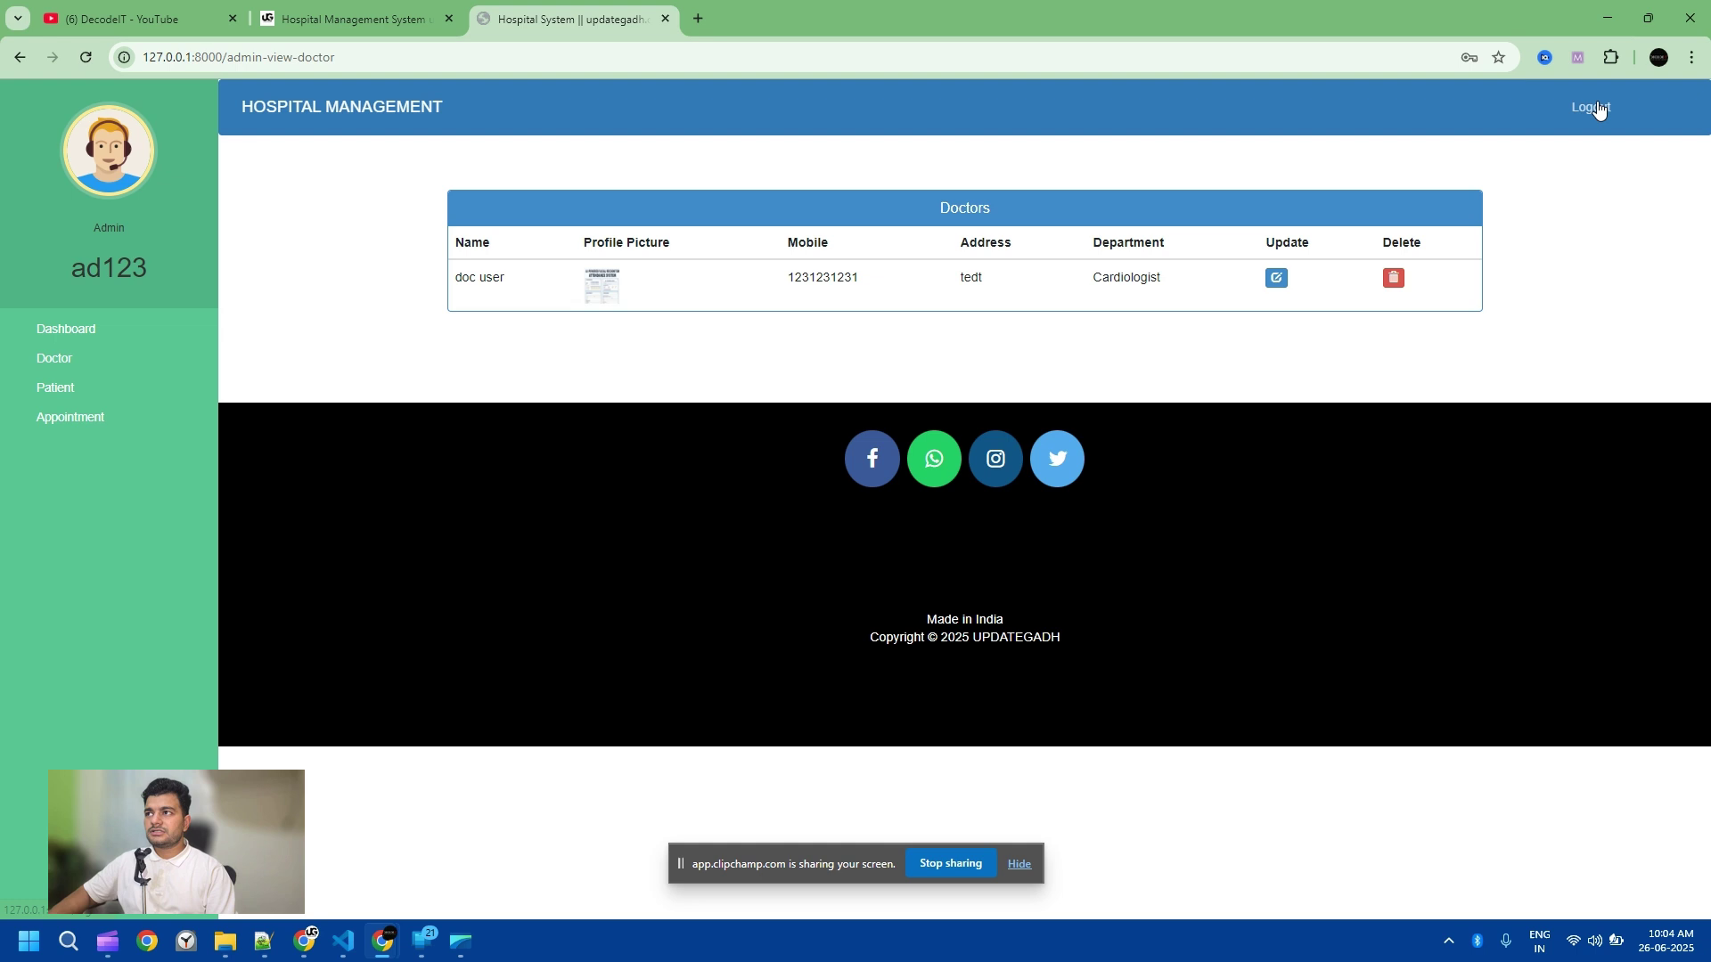
{"action": "left_click", "coordinate": [1598, 109]}
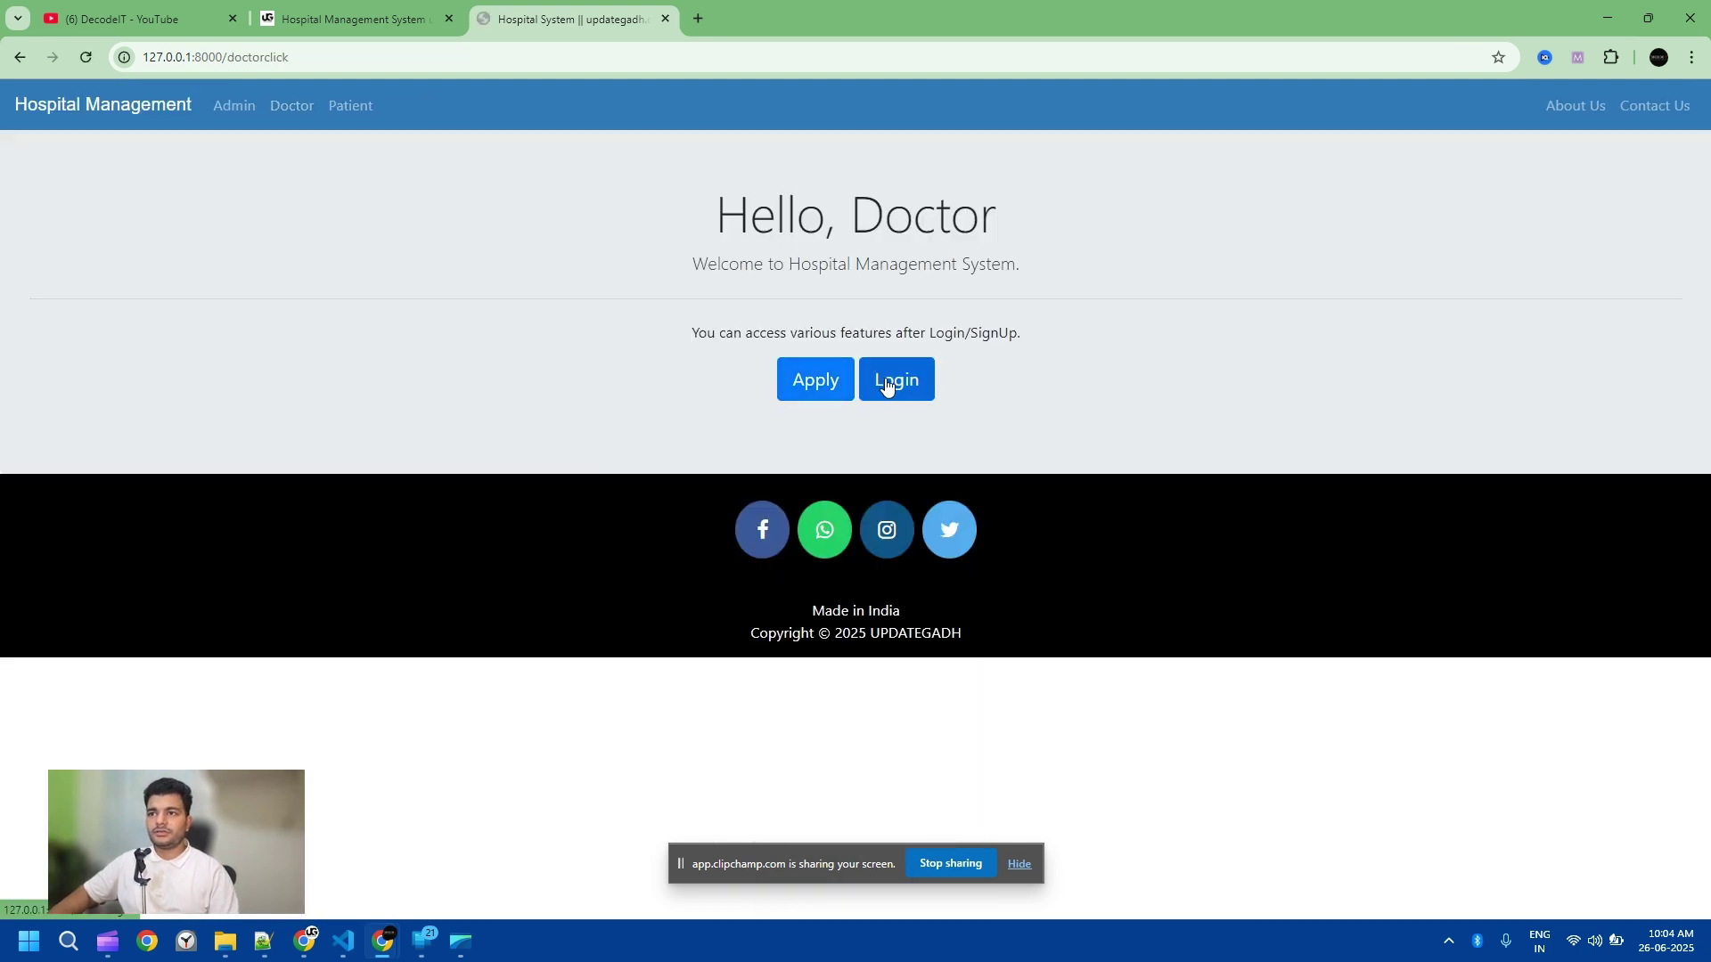
Step: Attempt a doctor sign-in with the doctor's credentials, then reopen the Doctor Login page and re-enter the username
{"action": "left_click", "coordinate": [889, 380]}
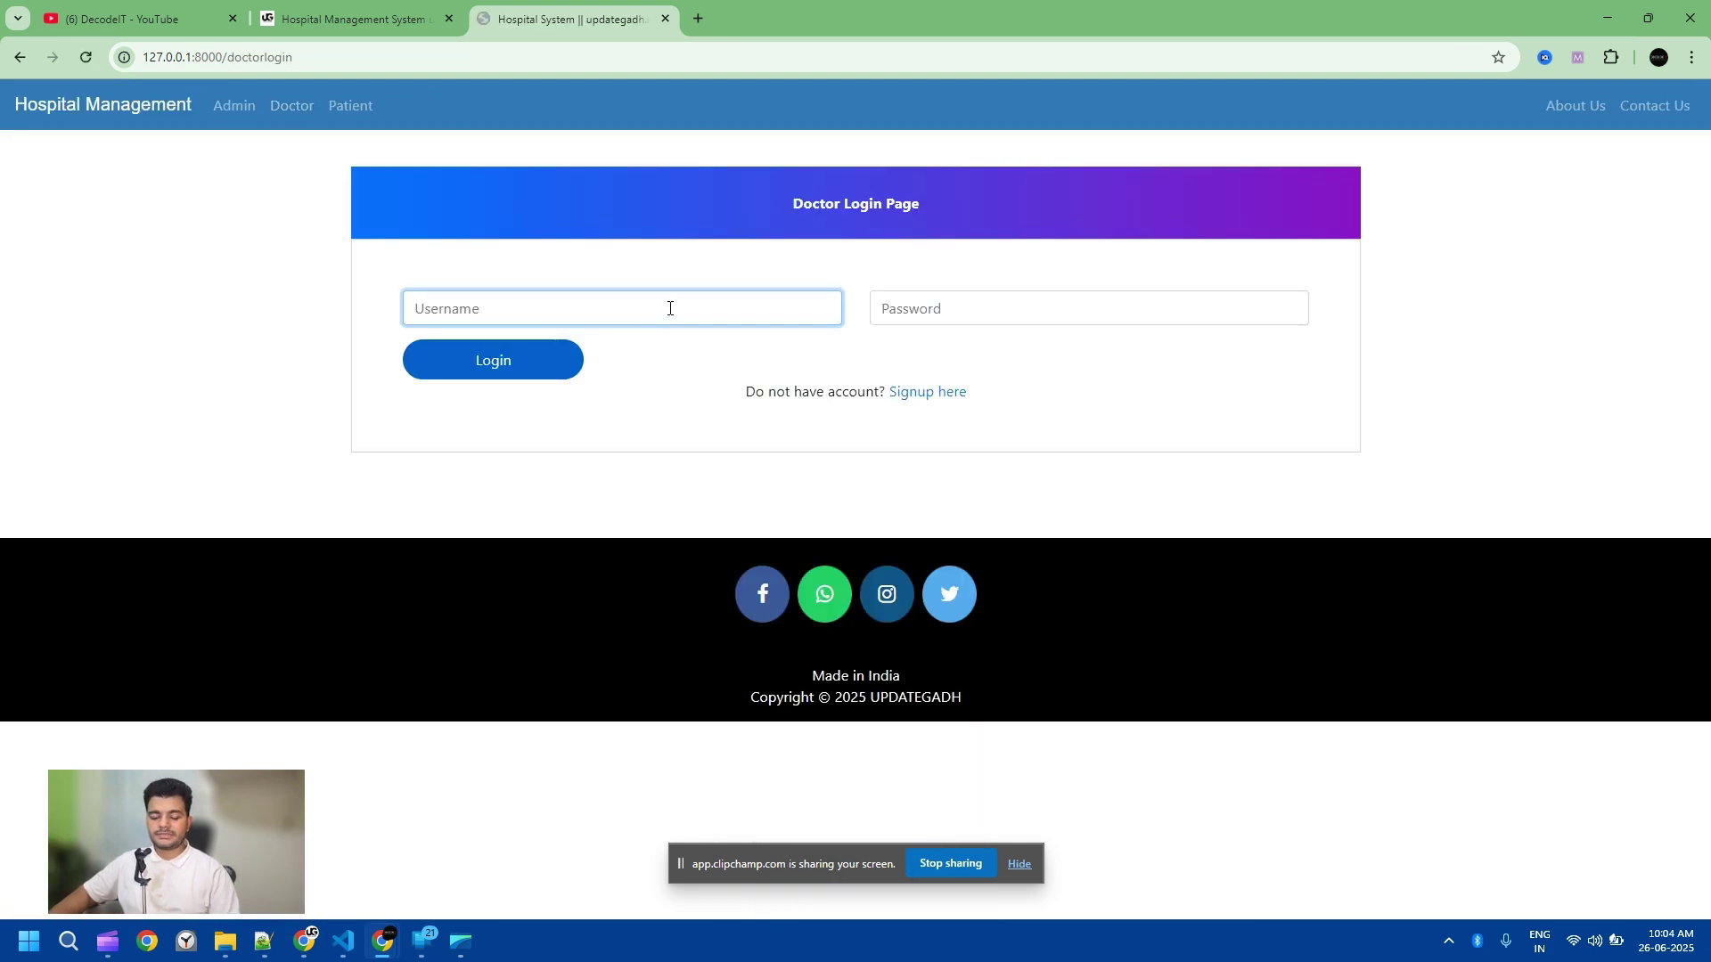
{"action": "type", "text": "doc"}
{"action": "left_click", "coordinate": [882, 307]}
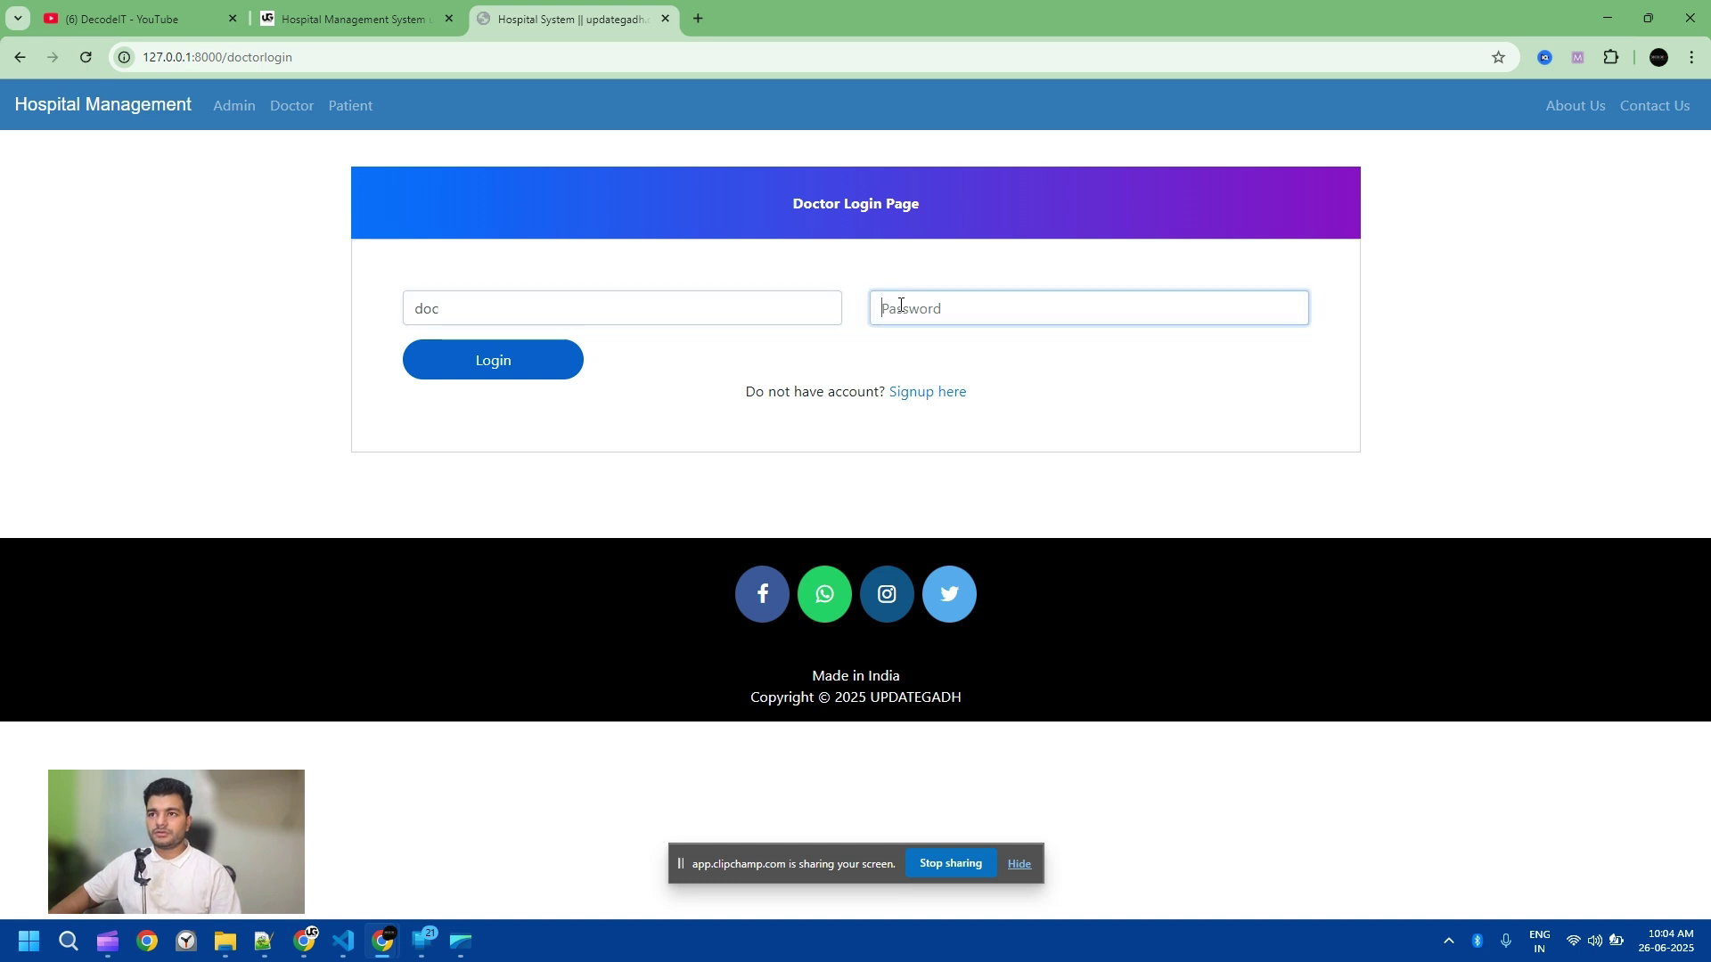
{"action": "type", "text": "doc"}
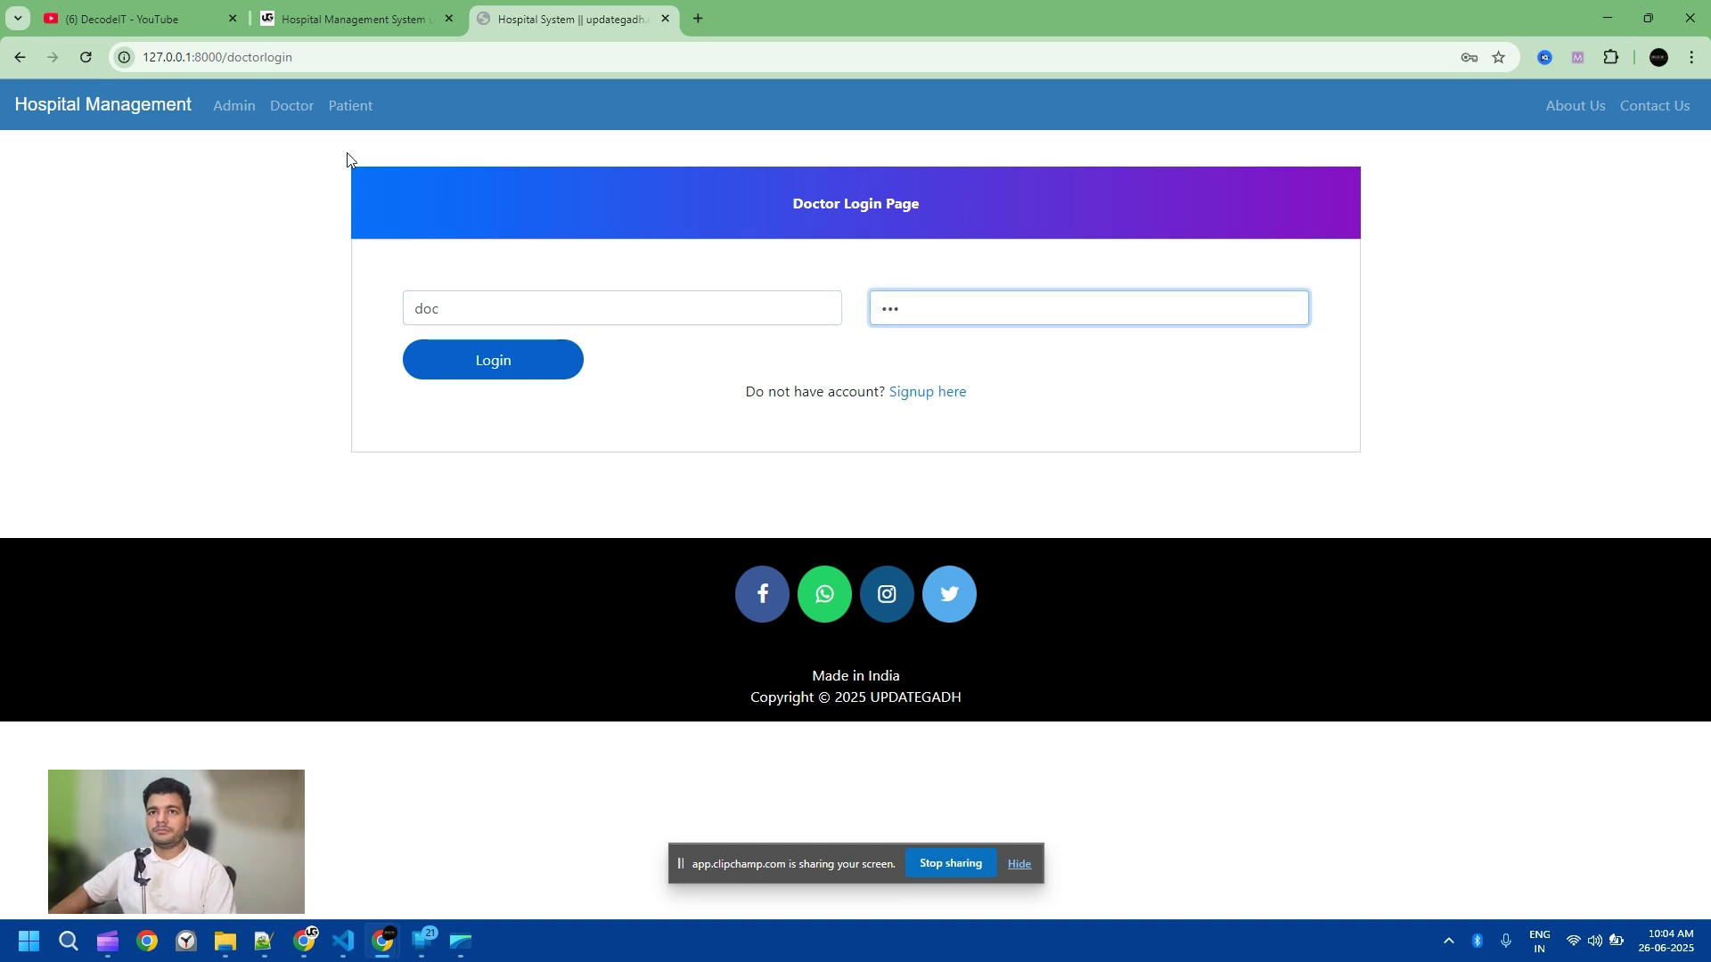
{"action": "left_click", "coordinate": [499, 360]}
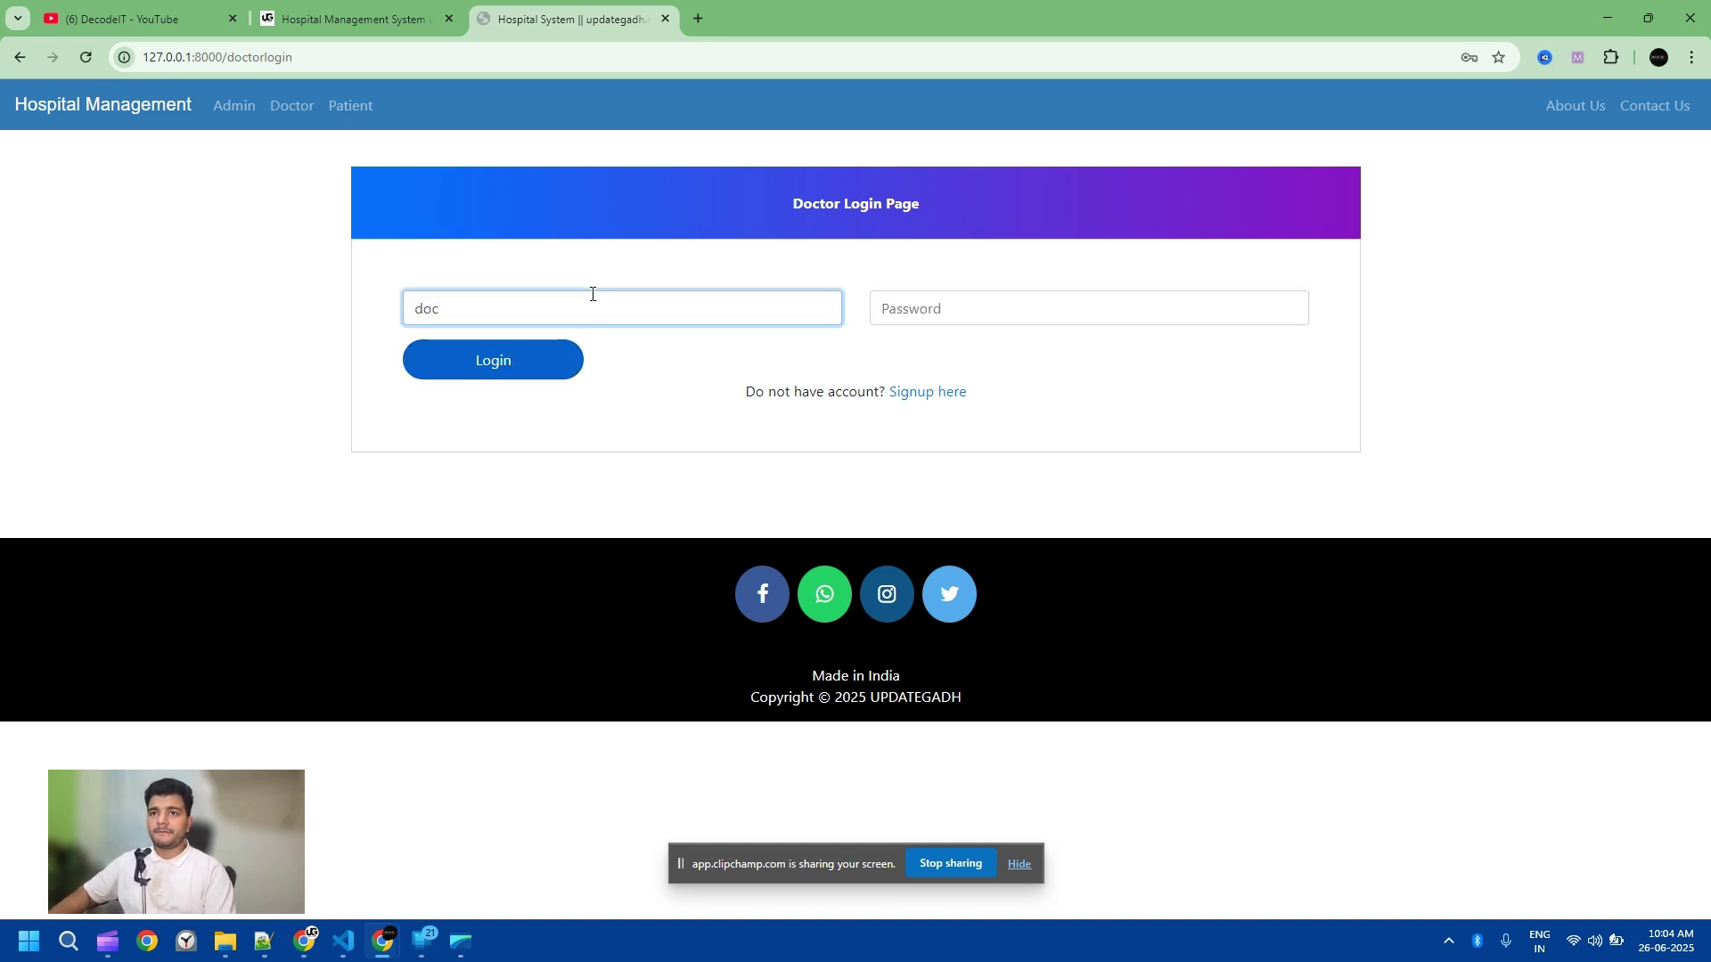
{"action": "left_click", "coordinate": [287, 107]}
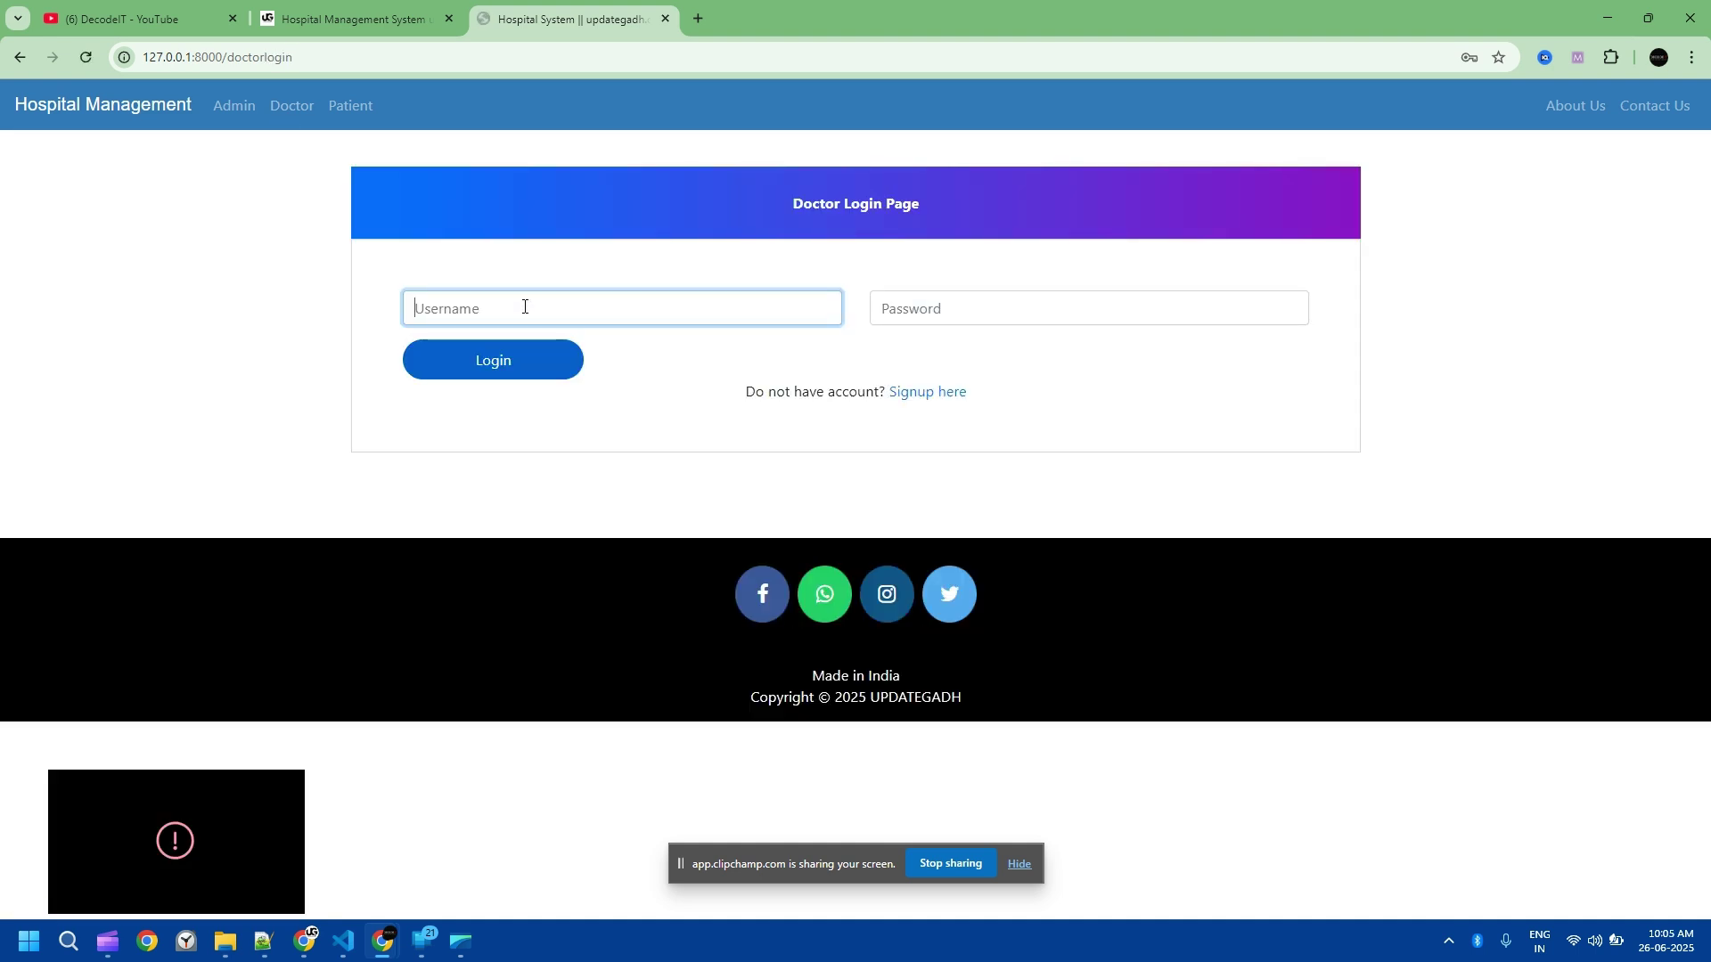
{"action": "type", "text": "doc"}
Step: Sign in as admin with the admin credentials and dismiss the password breach warning
{"action": "left_click", "coordinate": [235, 106]}
{"action": "left_click", "coordinate": [905, 379]}
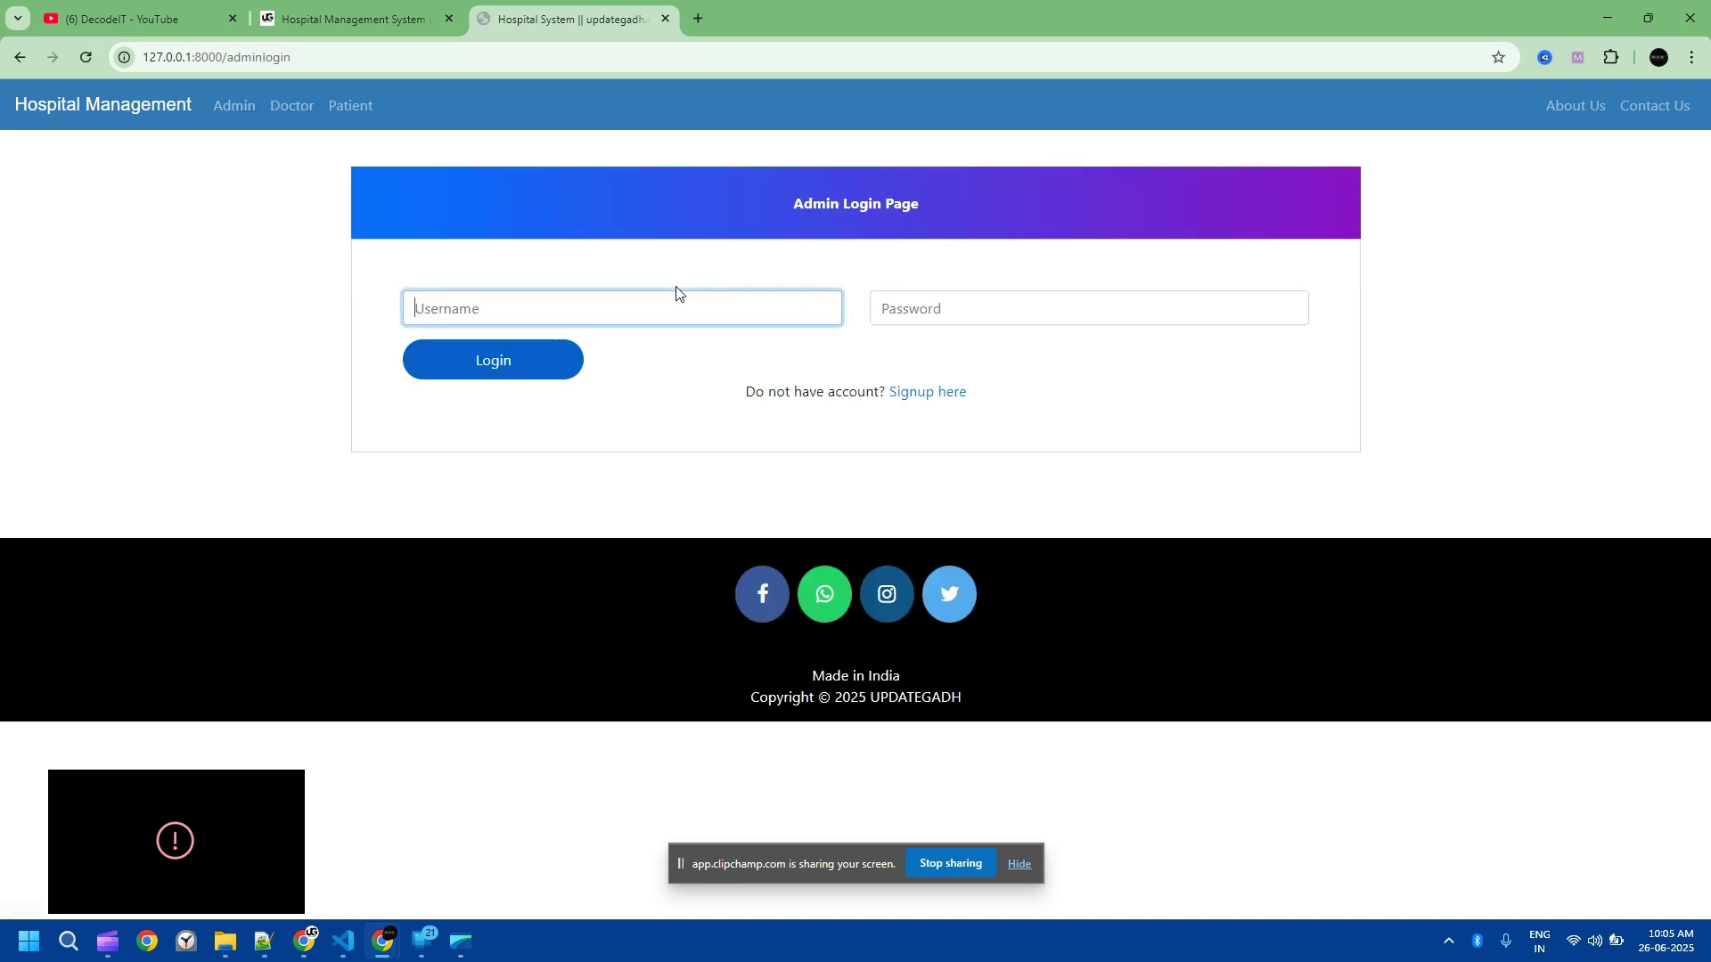
{"action": "type", "text": "d123"}
{"action": "left_click", "coordinate": [989, 303]}
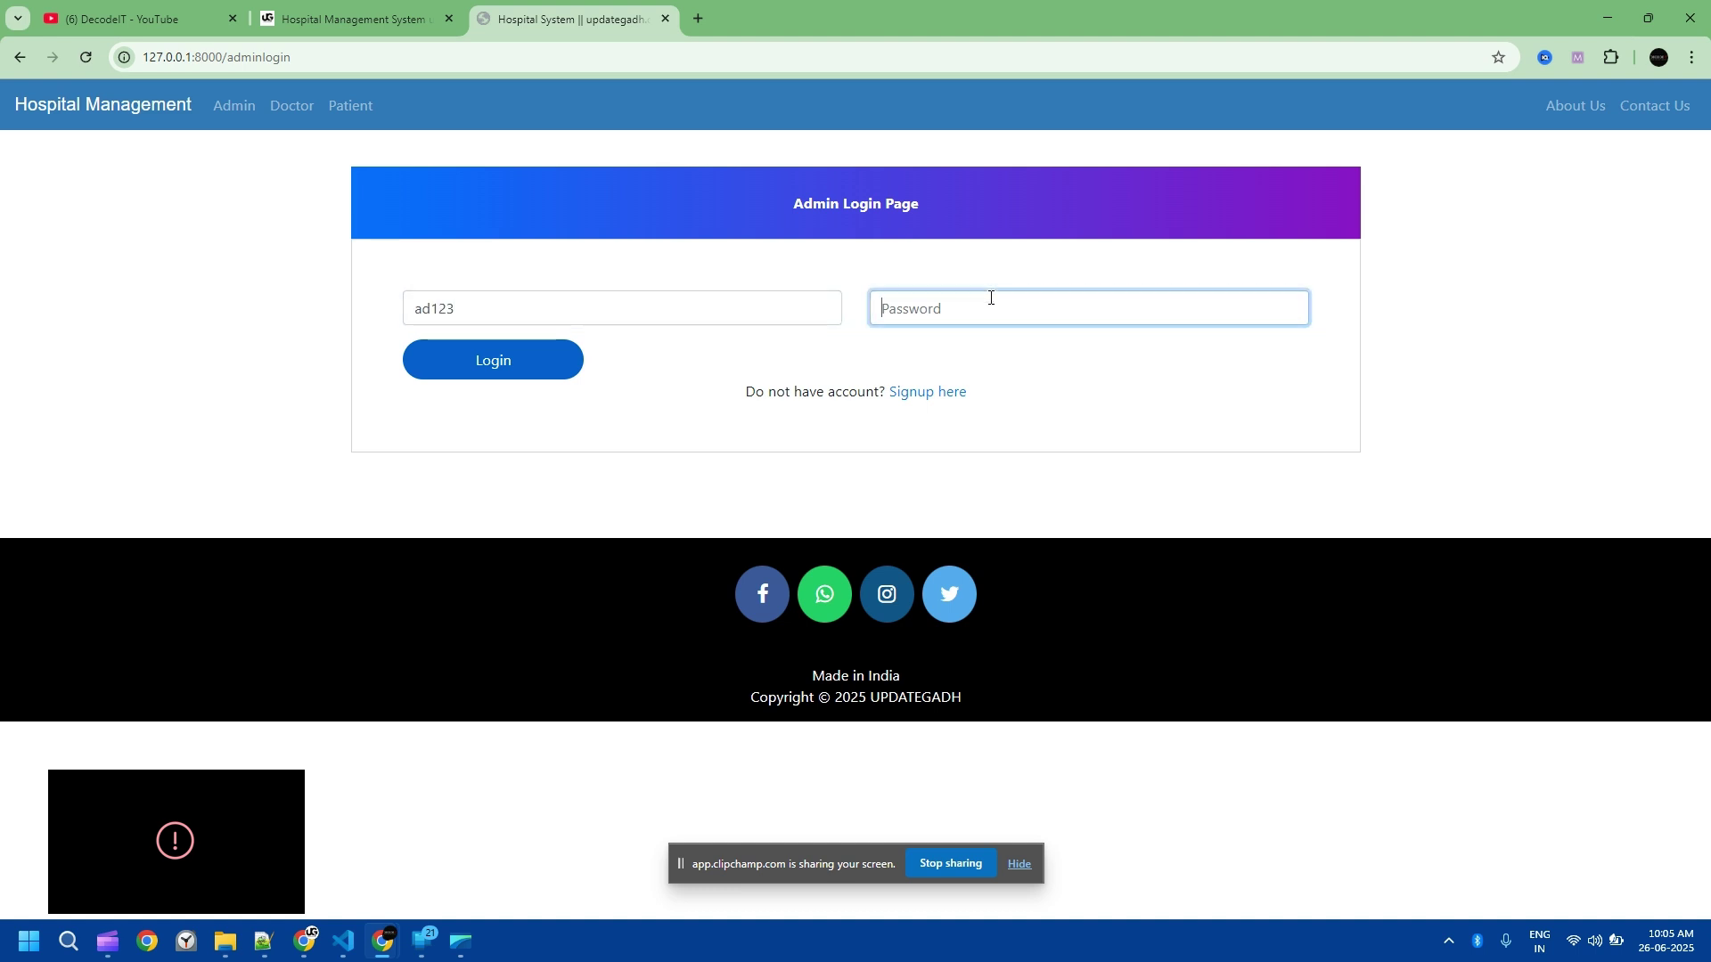
{"action": "type", "text": "ad123"}
{"action": "left_click", "coordinate": [534, 361]}
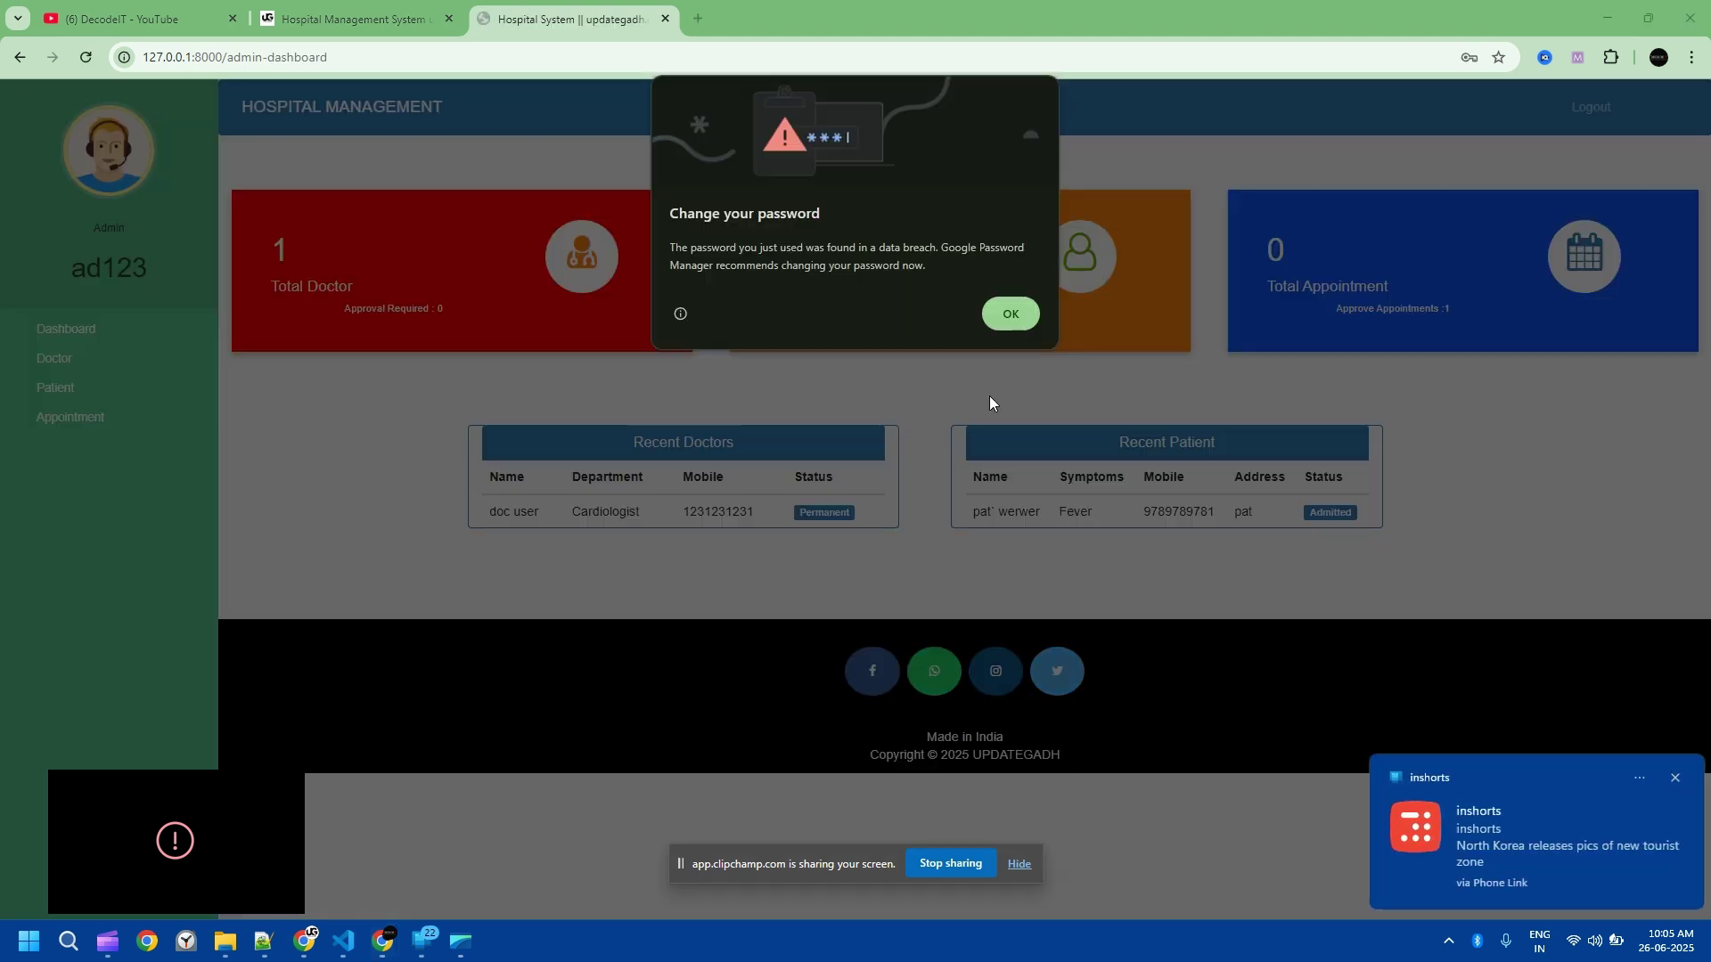
{"action": "left_click", "coordinate": [998, 313]}
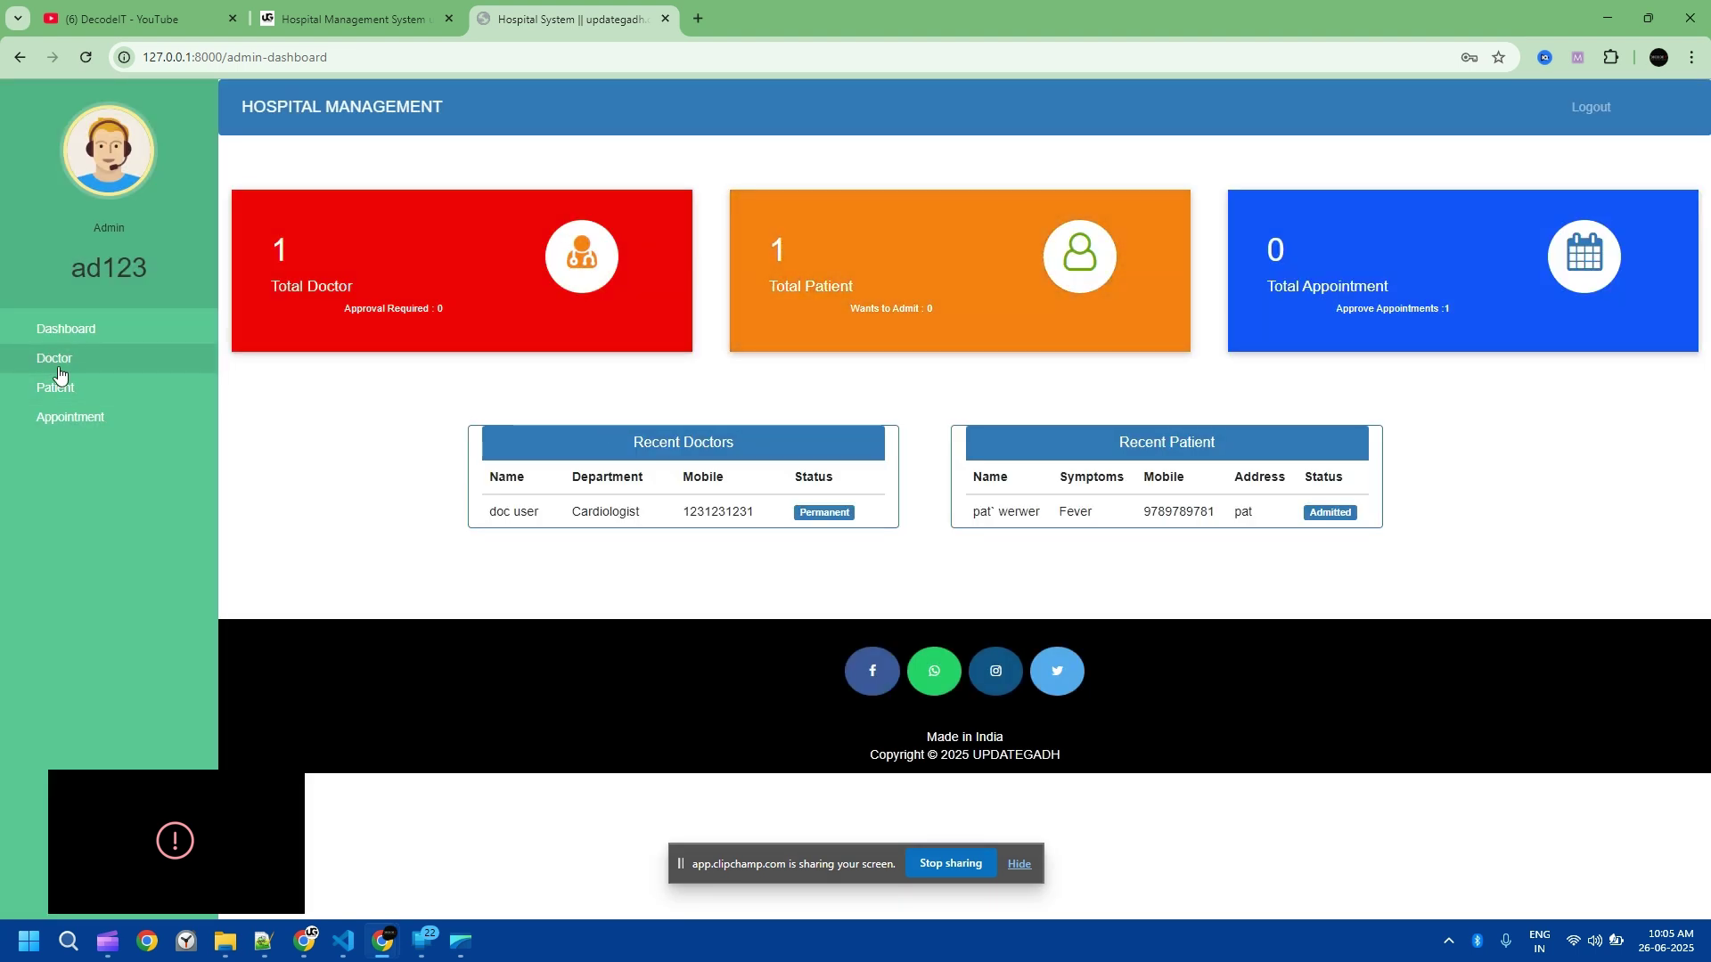
Step: Open the doctor record's Update form, retype the doctor's username, and return to the admin dashboard
{"action": "left_click", "coordinate": [67, 400]}
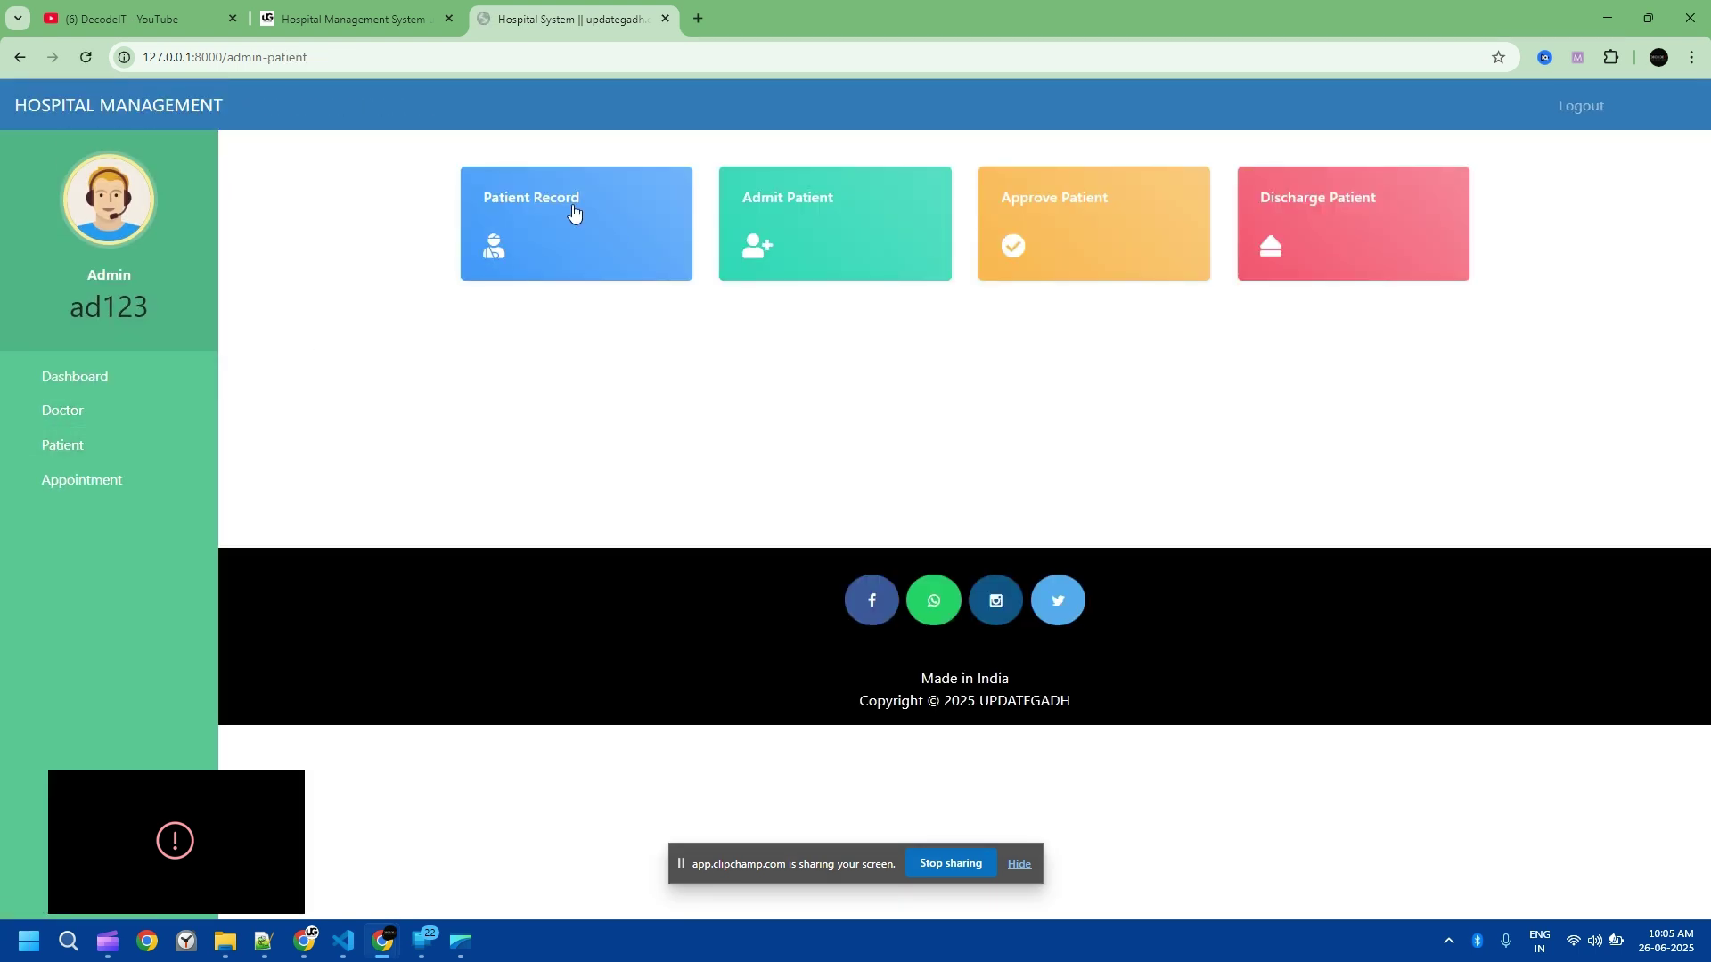
{"action": "left_click", "coordinate": [87, 411]}
{"action": "left_click", "coordinate": [547, 191]}
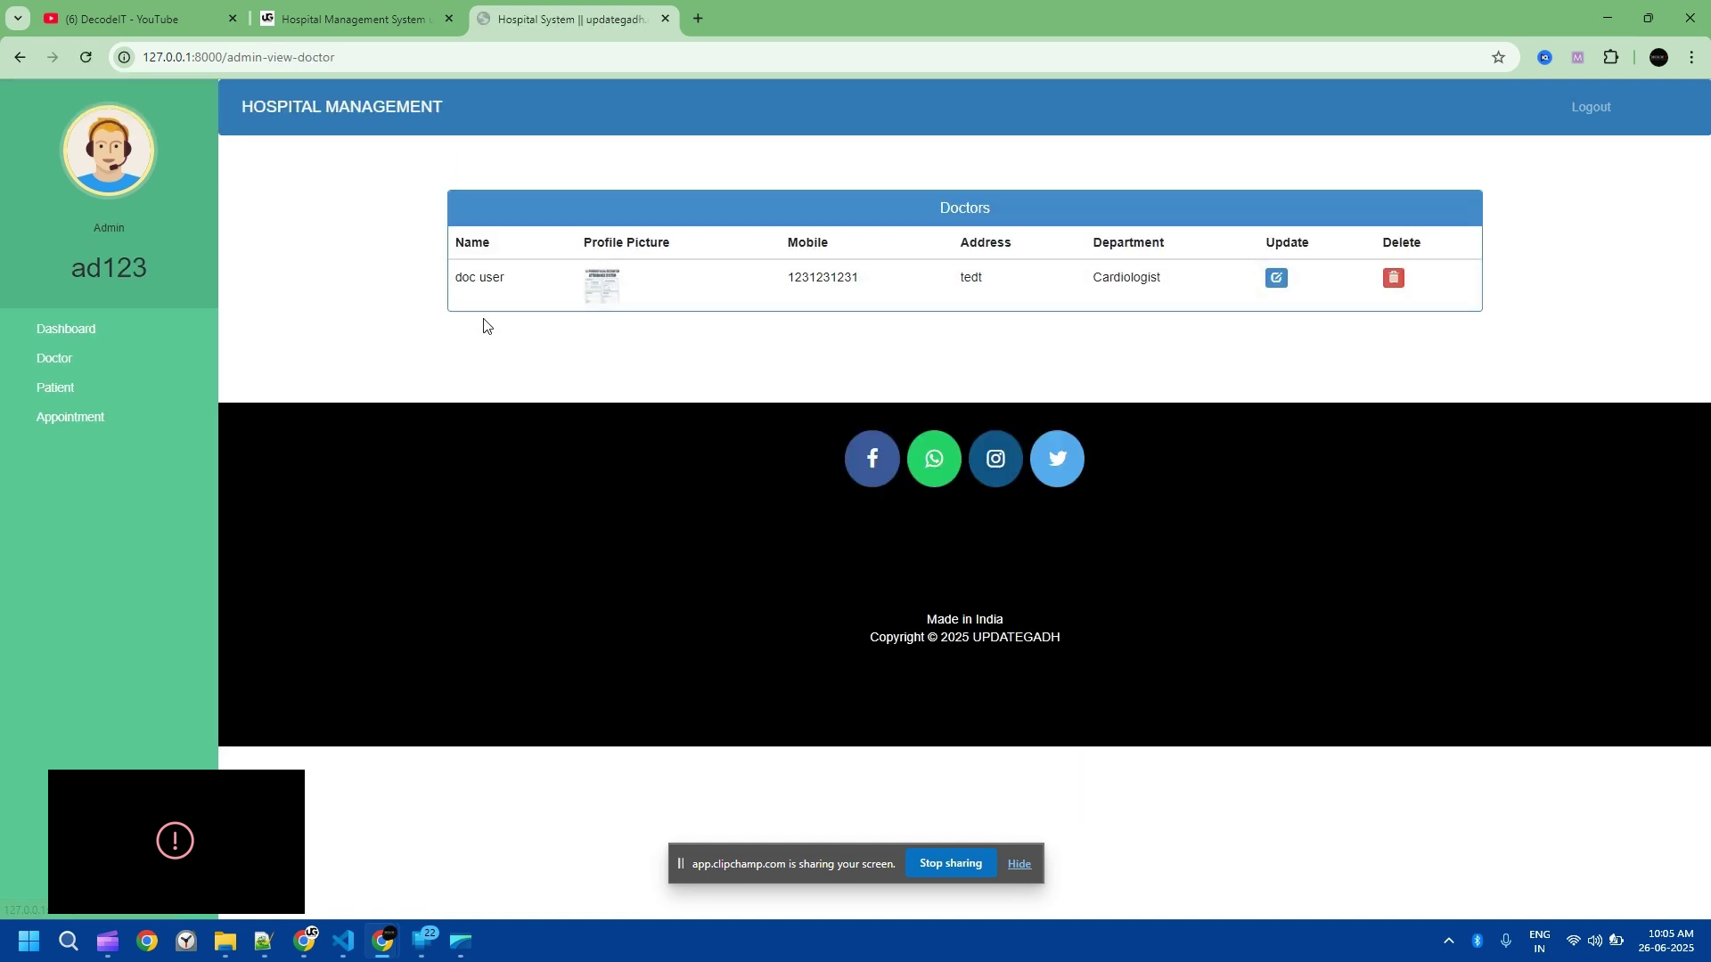
{"action": "left_click", "coordinate": [1277, 277]}
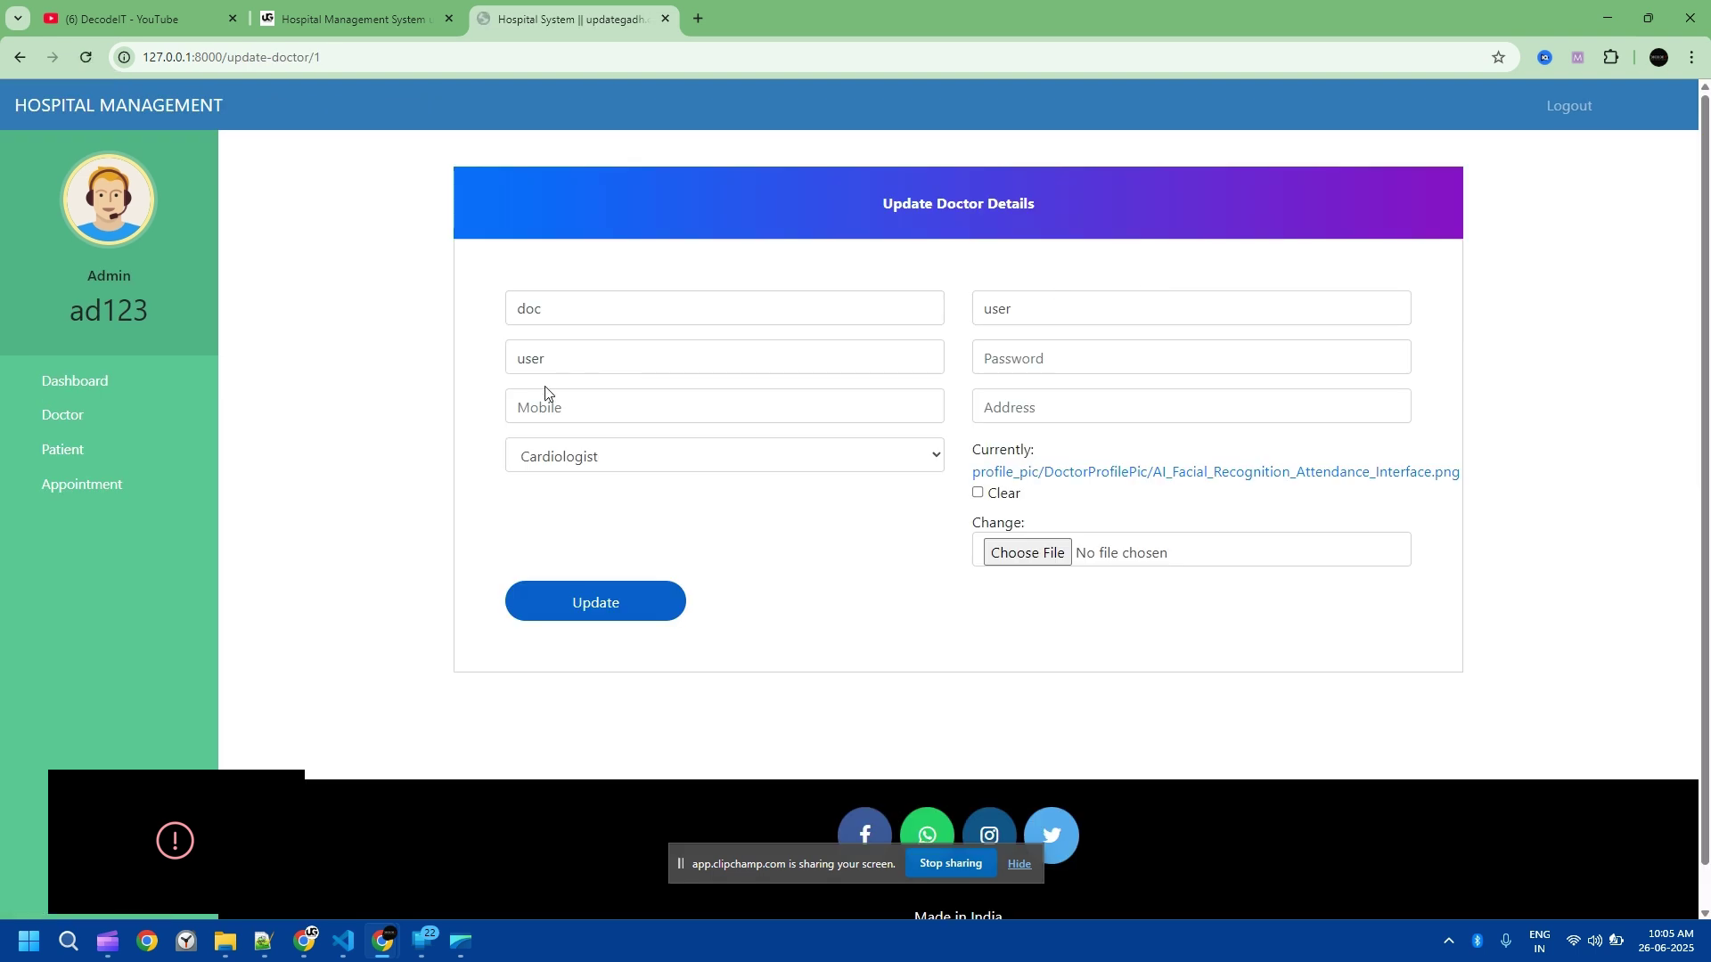
{"action": "left_click_drag", "start_coordinate": [561, 359], "coordinate": [475, 354]}
{"action": "left_click_drag", "start_coordinate": [552, 309], "coordinate": [487, 305]}
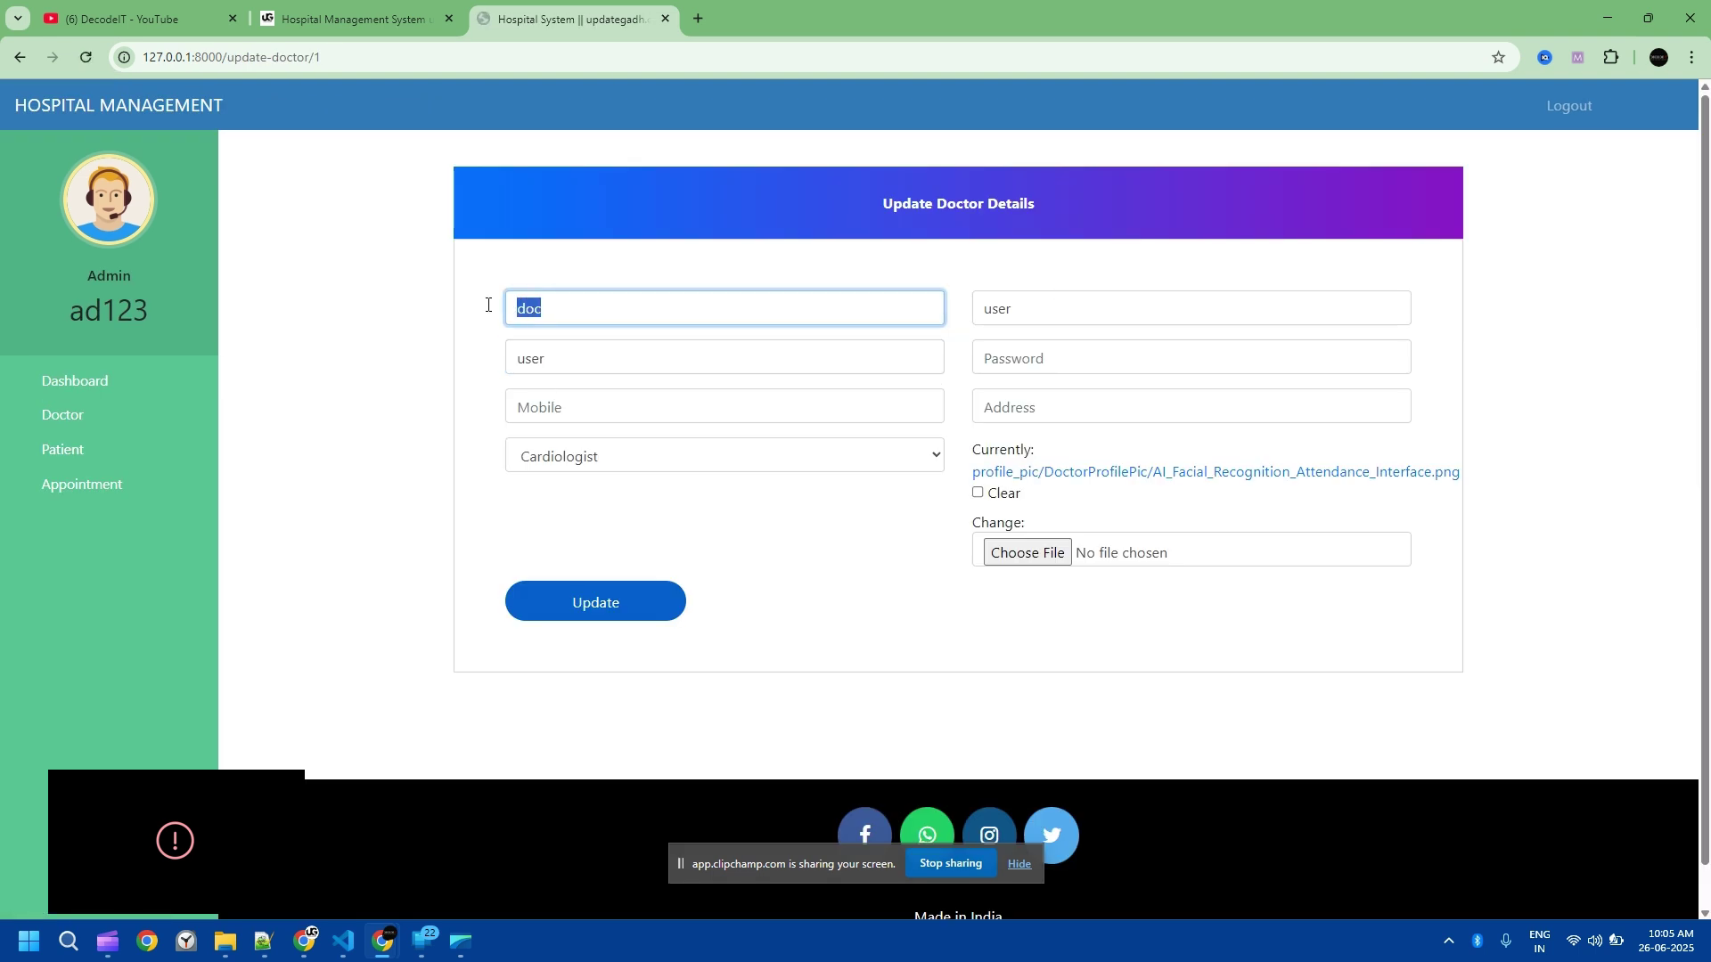
{"action": "left_click_drag", "start_coordinate": [553, 352], "coordinate": [471, 354]}
{"action": "key", "text": "BackSpace"}
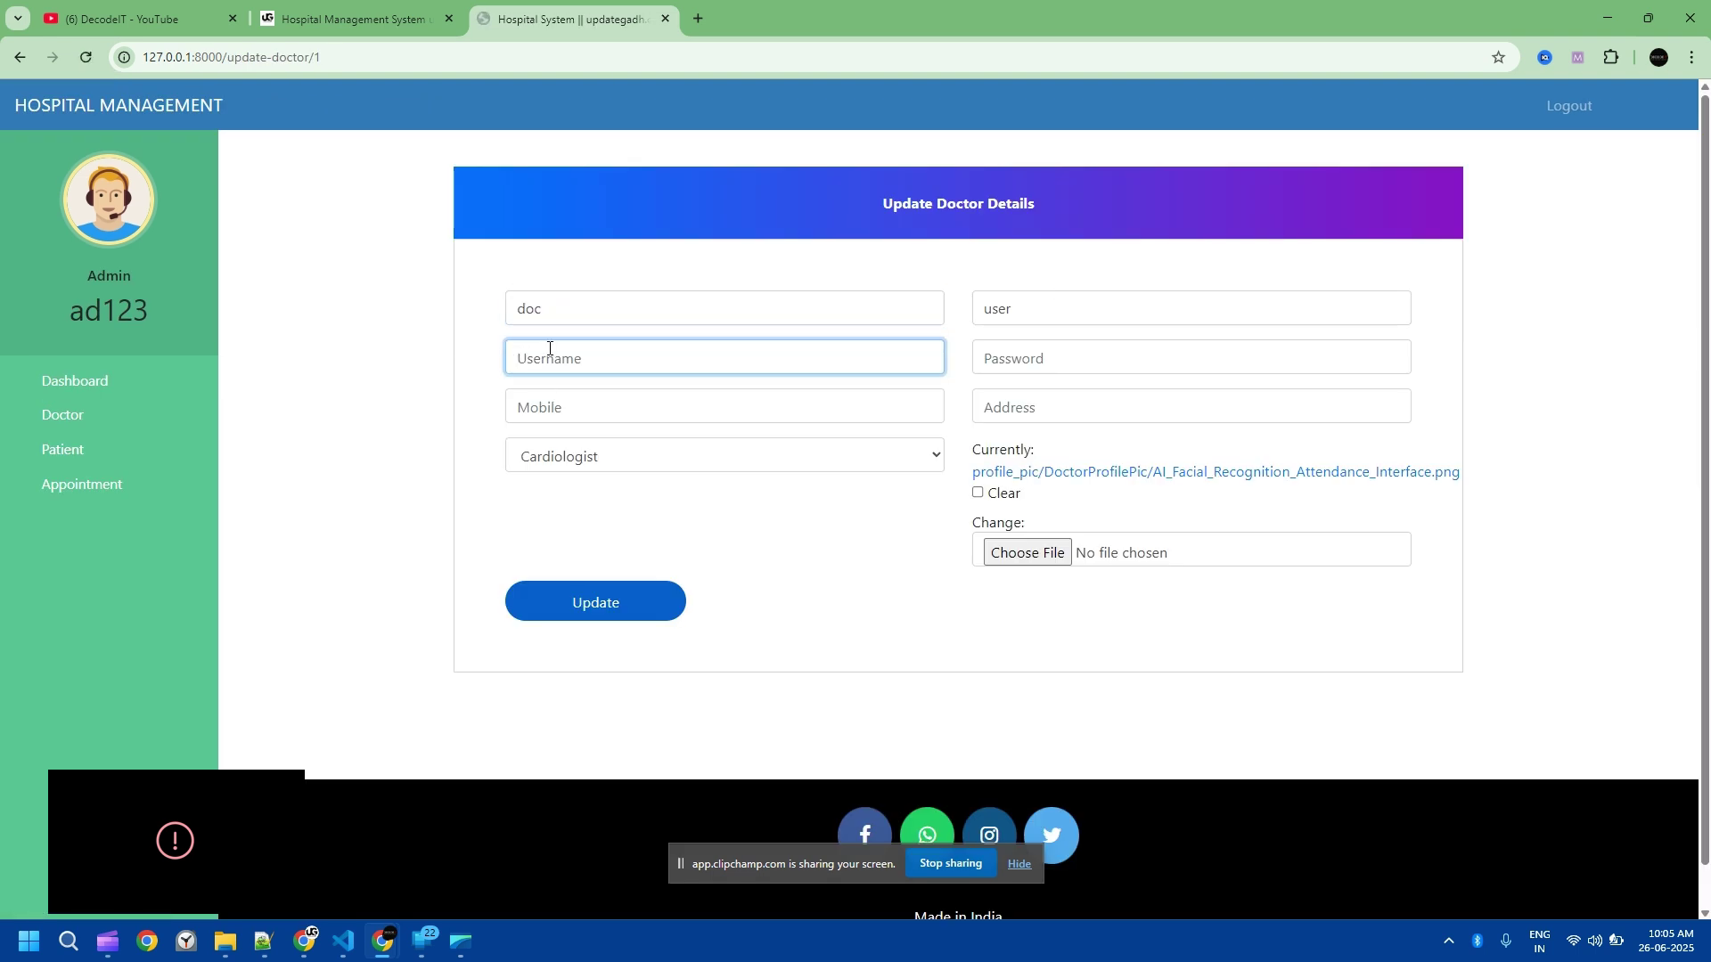
{"action": "type", "text": "doc"}
{"action": "left_click", "coordinate": [79, 382]}
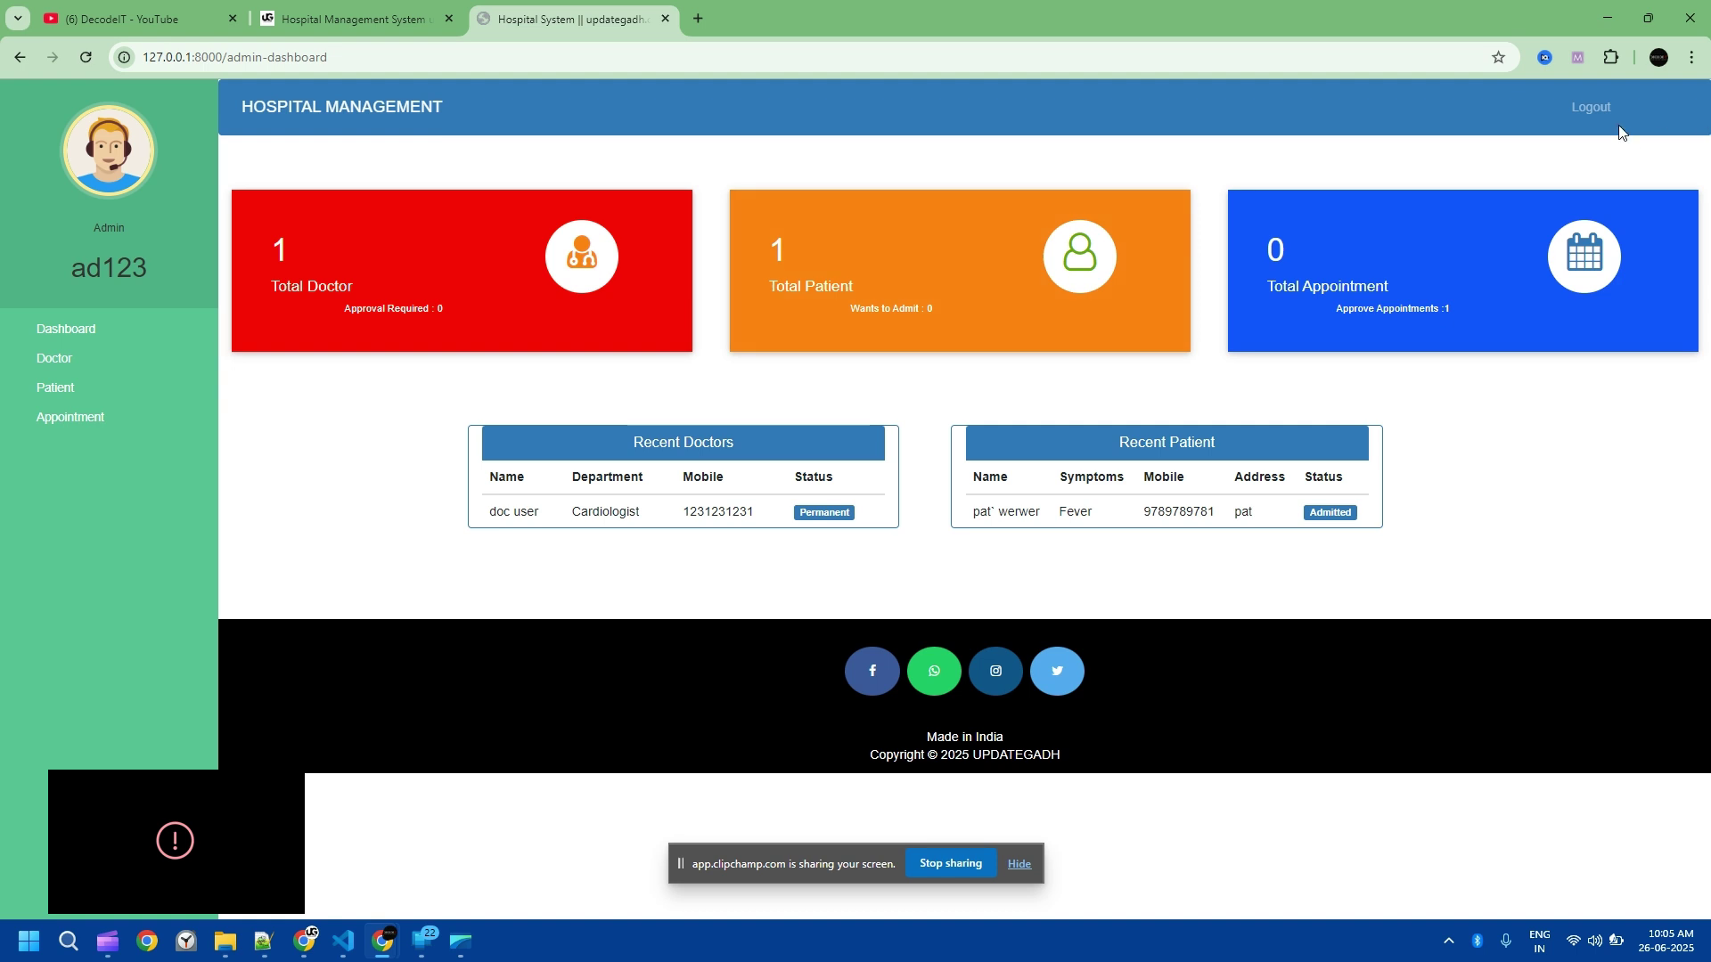
Step: Log out of admin and sign in on the Doctor Login page with the doctor's credentials
{"action": "left_click", "coordinate": [1590, 107]}
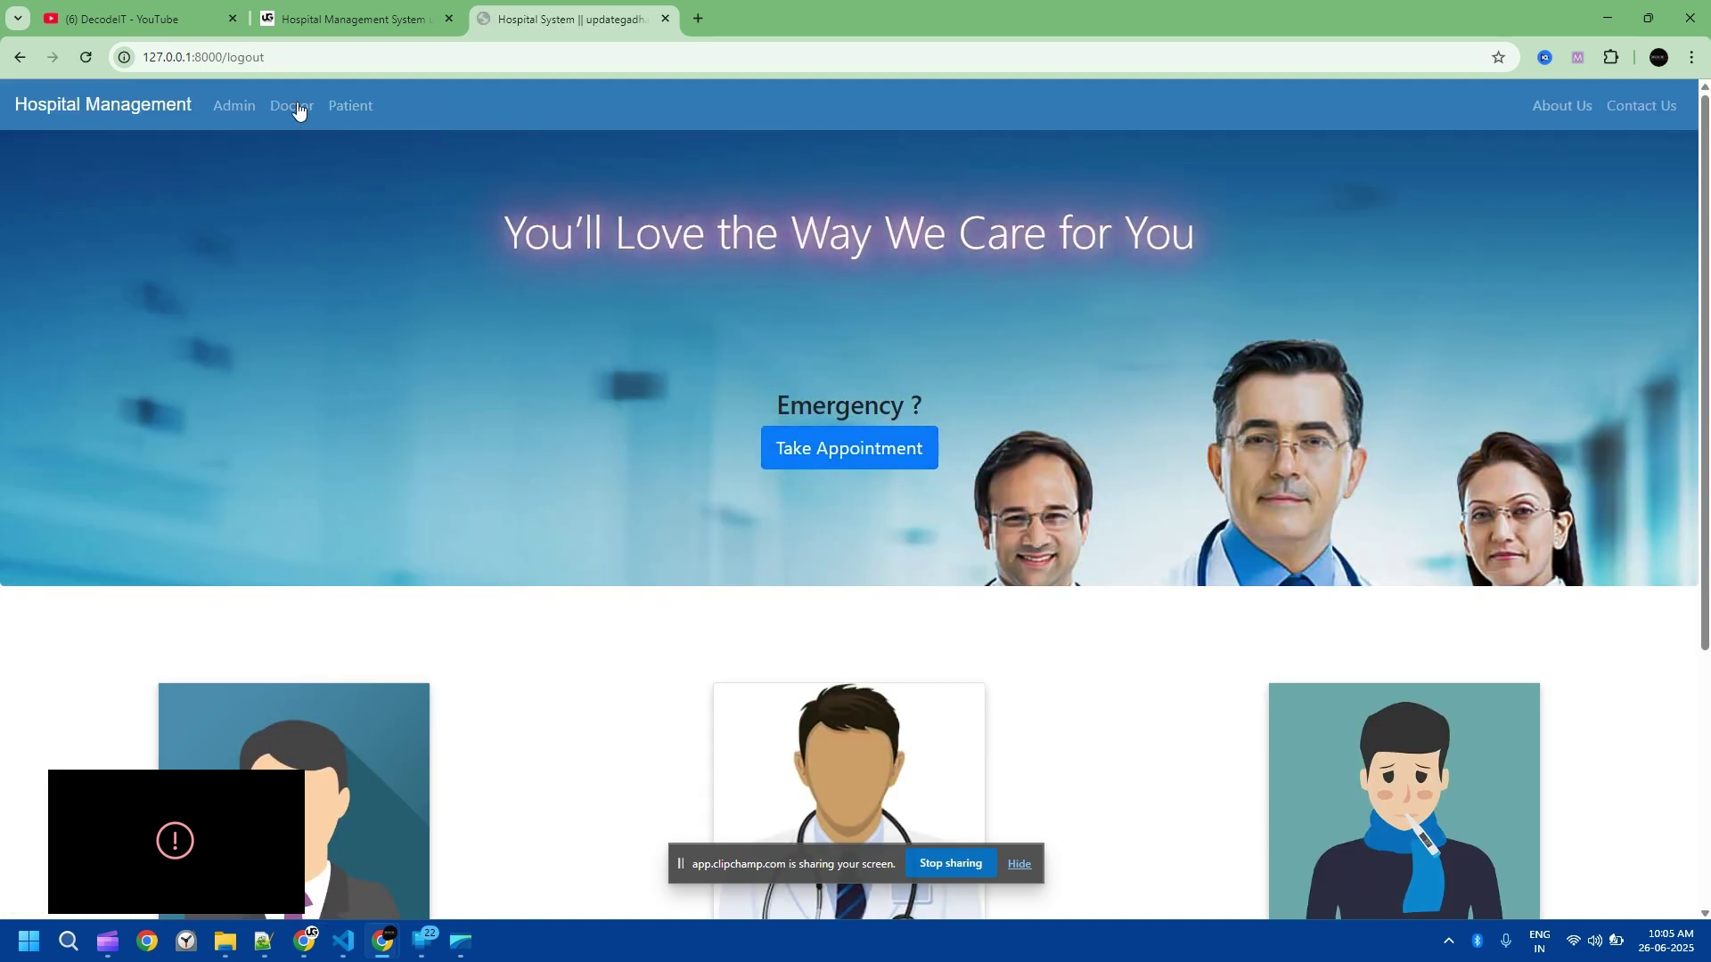
{"action": "left_click", "coordinate": [296, 108]}
{"action": "left_click", "coordinate": [909, 383]}
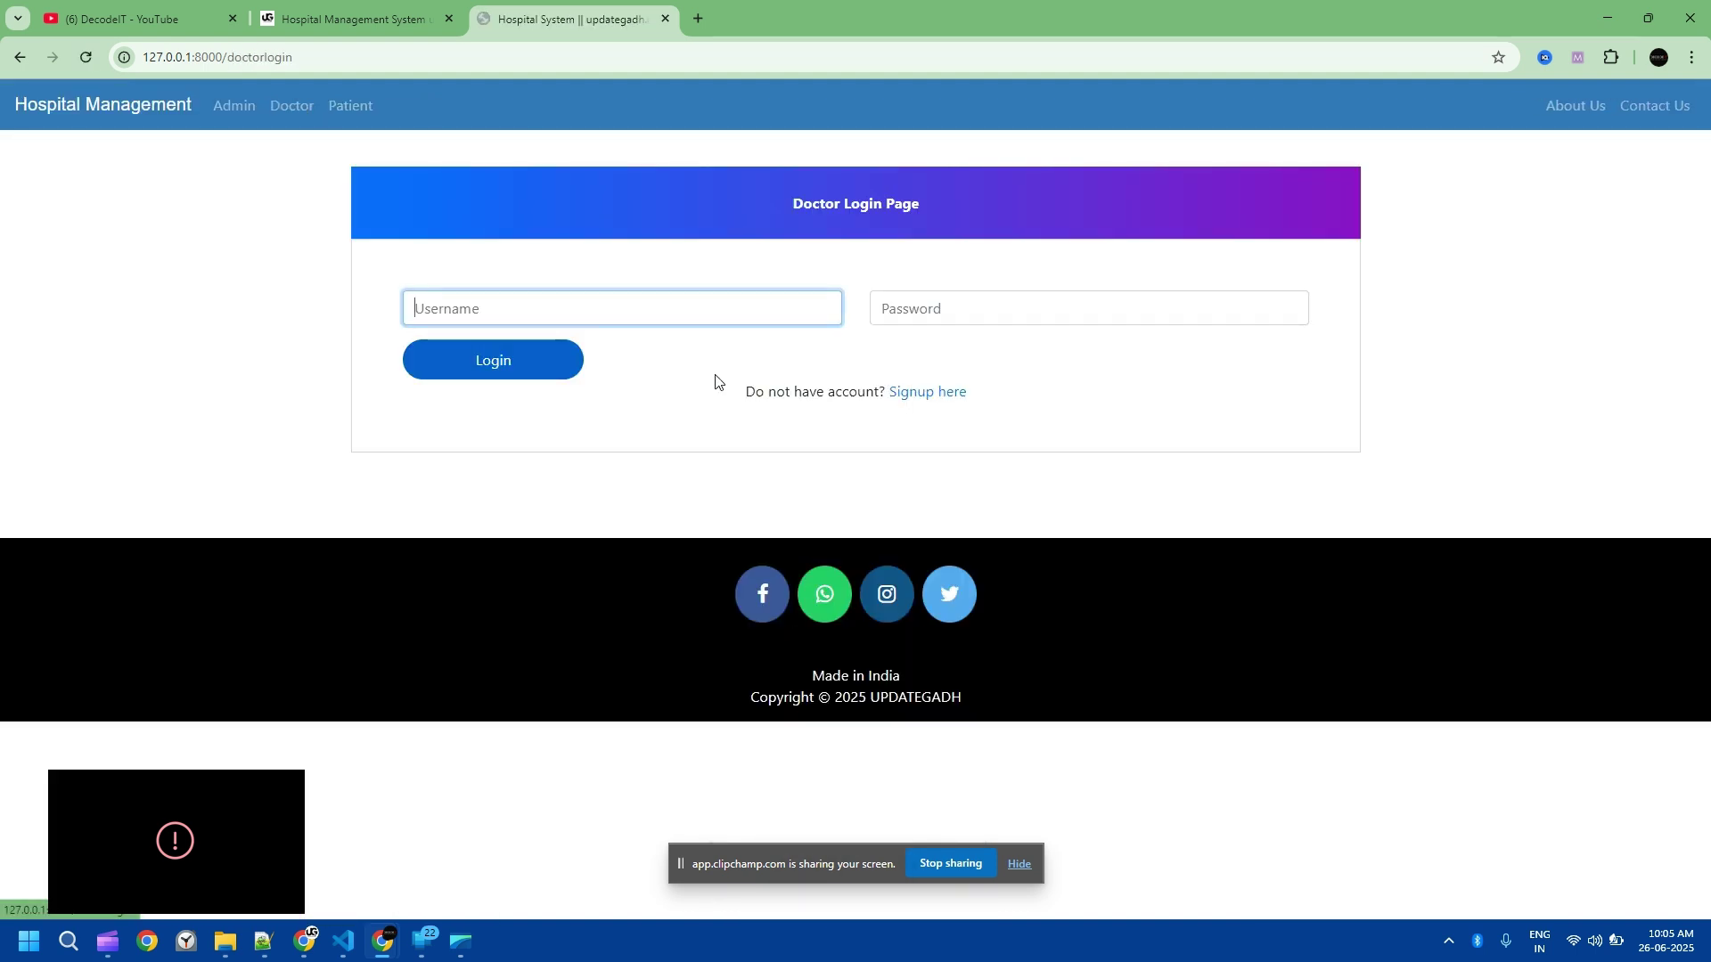
{"action": "type", "text": "user"}
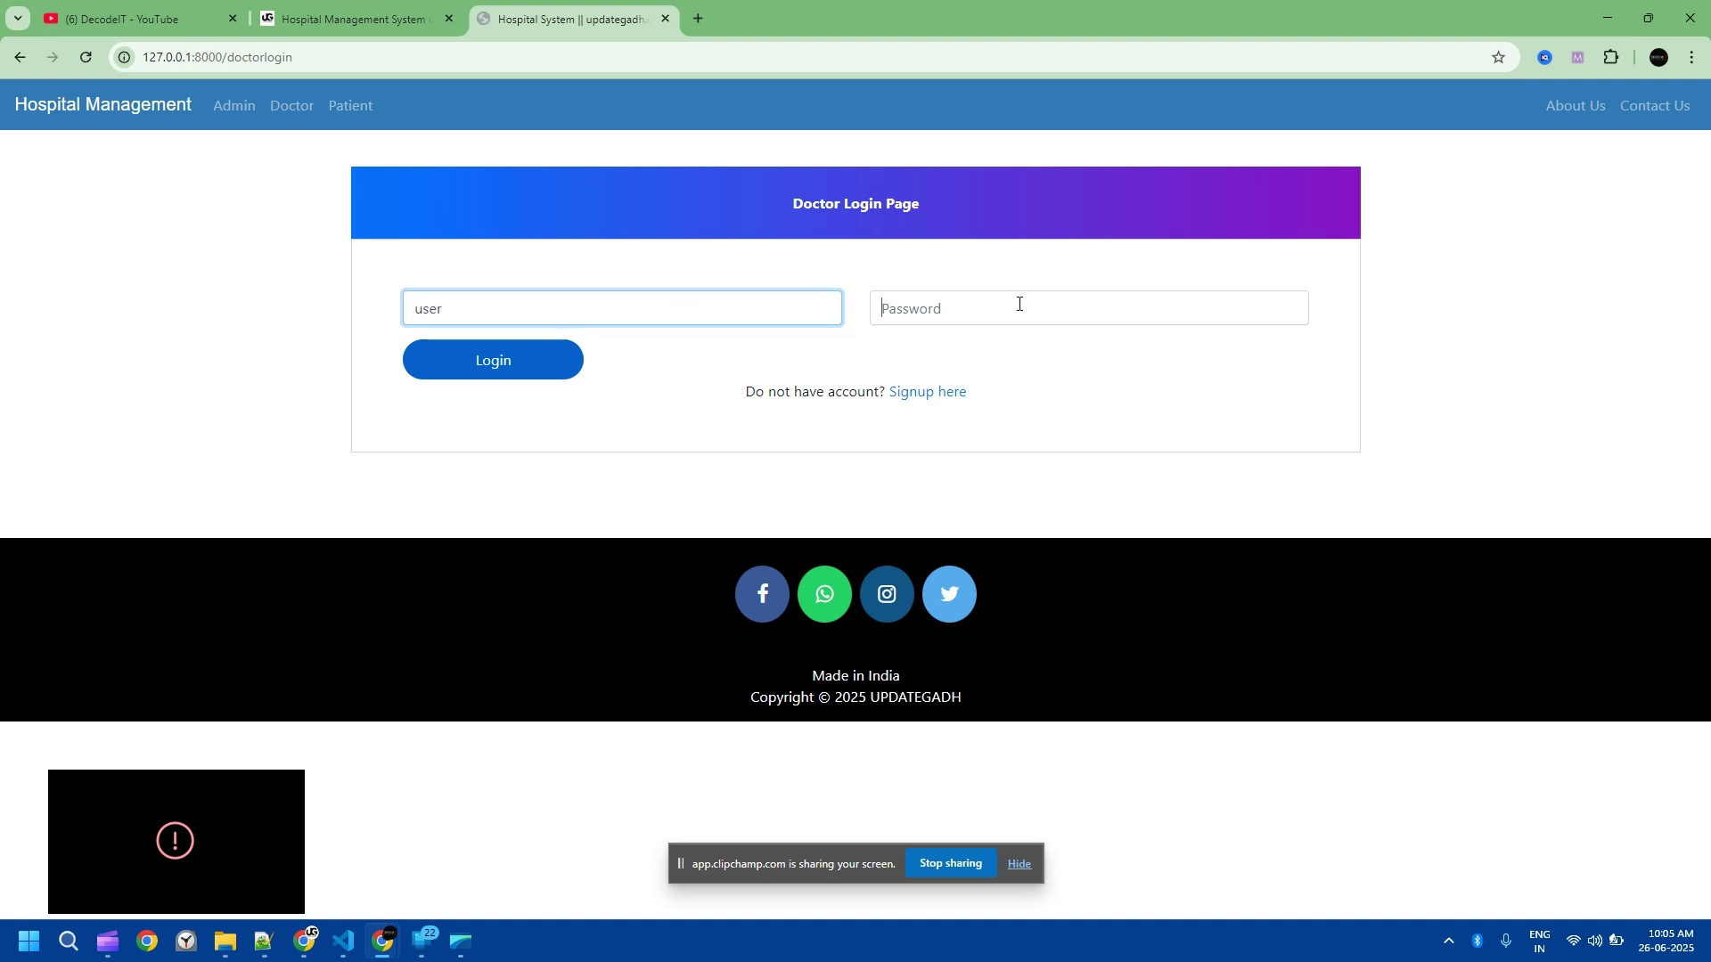
{"action": "left_click", "coordinate": [1018, 305]}
{"action": "type", "text": "user"}
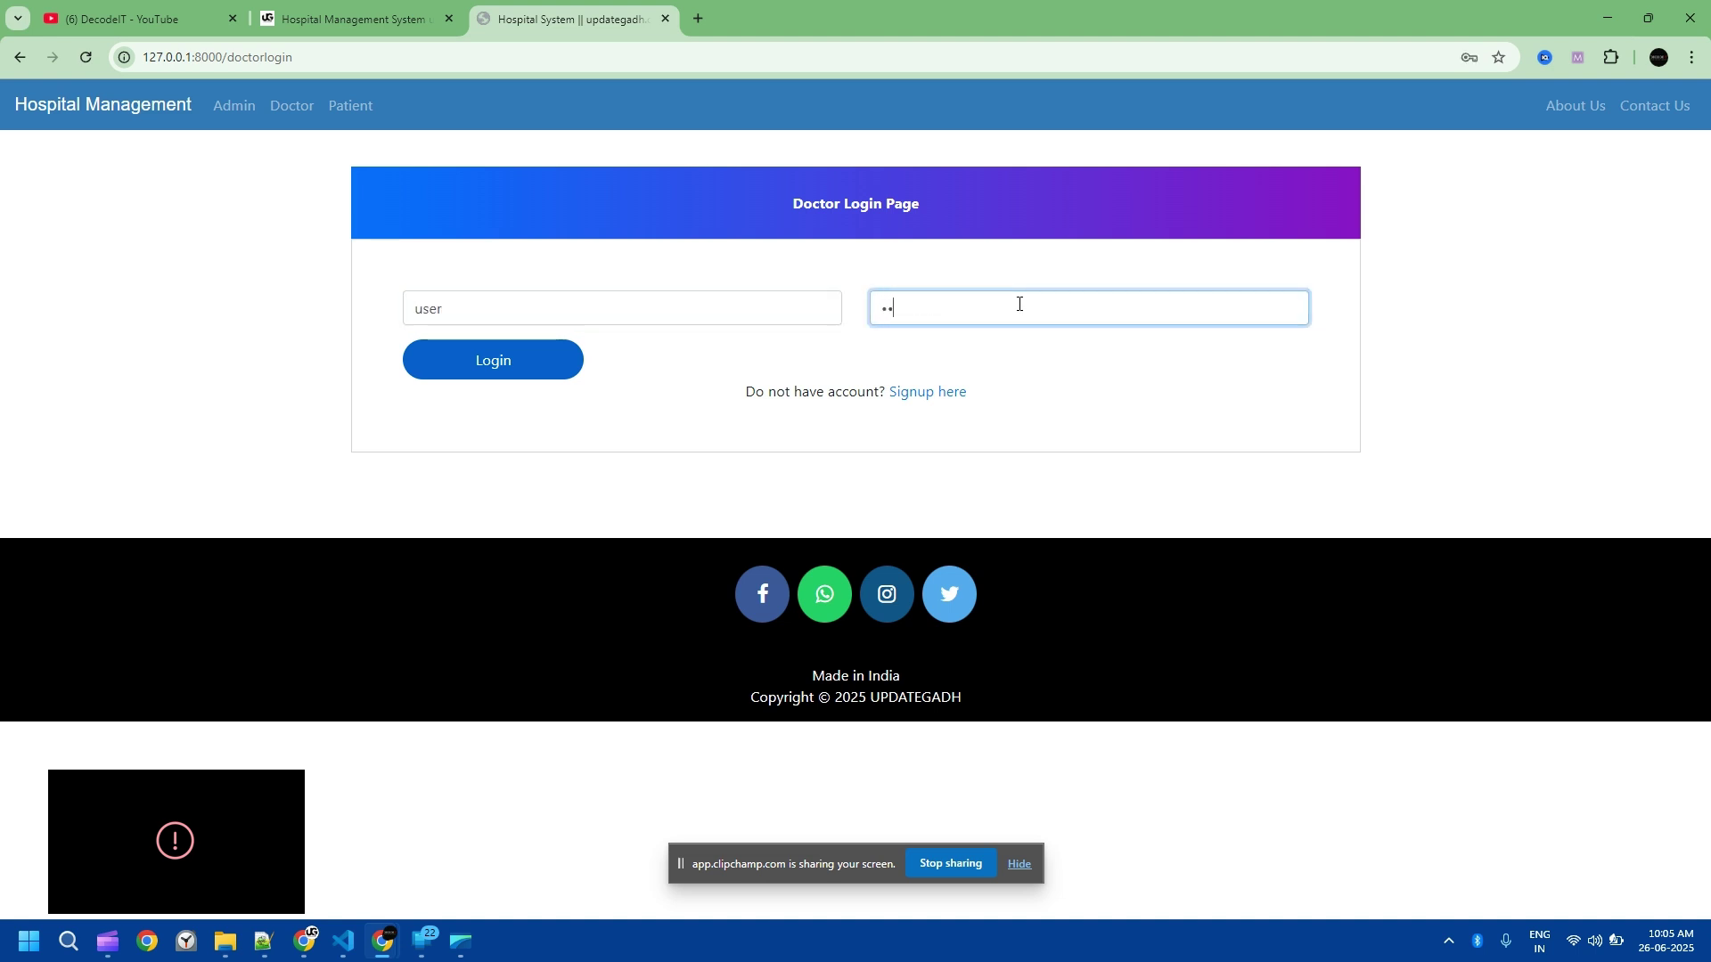
{"action": "type", "text": "e"}
{"action": "left_click", "coordinate": [509, 357]}
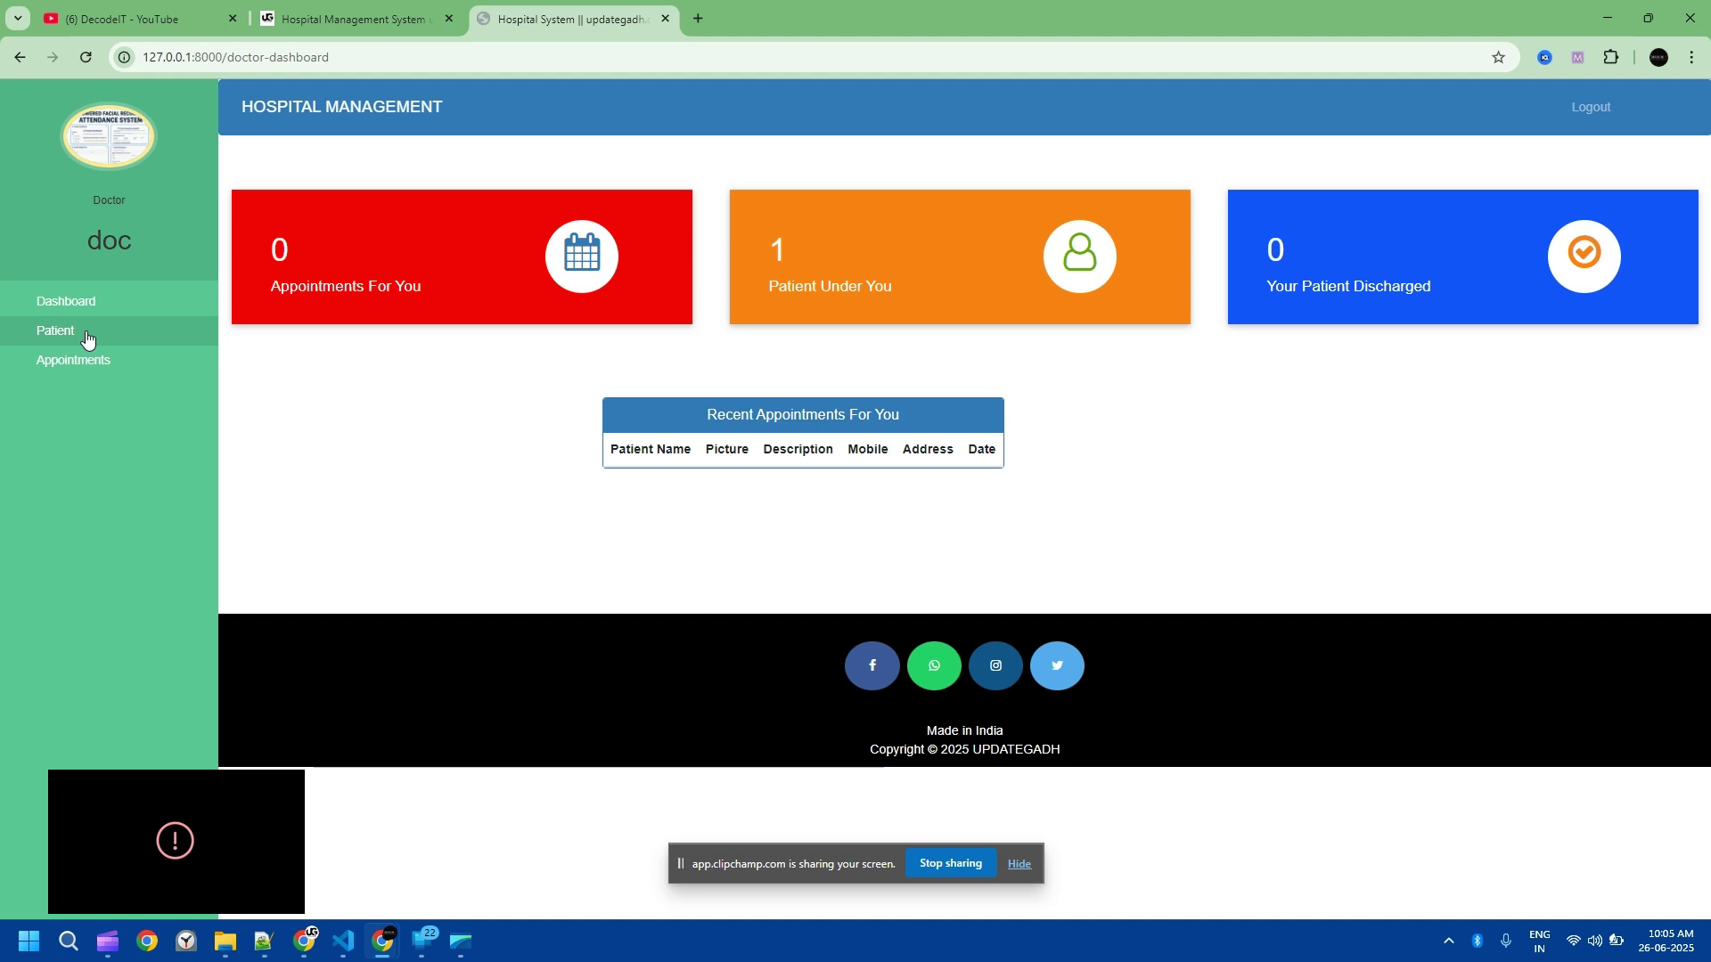
Step: Confirm Your Appointments is empty, visit Patient and Dashboard, then log out of the doctor account
{"action": "left_click", "coordinate": [52, 359]}
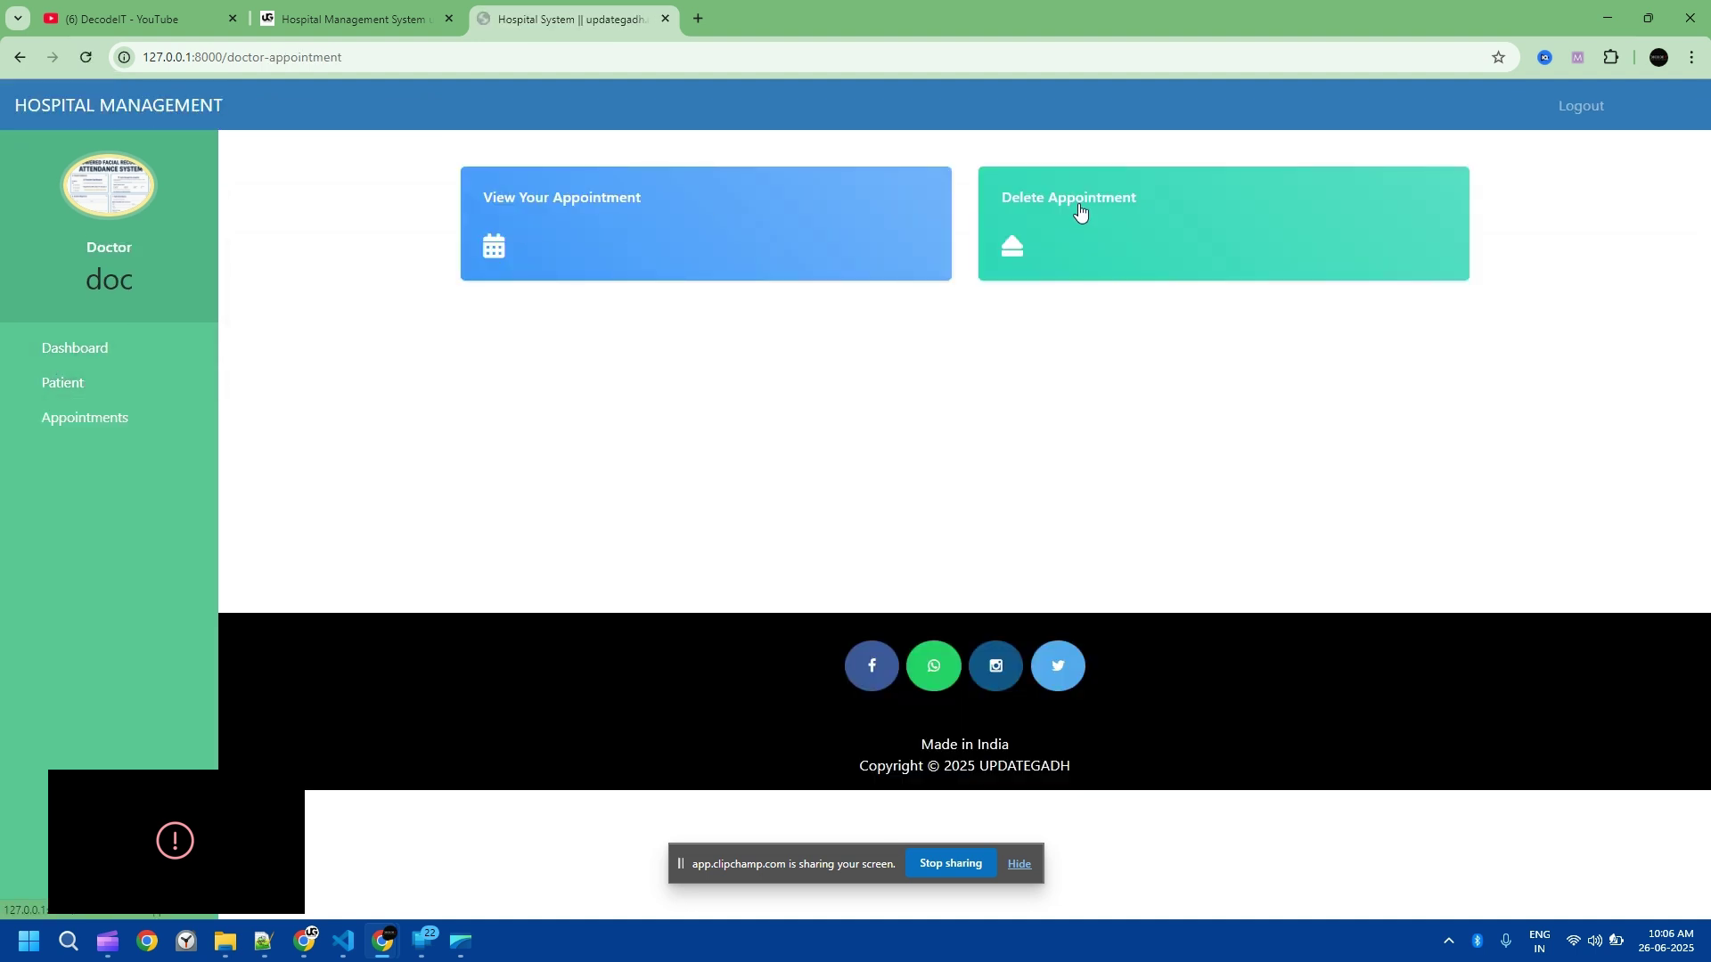
{"action": "left_click", "coordinate": [582, 211]}
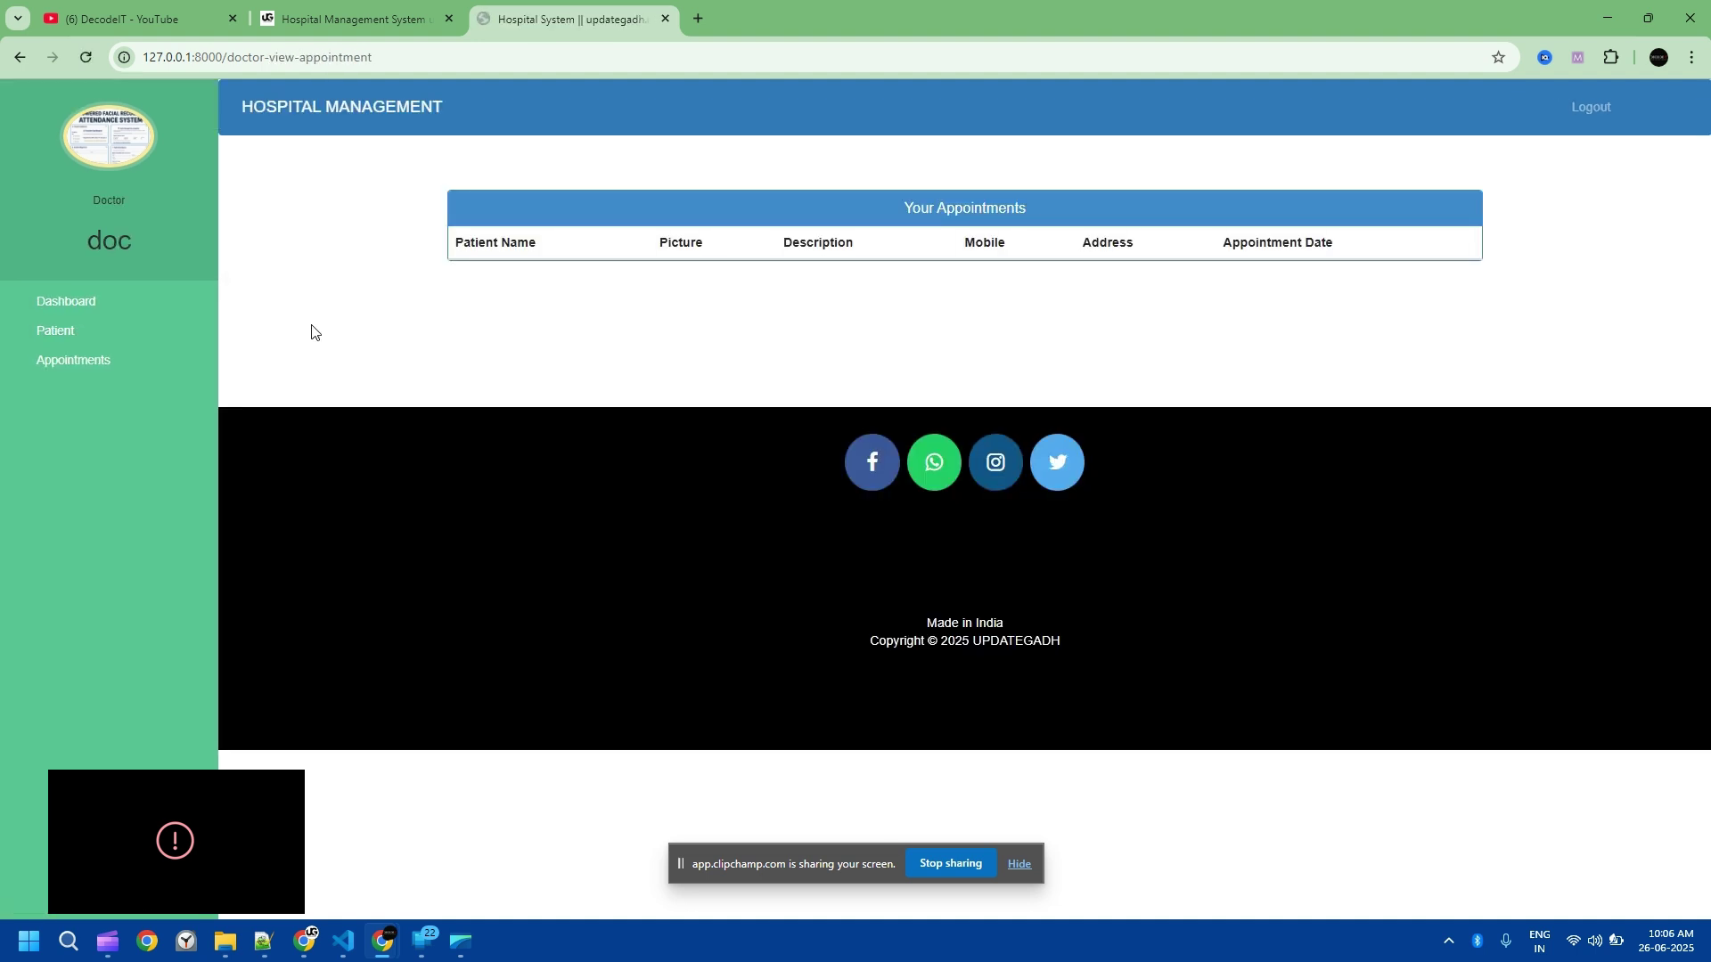
{"action": "left_click", "coordinate": [65, 339]}
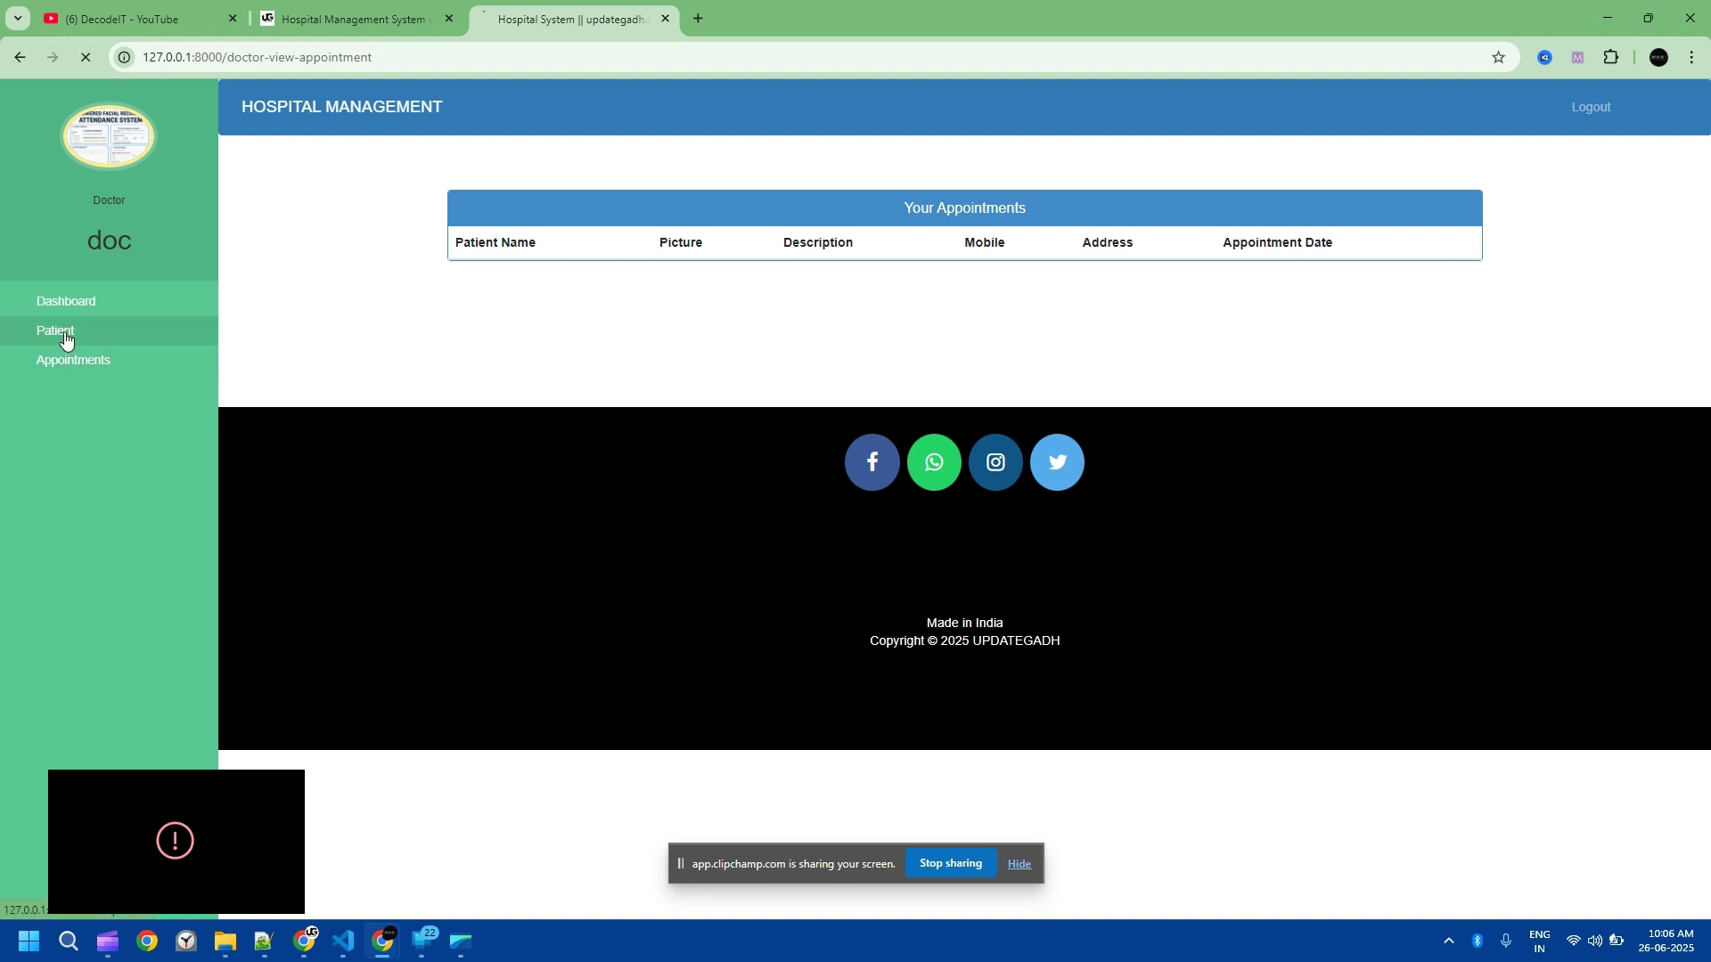
{"action": "left_click", "coordinate": [42, 350]}
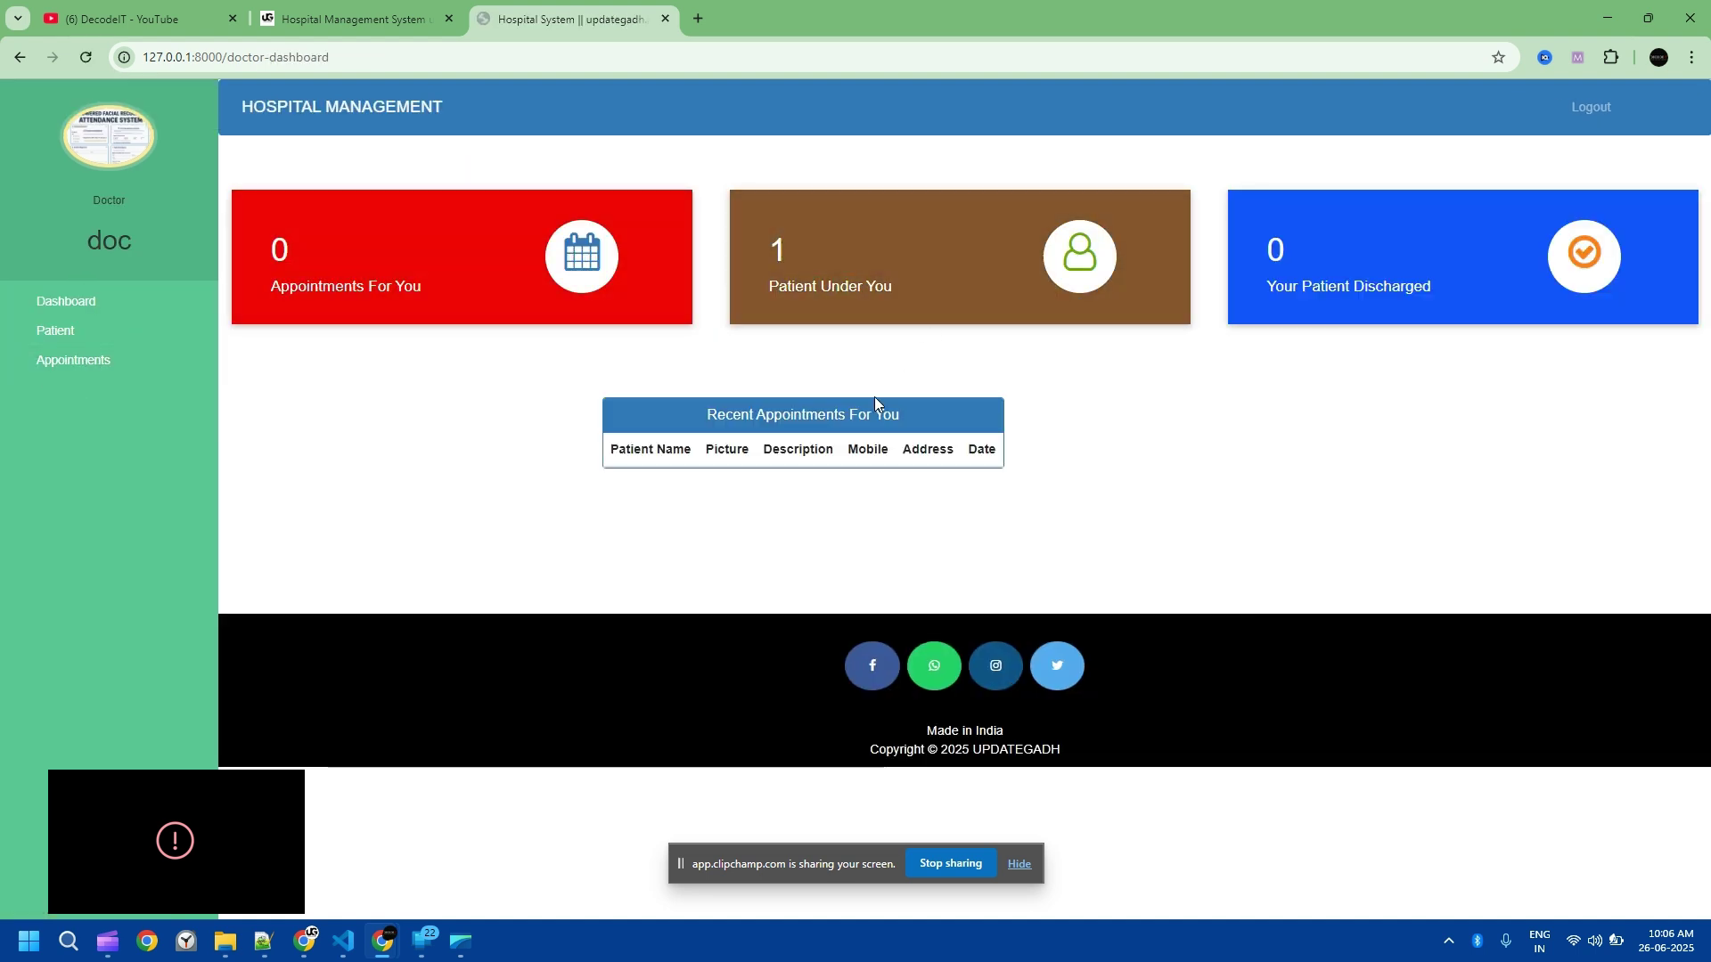
{"action": "left_click", "coordinate": [1597, 114]}
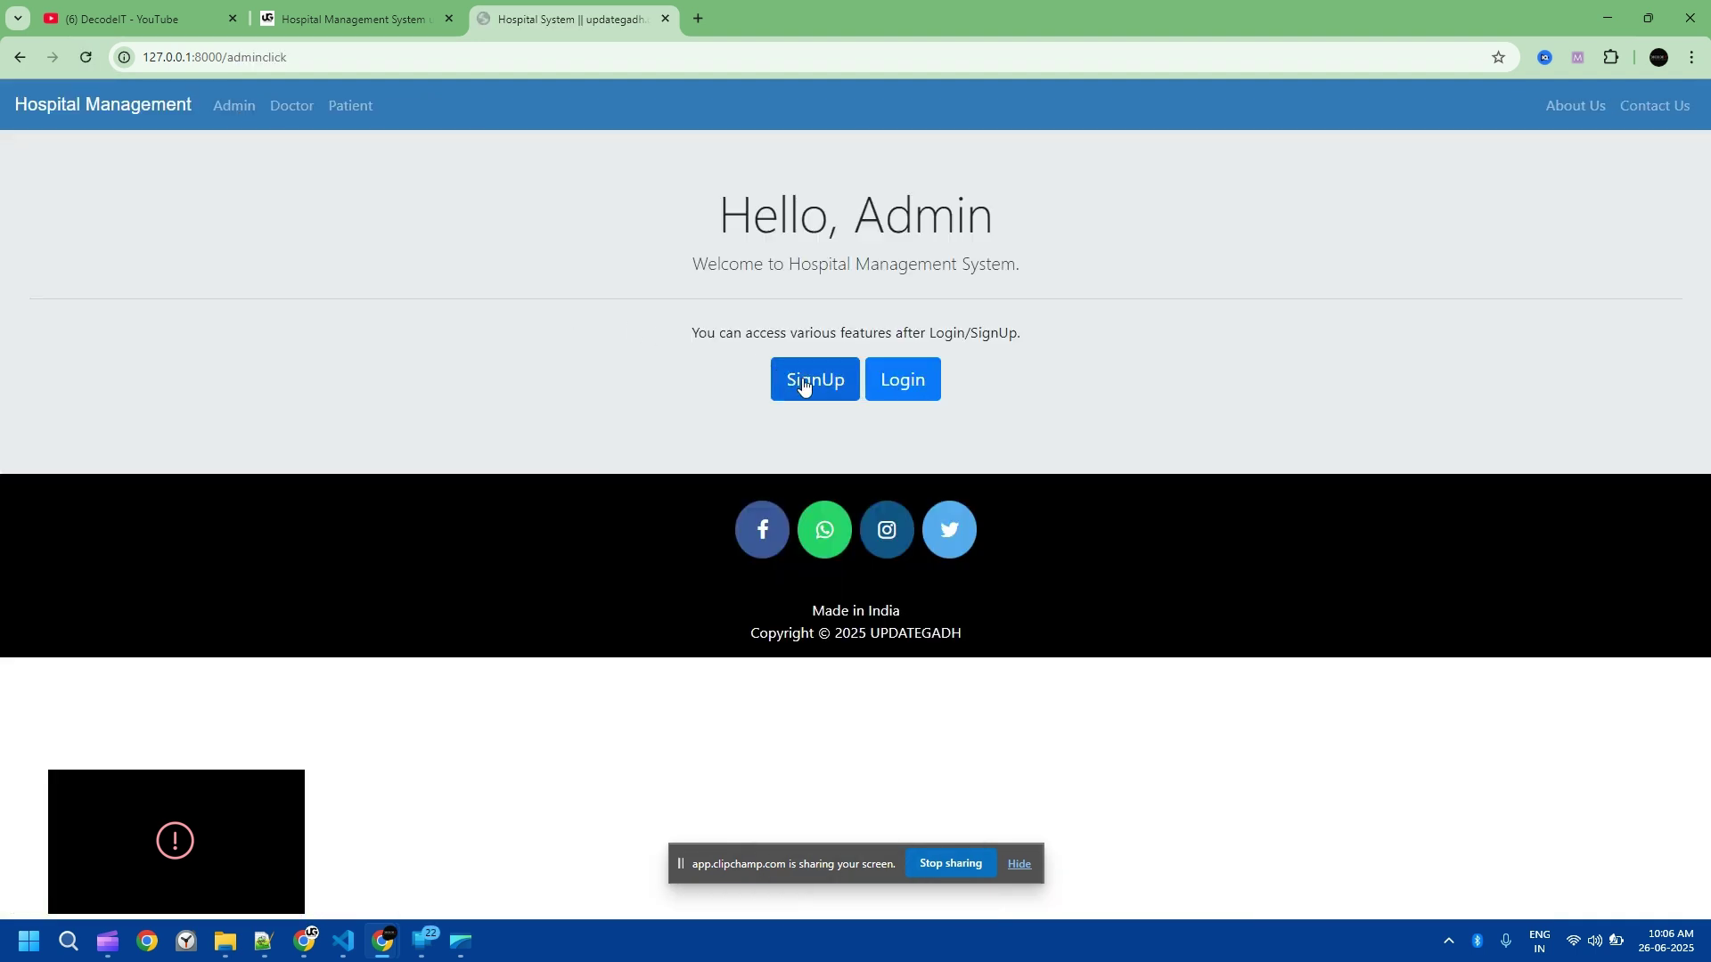
Step: Sign in as admin with the admin credentials and dismiss the password breach warning
{"action": "left_click", "coordinate": [882, 382]}
{"action": "type", "text": "ad123"}
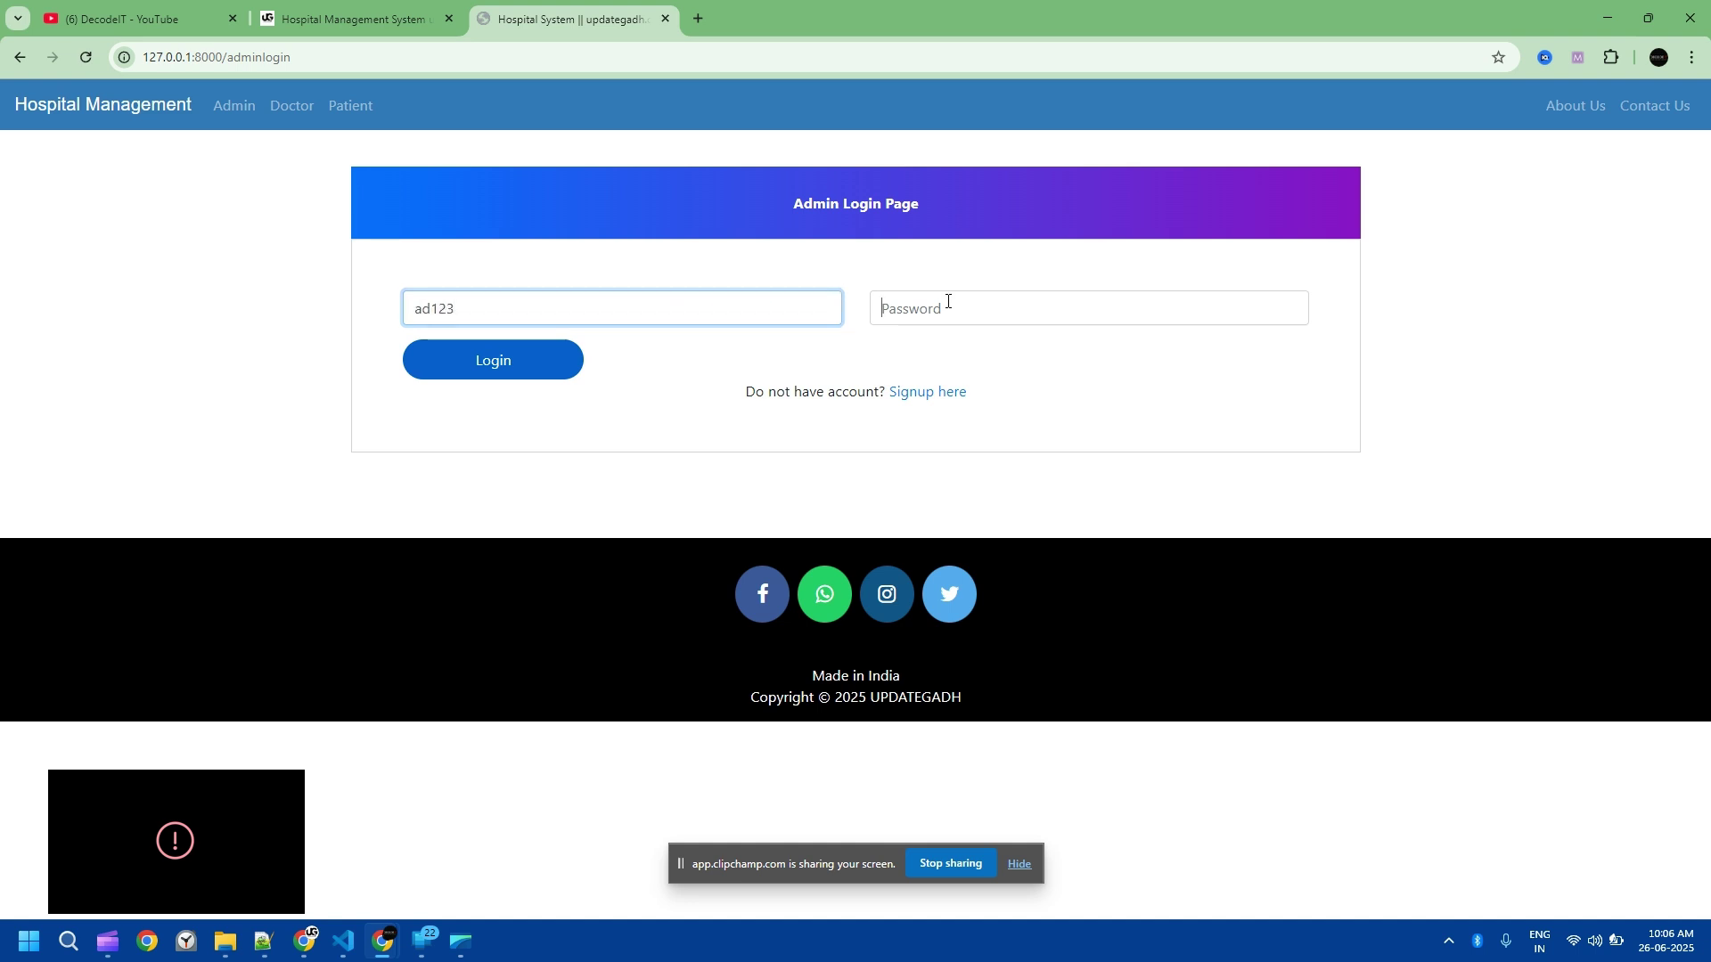
{"action": "left_click", "coordinate": [947, 302]}
{"action": "type", "text": "a"}
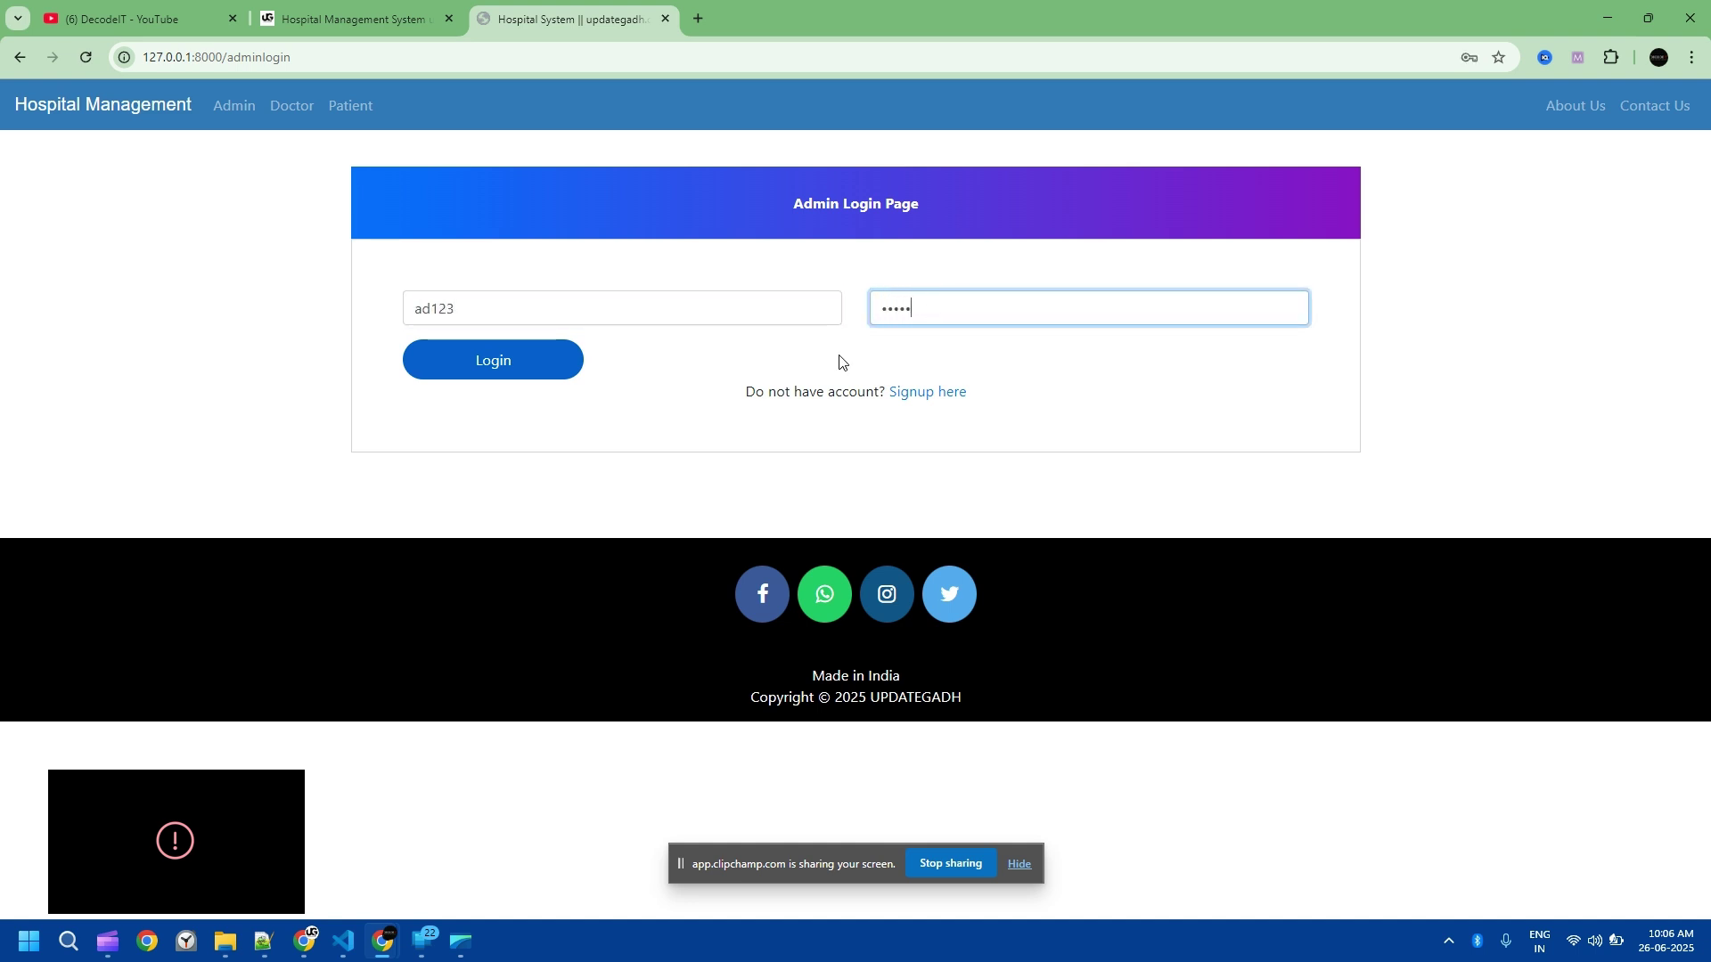
{"action": "left_click", "coordinate": [525, 363]}
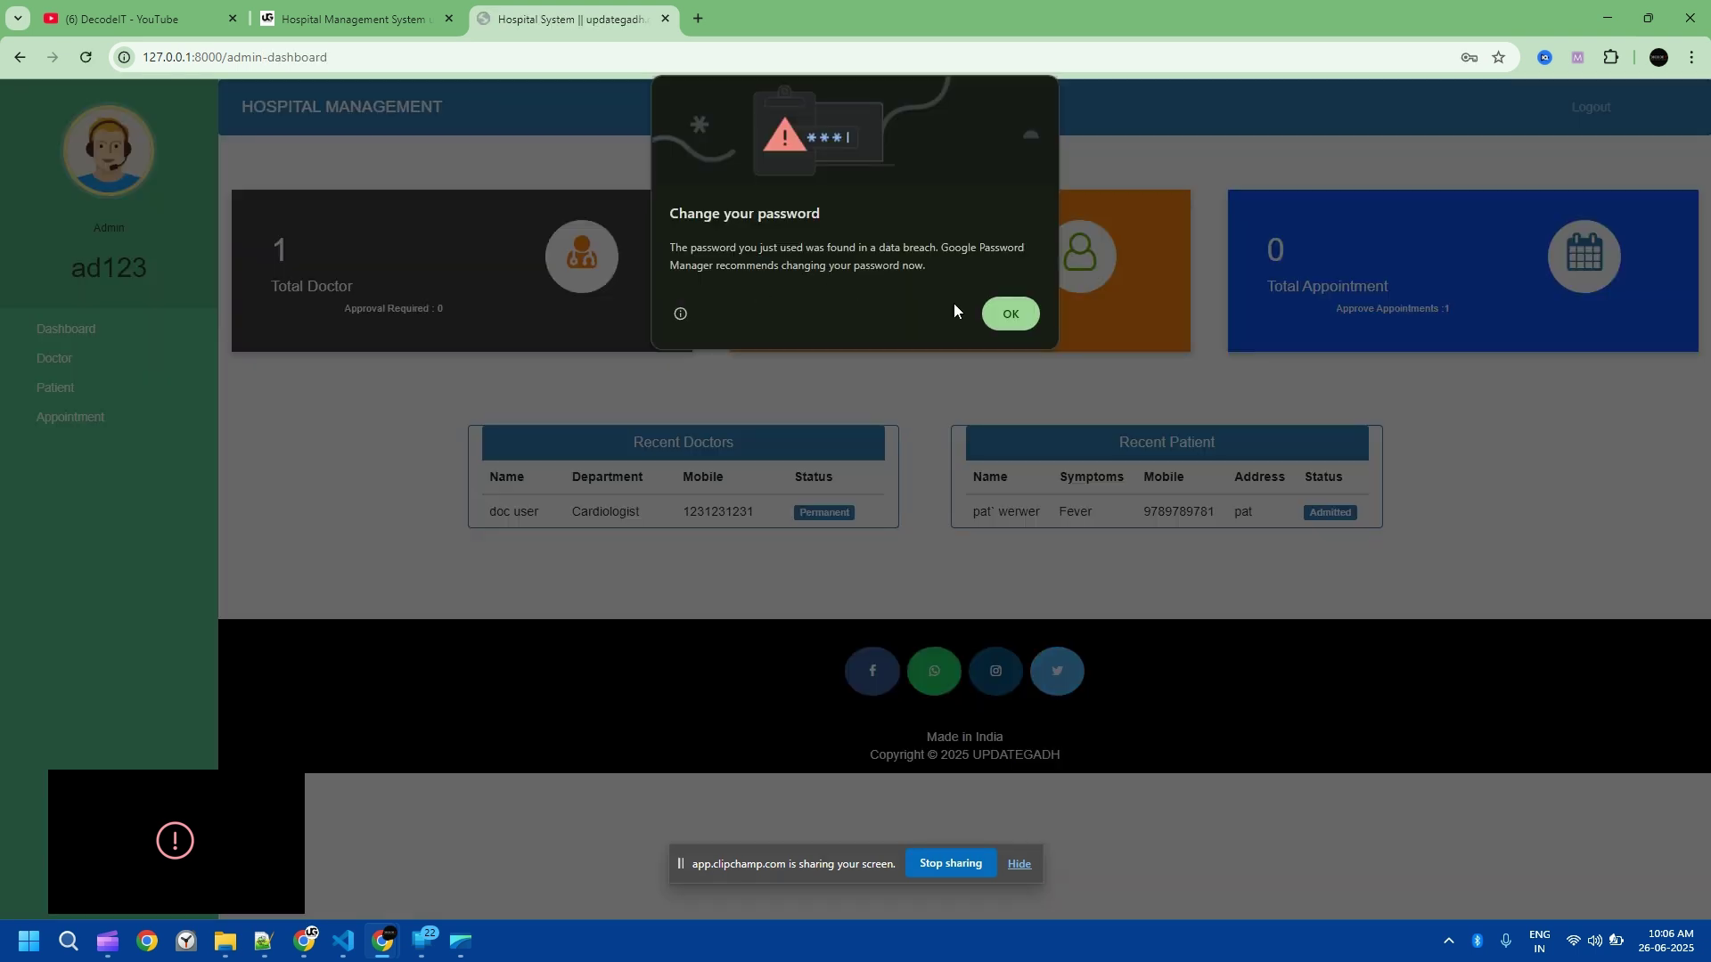
{"action": "left_click", "coordinate": [1010, 314]}
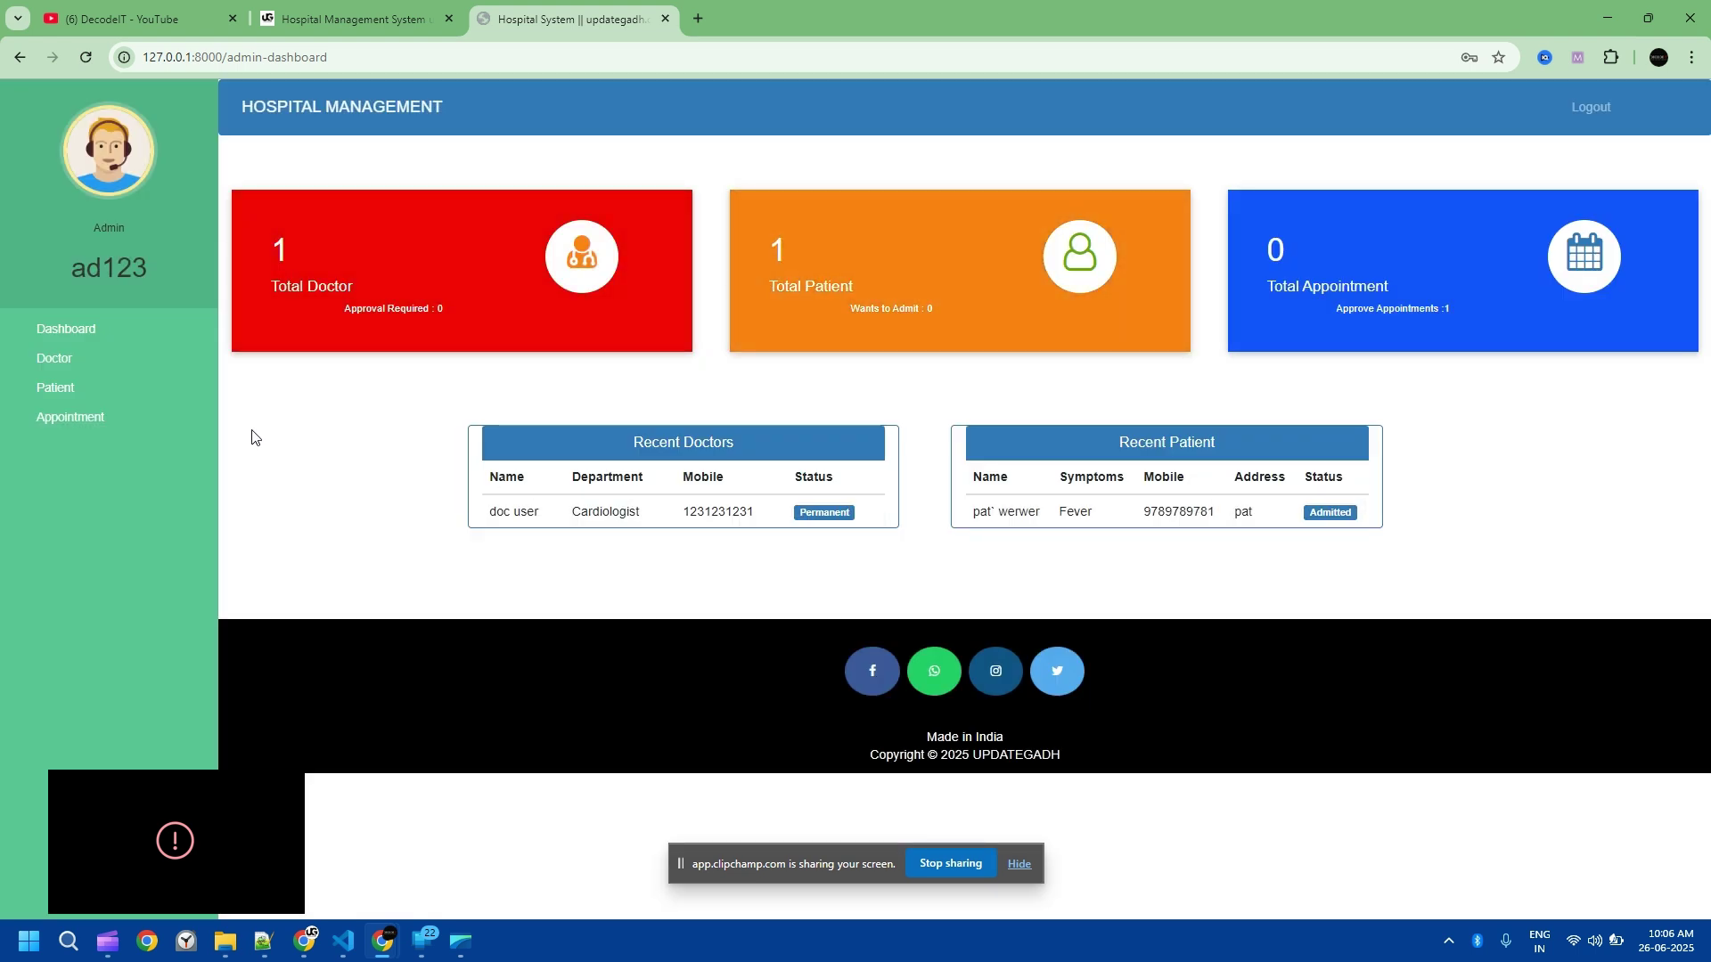
Step: Open Approve Appointment under Appointment and approve the 'YES i need appointment' request
{"action": "left_click", "coordinate": [71, 424]}
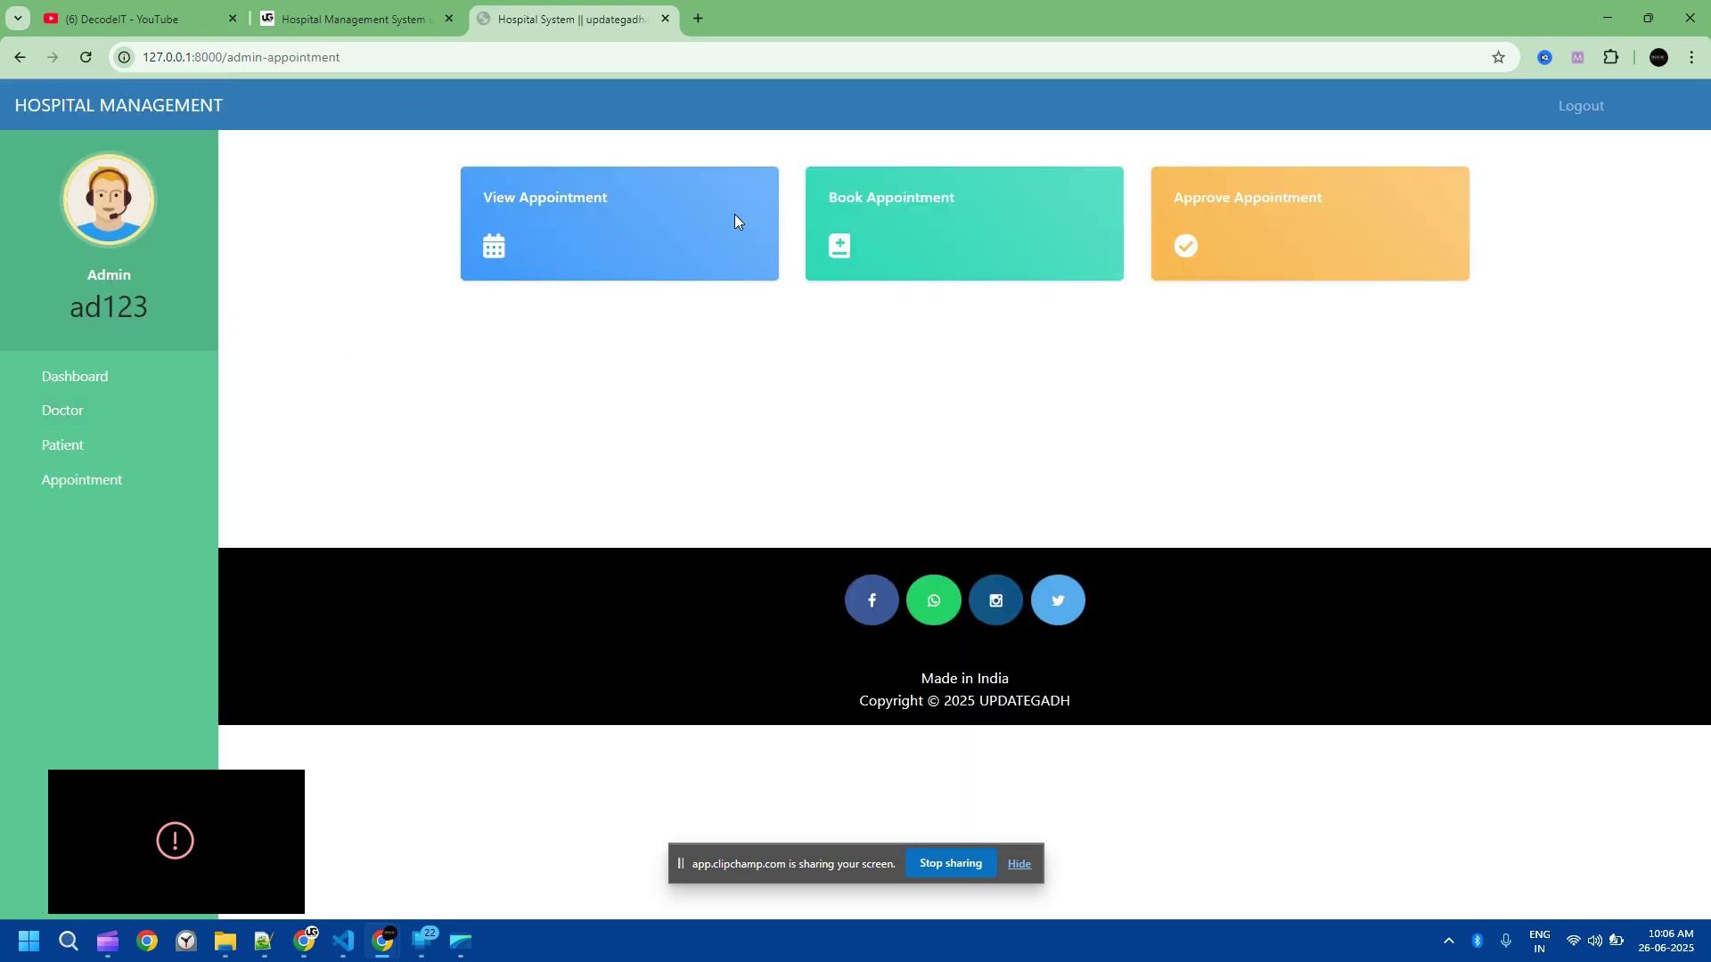
{"action": "left_click", "coordinate": [1286, 214]}
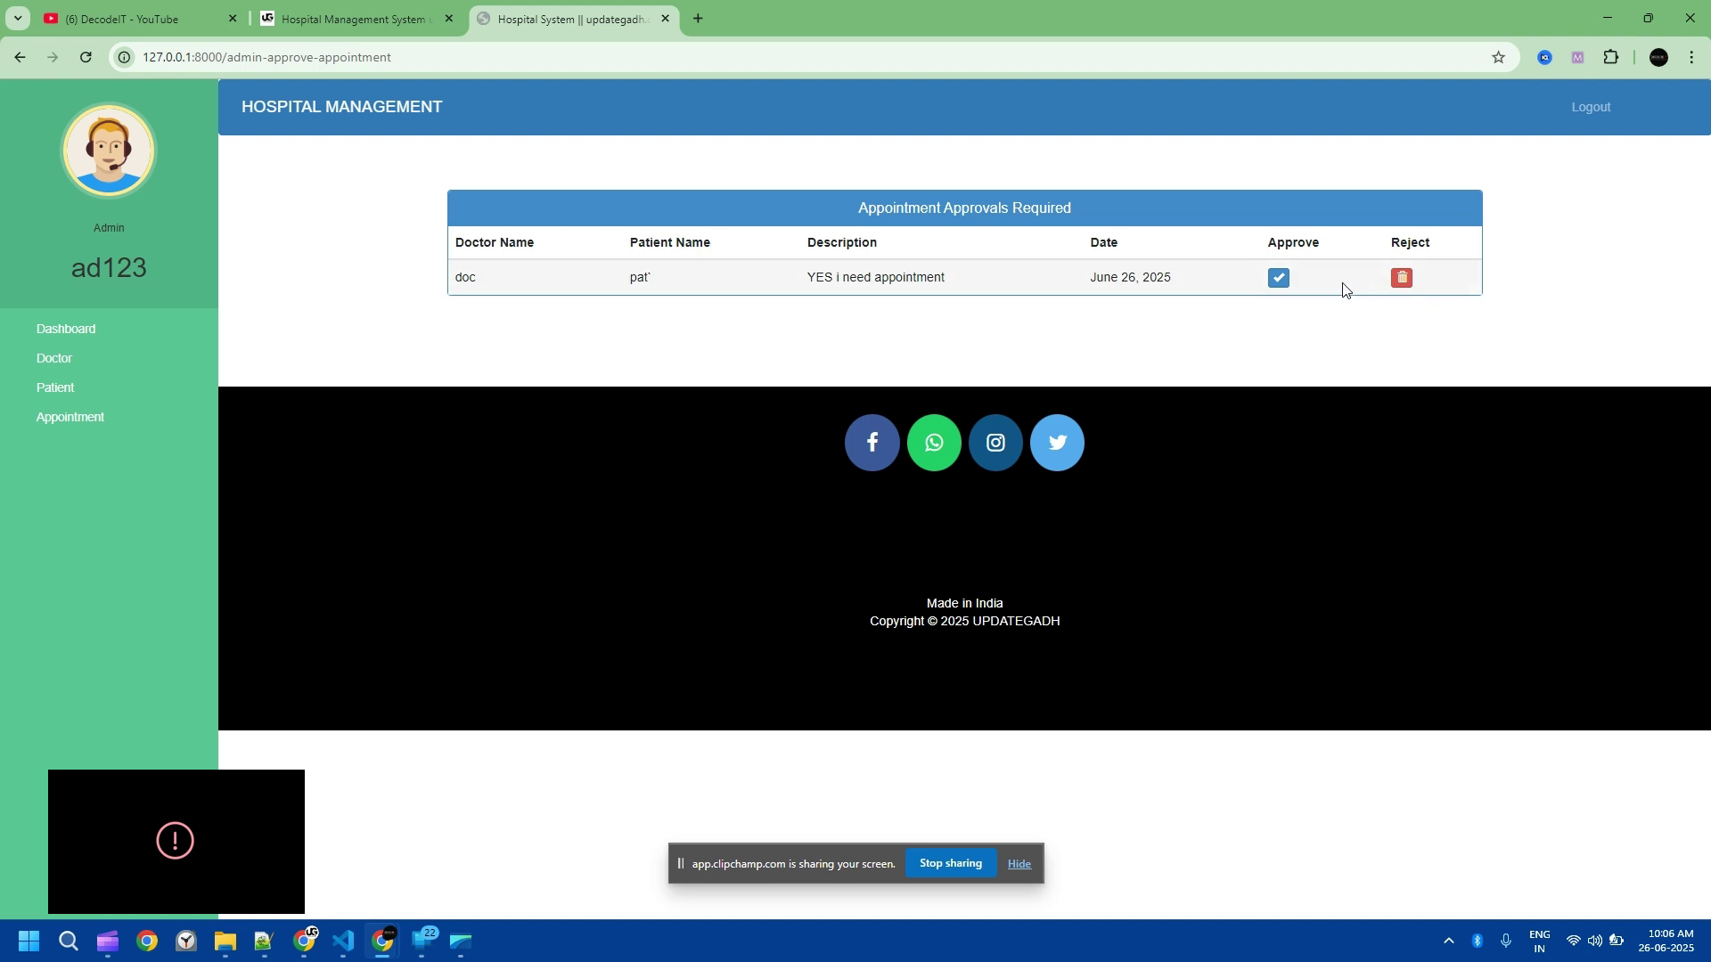
{"action": "left_click", "coordinate": [1279, 277]}
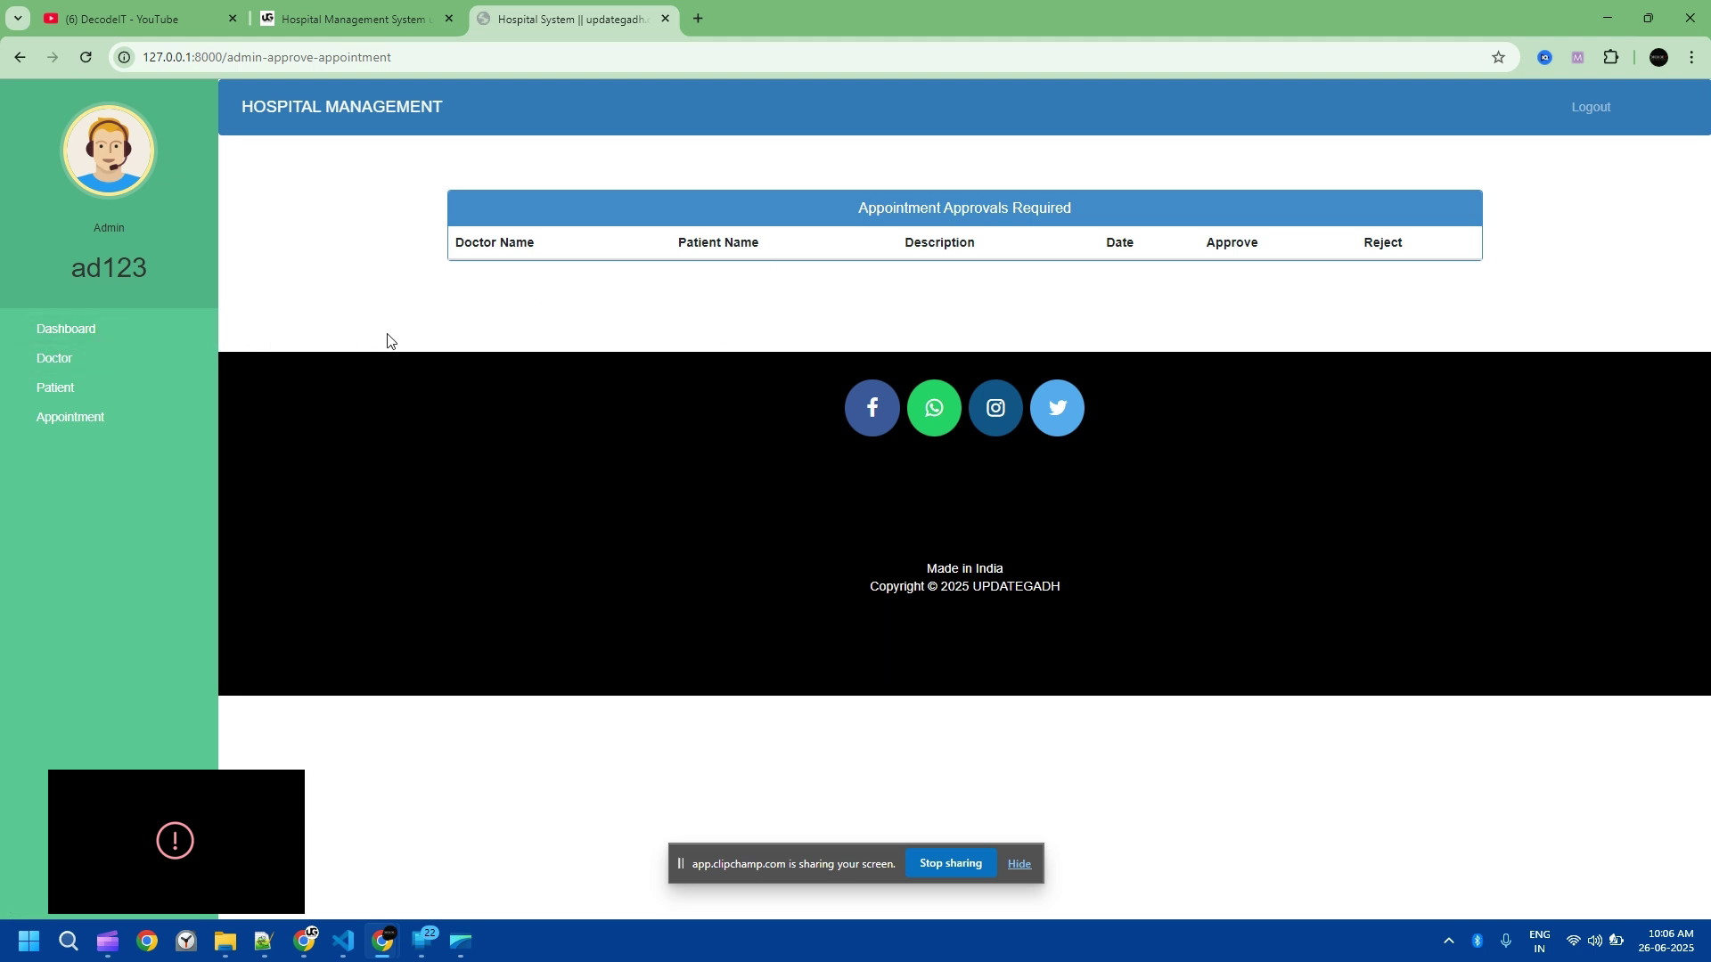
Step: Log out of admin, sign in as the doctor, and inspect the approved appointment's date and patient
{"action": "left_click", "coordinate": [1590, 112]}
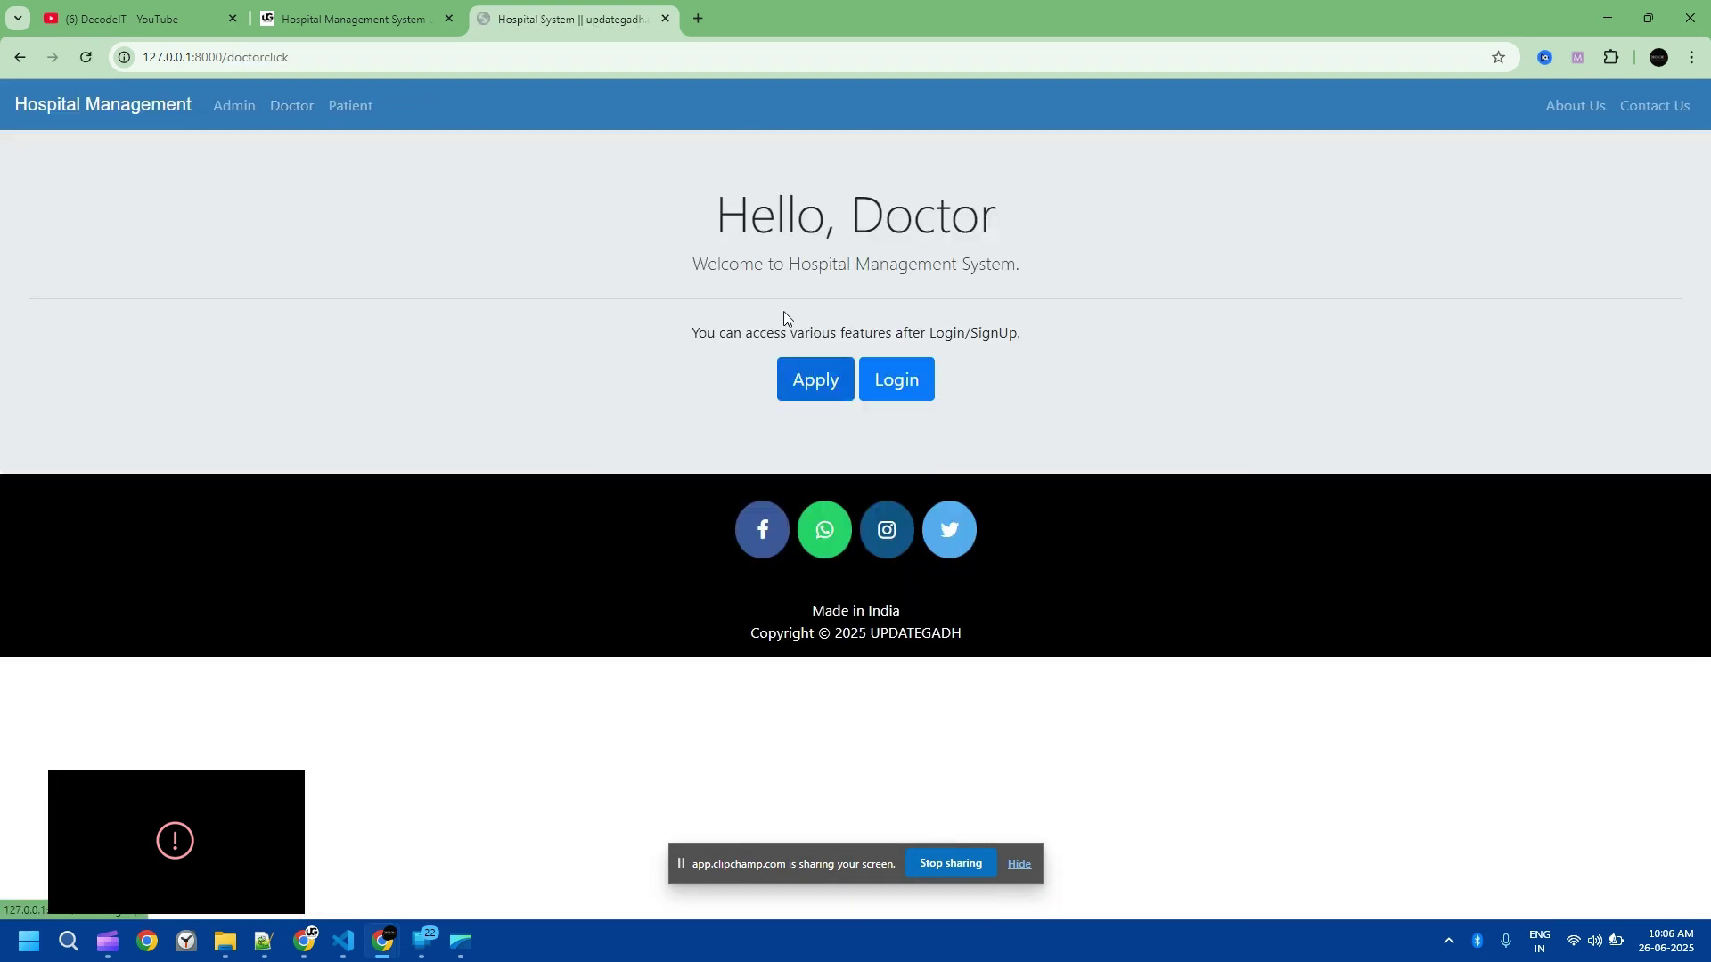
{"action": "left_click", "coordinate": [894, 378]}
{"action": "type", "text": "user"}
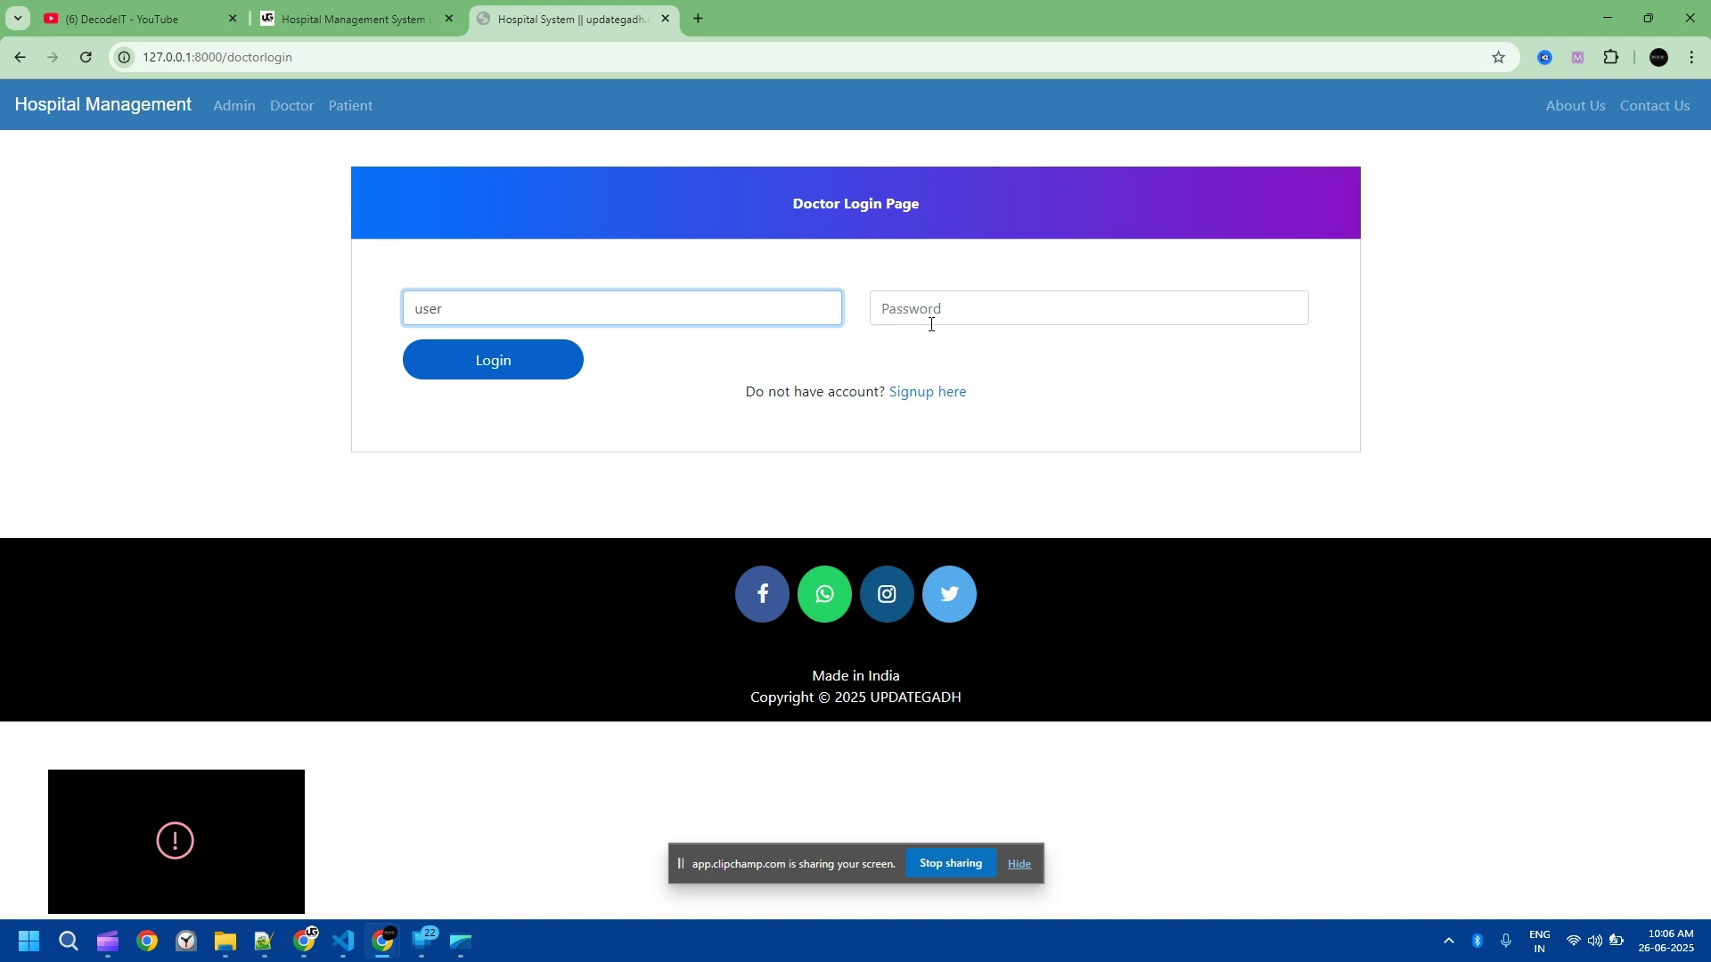
{"action": "left_click", "coordinate": [936, 315]}
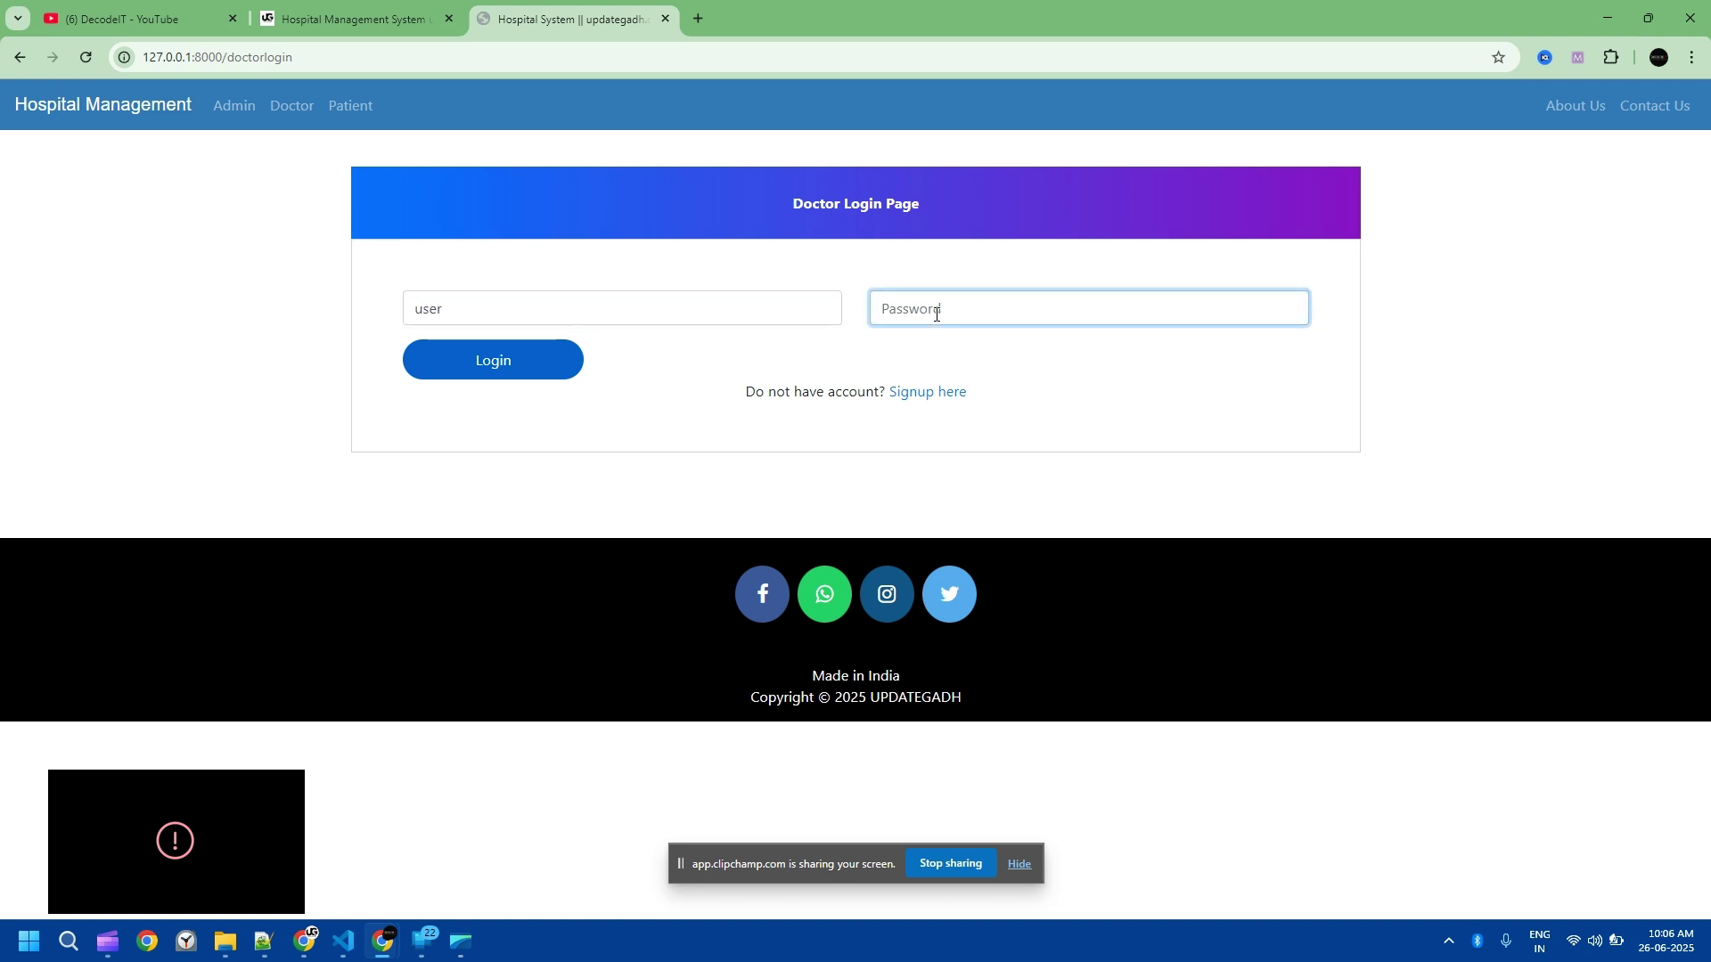
{"action": "type", "text": "u"}
{"action": "left_click", "coordinate": [493, 361]}
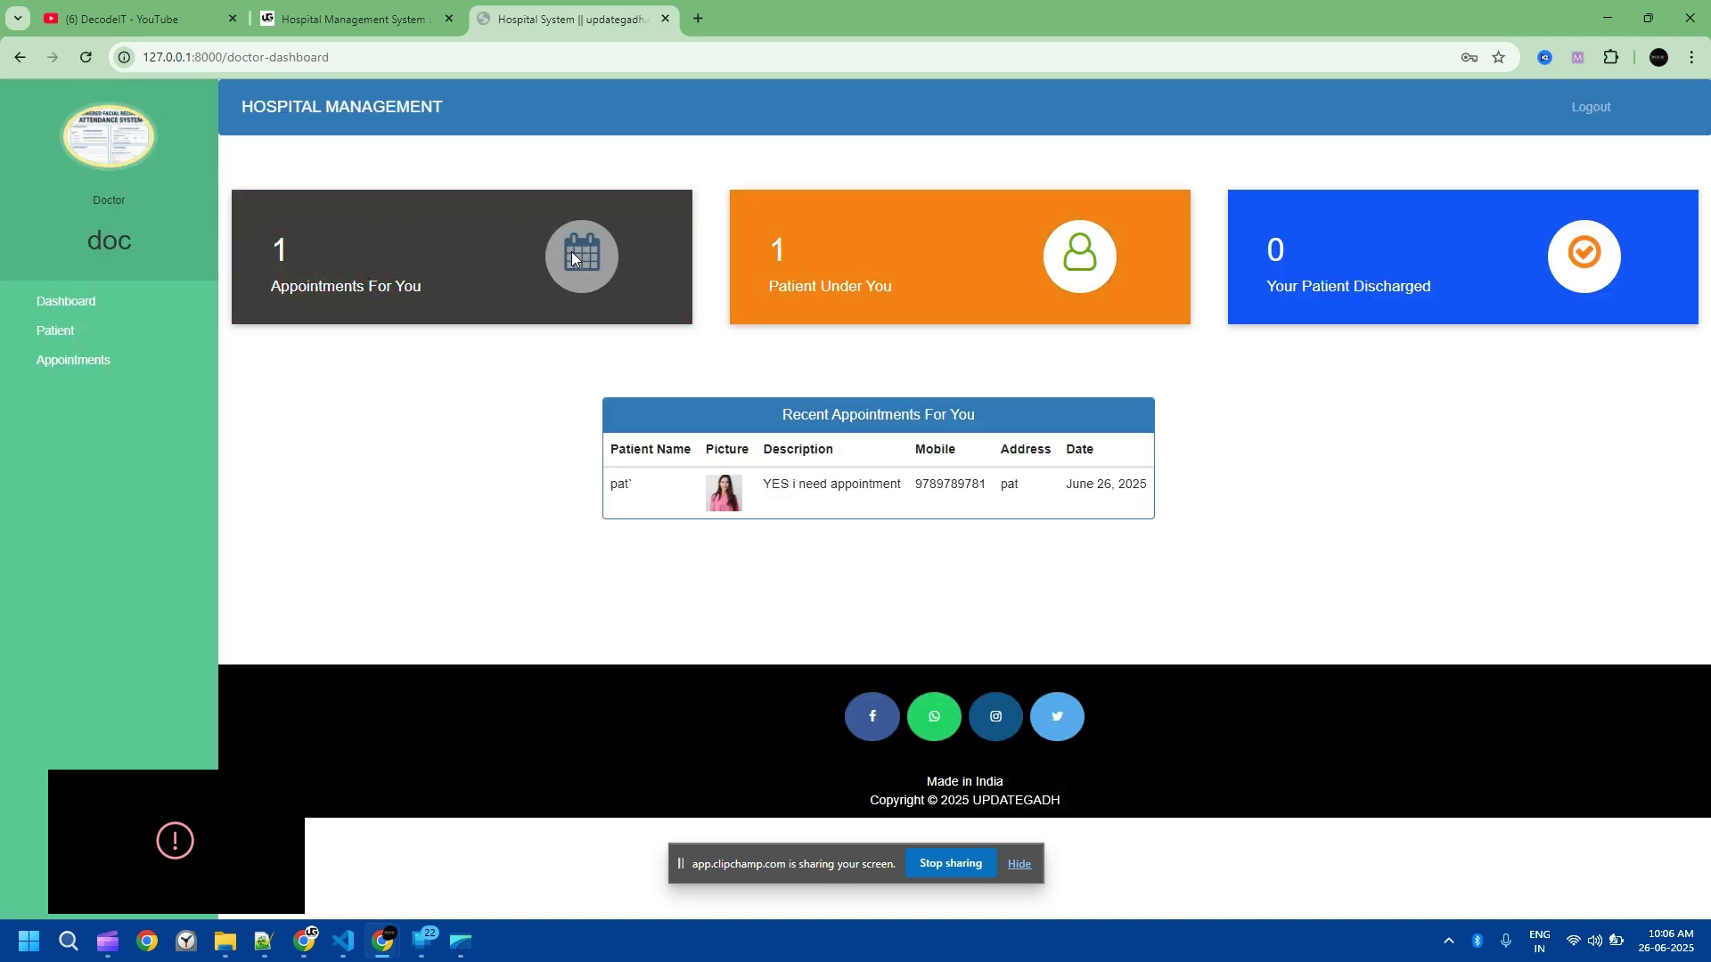
{"action": "left_click_drag", "start_coordinate": [1146, 484], "coordinate": [1066, 484]}
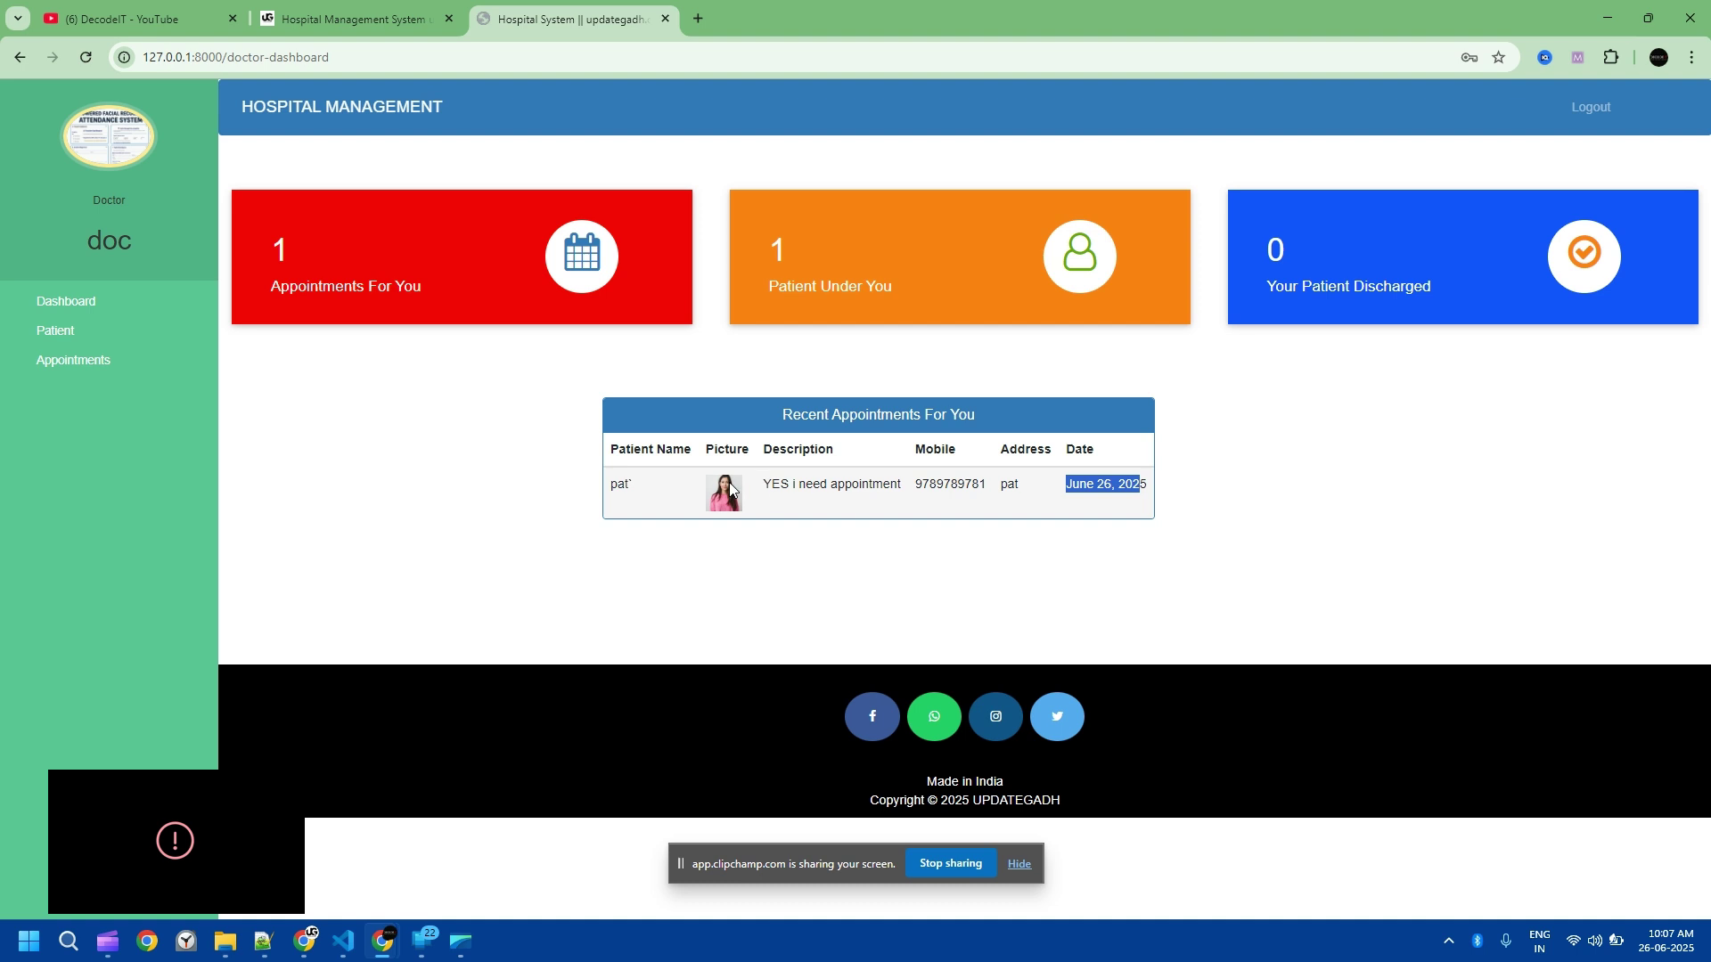
{"action": "left_click_drag", "start_coordinate": [698, 483], "coordinate": [616, 484]}
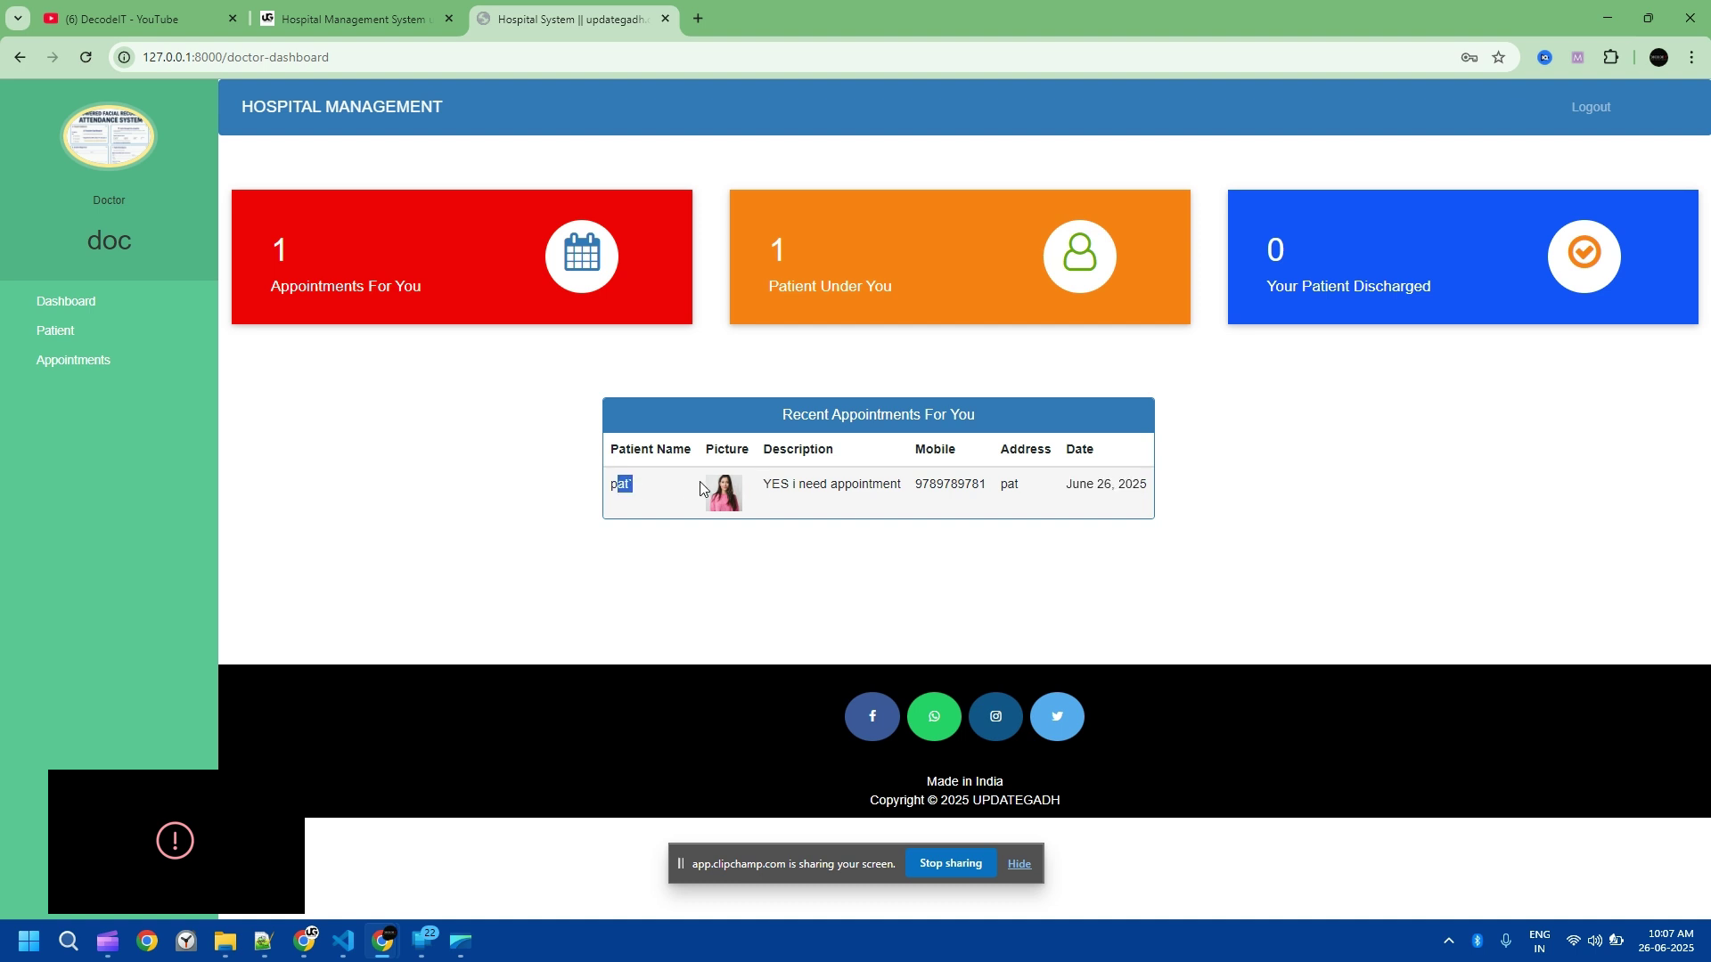
{"action": "left_click", "coordinate": [650, 489]}
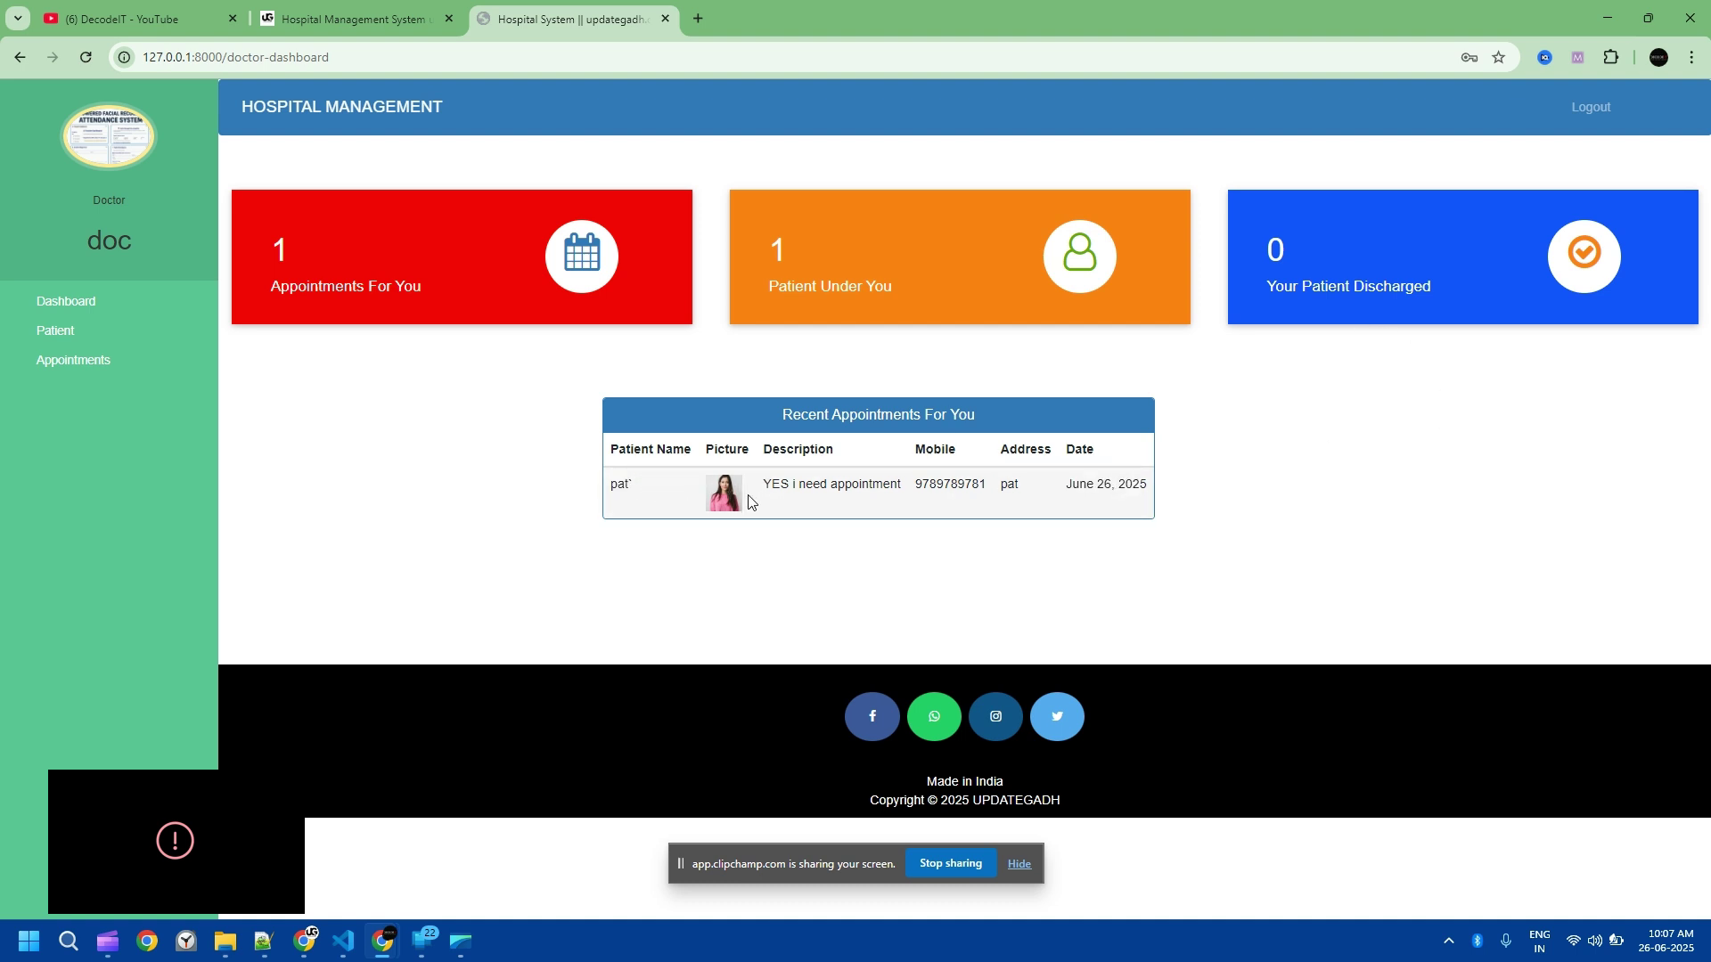
Step: Browse the doctor's appointment lists, then the full and discharged patient lists
{"action": "left_click", "coordinate": [98, 360]}
{"action": "left_click", "coordinate": [552, 217]}
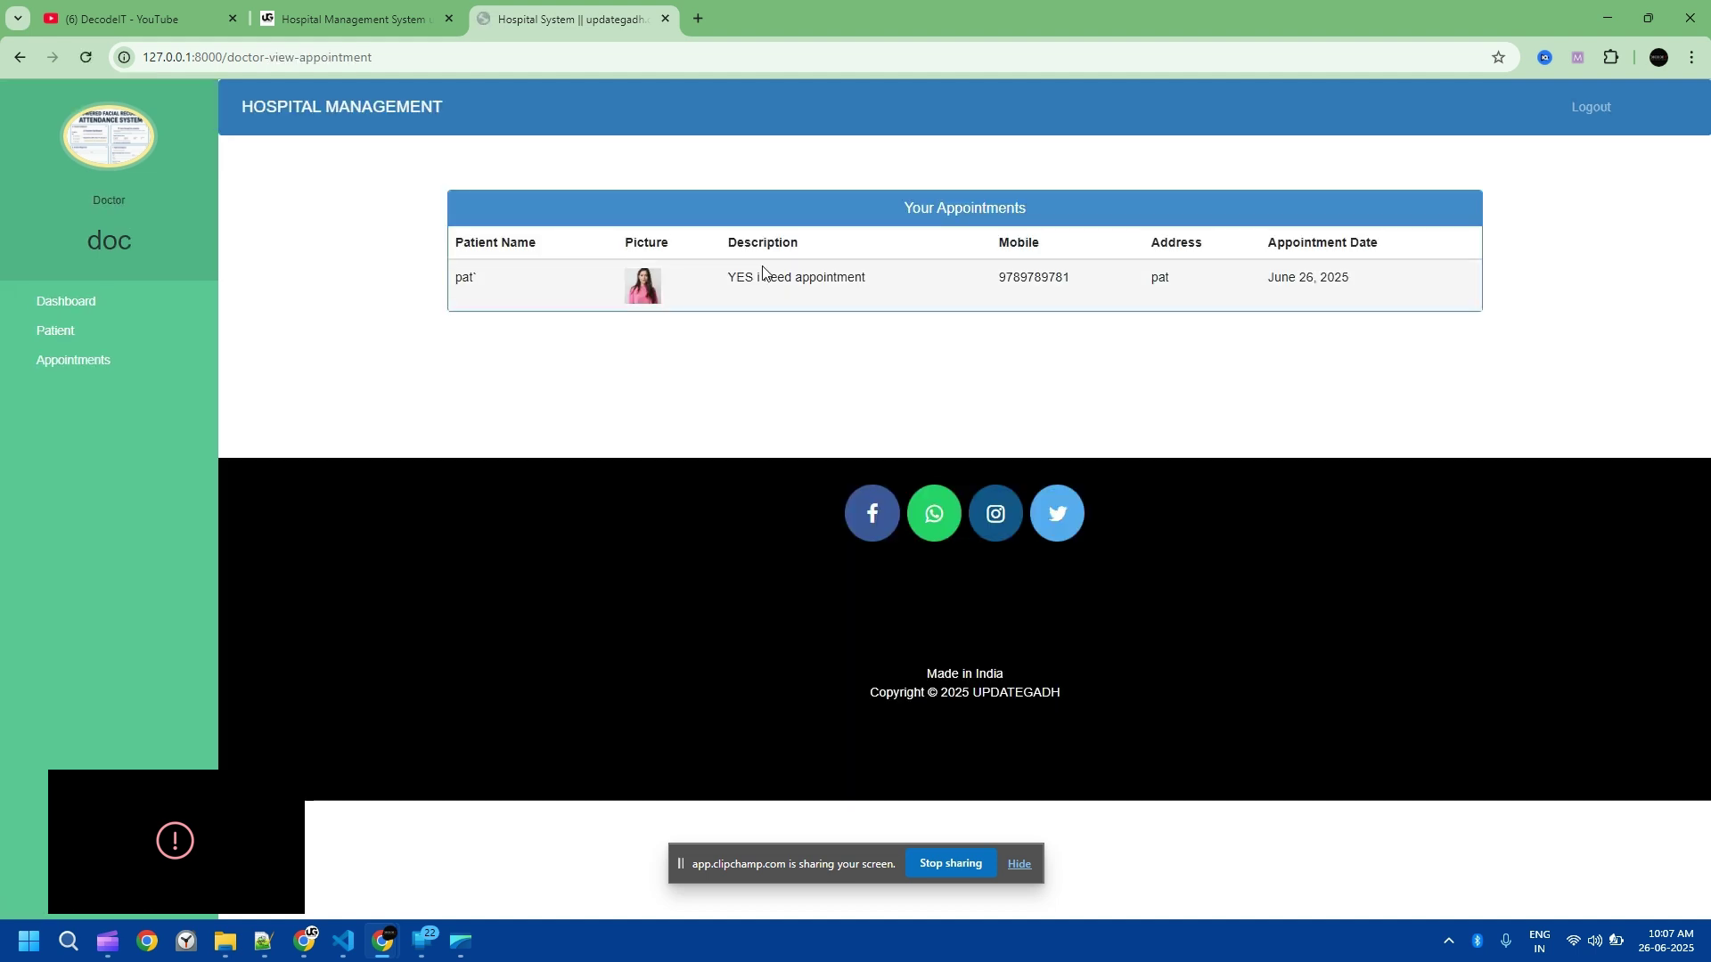
{"action": "left_click", "coordinate": [95, 360]}
{"action": "left_click", "coordinate": [1096, 206]}
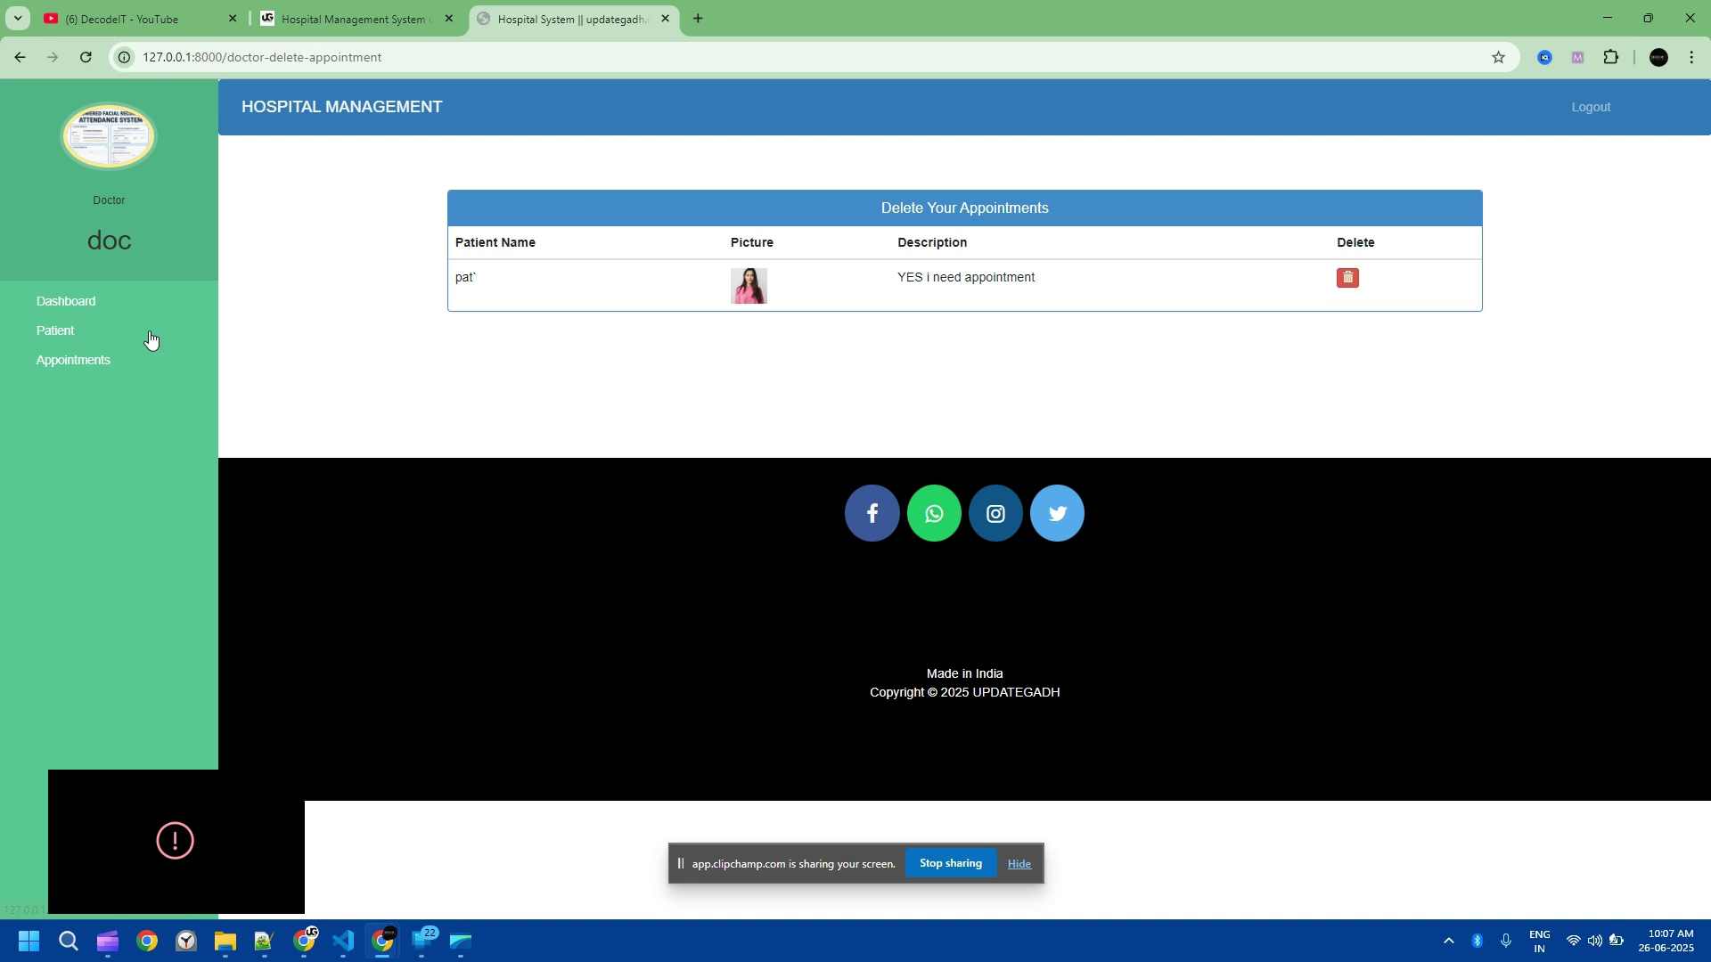
{"action": "left_click", "coordinate": [64, 331]}
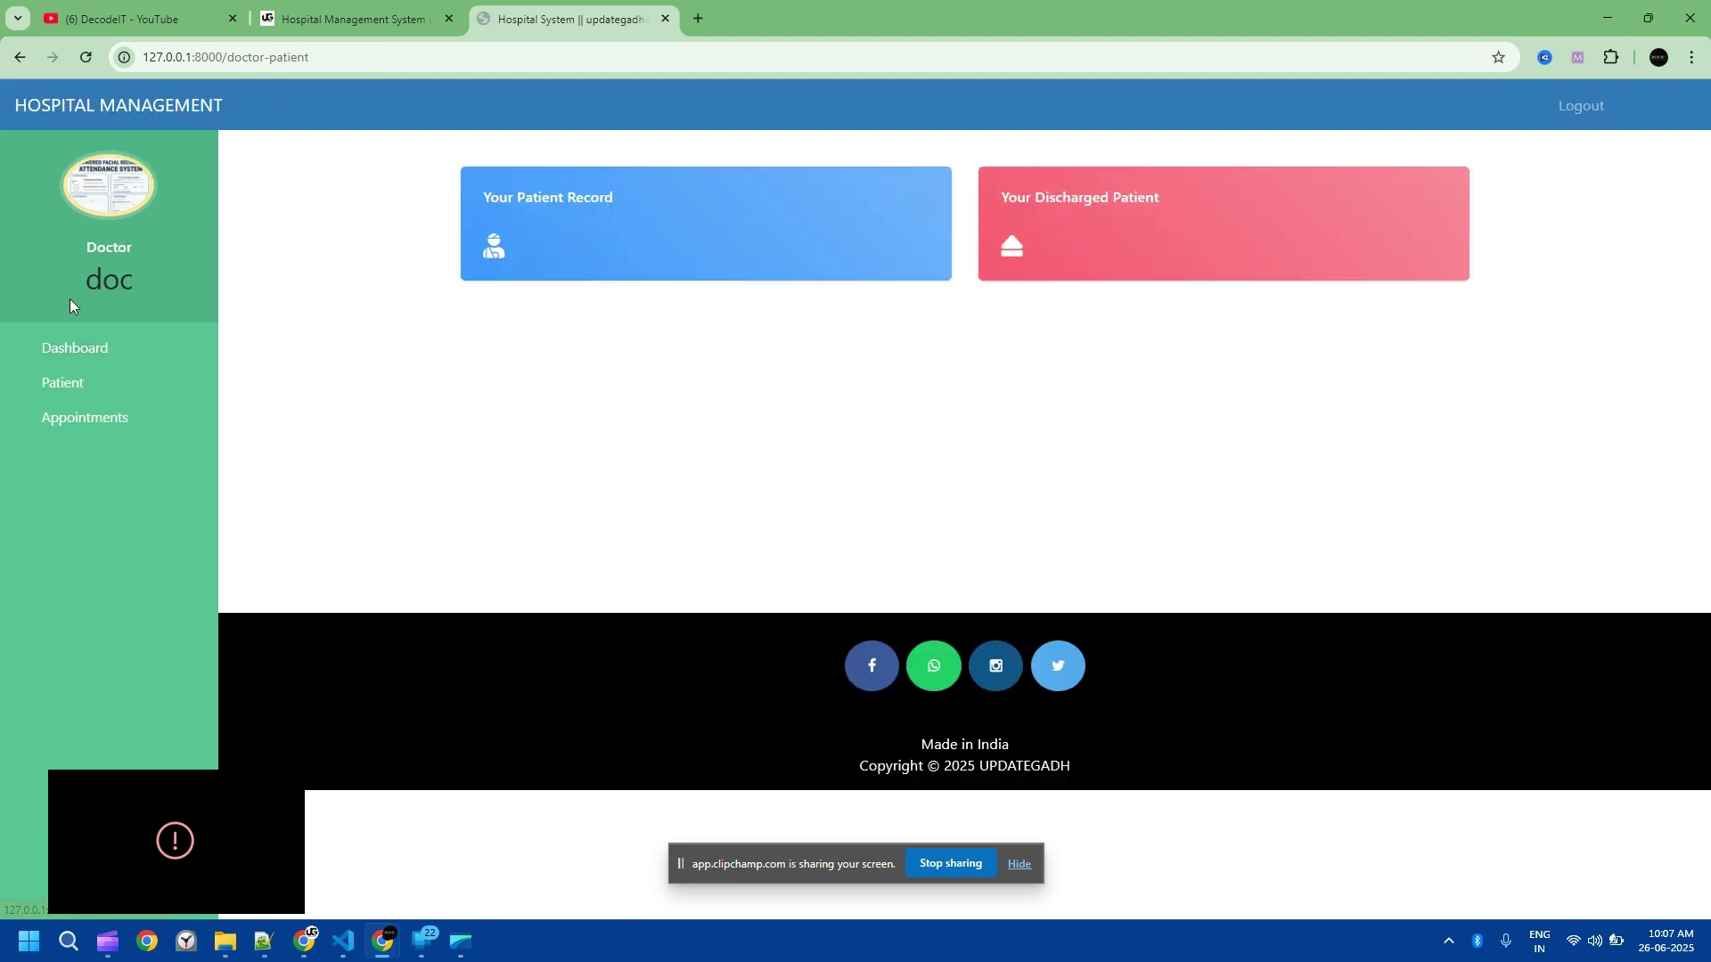
{"action": "left_click", "coordinate": [575, 212]}
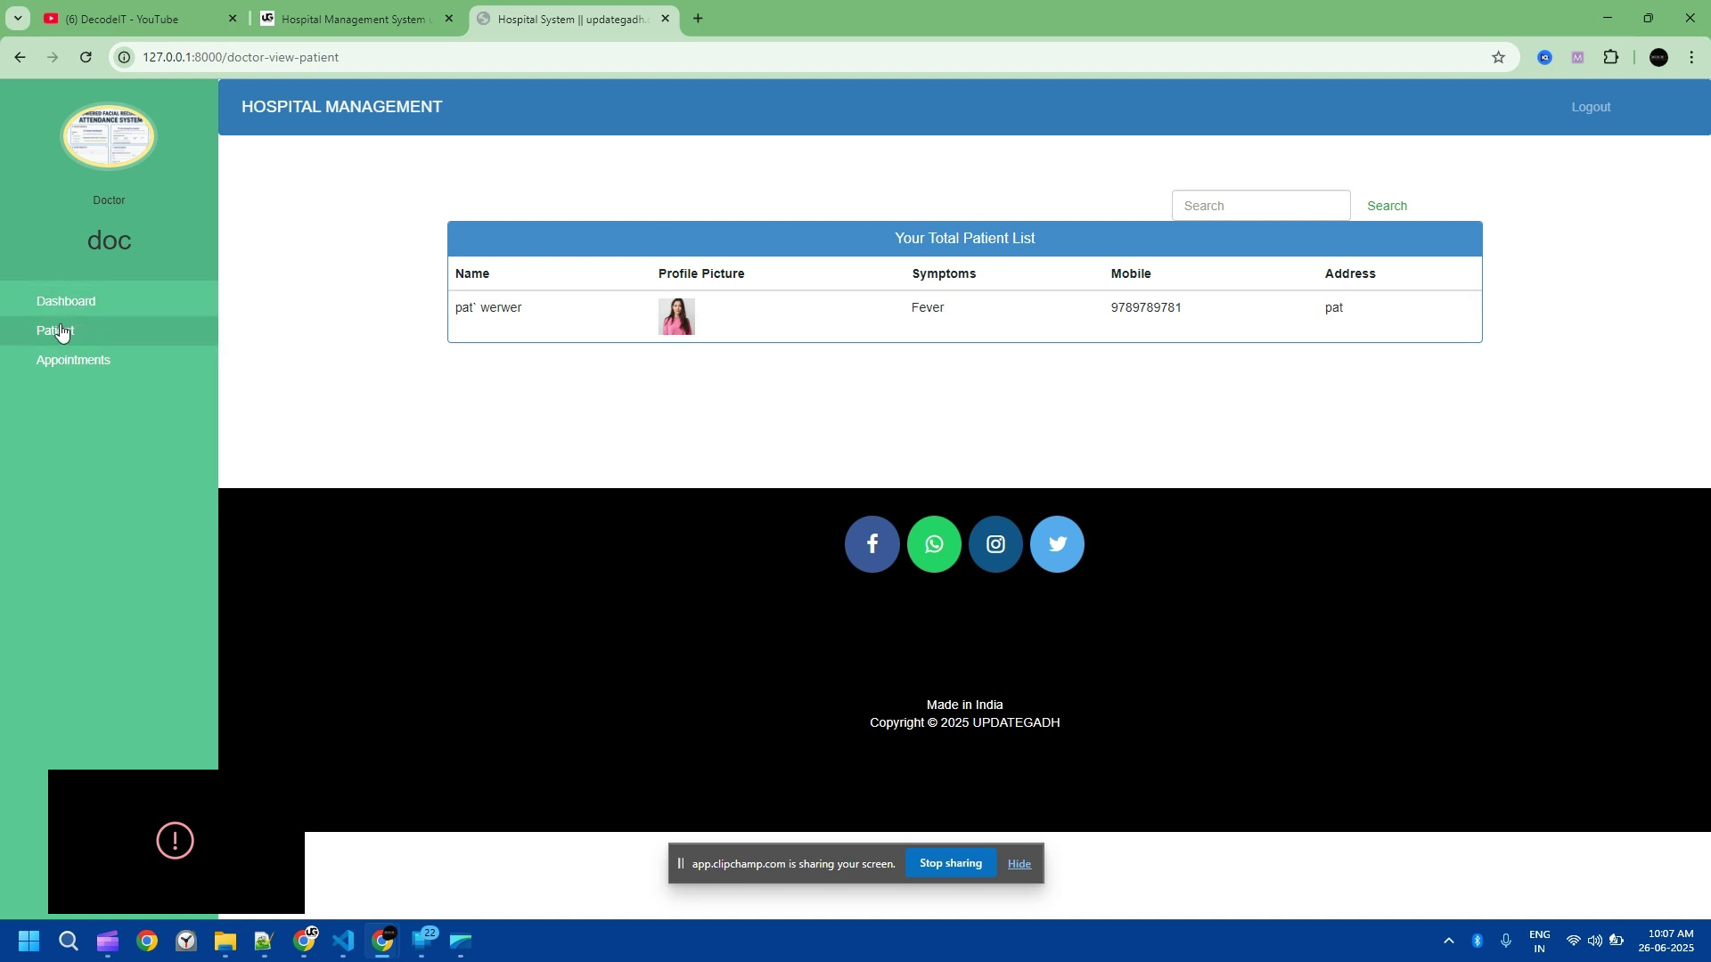
{"action": "left_click", "coordinate": [61, 332]}
{"action": "left_click", "coordinate": [1075, 193]}
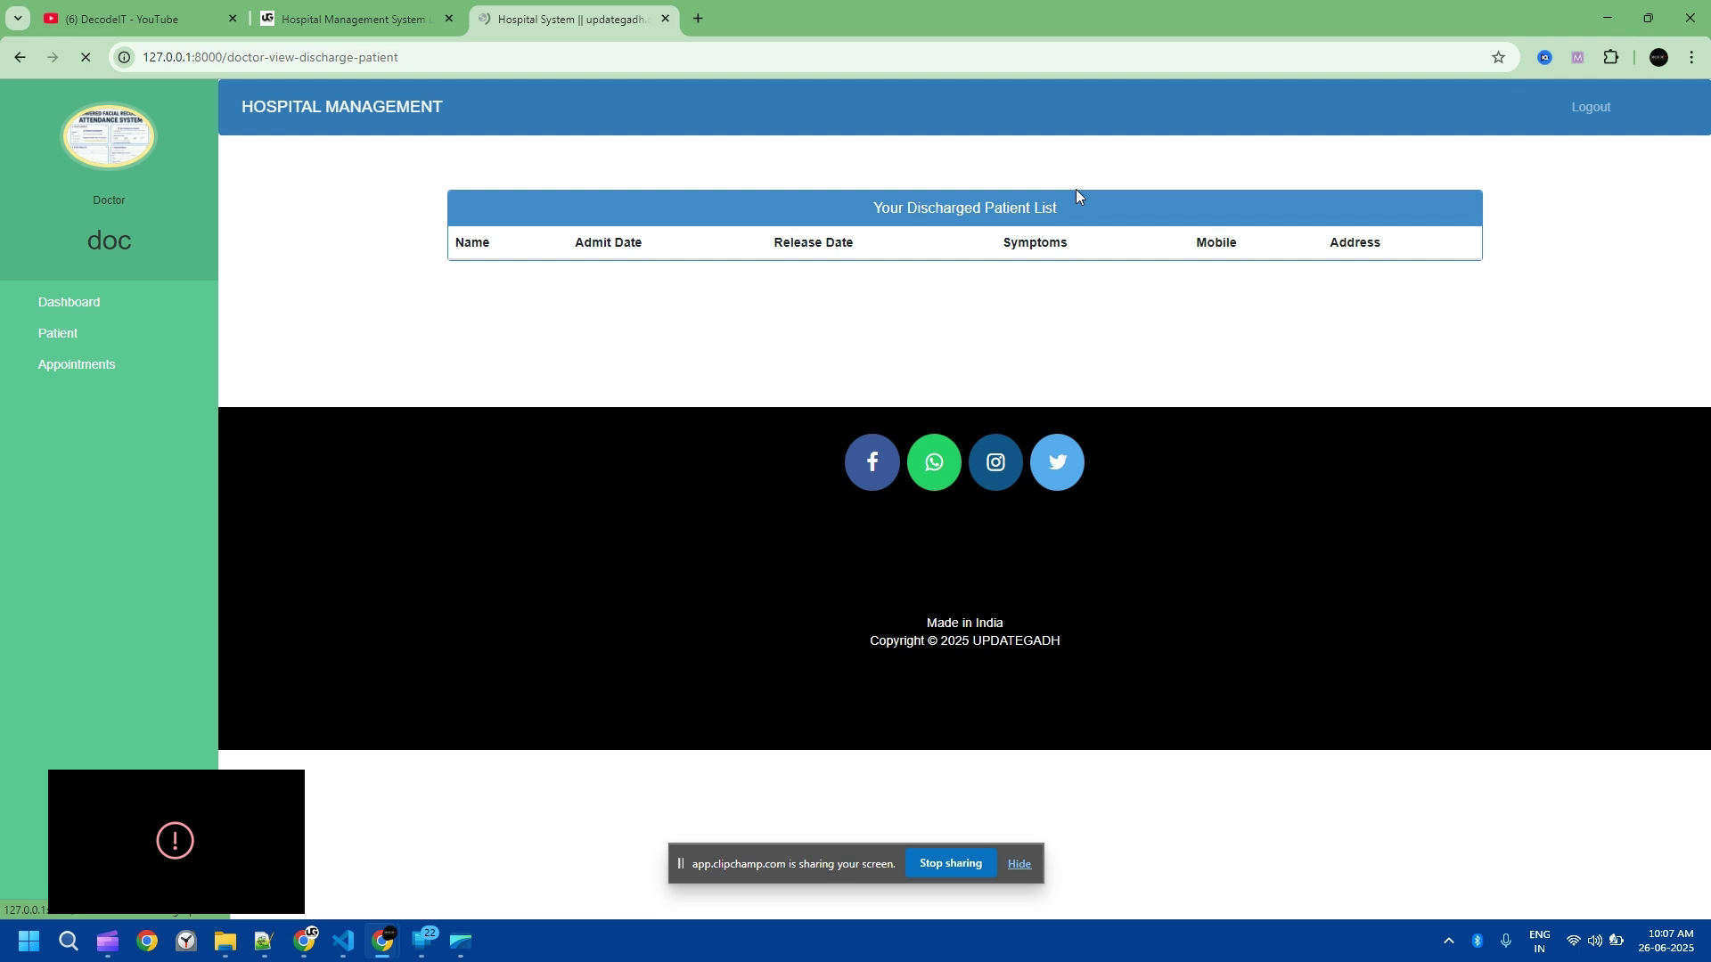
Step: Log out of the doctor account and open the patient login form
{"action": "left_click", "coordinate": [1593, 109]}
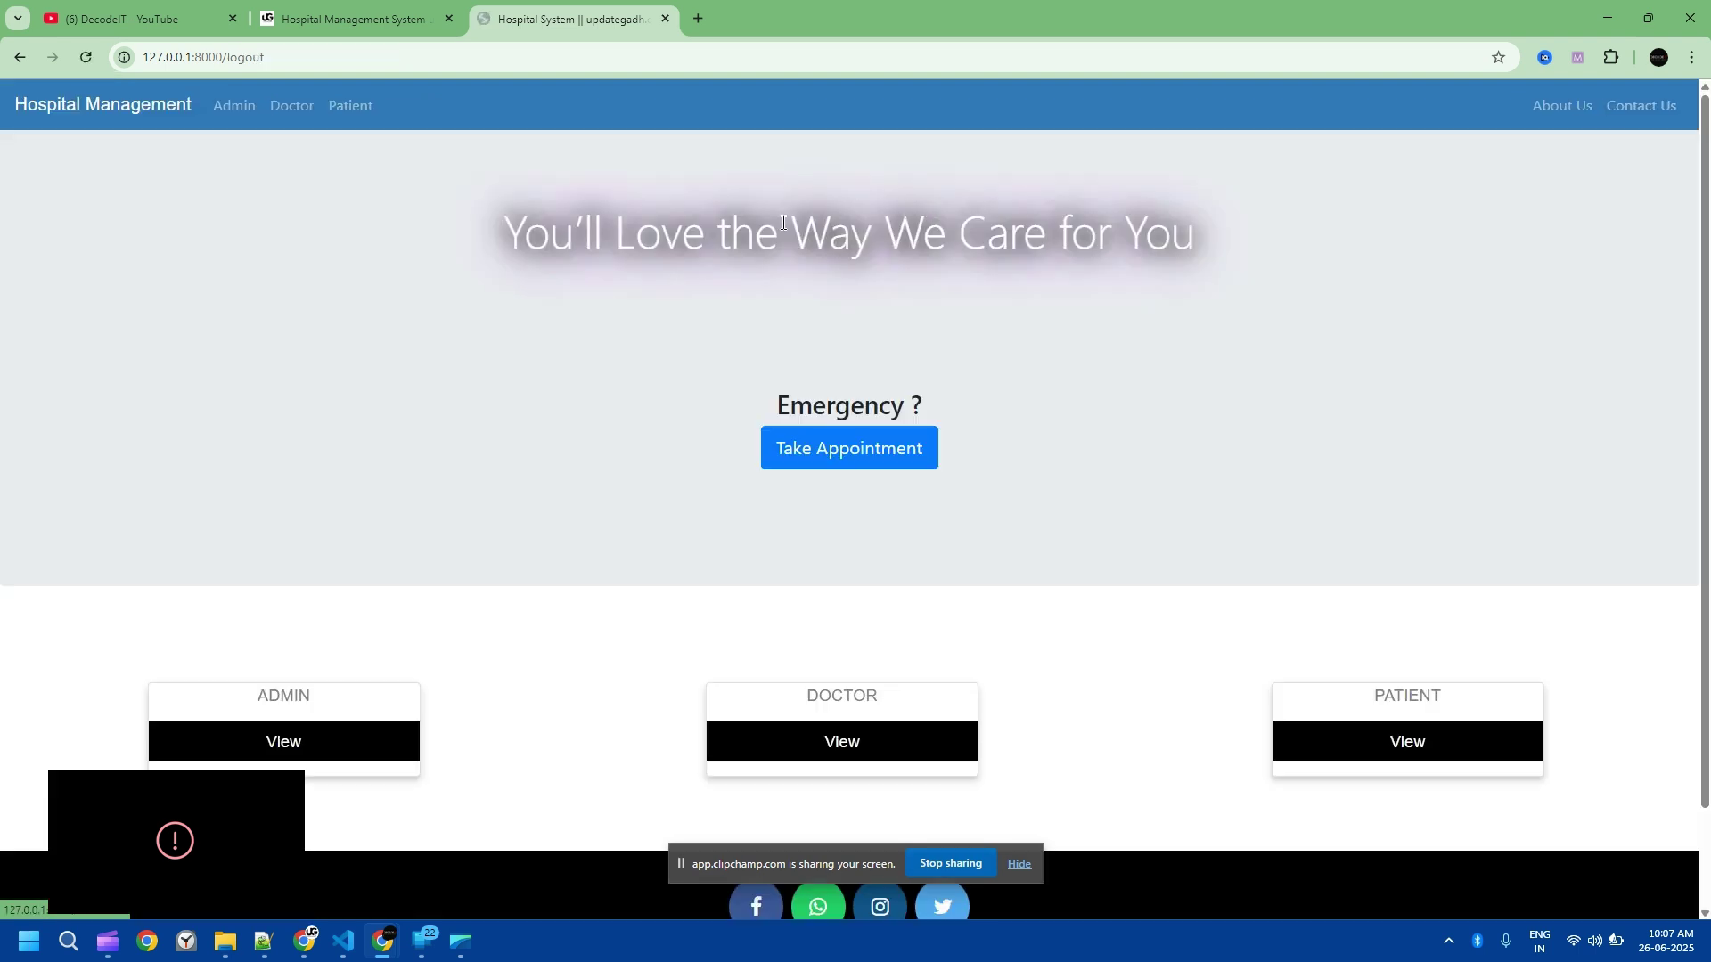
{"action": "left_click", "coordinate": [848, 447]}
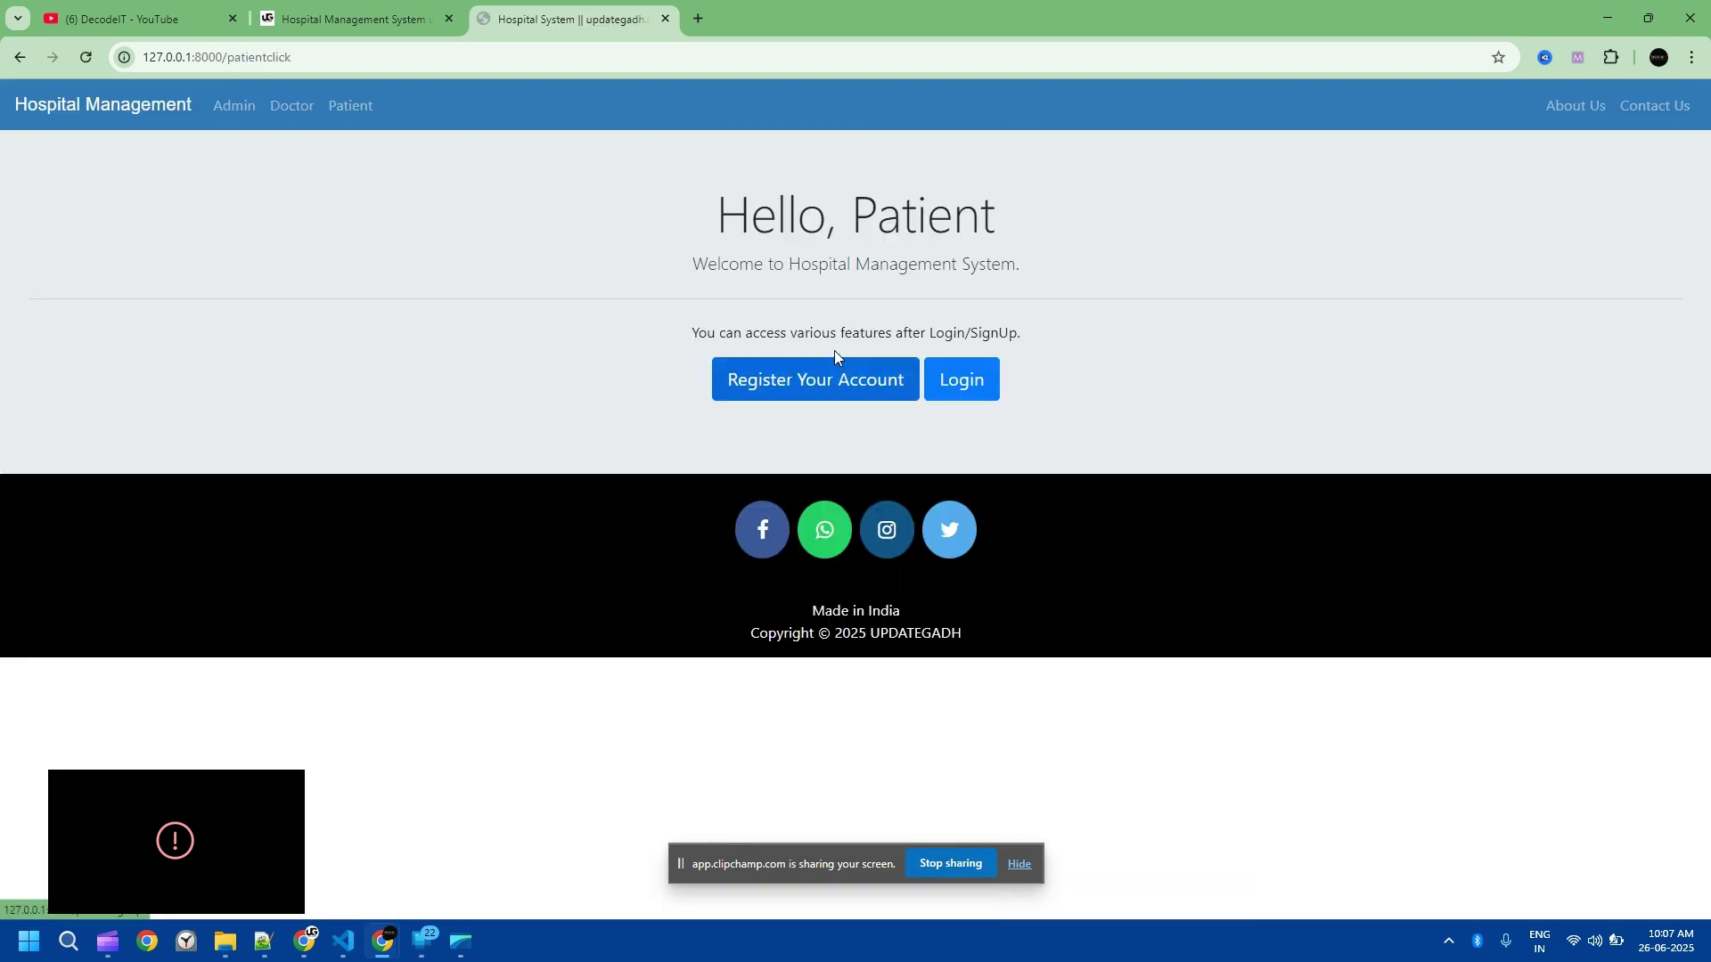
{"action": "left_click", "coordinate": [945, 385]}
{"action": "left_click", "coordinate": [913, 309]}
{"action": "left_click", "coordinate": [642, 308]}
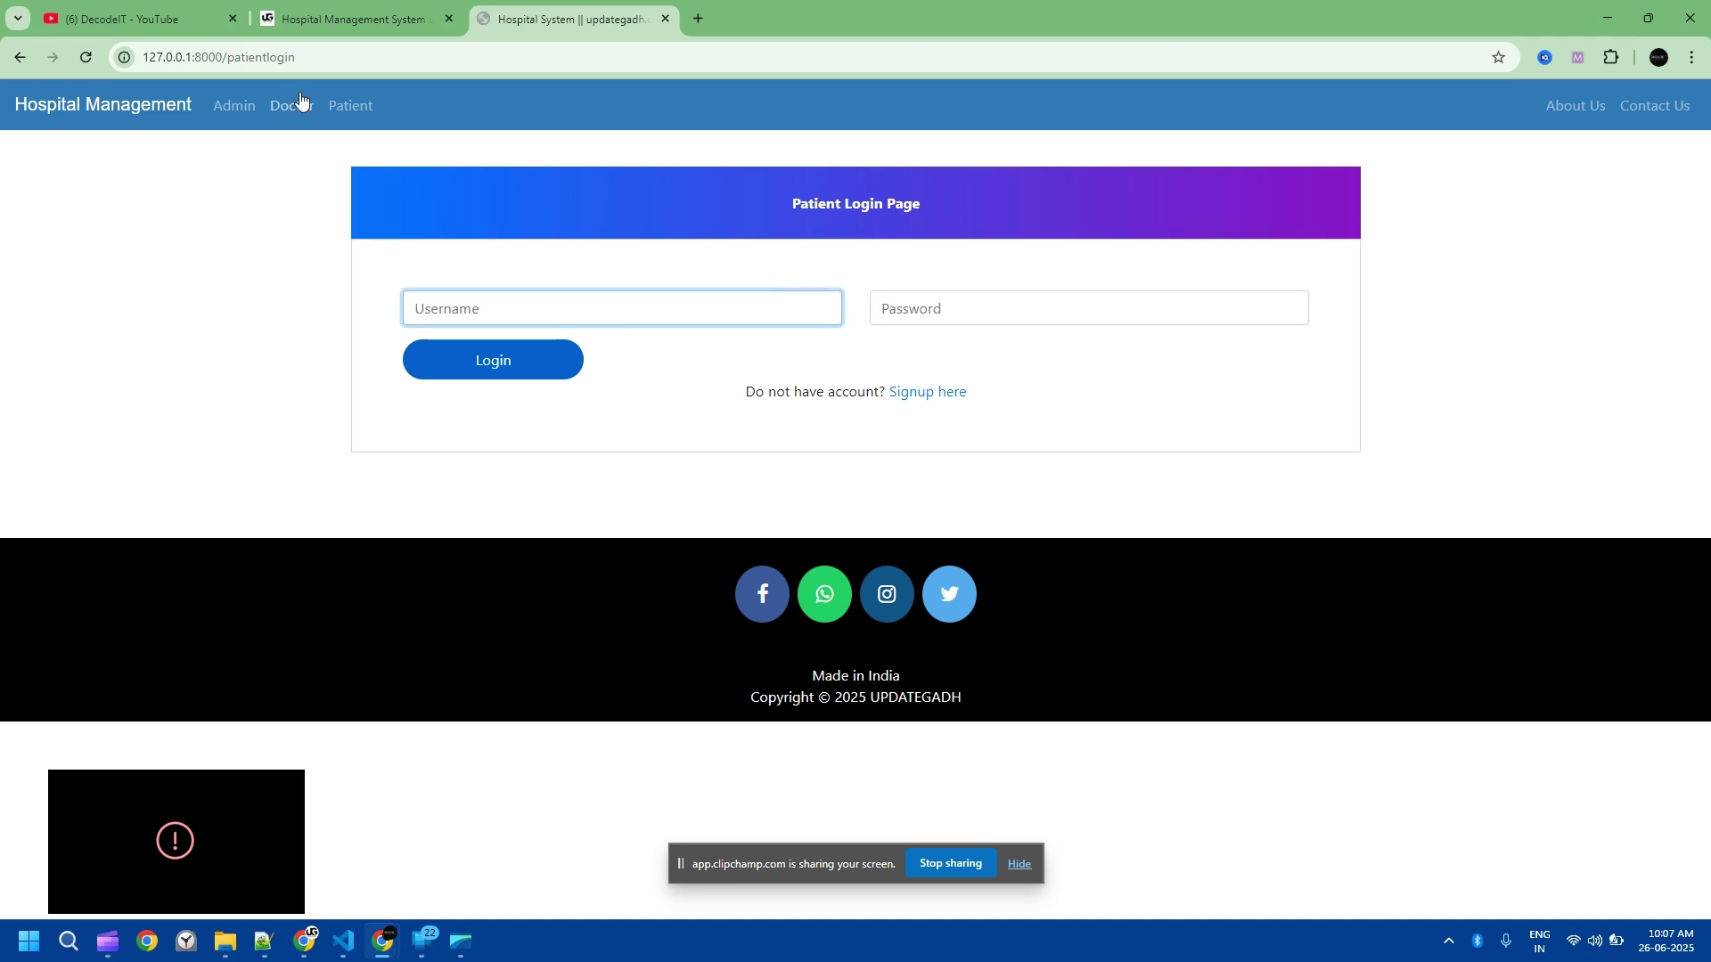
{"action": "left_click", "coordinate": [351, 107]}
{"action": "left_click", "coordinate": [967, 385]}
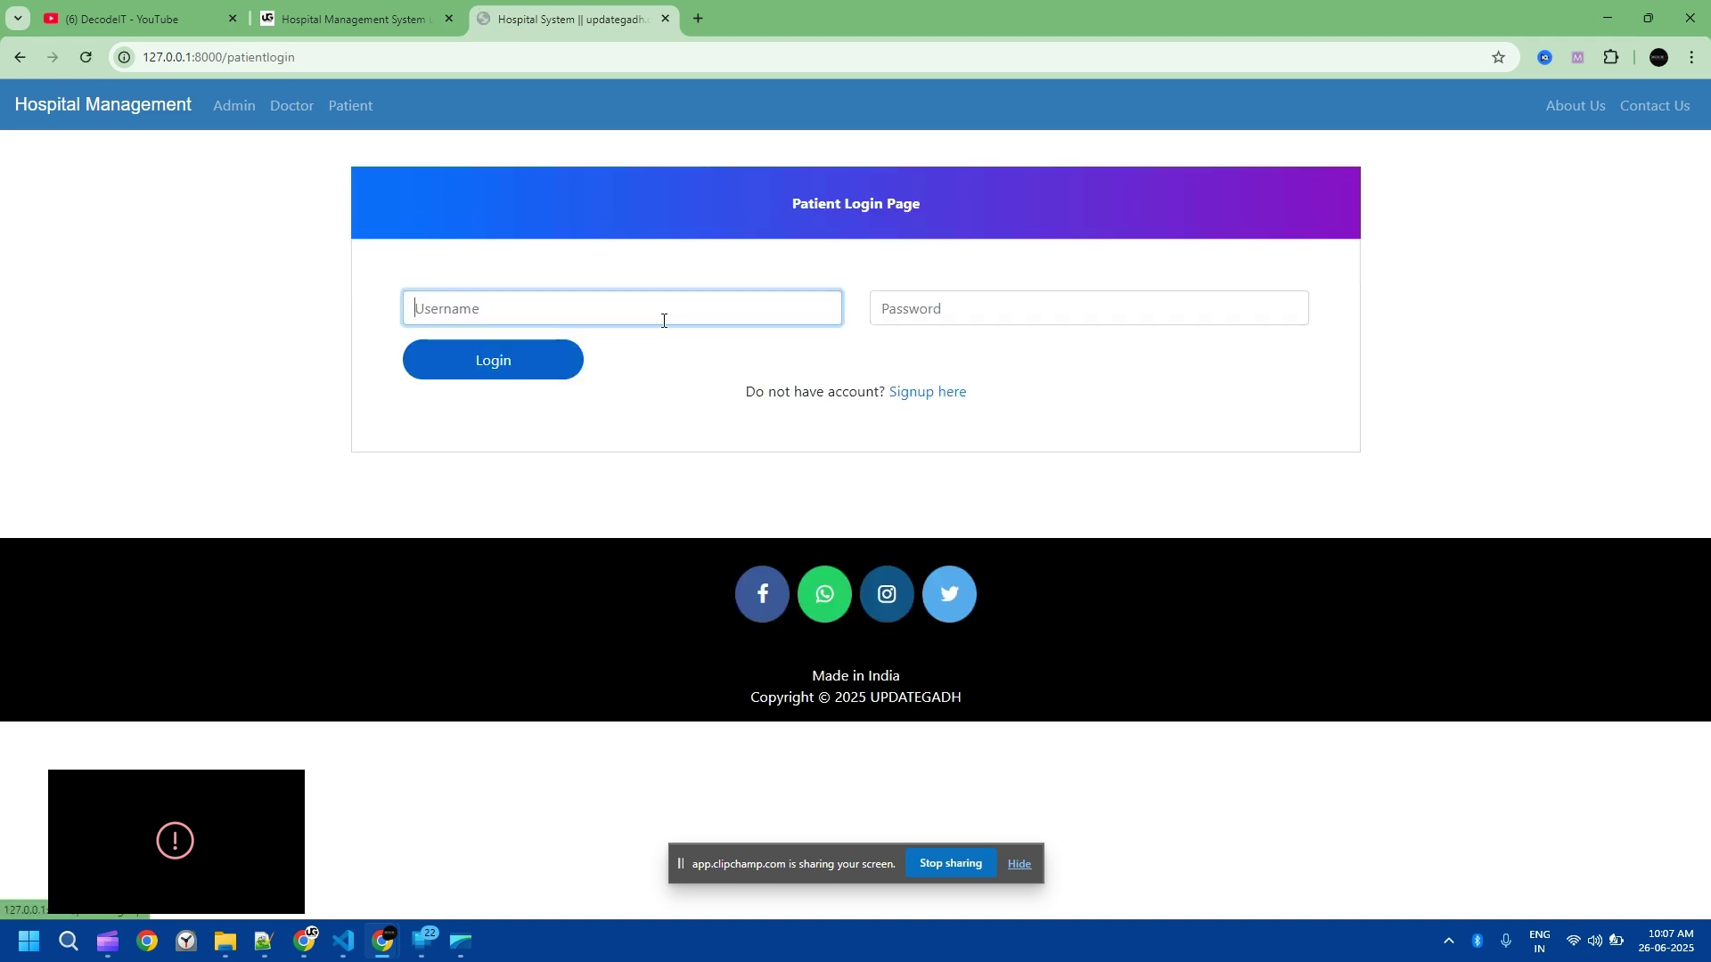
Step: Sign in as the patient with the patient's credentials after one failed attempt
{"action": "type", "text": "Pat"}
{"action": "key", "text": "Tab"}
{"action": "type", "text": "p"}
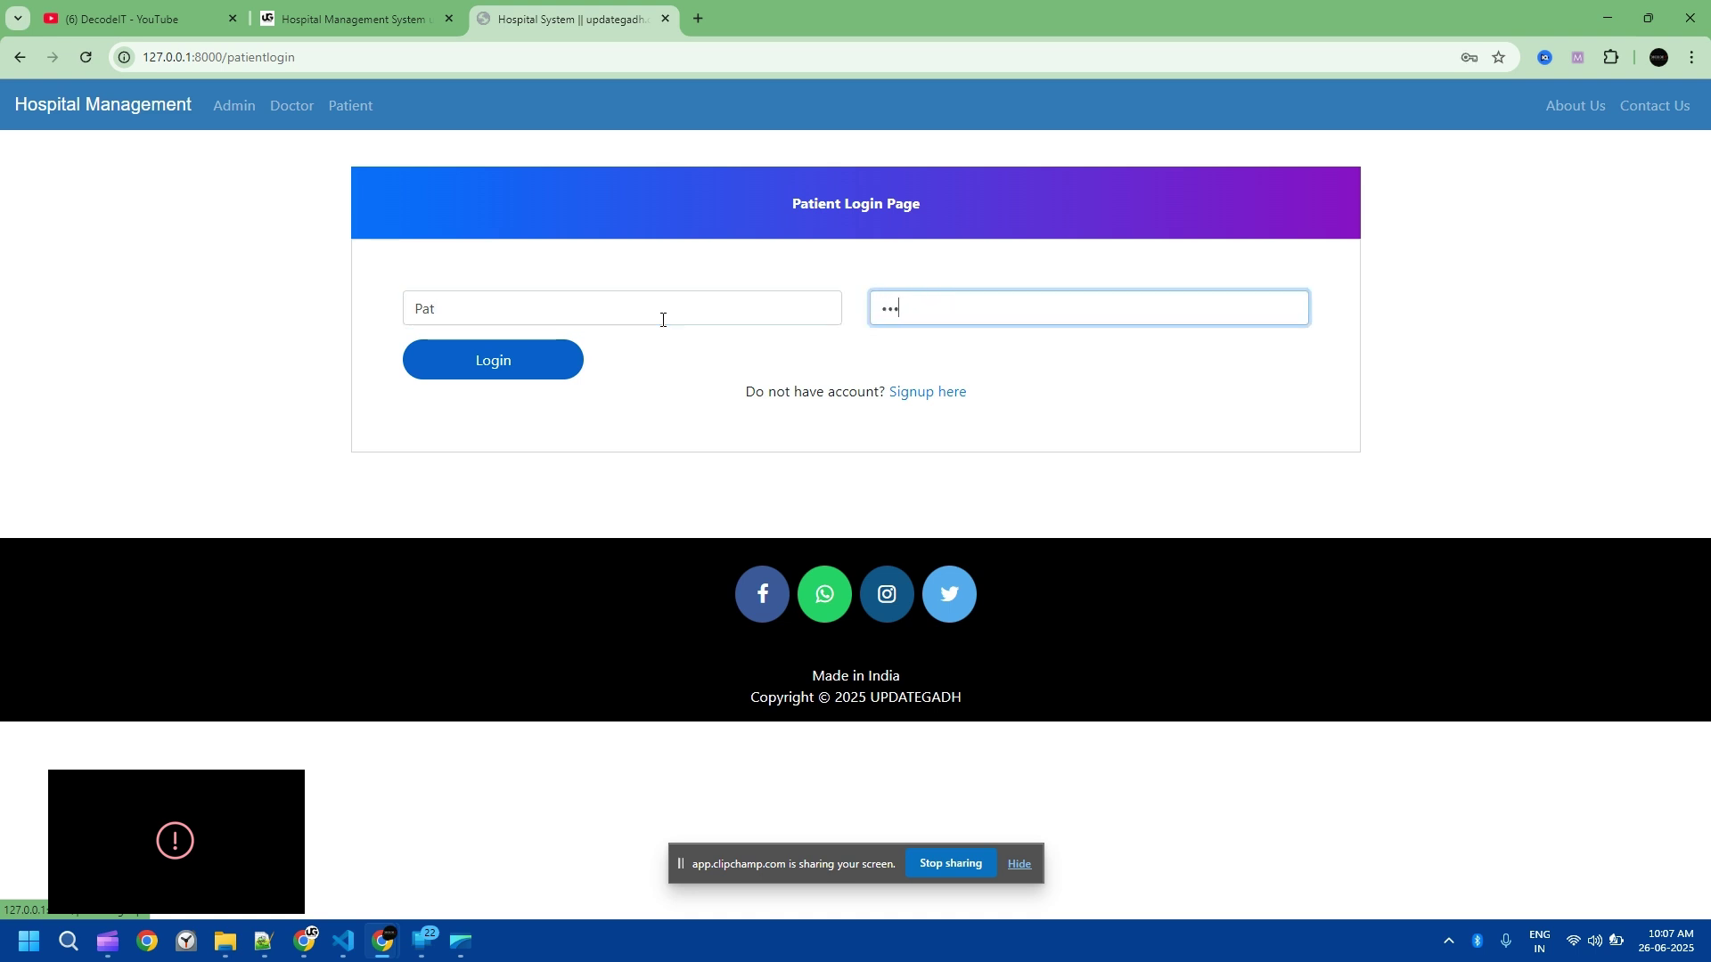
{"action": "left_click", "coordinate": [447, 371]}
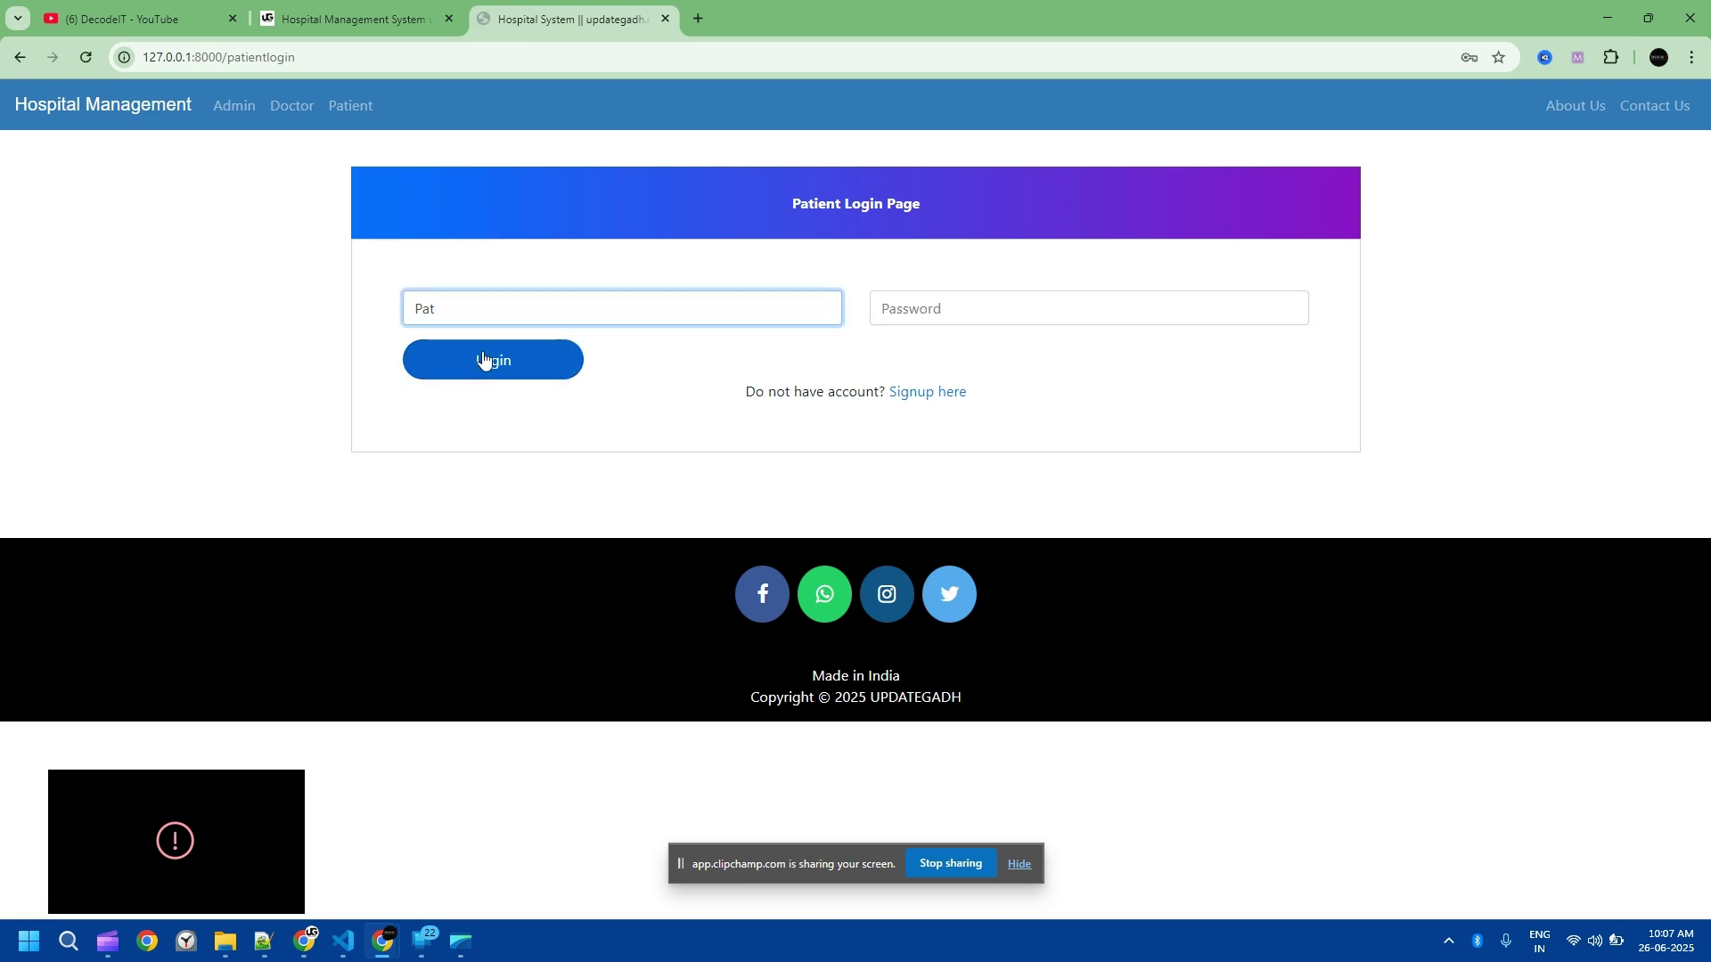
{"action": "left_click", "coordinate": [350, 105]}
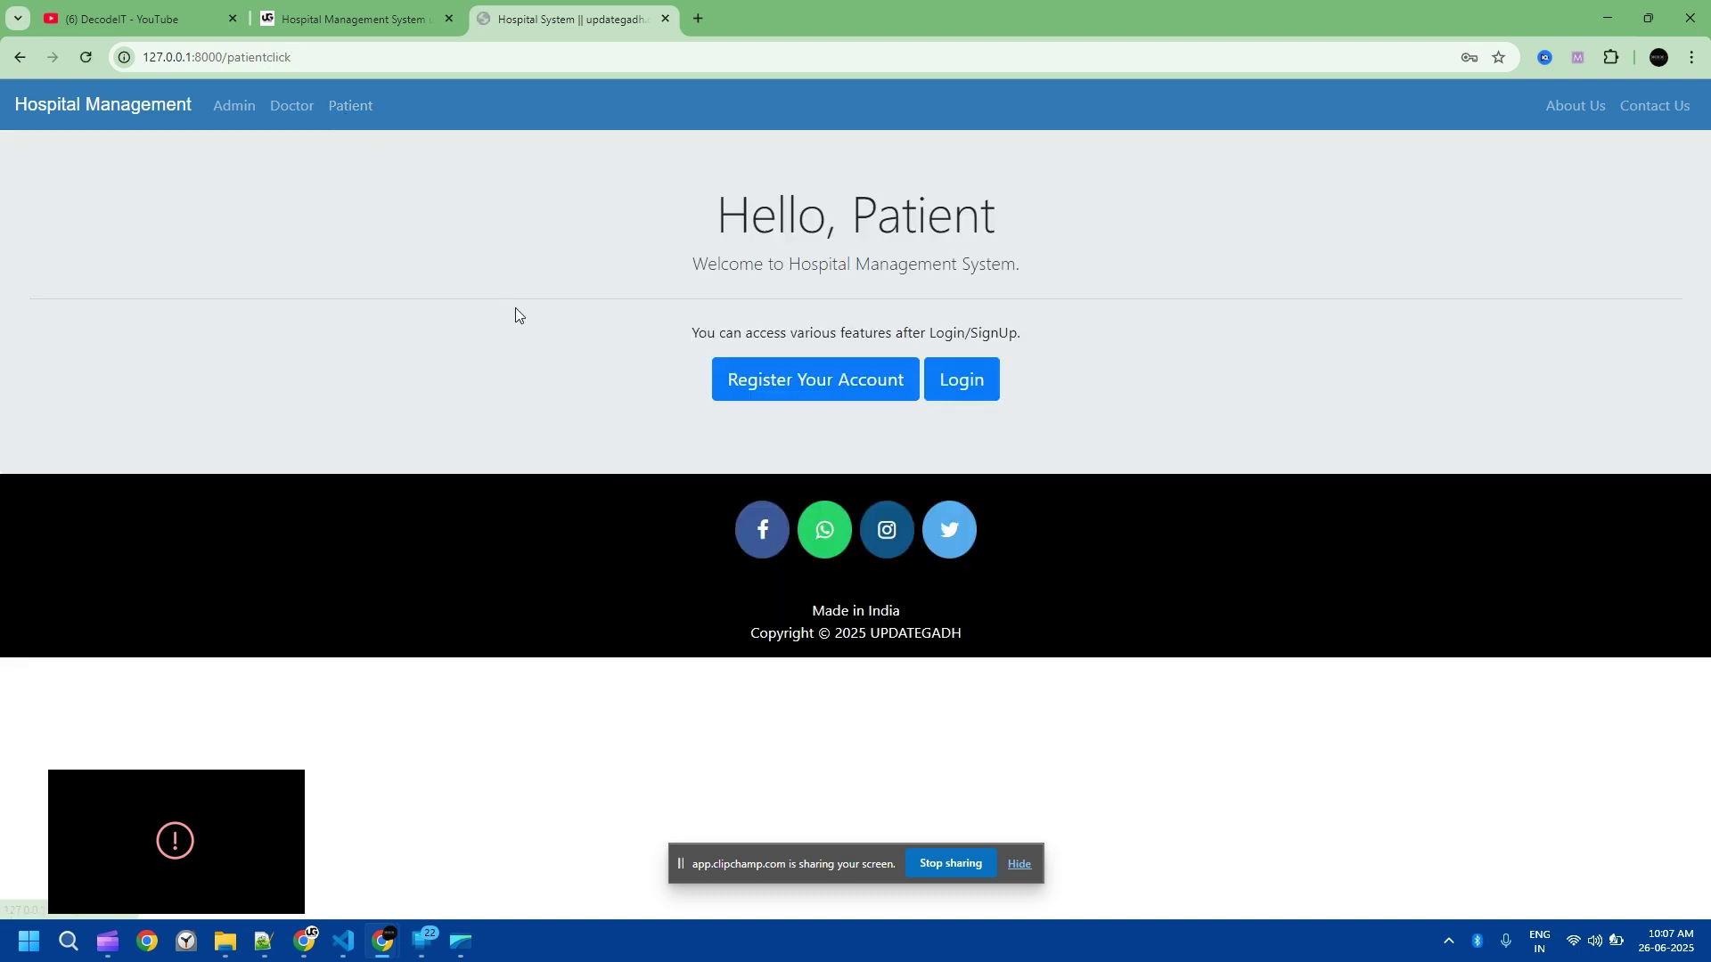
{"action": "left_click", "coordinate": [963, 383]}
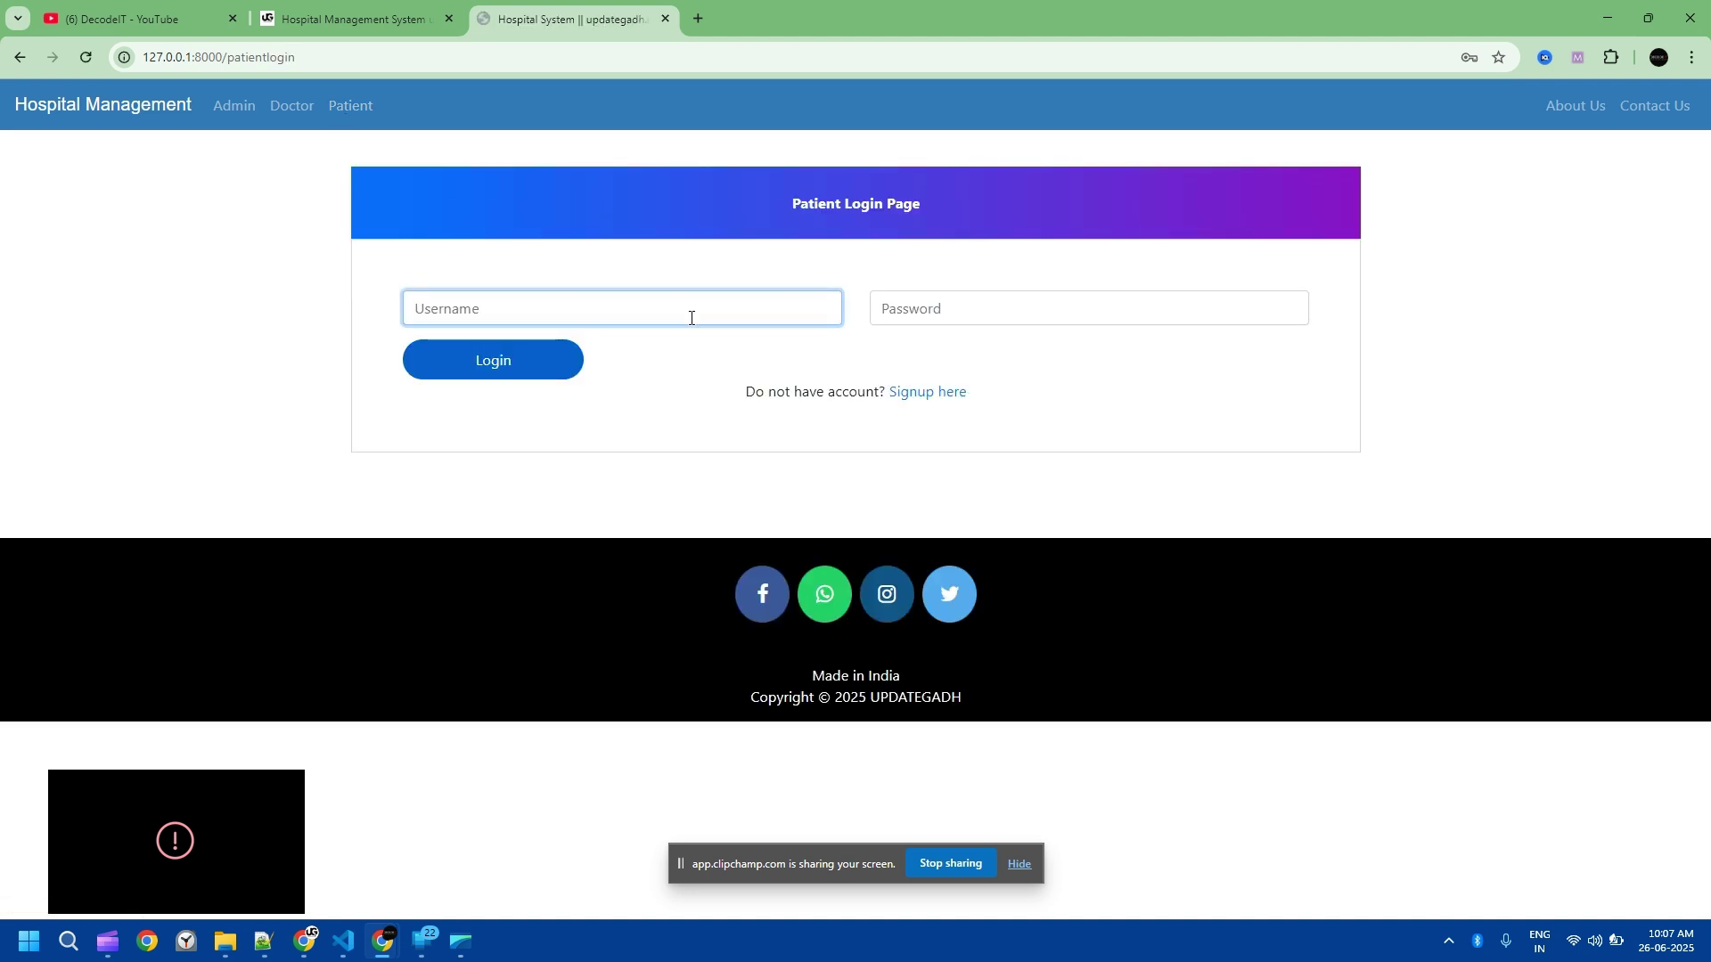
{"action": "type", "text": "pat"}
{"action": "key", "text": "Tab"}
{"action": "type", "text": "pat"}
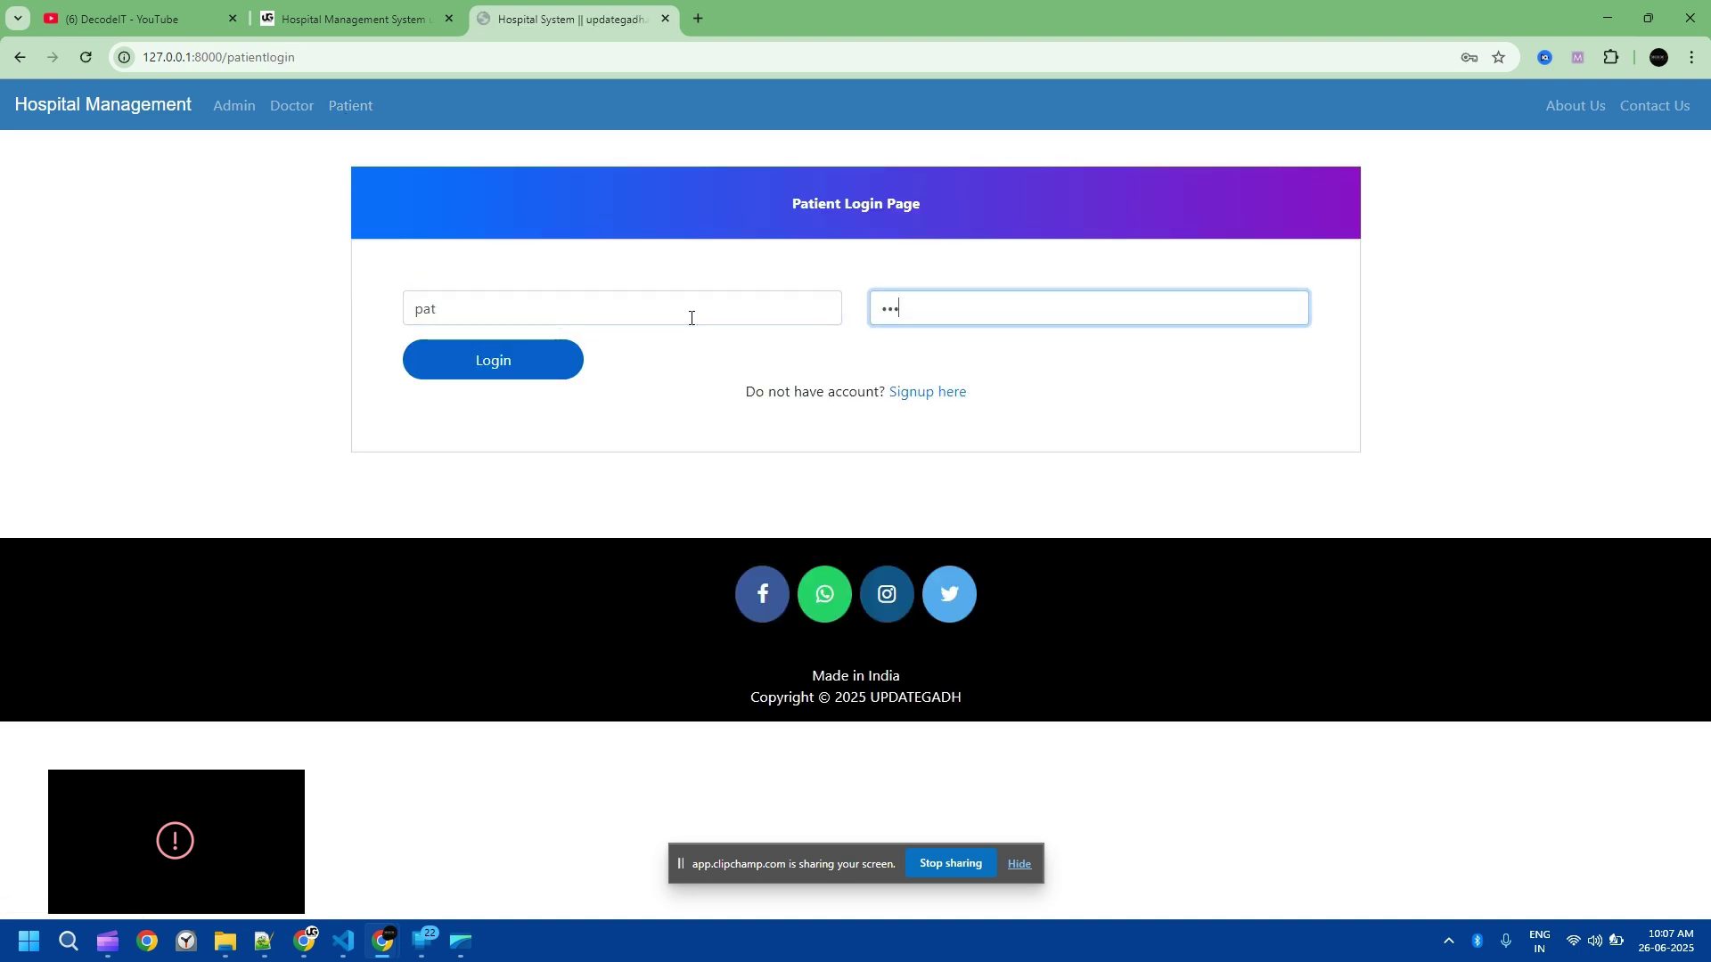
{"action": "left_click", "coordinate": [454, 360]}
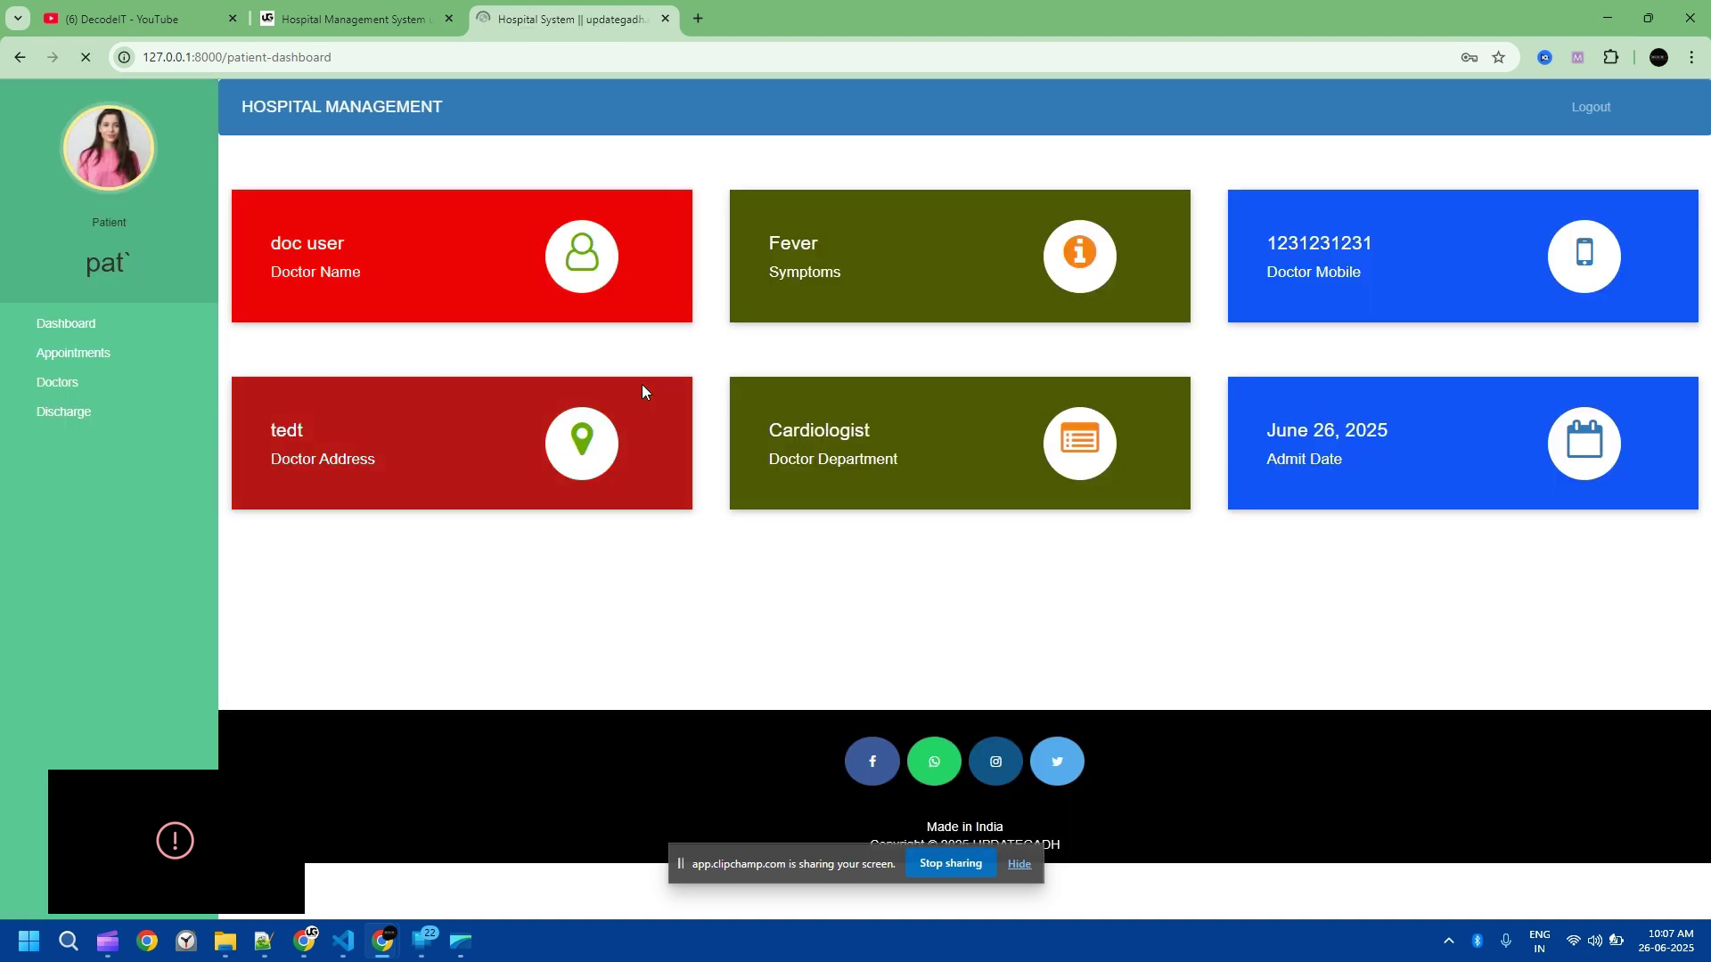
Step: Check the discharge page reads 'You Are Not Discharged By Hospital', then log out
{"action": "left_click", "coordinate": [84, 412]}
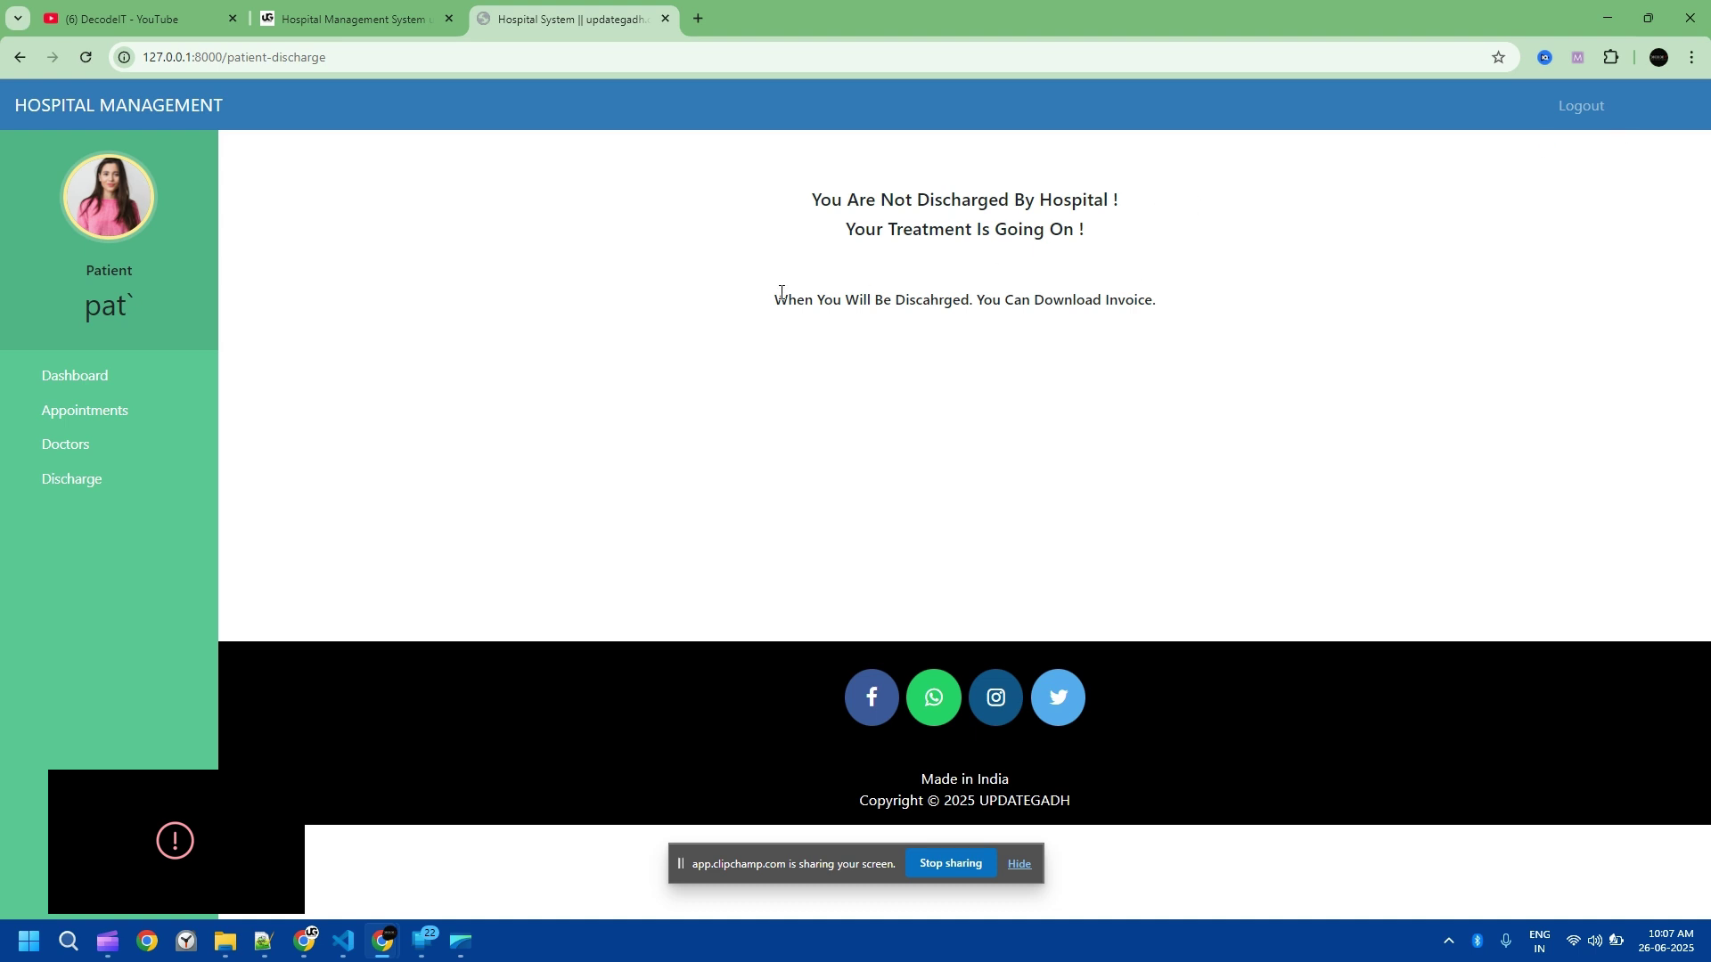
{"action": "left_click_drag", "start_coordinate": [753, 303], "coordinate": [1167, 298]}
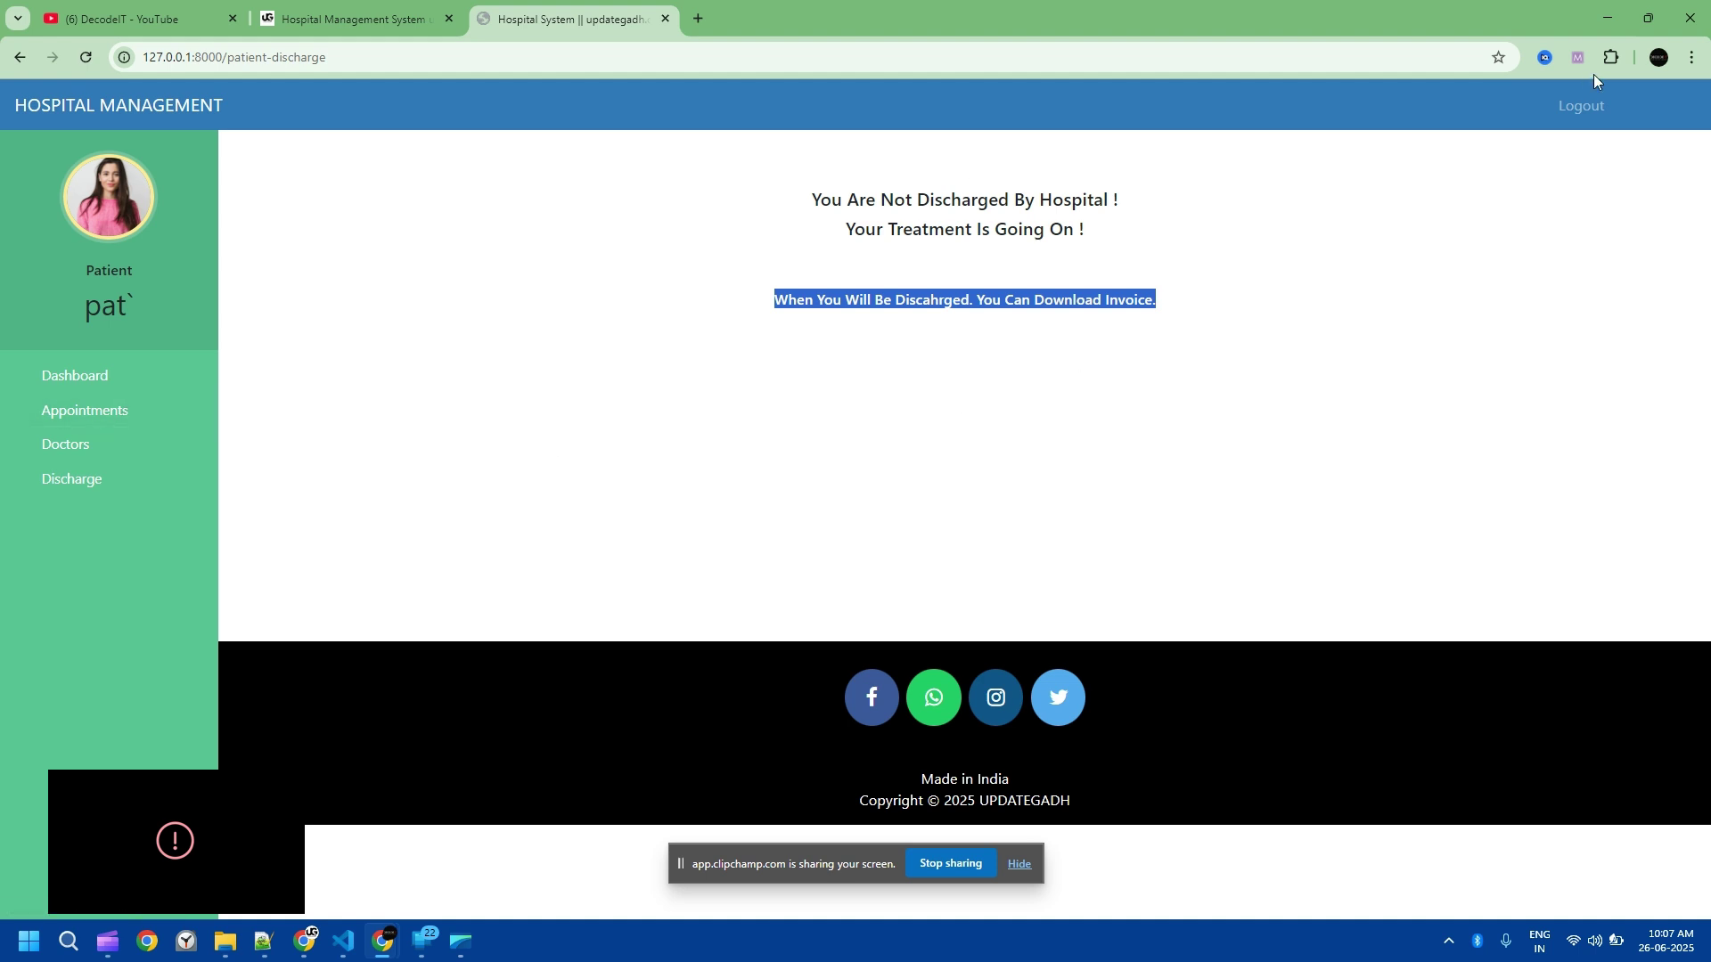
{"action": "left_click", "coordinate": [1582, 107]}
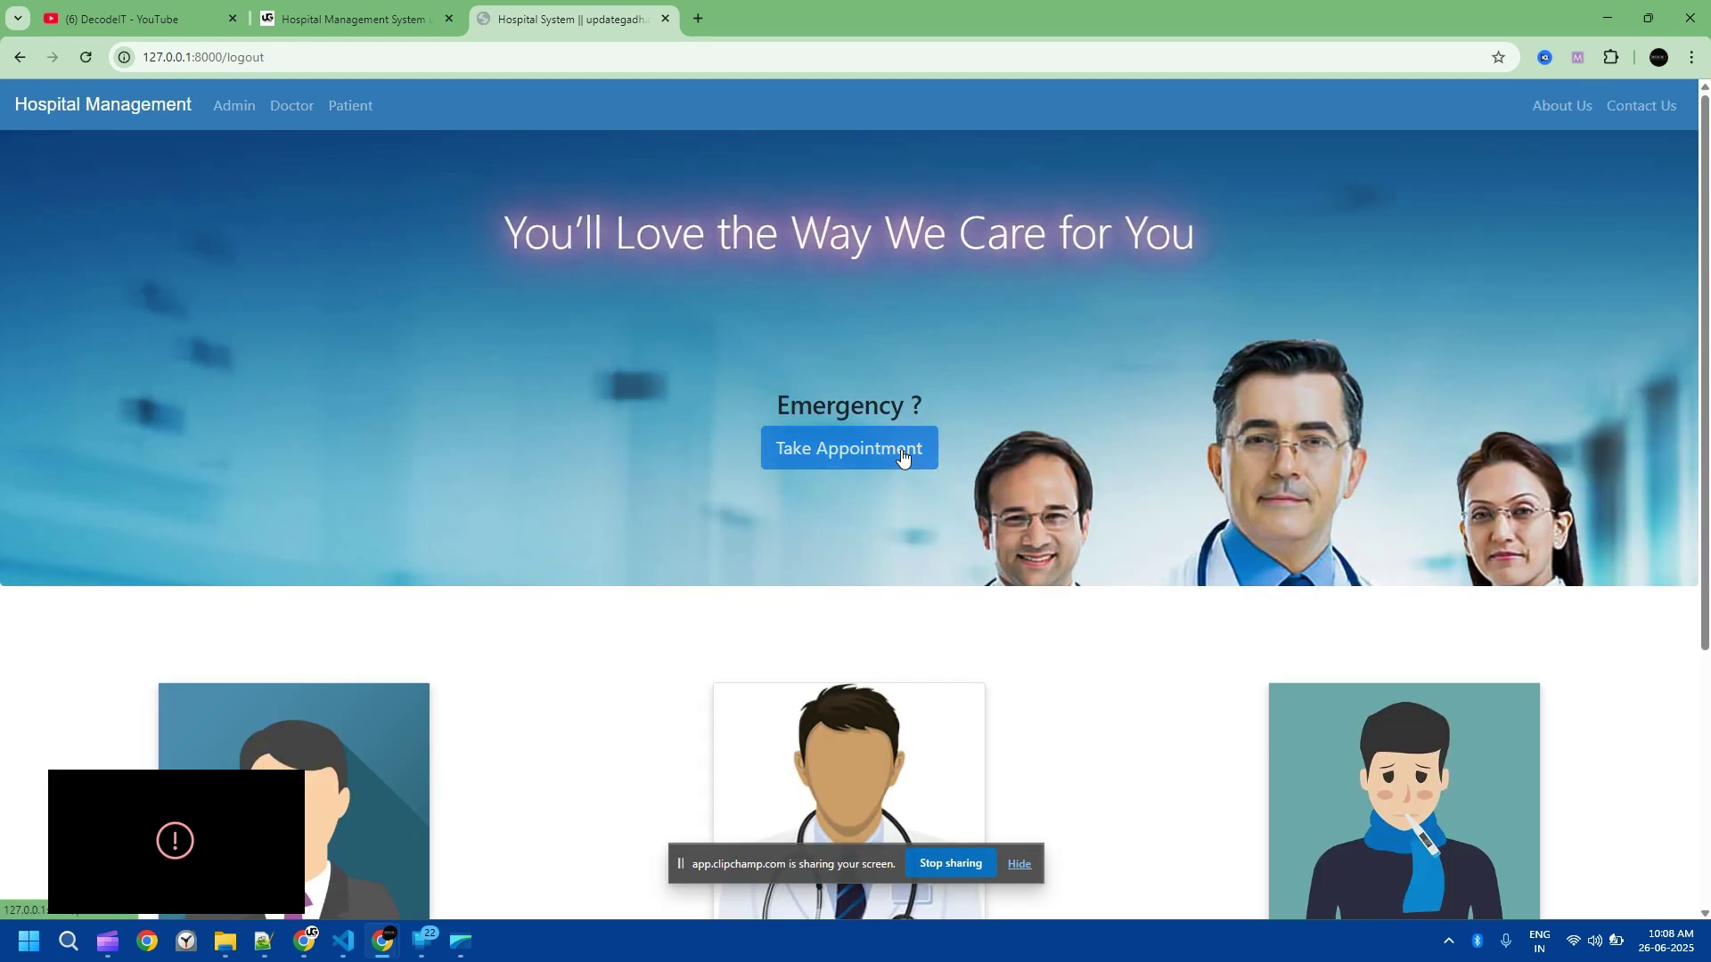